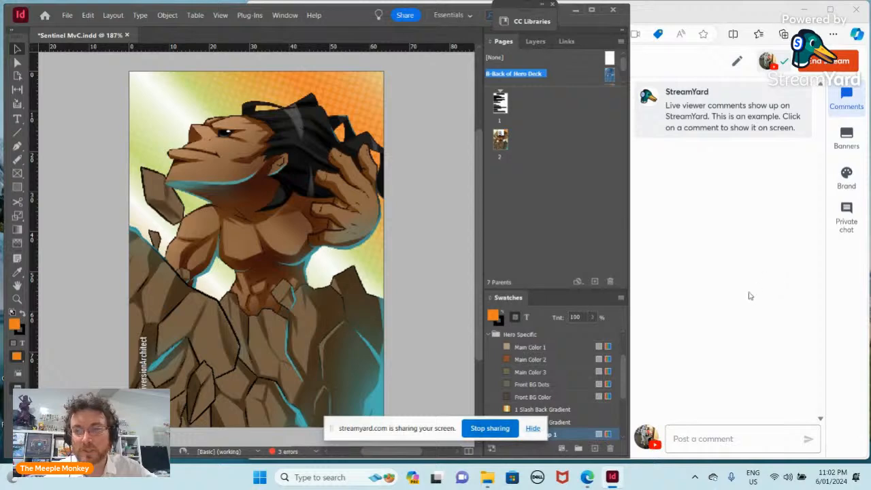
left_click(157, 257)
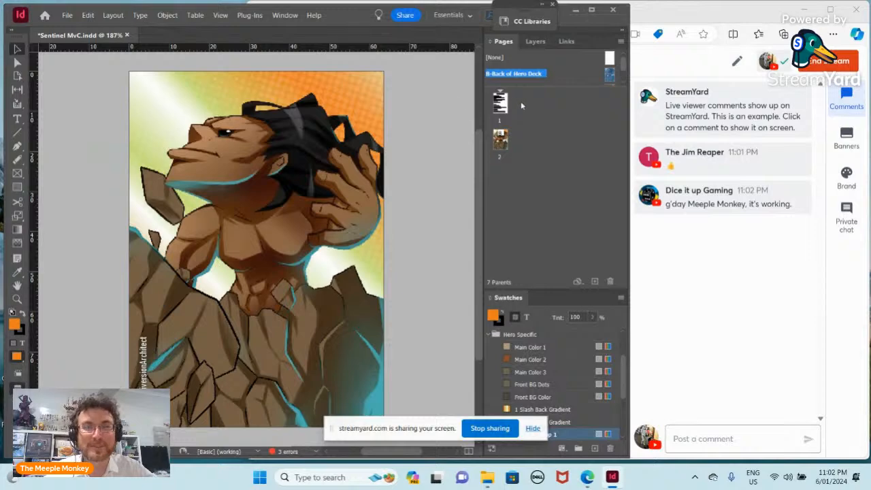
left_click(535, 41)
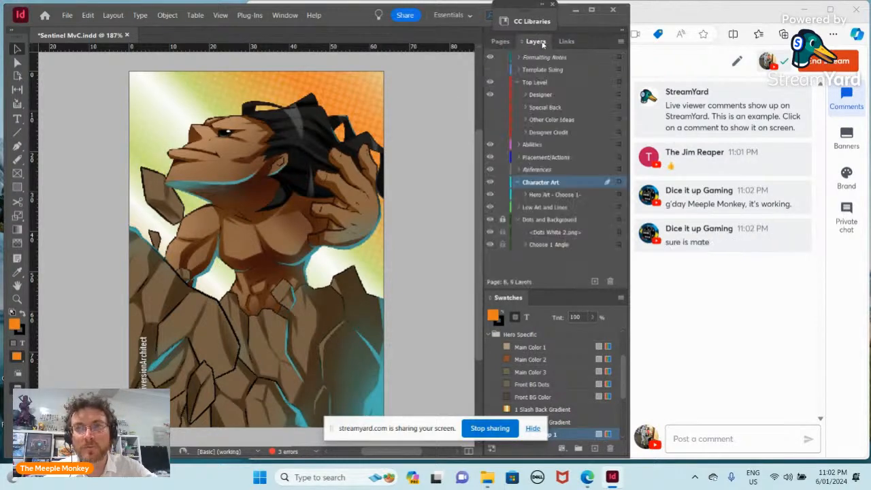
left_click(501, 41)
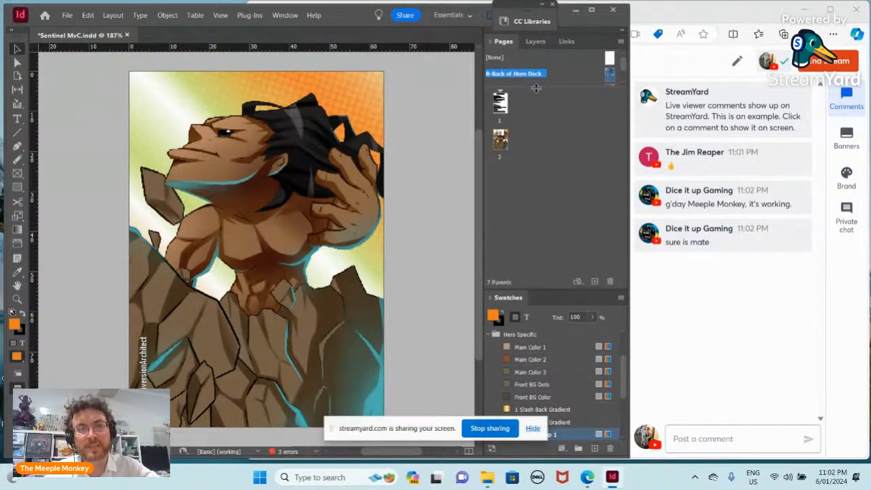
Expand the Hero Art - Choose 1 group in the Character Art layer and display 3.png in place of the second 1.png
left_click(536, 42)
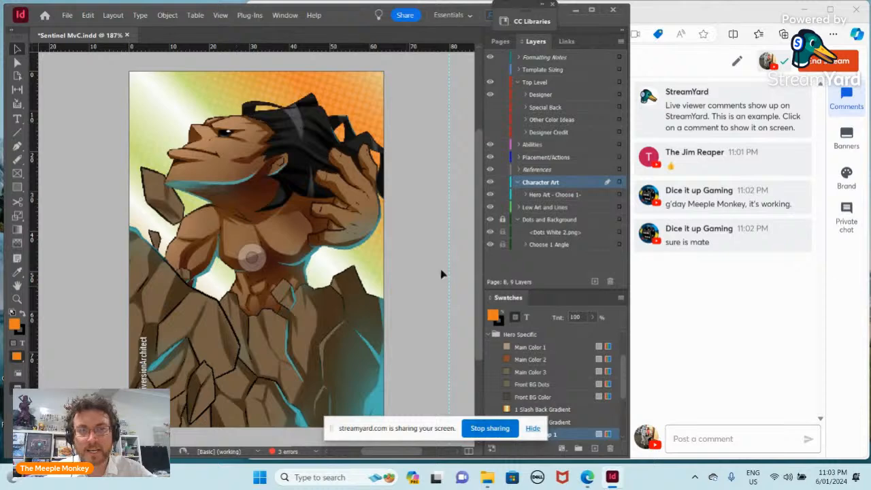
left_click(491, 95)
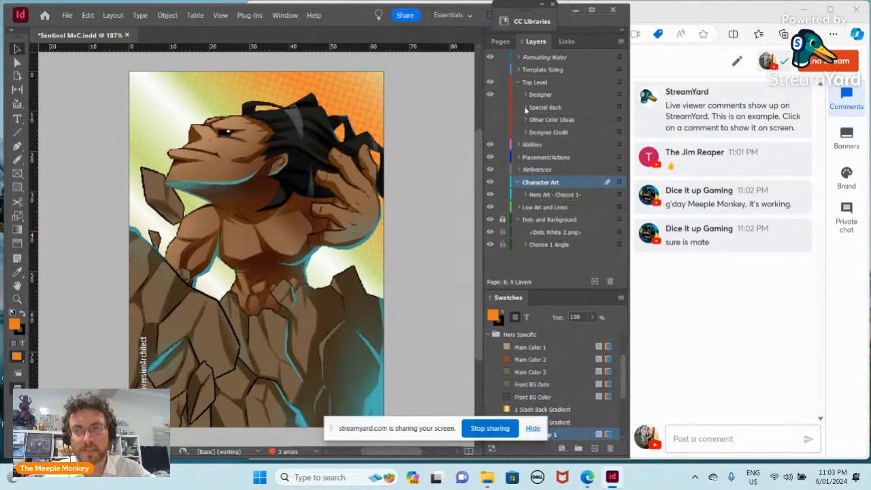
left_click(524, 195)
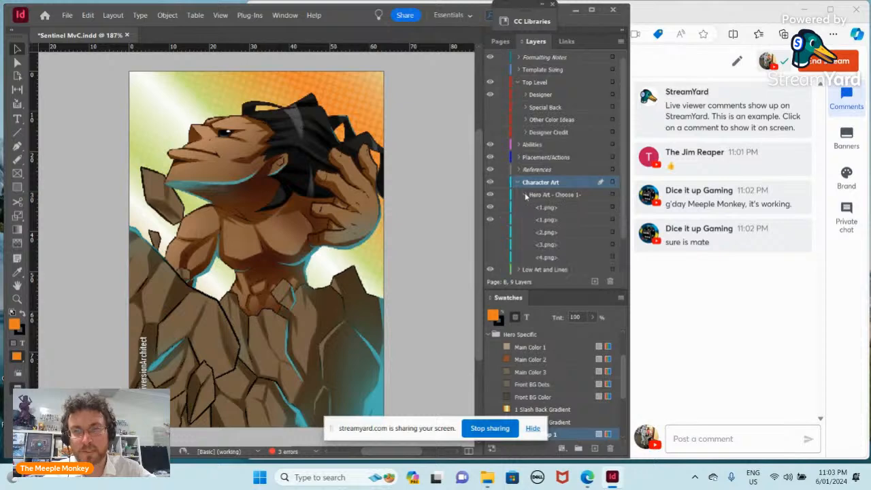
left_click(490, 232)
left_click(491, 244)
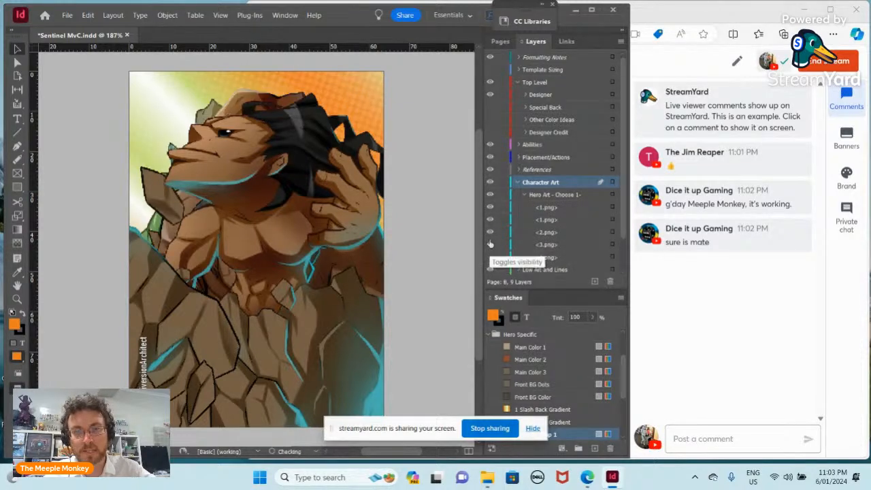
left_click(489, 232)
left_click(490, 220)
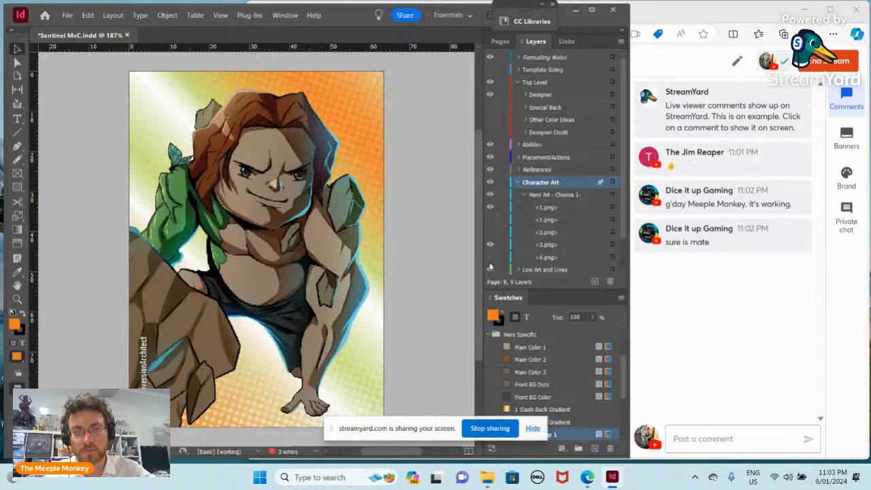
Hide 3.png and show the second 1.png, 2.png and 4.png together in the Hero Art group
left_click(490, 257)
left_click(490, 244)
left_click(490, 232)
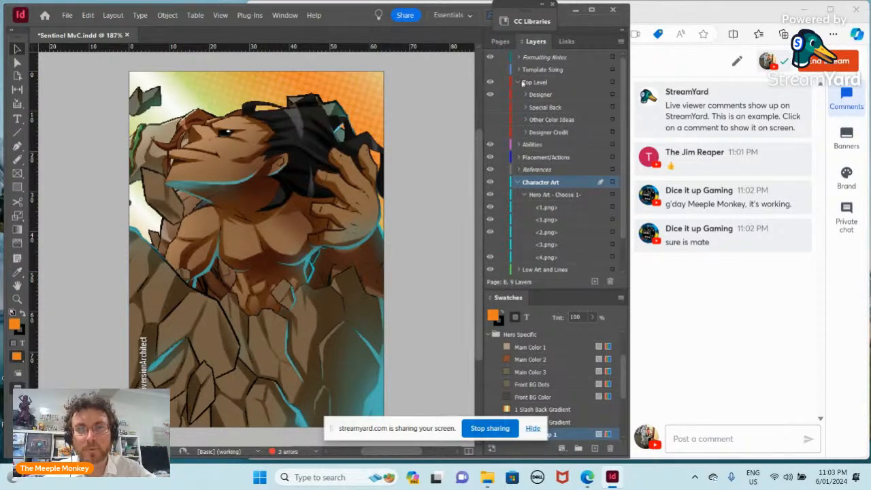
Review the document's linked image files, its layer structure and its list of pages and parents
left_click(565, 42)
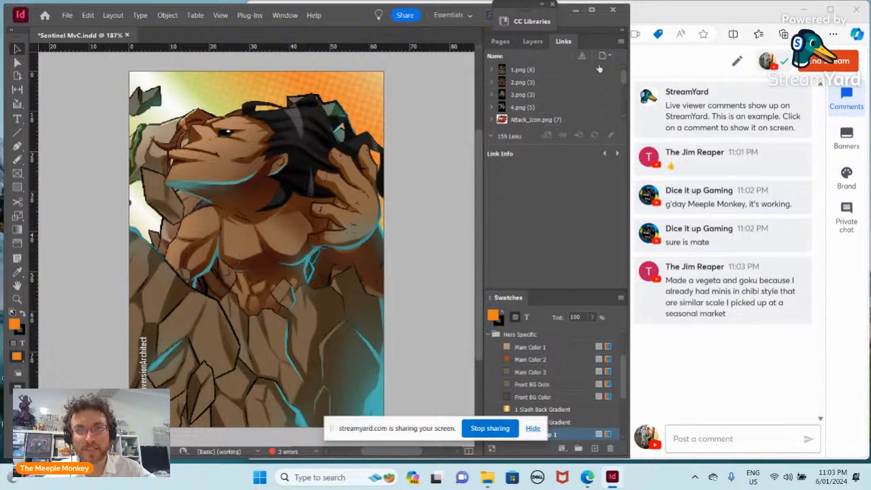
left_click(533, 41)
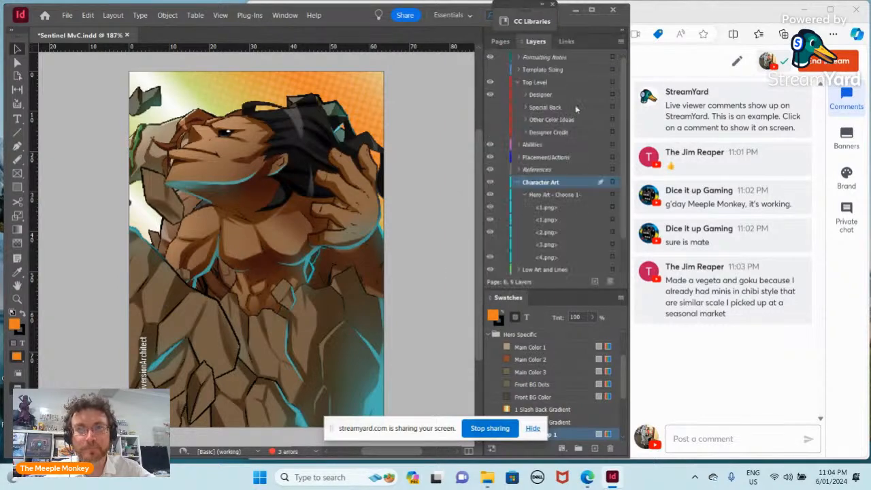
left_click(564, 41)
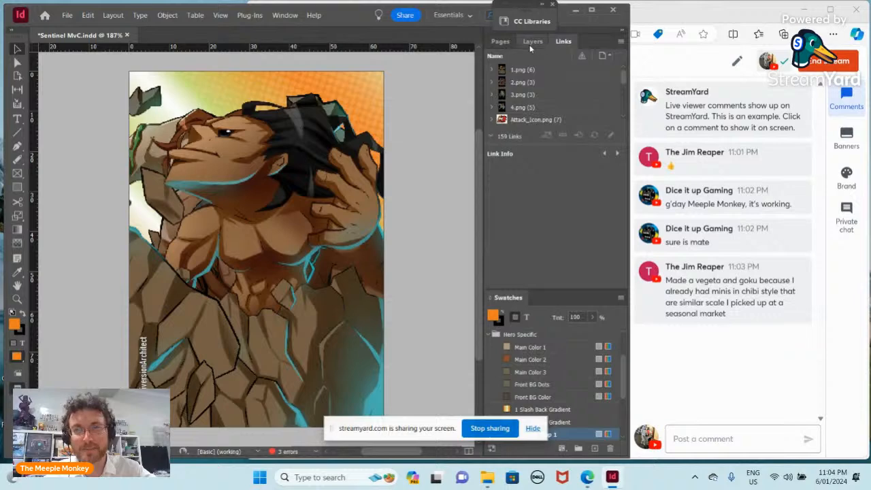
left_click(533, 41)
left_click(503, 41)
left_click(534, 42)
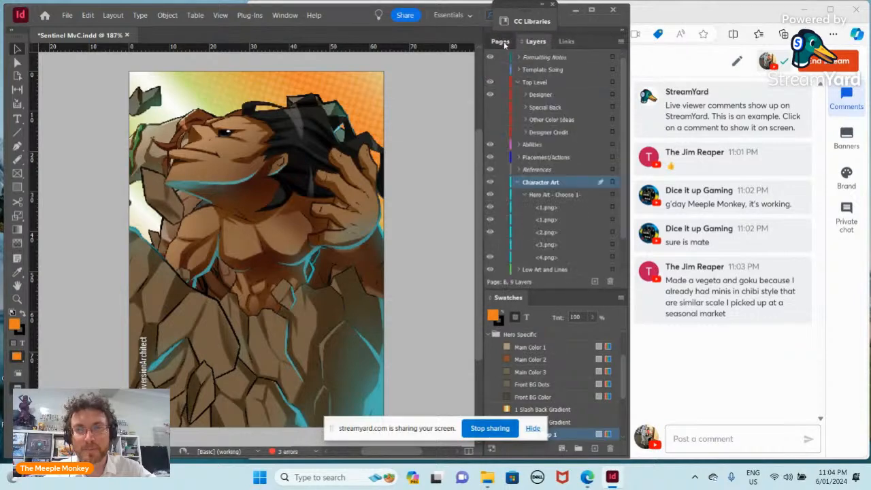
left_click(502, 41)
left_click(534, 42)
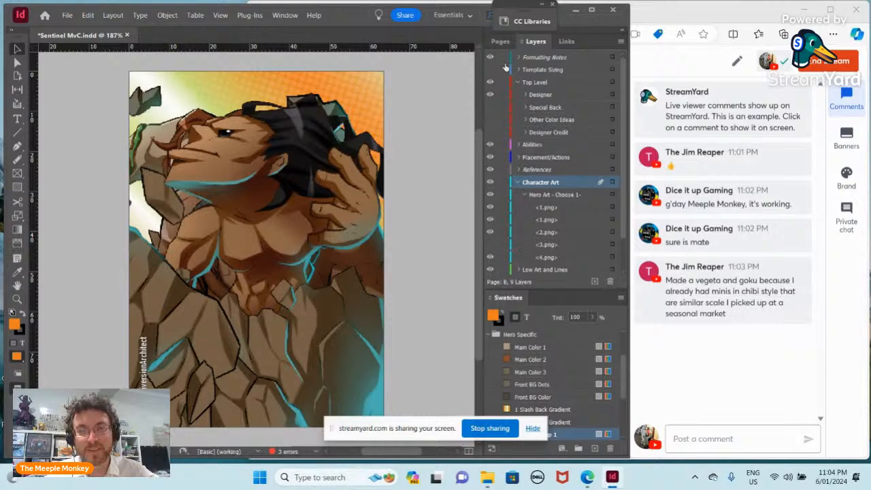
left_click(502, 42)
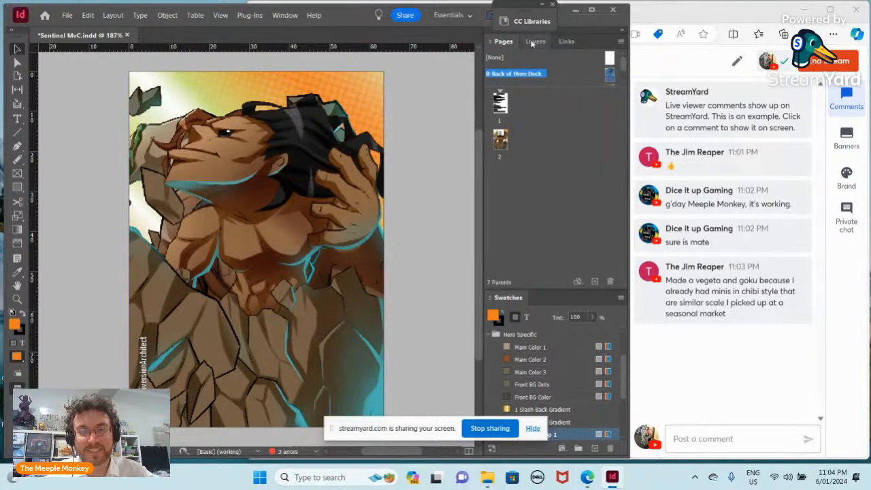
left_click(535, 42)
left_click(501, 42)
left_click(253, 257)
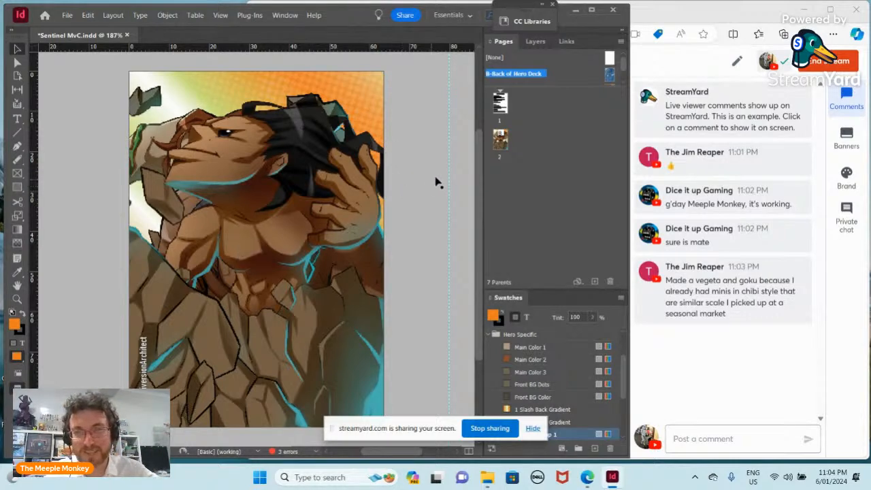
left_click(537, 42)
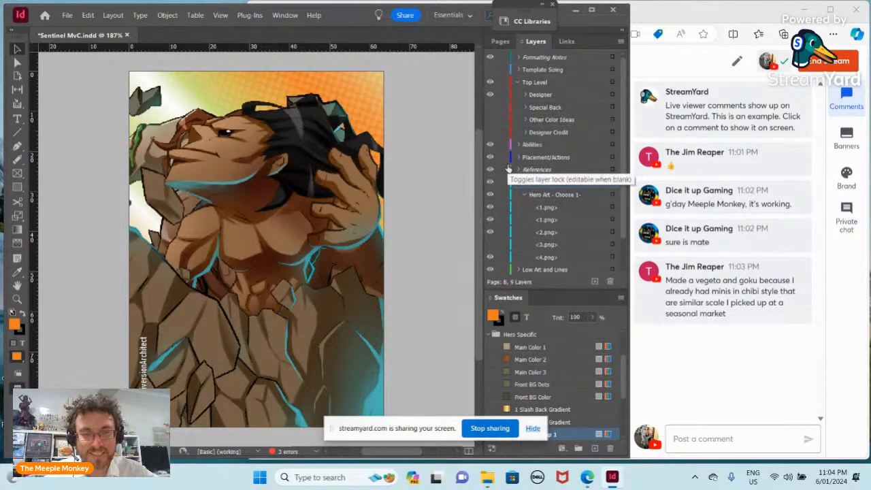
left_click(524, 182)
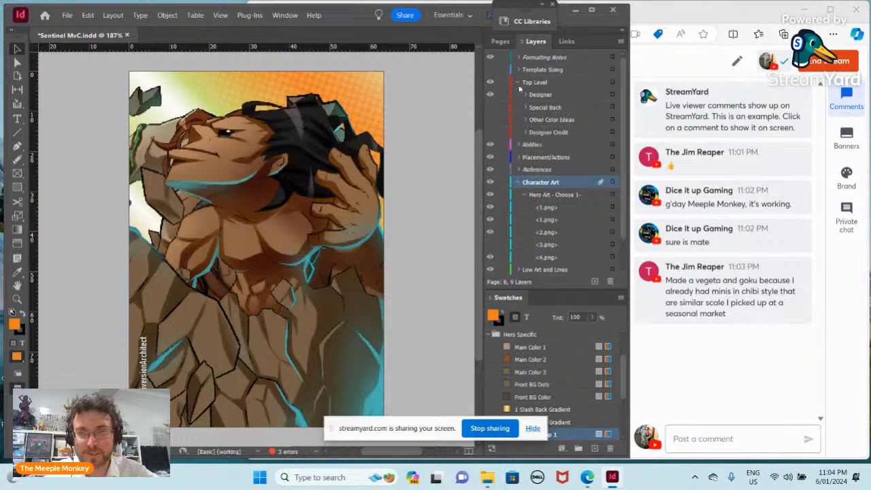
left_click(501, 41)
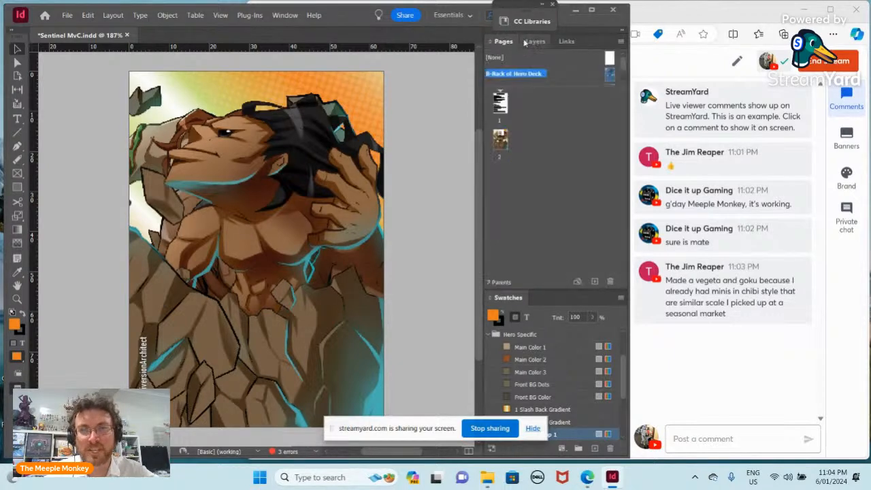
left_click(535, 42)
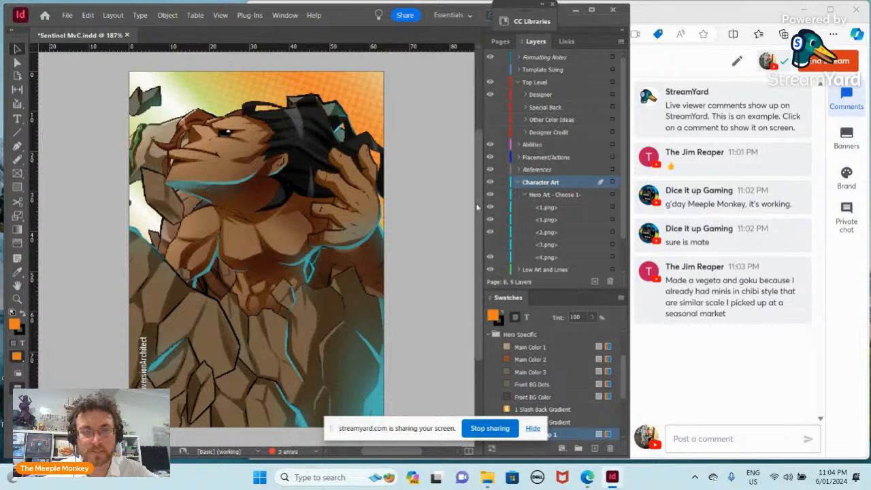
left_click(252, 256)
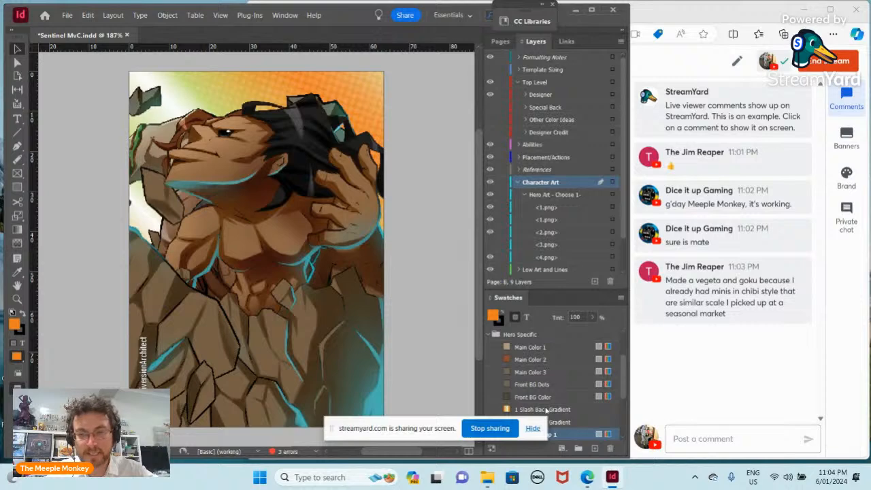
left_click_drag(403, 422, 340, 452)
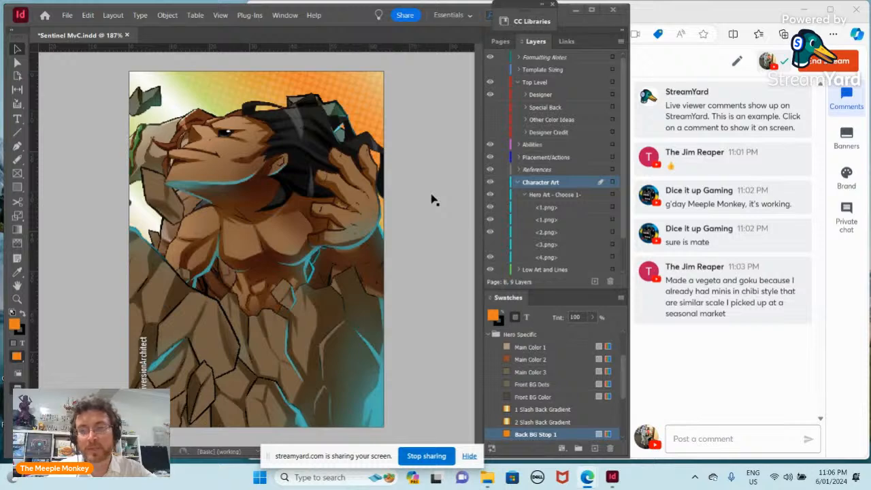
scroll(416, 185, "up", 2)
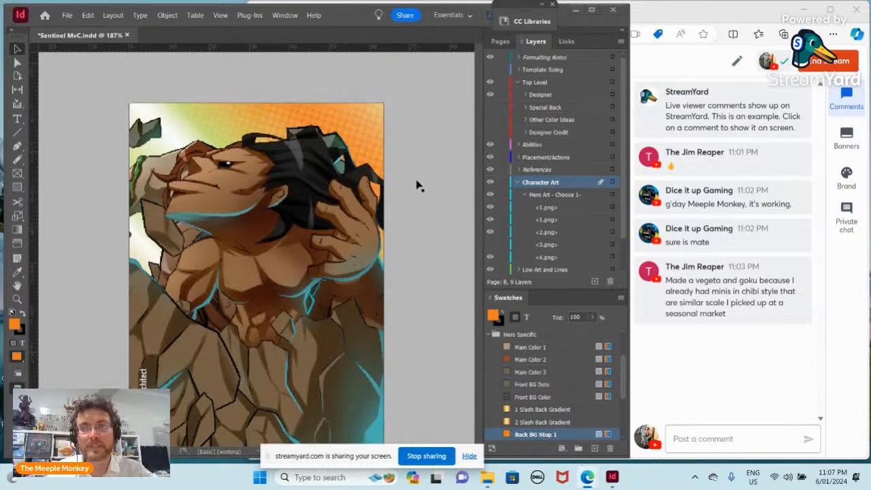
scroll(418, 152, "down", 2)
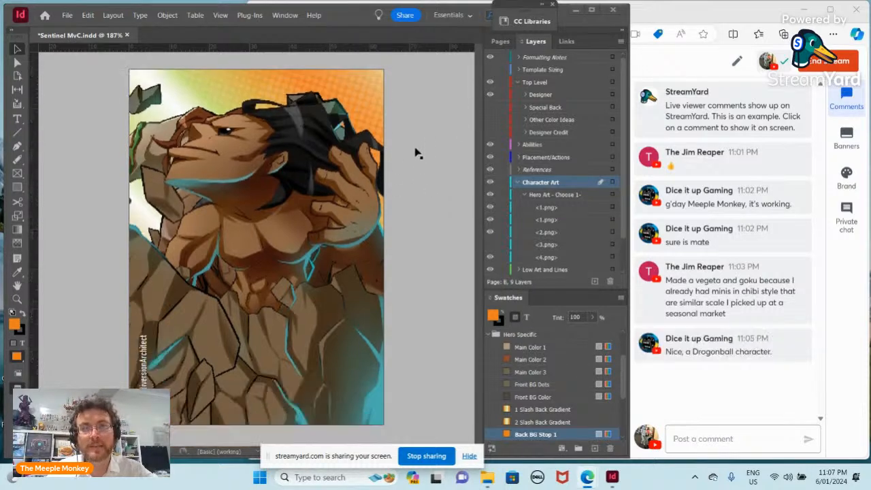
View the Hero Making Guide on page 1, followed by the card on page 2
left_click(499, 42)
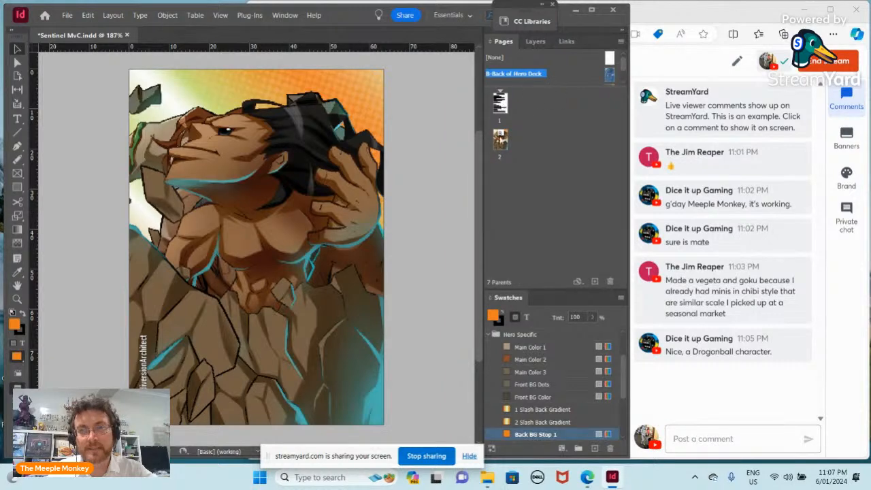
left_click(502, 108)
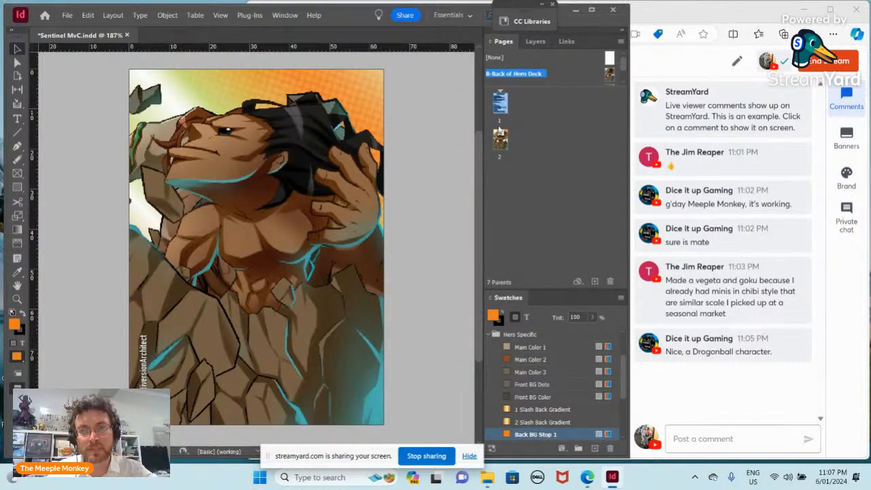
double_click(501, 103)
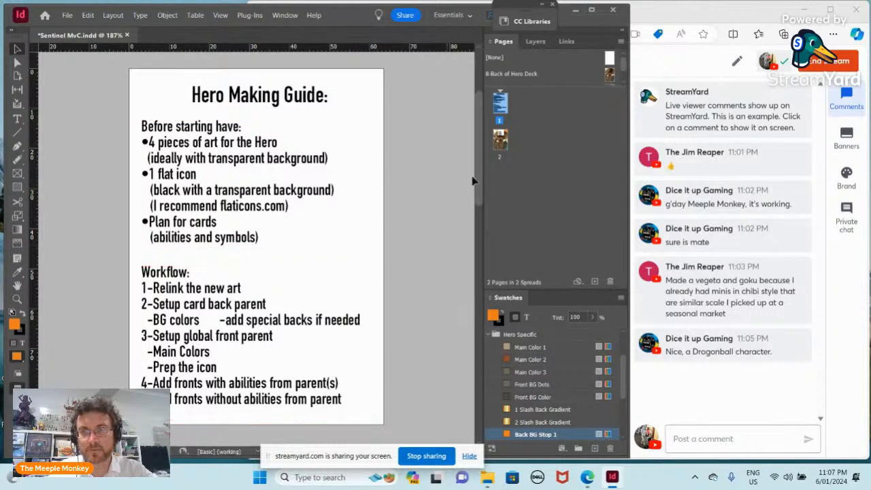
double_click(502, 144)
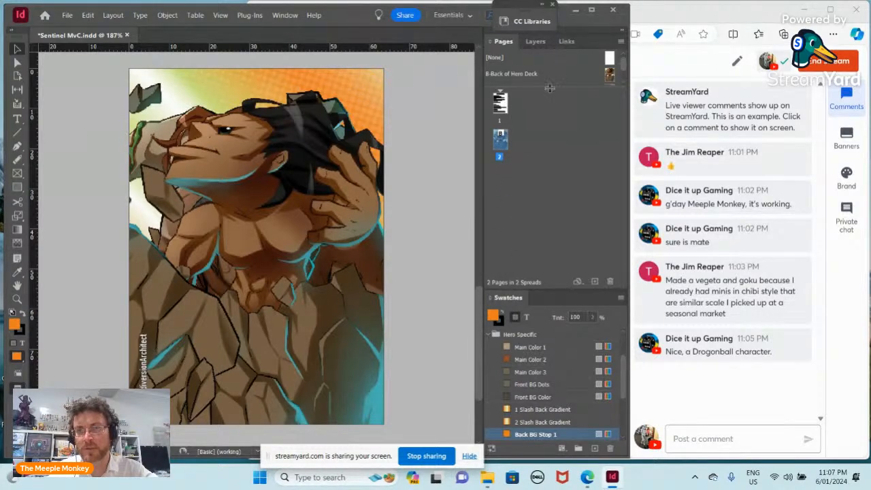
Enlarge the parent pages area of the page list to show the parents down to Hero Backstory Left Text
left_click_drag(558, 87, 553, 183)
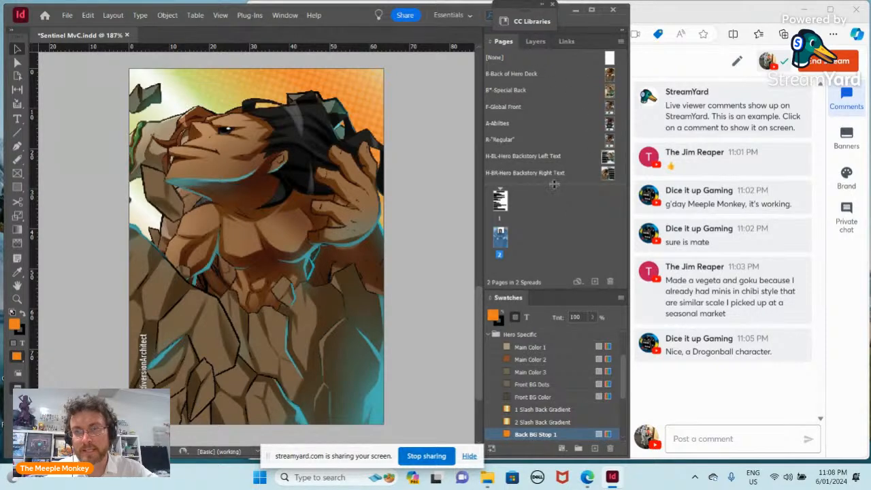
mouse_move(551, 182)
left_mouse_down()
mouse_move(543, 68)
mouse_move(546, 182)
left_mouse_up()
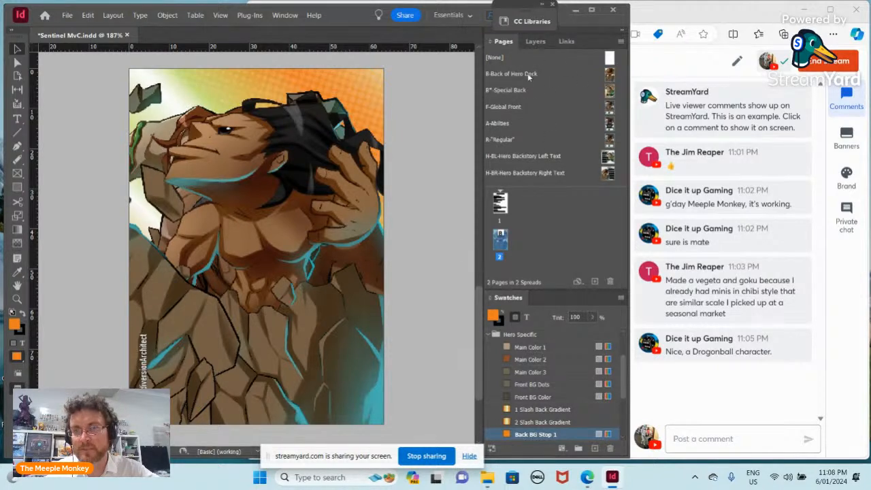
left_click_drag(558, 184, 547, 126)
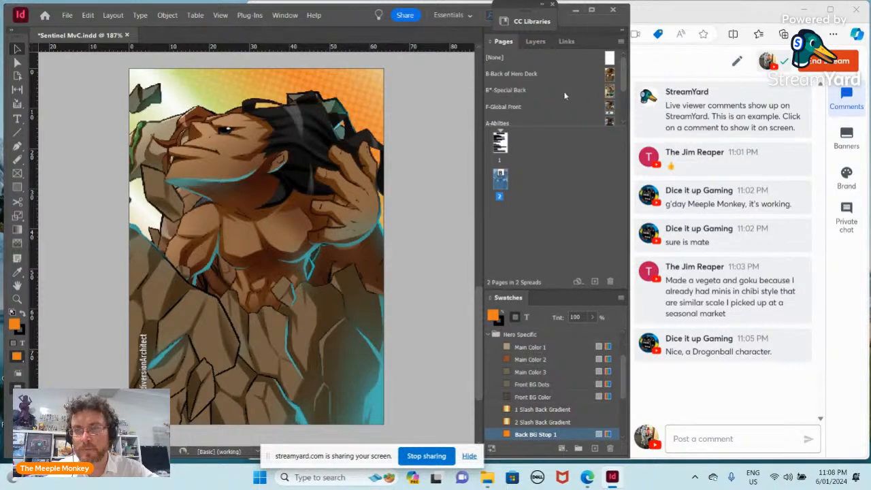
left_click_drag(560, 127, 559, 162)
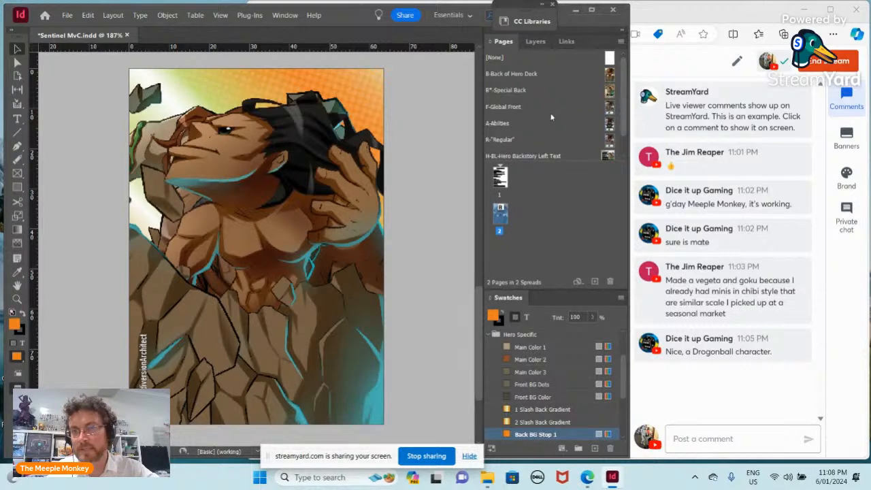
Open the A-Abilities parent page and the "Regular" parent page to compare their card front layouts
left_click(515, 109)
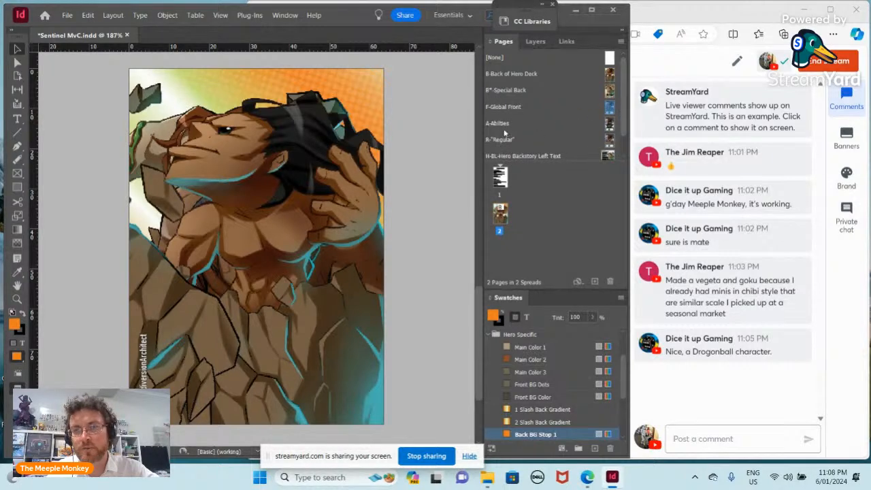
double_click(505, 123)
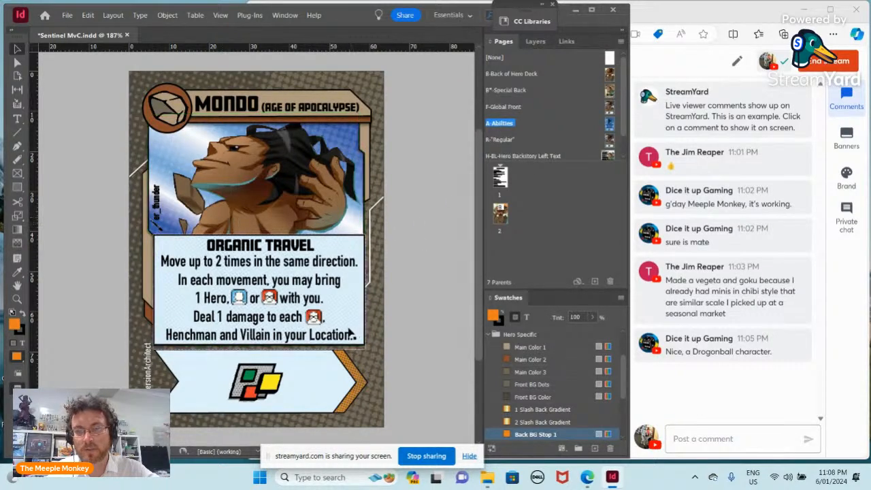
double_click(517, 138)
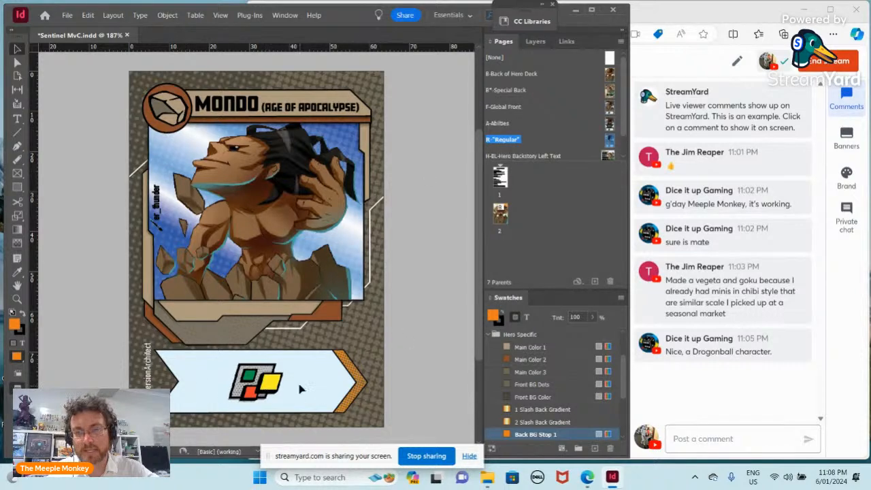
Open the F-Global Front parent page, shorten the parent pages area to four entries, and open B-Back of Hero Deck
double_click(513, 109)
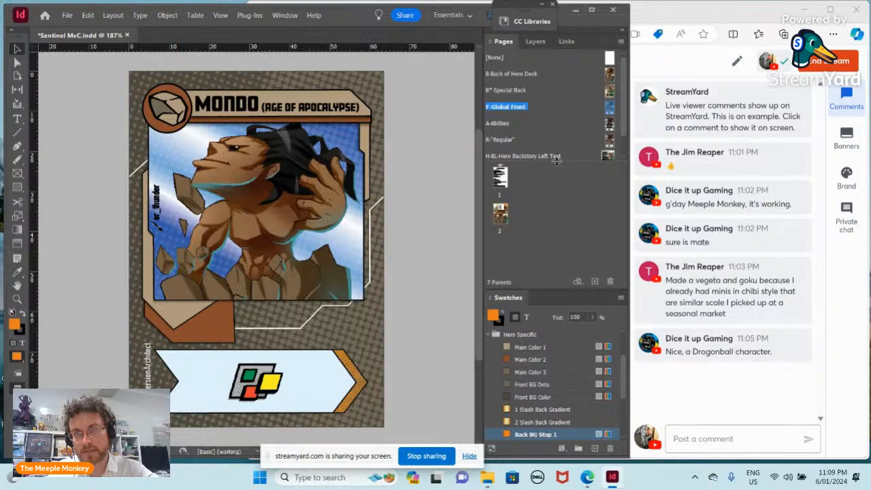
left_click_drag(554, 161, 552, 101)
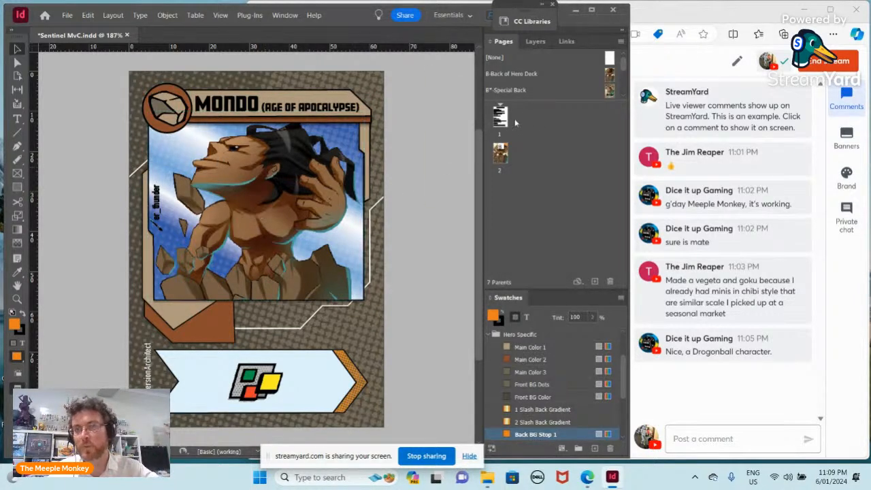
mouse_move(554, 98)
left_mouse_down()
mouse_move(549, 190)
mouse_move(548, 105)
left_mouse_up()
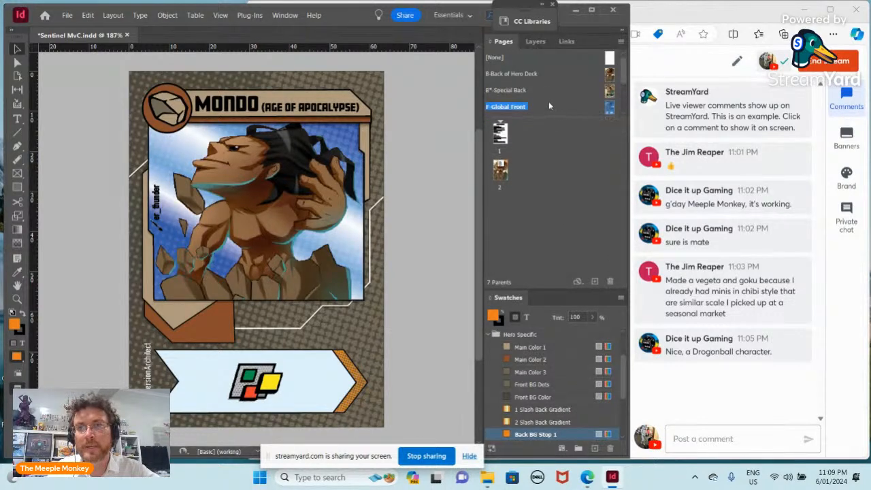
double_click(521, 75)
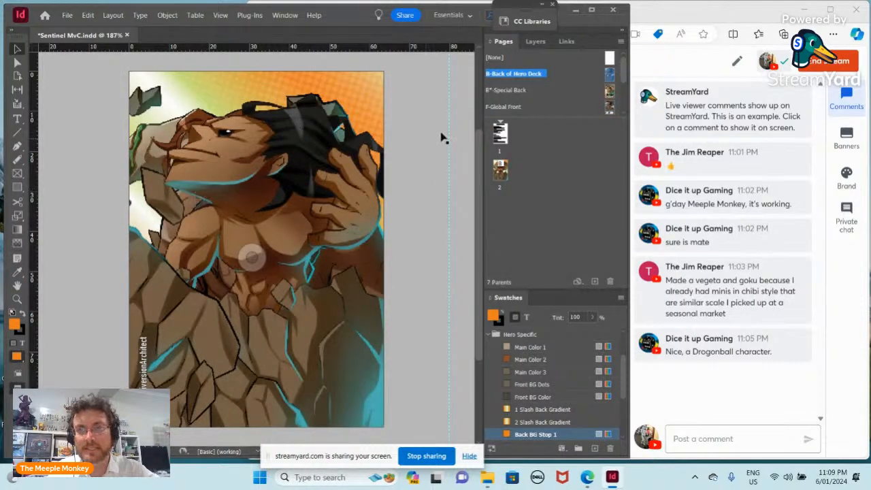
Open the B*-Special Back parent page and hide its Top Level layer so only the artwork and background remain
double_click(521, 90)
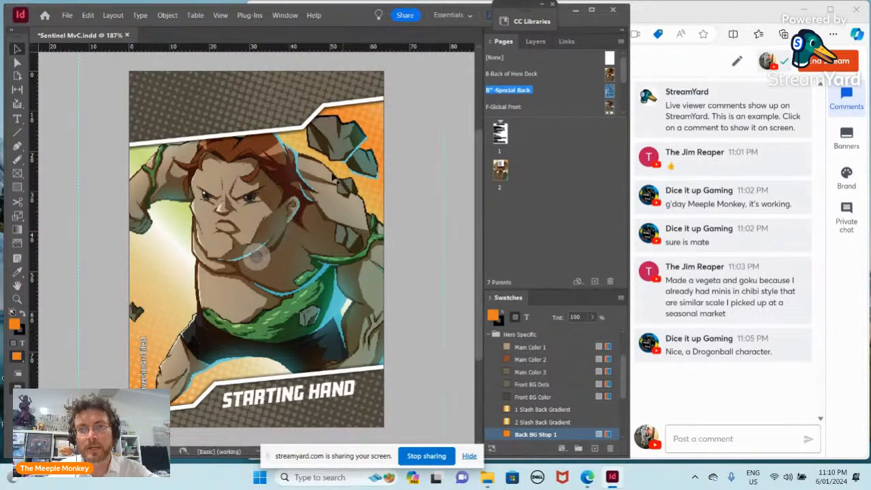
left_click(536, 41)
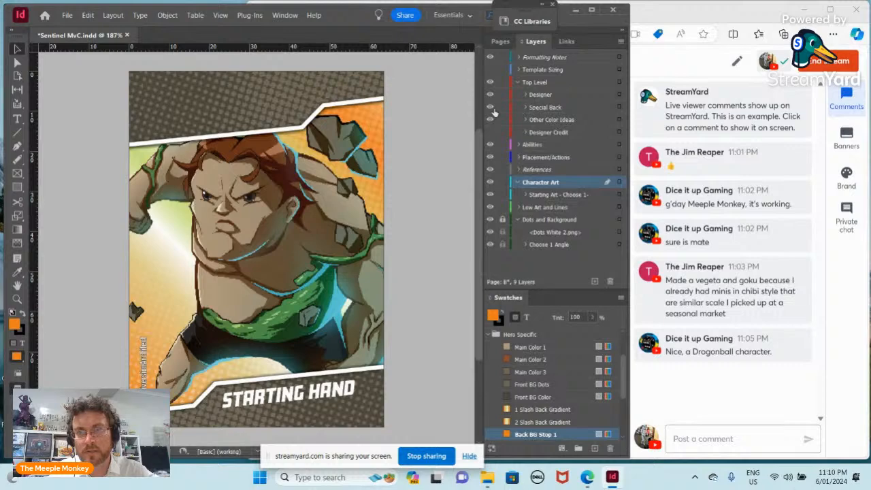
left_click(491, 82)
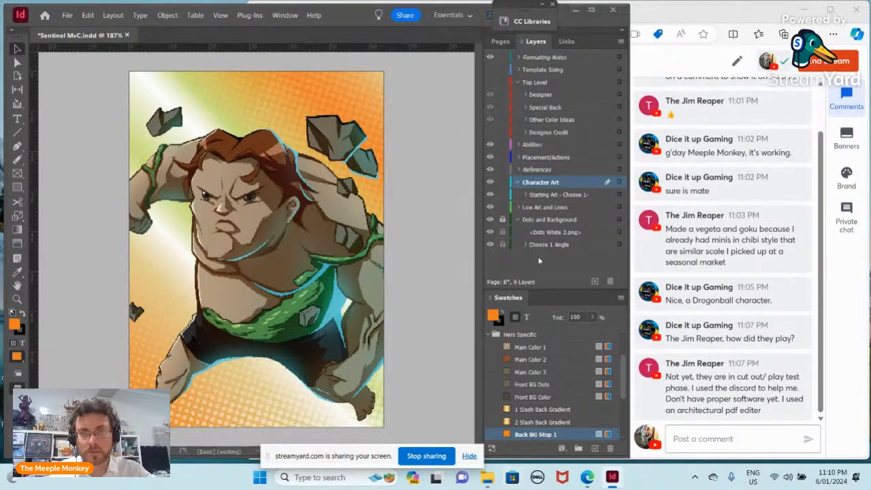
Expand the Starting Art group in the Character Art layer and select the 4.png character artwork on the page
left_click(518, 183)
left_click(518, 183)
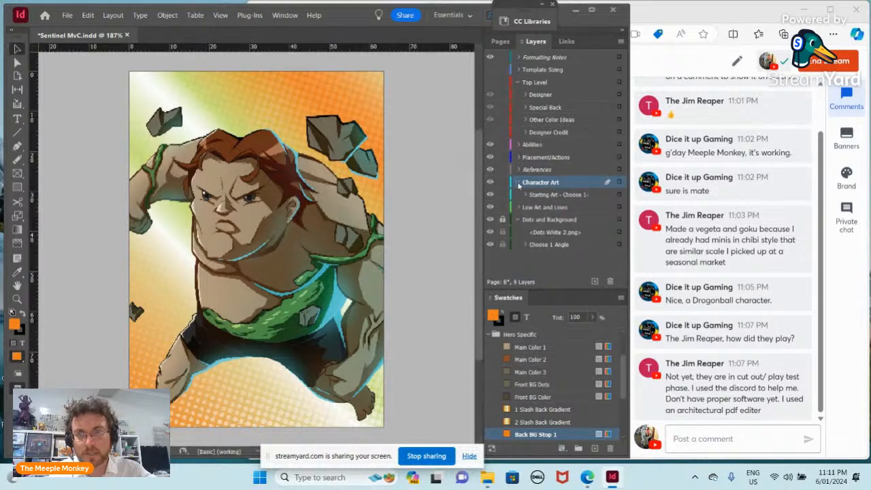
left_click(619, 183)
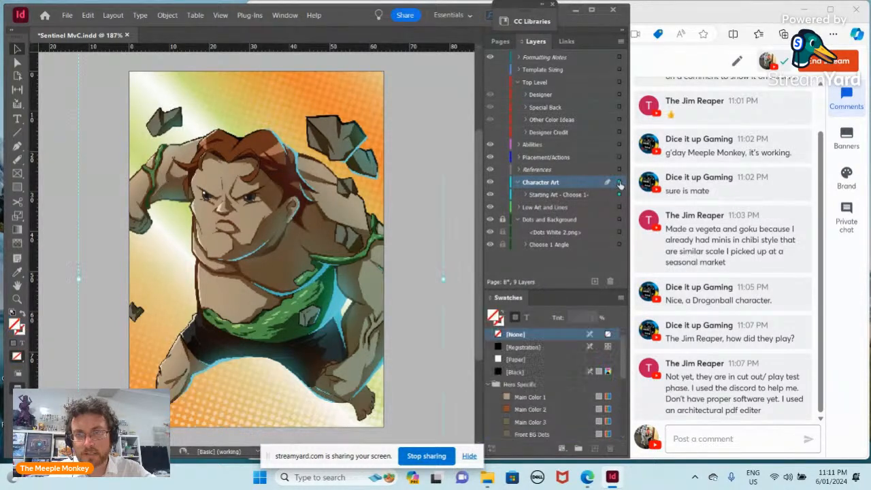
left_click(527, 195)
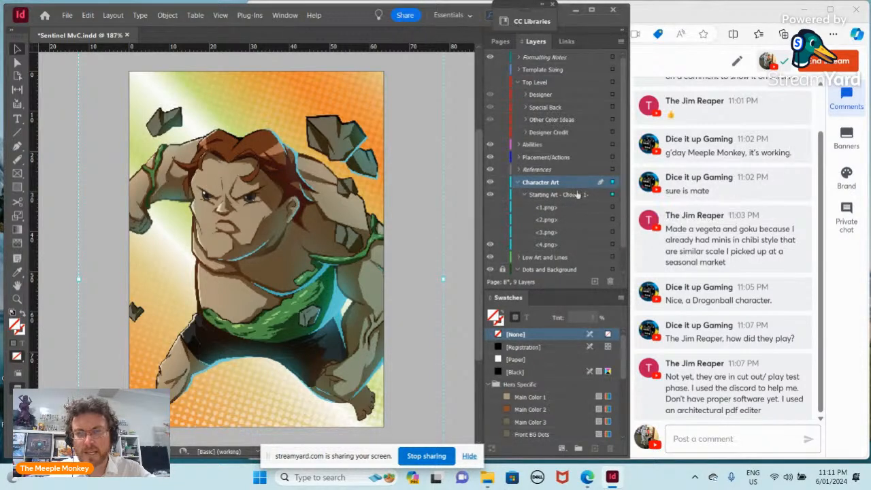
left_click(262, 257)
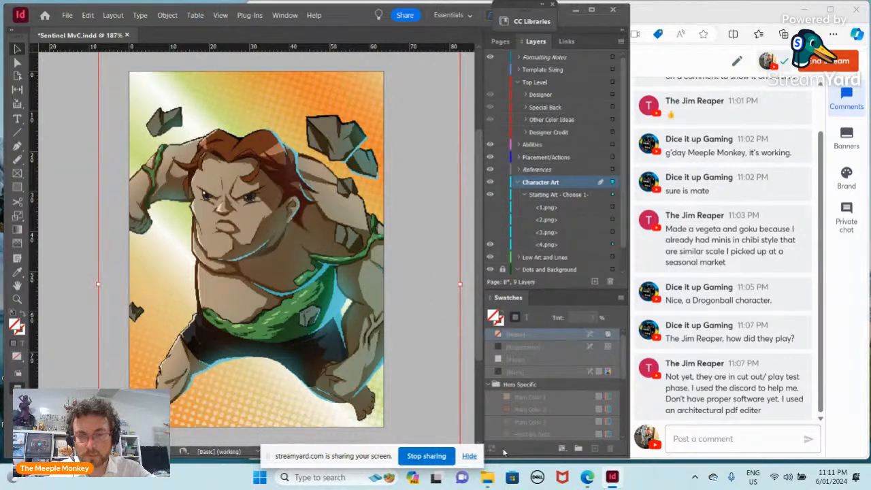
left_click(487, 479)
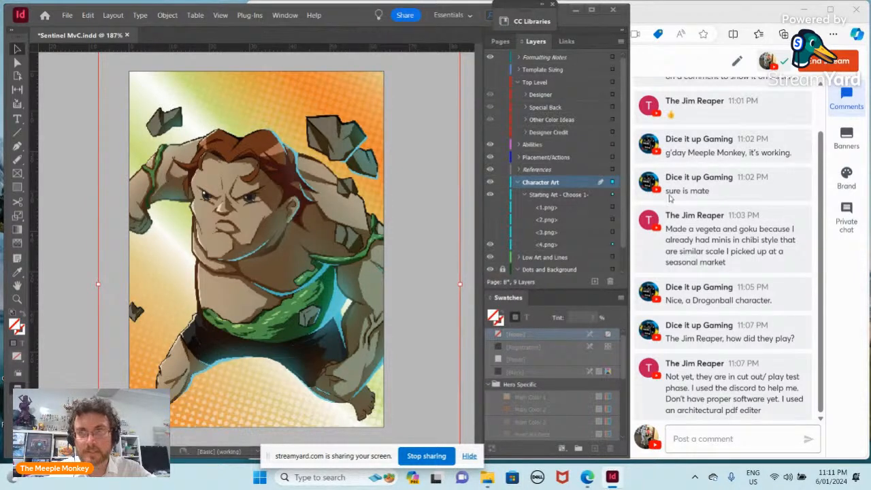
left_click(577, 12)
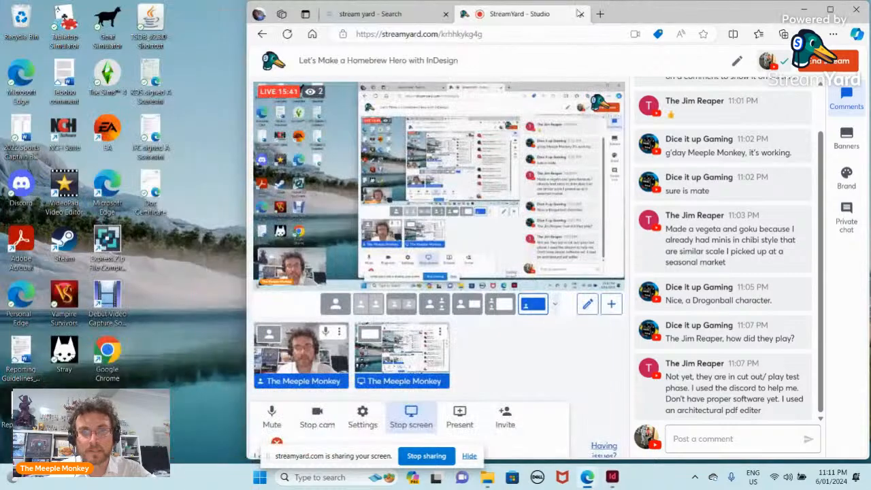
left_click(804, 12)
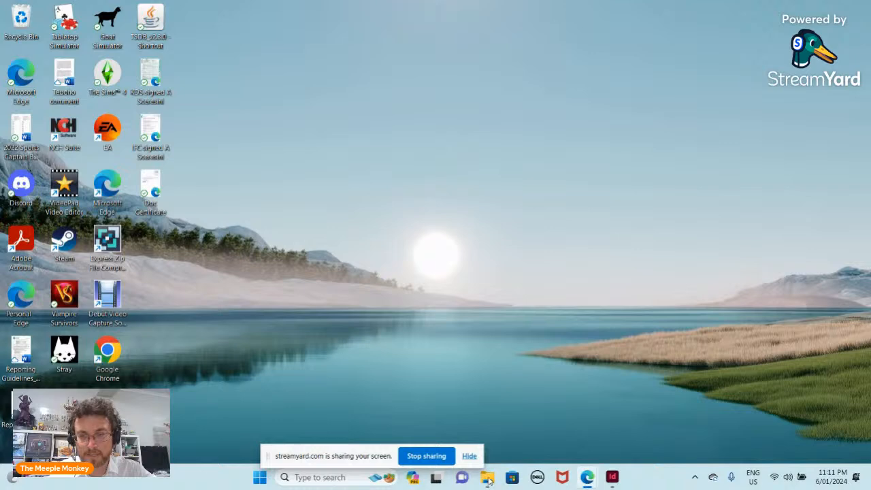
left_click(588, 478)
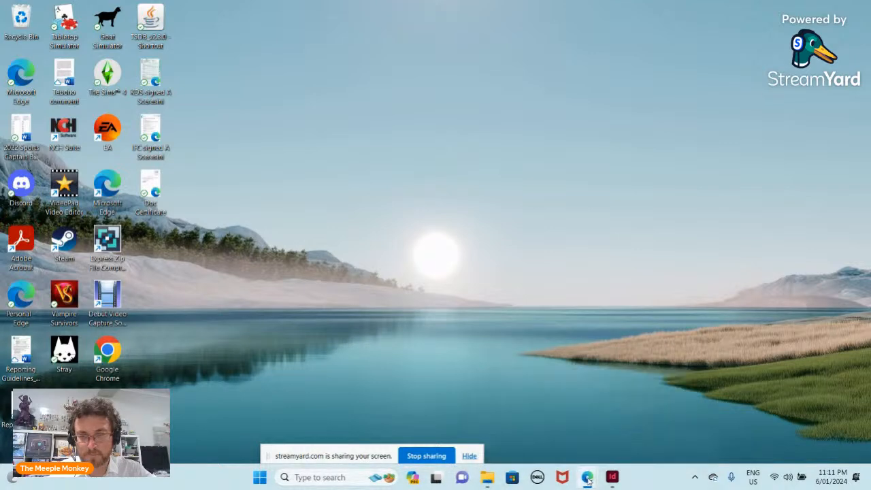
left_click(590, 478)
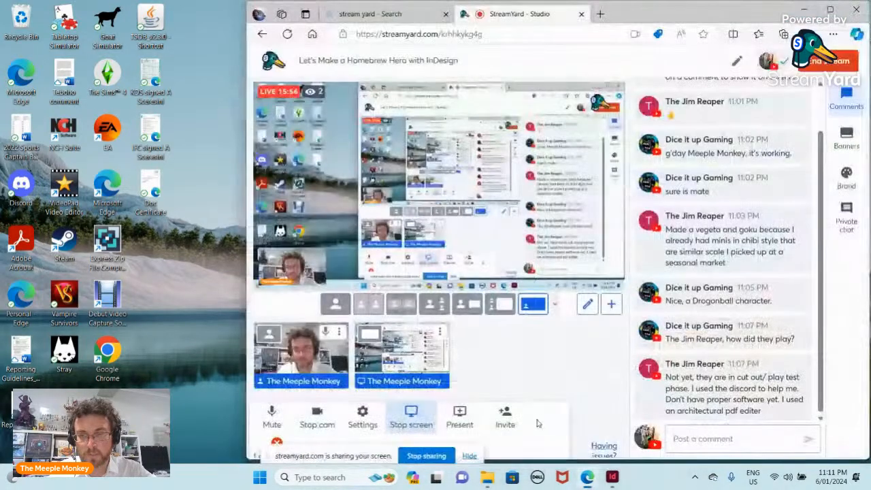
Return to the InDesign document and replace the 4.png character artwork with Sentinels.png
left_click(612, 478)
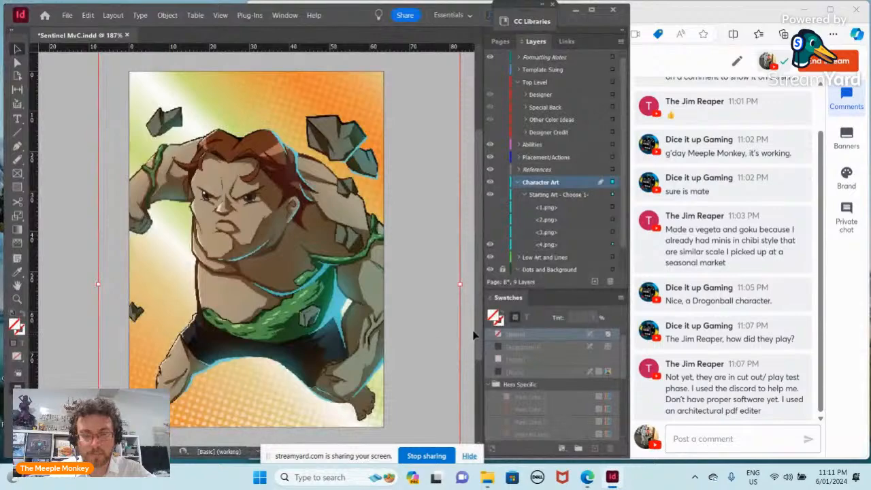
left_click(437, 456)
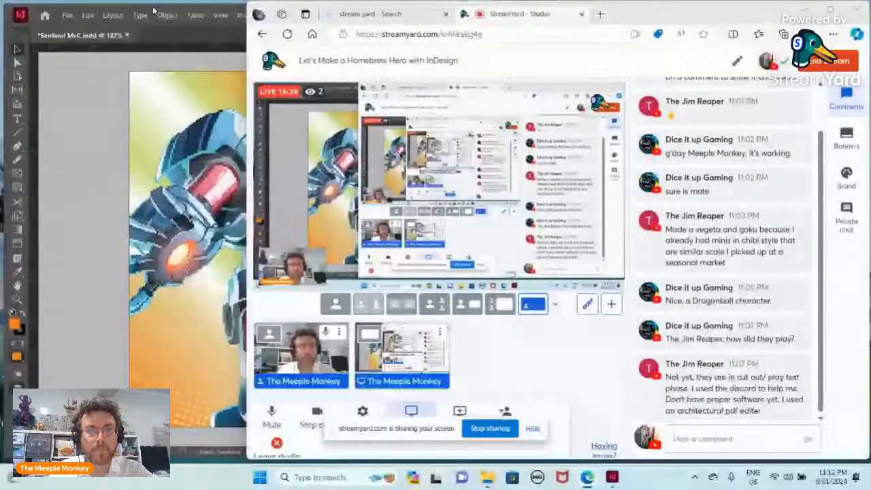
left_click(156, 11)
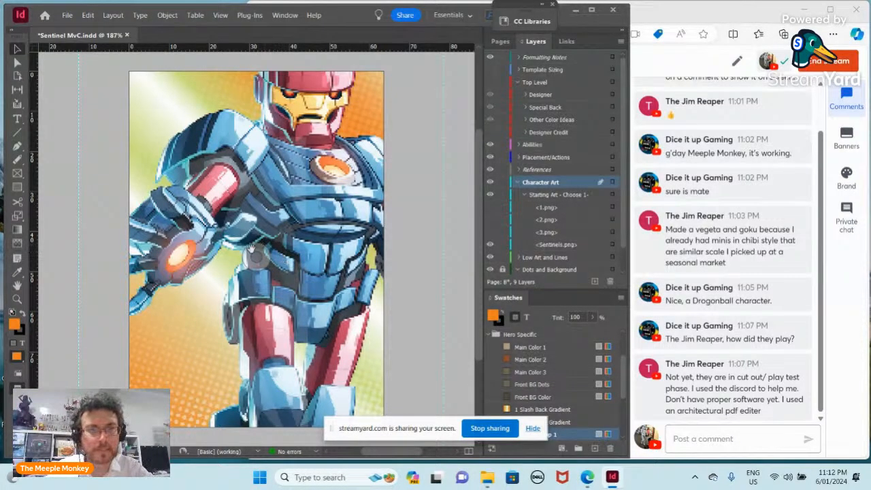
Nudge the Sentinel artwork to the left and down until the whole head sits inside the card's upper edge
left_click(257, 256)
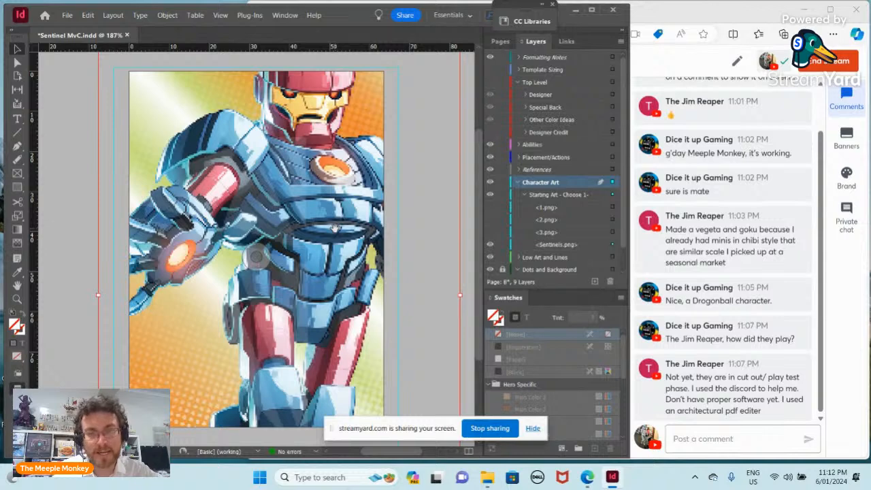
key("Left")
key("Left")
key("Left")
key("Left")
key("Left")
key("Left")
key("Left")
key("Left")
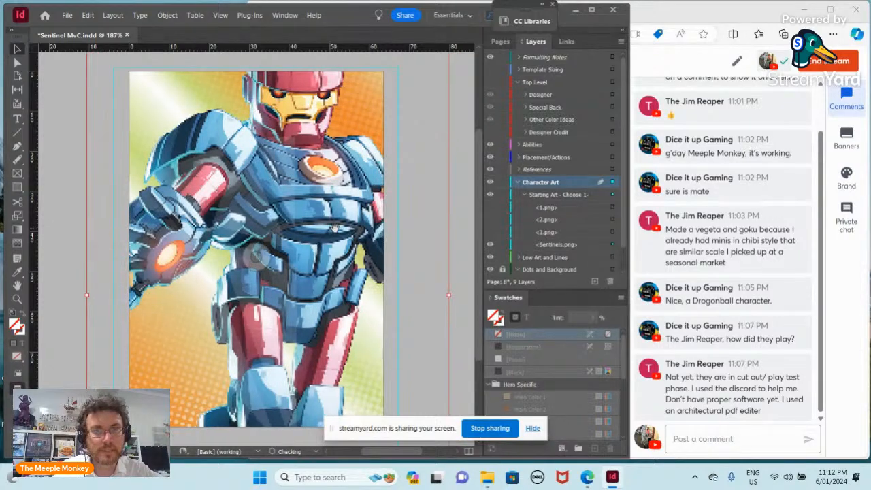
key("Left")
key("Left")
key("Left")
key("Left")
key("Left")
key("Left")
key("Left")
key("Left")
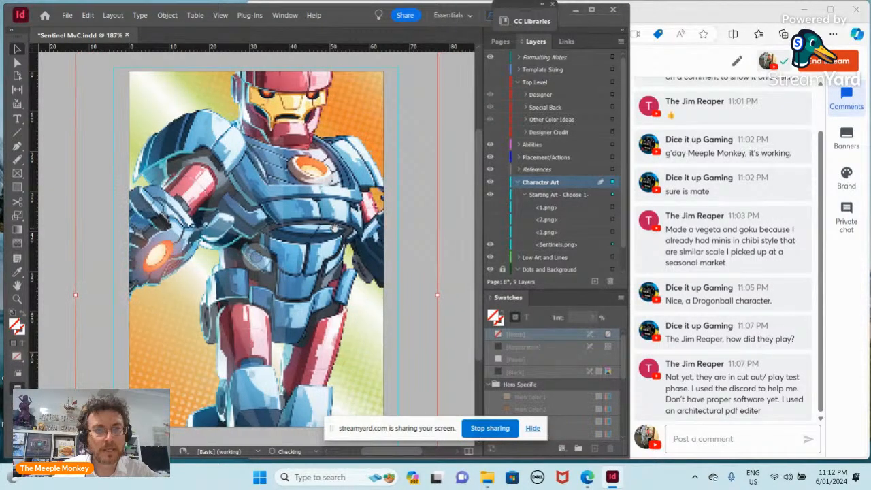
key("Down")
key("Down")
key("Down")
key("Down")
key("Down")
key("Down")
key("Down")
key("Down")
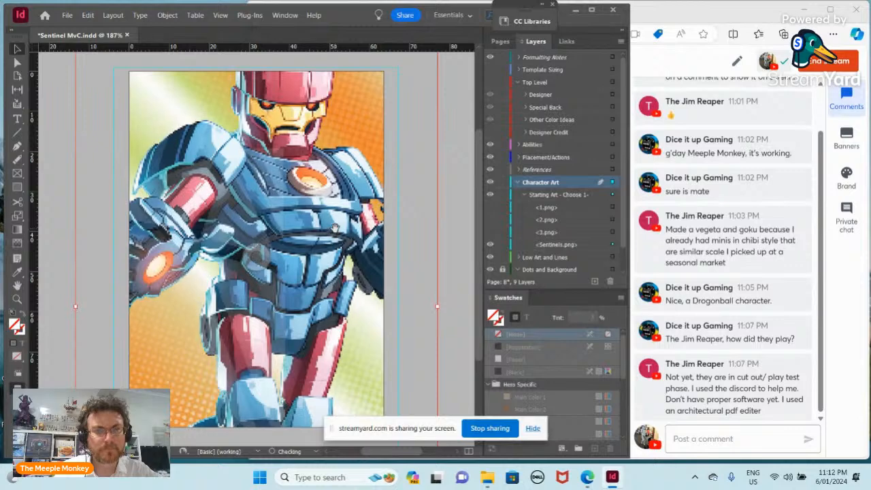
key("Down")
key("Down")
key("Down")
key("Down")
key("Down")
key("Down")
key("Down")
key("Down")
key("Down")
key("Down")
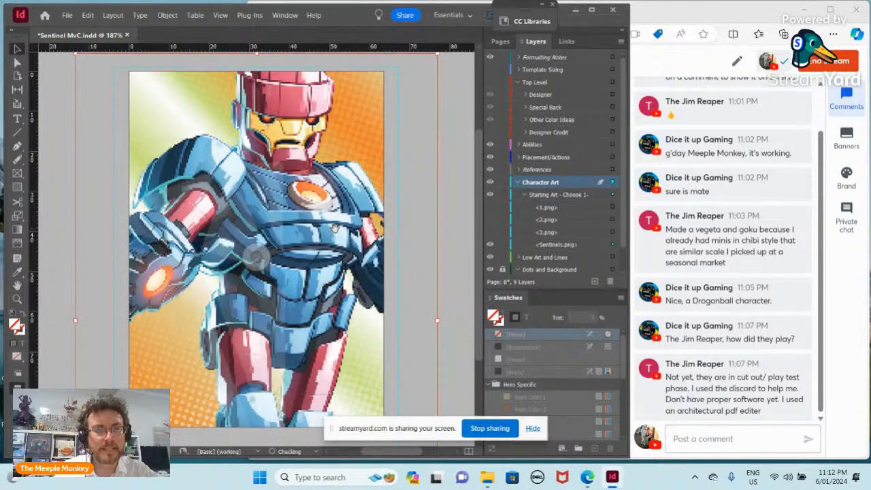
key("Down")
key("Down")
key("Down")
key("Down")
key("Down")
key("Down")
key("Down")
key("Down")
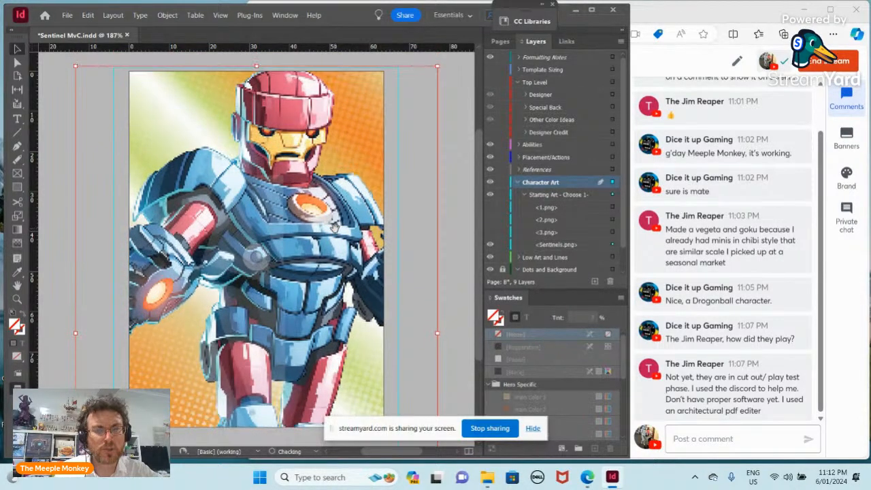
key("Down")
key("Down")
key("Down")
key("Down")
key("Down")
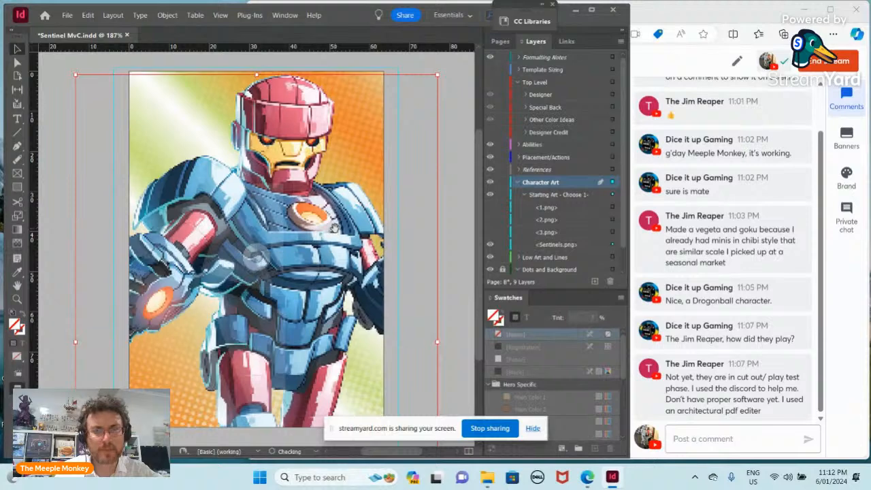
key("Down")
key("Down")
key("Down")
key("Down")
key("Down")
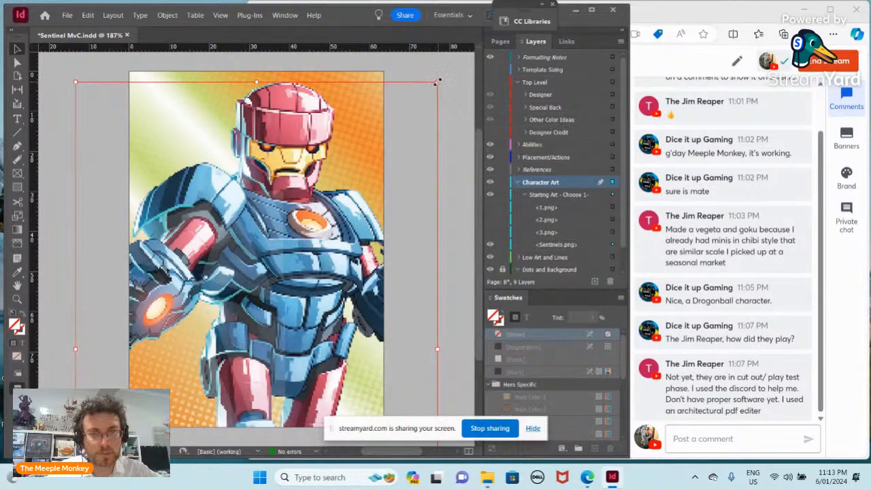
Scale up the Sentinel artwork by its upper-right corner so the figure fills more of the card
scroll(413, 311, "down", 1)
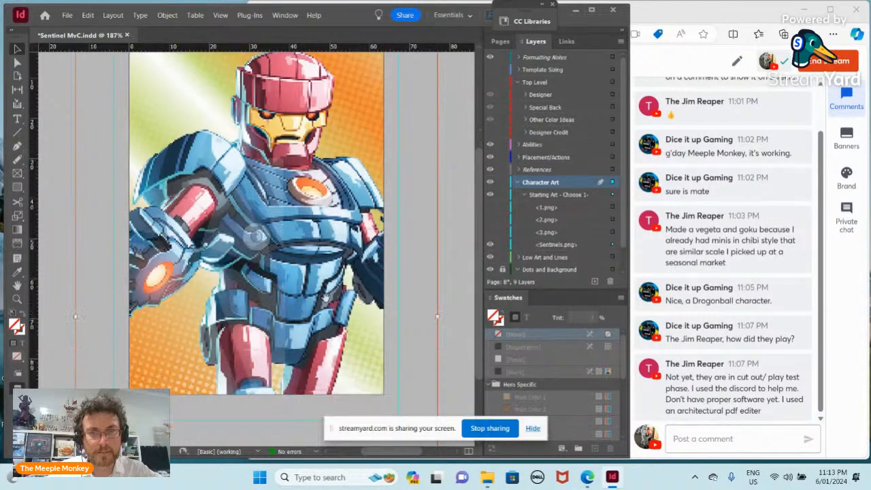
scroll(326, 298, "up", 2)
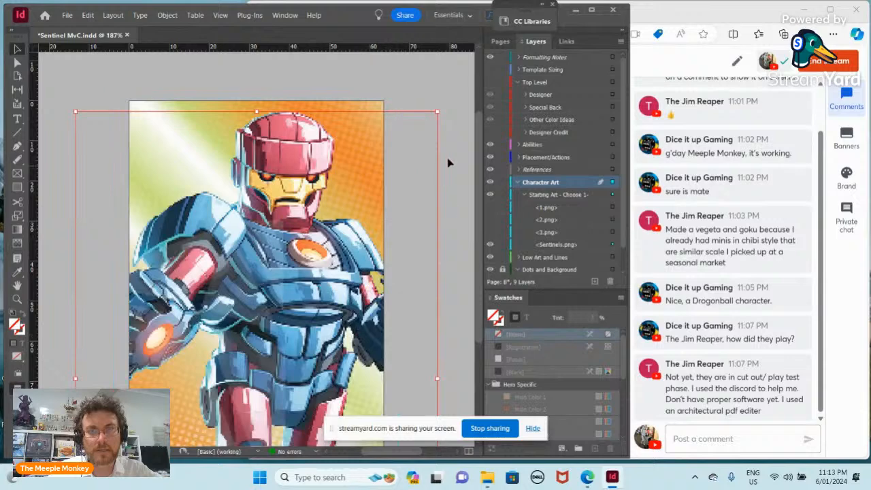
left_click(440, 110)
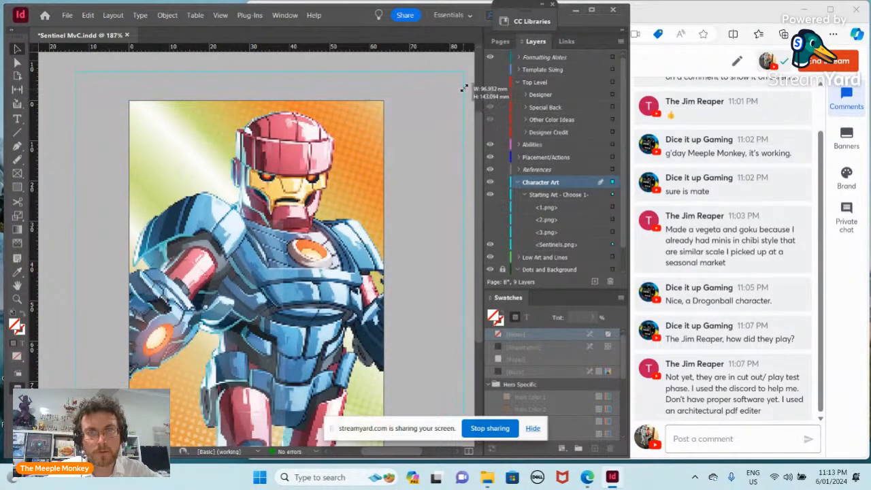
scroll(394, 127, "down", 3)
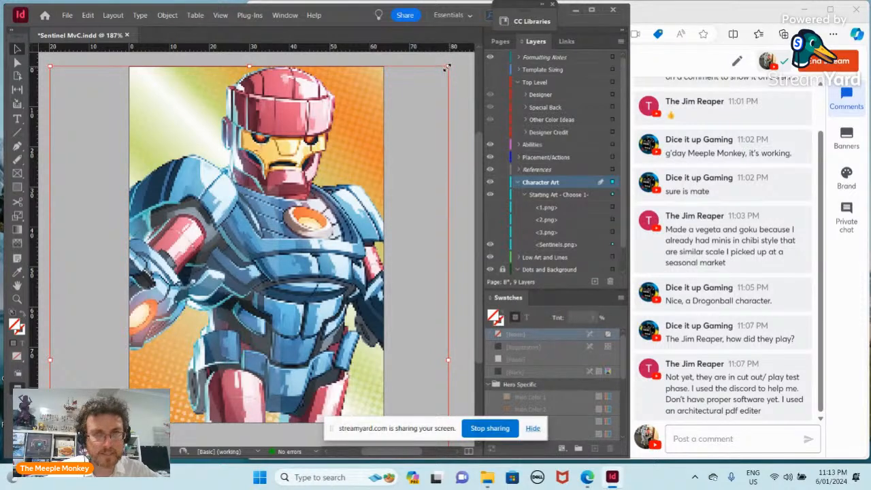
Enlarge the Sentinel artwork further in two passes so its frame extends well beyond the card's upper and right edges
scroll(447, 111, "up", 2)
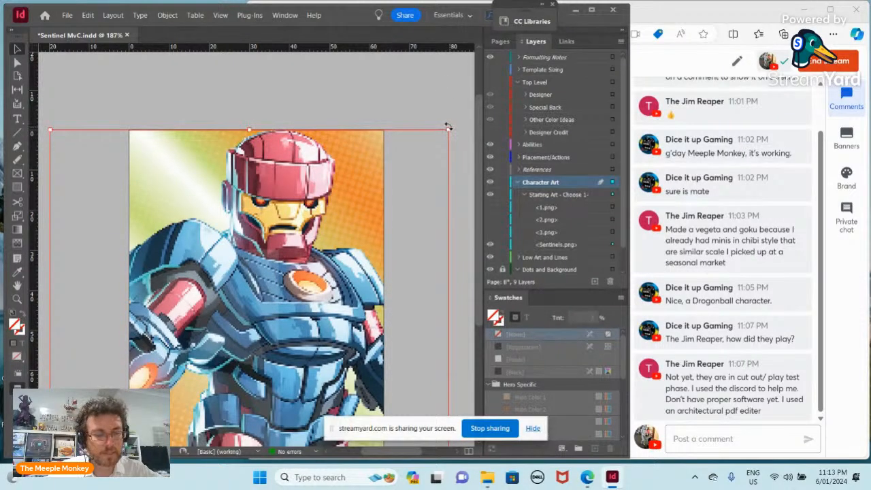
left_click_drag(447, 131, 471, 97)
scroll(429, 131, "down", 4)
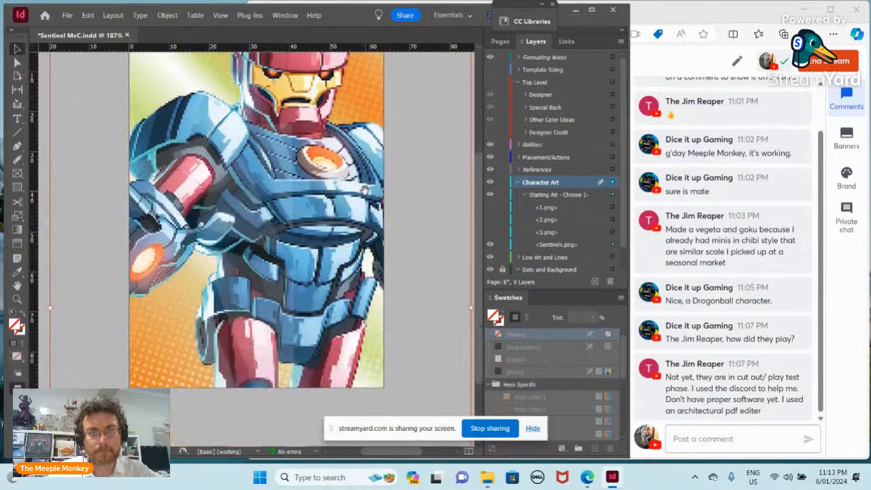
scroll(364, 198, "up", 6)
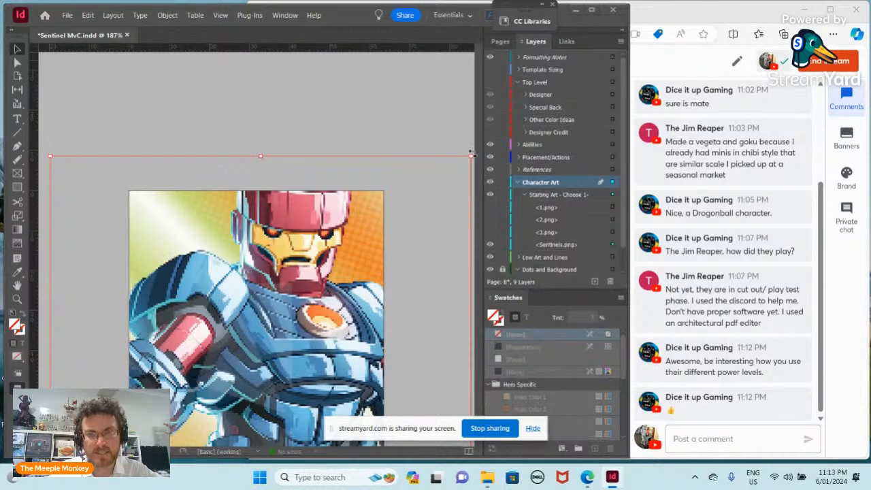
left_click_drag(470, 158, 427, 163)
scroll(350, 291, "down", 1)
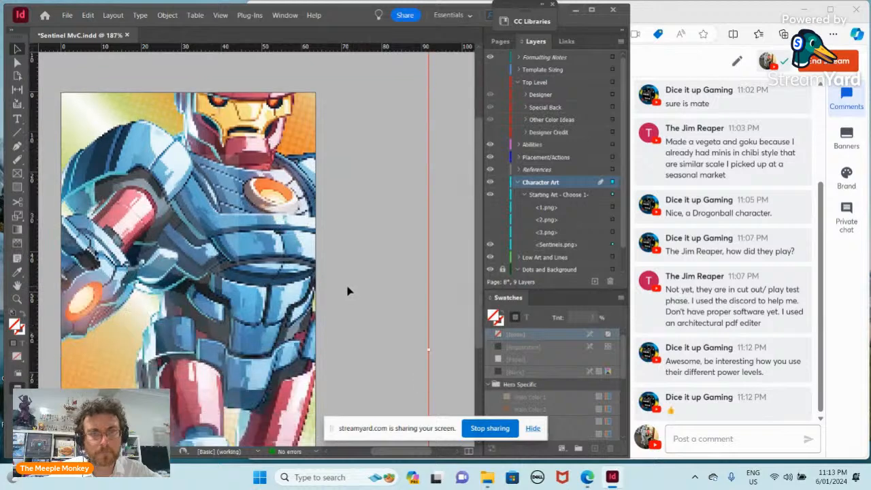
Nudge the Sentinel artwork down until the whole head sits just inside the card's upper edge
scroll(347, 288, "up", 2)
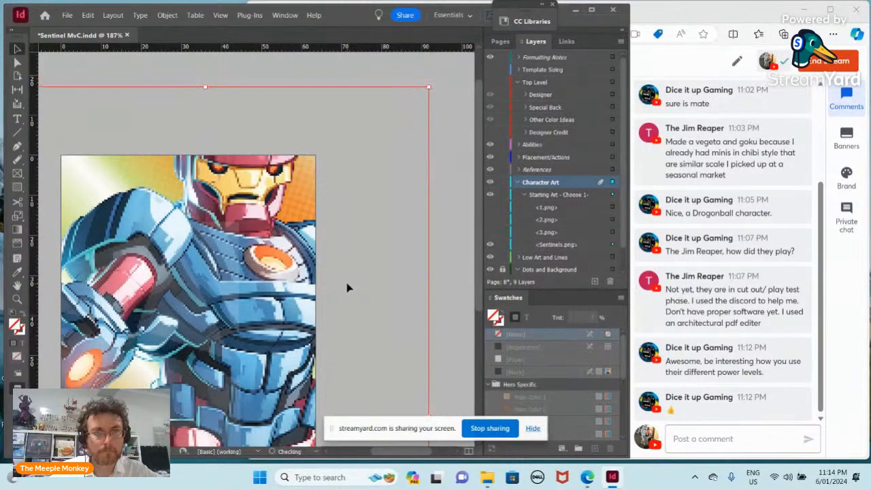
key("Down")
key("Down")
key("Down")
key("Down")
key("Down")
key("Down")
key("Down")
key("Down")
key("Down")
key("Down")
key("Down")
key("Down")
key("Down")
key("Down")
key("Down")
key("Down")
key("Down")
key("Down")
key("Down")
key("Down")
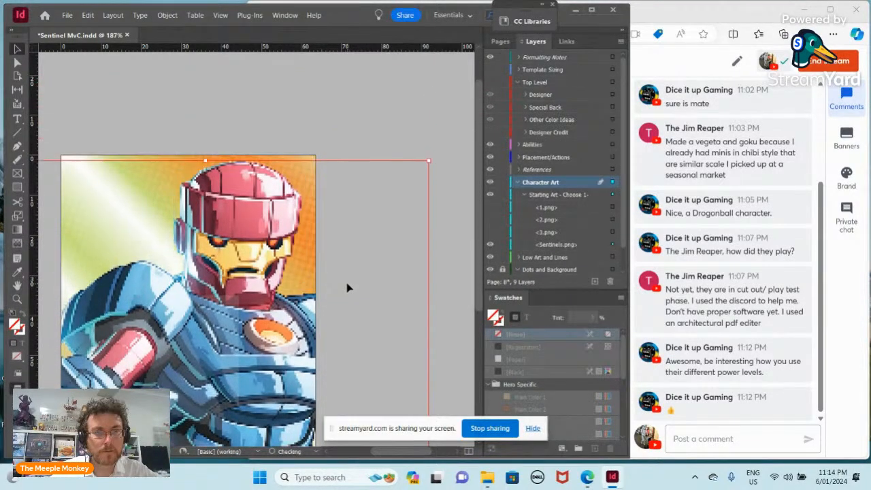
Nudge the Sentinel artwork left to centre the figure on the card, check the full card, and deselect the artwork
key("Left")
key("Left")
key("Left")
key("Left")
key("Left")
key("Left")
key("Left")
key("Left")
key("Left")
key("Left")
key("Left")
key("Left")
key("Left")
key("Left")
key("Left")
key("Left")
key("Left")
key("Left")
key("Left")
key("Left")
key("Left")
key("Left")
key("Left")
key("Left")
key("Left")
key("Left")
key("Left")
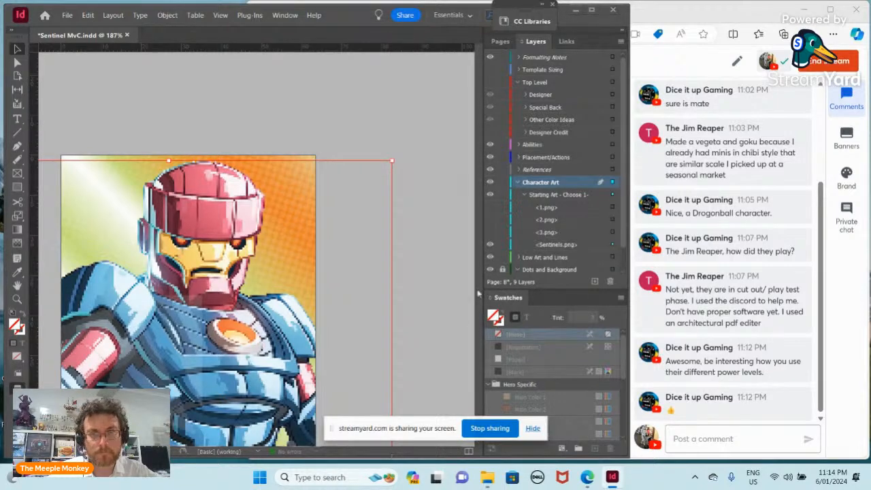
left_click_drag(481, 106, 481, 154)
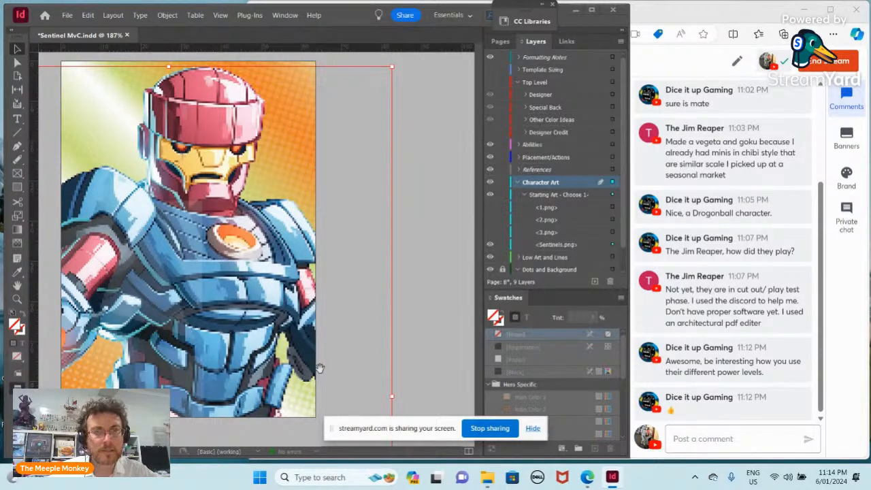
scroll(184, 272, "up", 2)
scroll(184, 276, "down", 2)
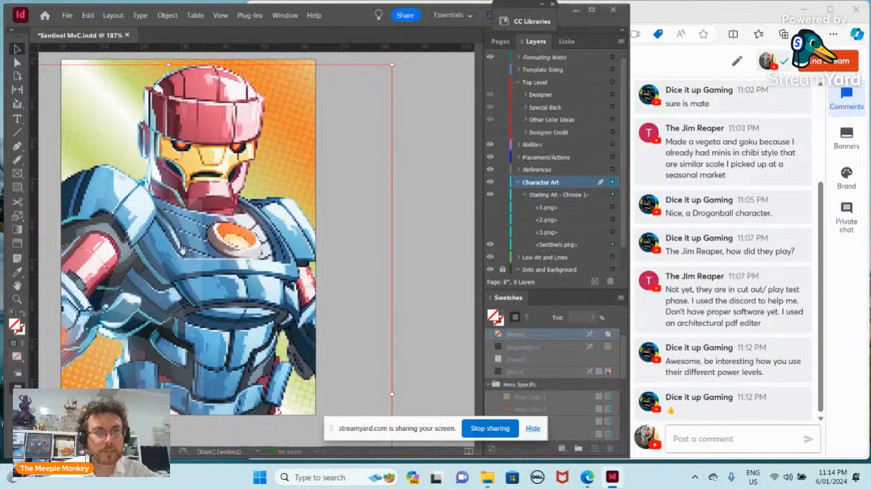
left_click(460, 198)
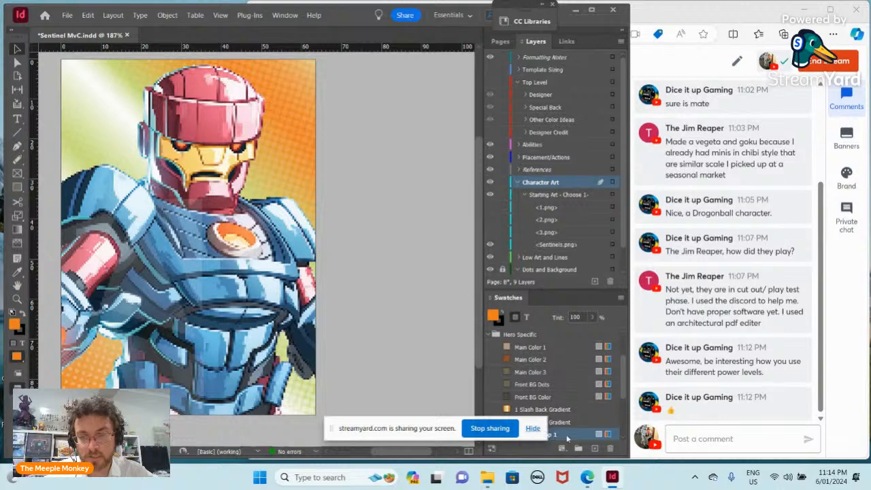
Examine the Hero Specific swatch group, including its main colors, slash back gradients and Back BG Stop colors
left_click_drag(376, 425, 292, 451)
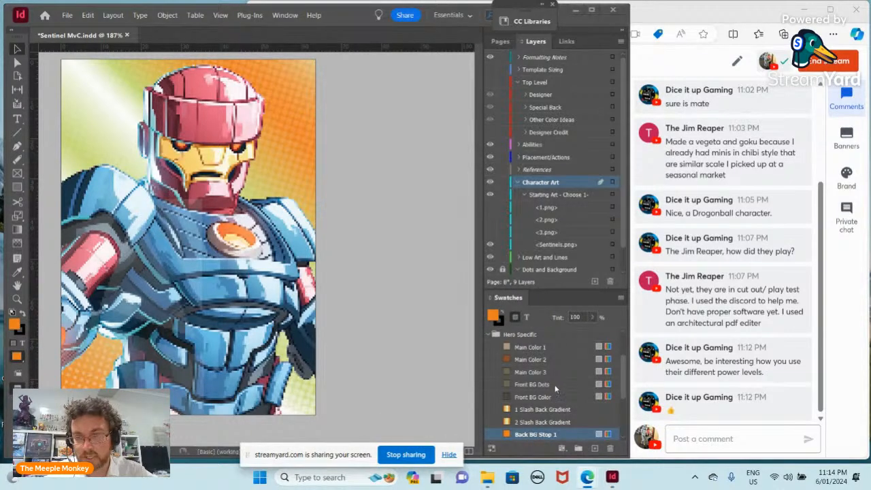
scroll(557, 381, "down", 3)
scroll(554, 414, "down", 1)
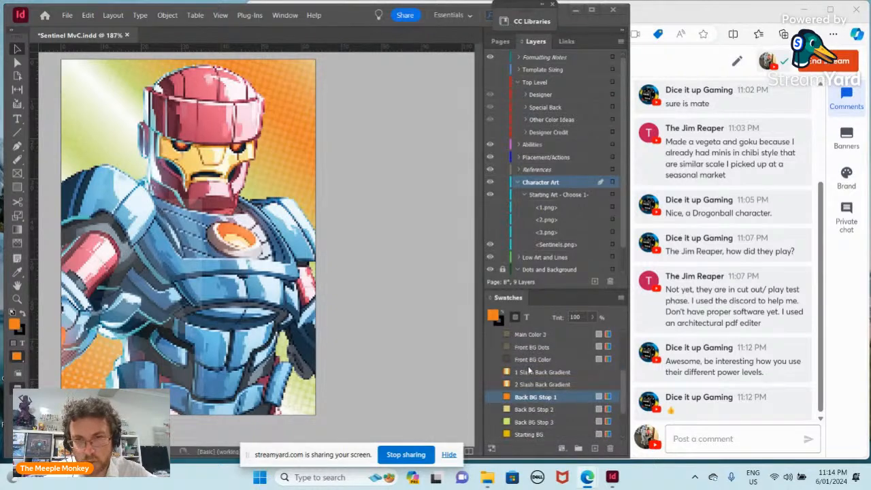
scroll(529, 369, "up", 4)
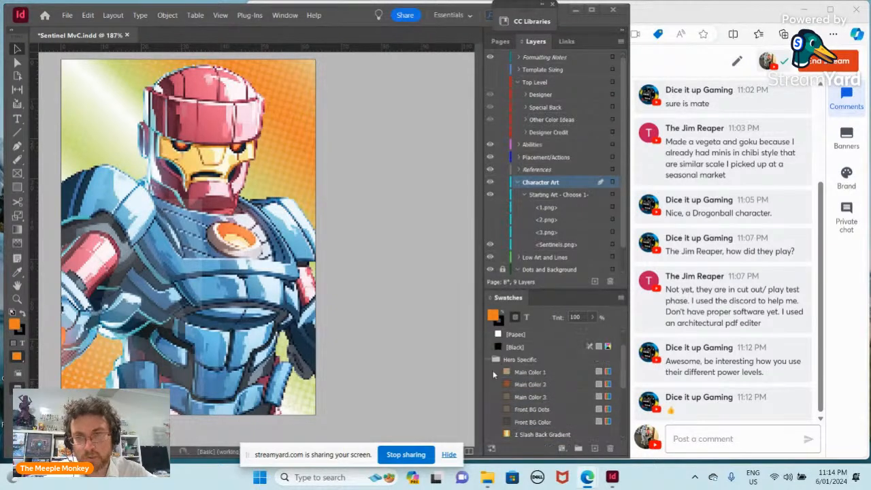
left_click(489, 360)
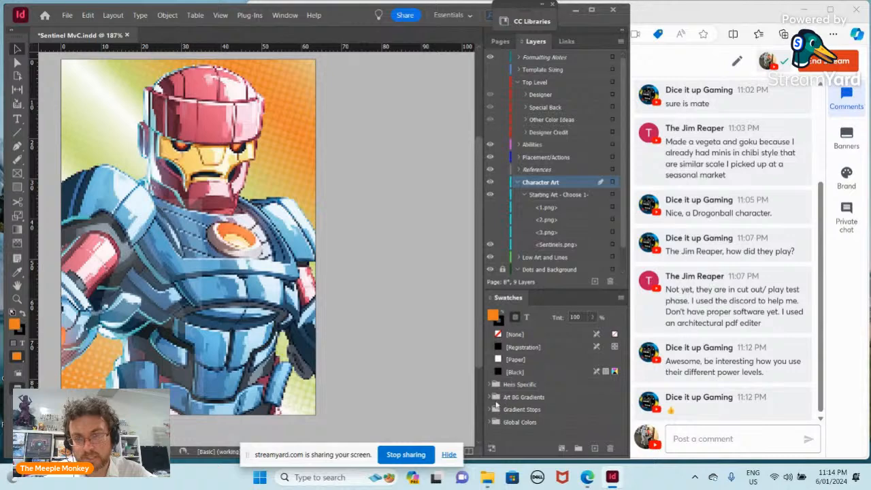
left_click(491, 385)
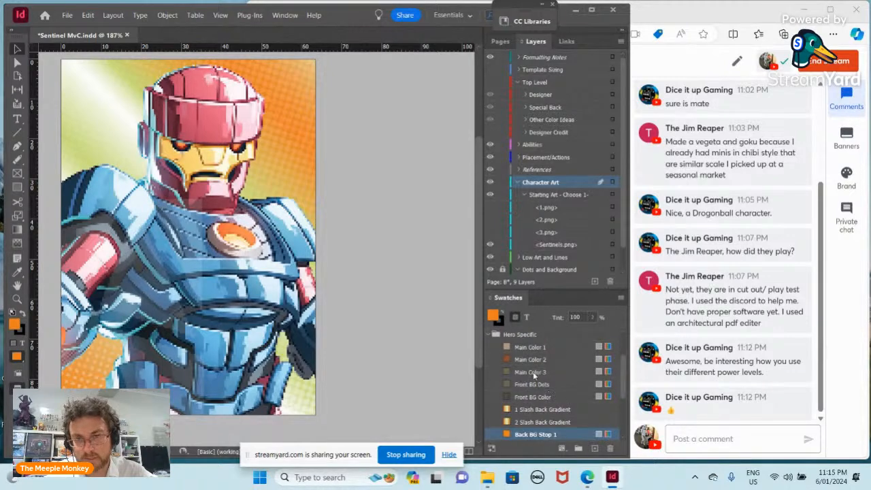
scroll(533, 374, "down", 1)
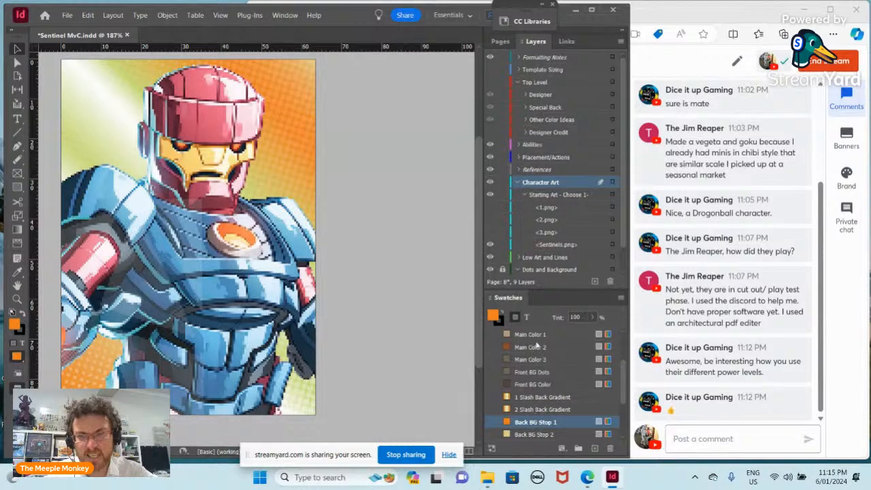
Expand and unlock the Dots and Background layer, and select the +45° Gradient object in its Choose 1 Angle group
scroll(534, 226, "down", 2)
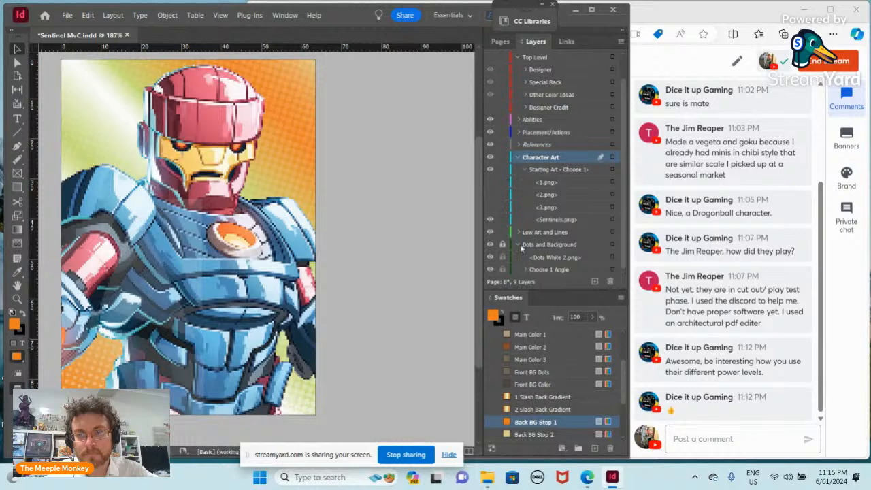
scroll(520, 247, "up", 2)
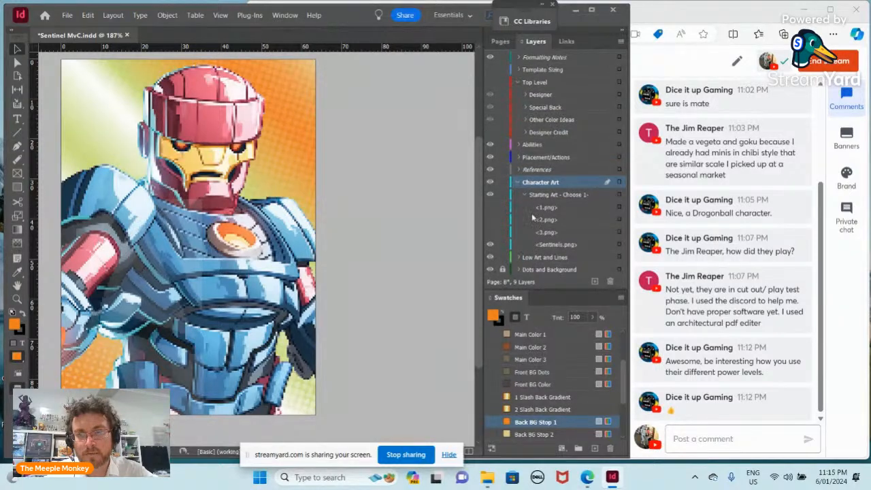
scroll(520, 259, "down", 2)
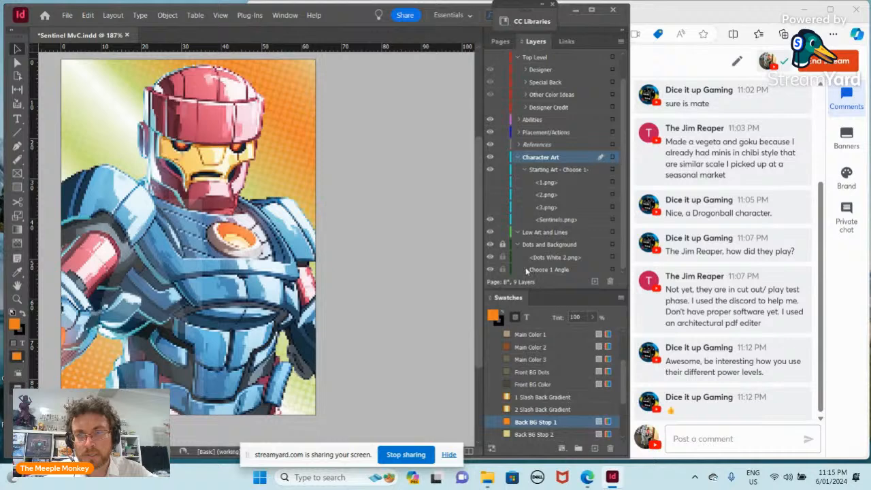
left_click(524, 270)
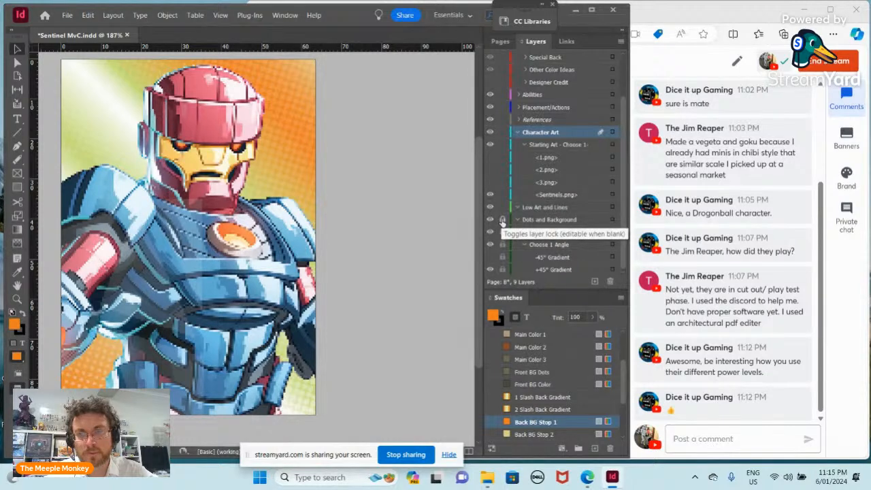
left_click(502, 221)
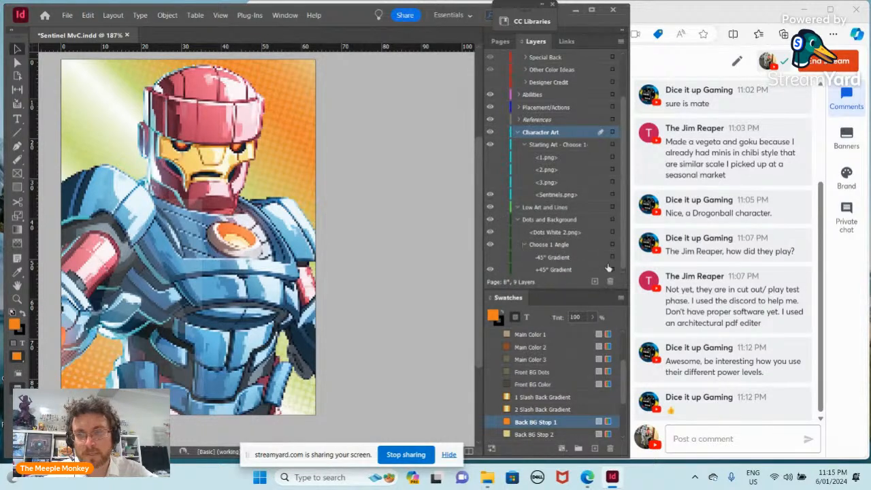
left_click(612, 269)
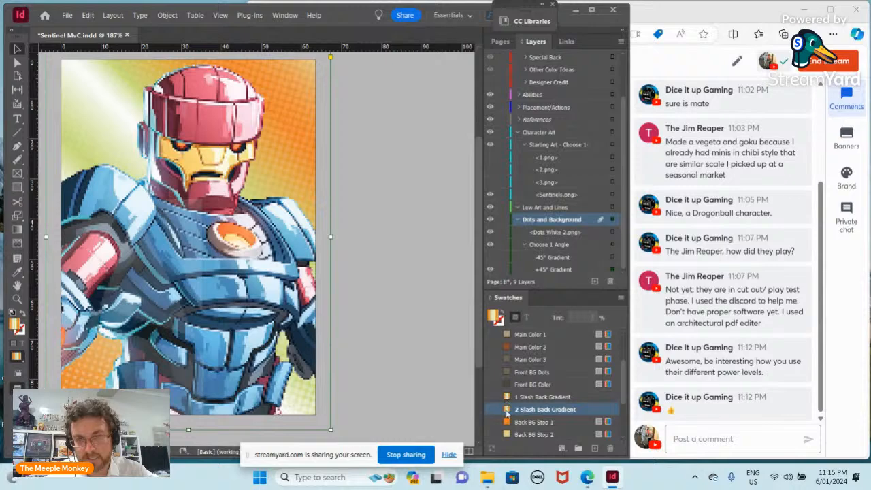
Try Back BG Stop 1, 2 Slash Back Gradient and 1 Slash Back Gradient as fills for the +45° Gradient background
scroll(518, 416, "down", 1)
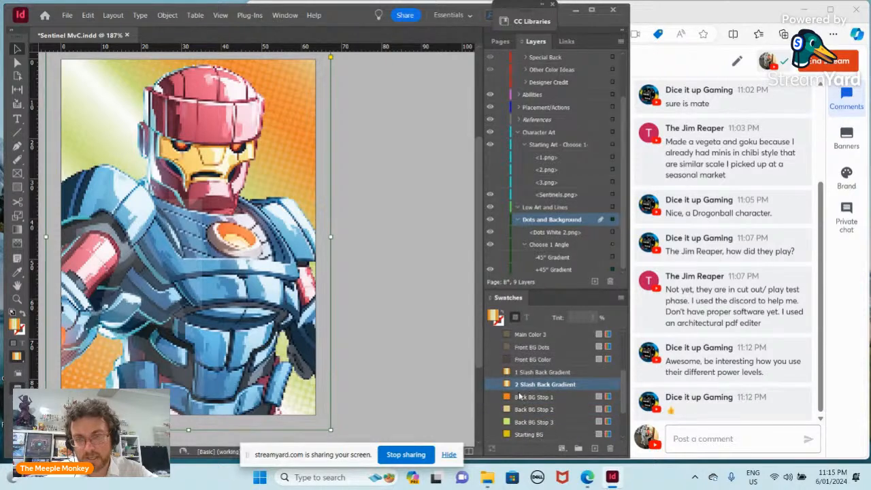
scroll(519, 396, "up", 2)
scroll(517, 398, "down", 3)
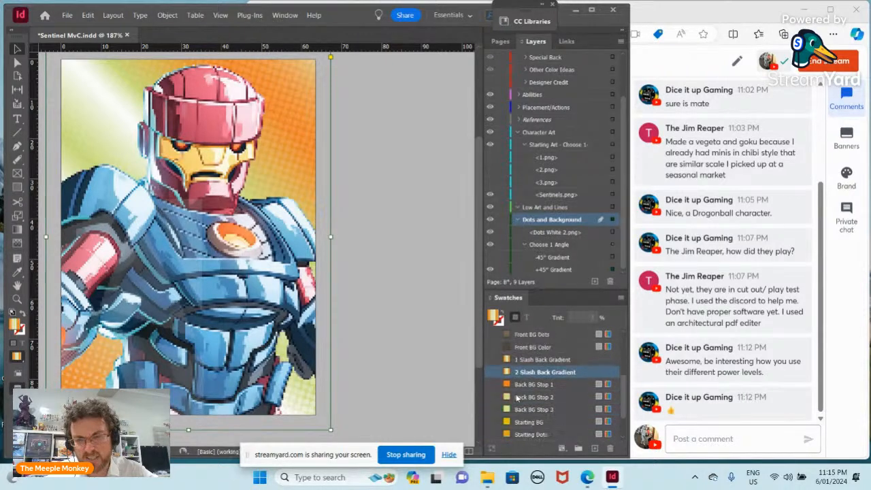
scroll(536, 428, "down", 1)
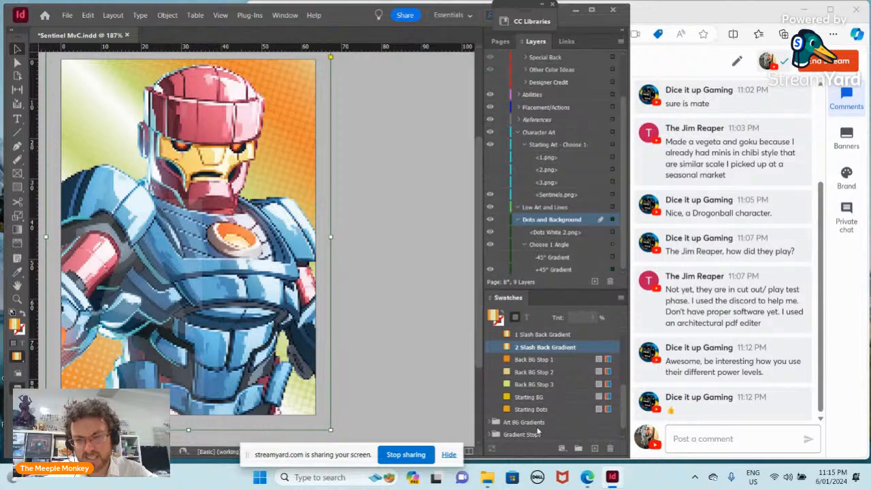
scroll(537, 429, "up", 1)
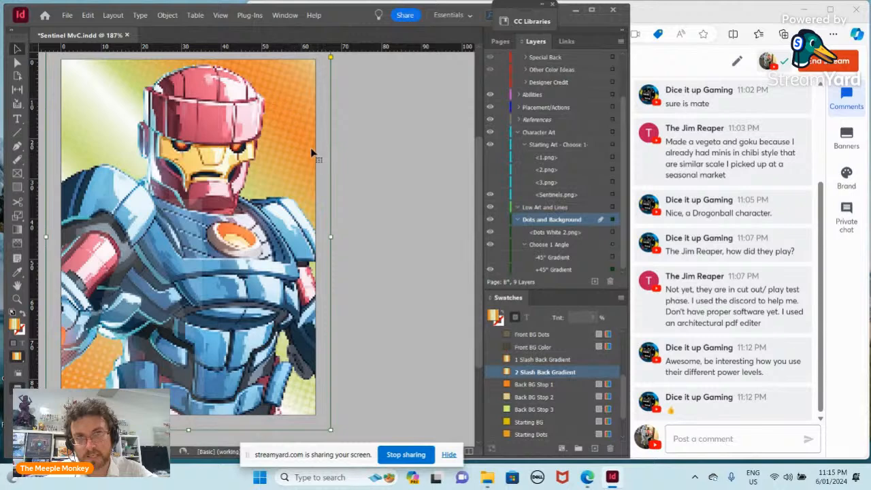
left_click(506, 385)
scroll(505, 386, "up", 1)
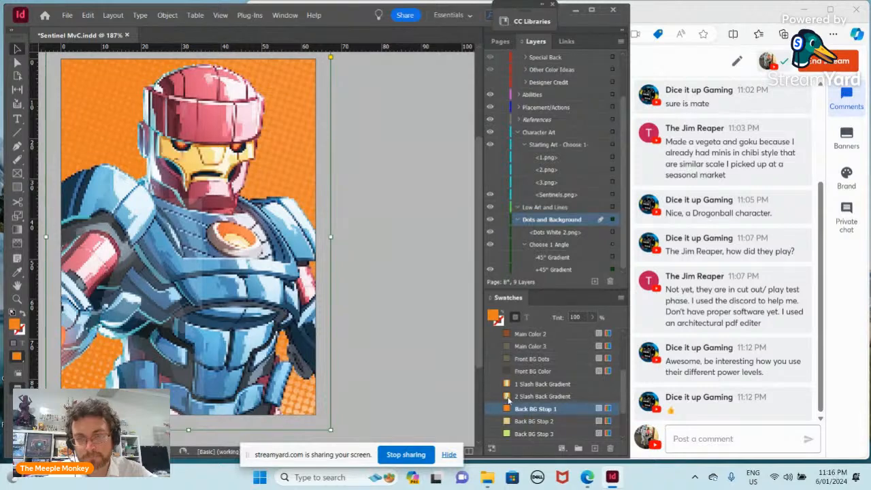
left_click(508, 398)
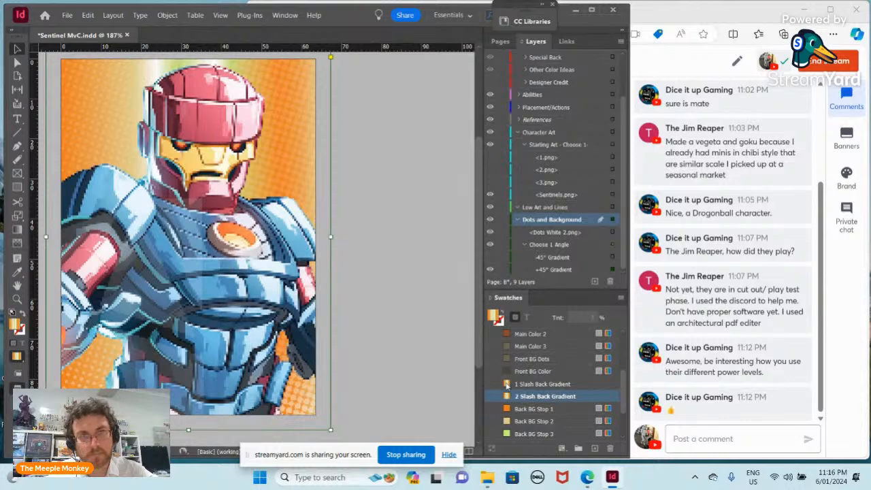
left_click(507, 385)
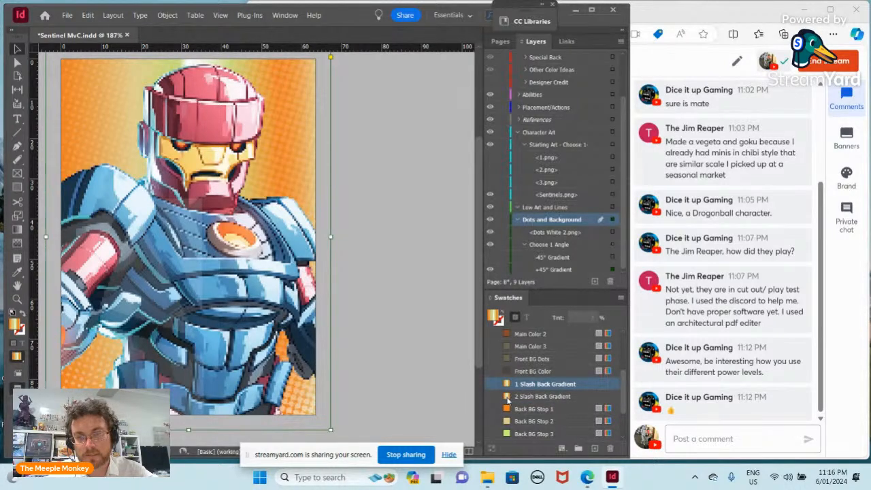
left_click(508, 398)
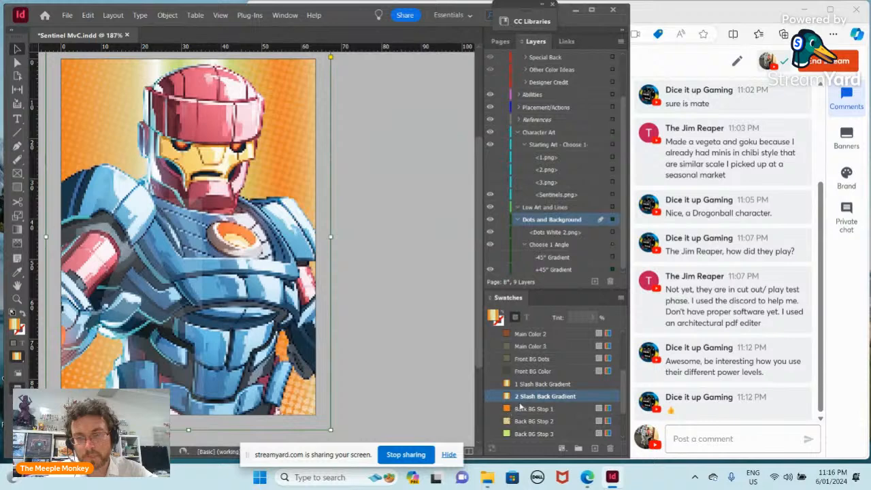
scroll(520, 407, "down", 1)
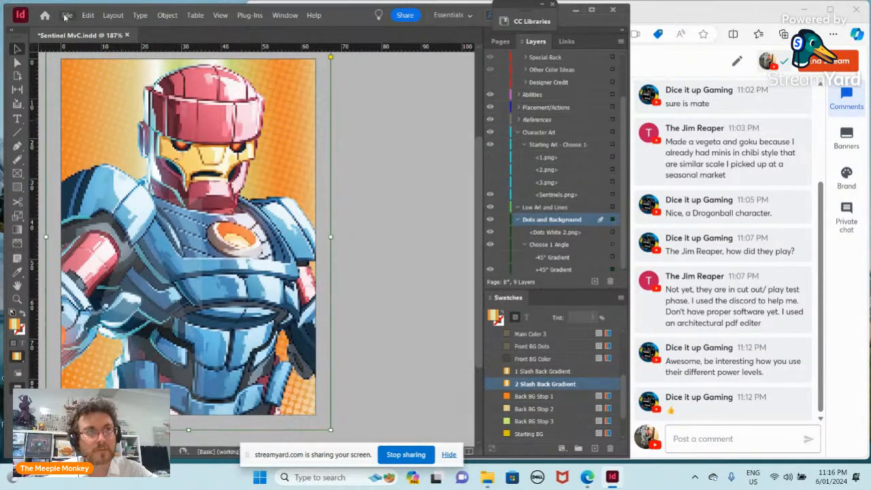
Undo the trial swatch changes on the +45° Gradient background
left_click(88, 15)
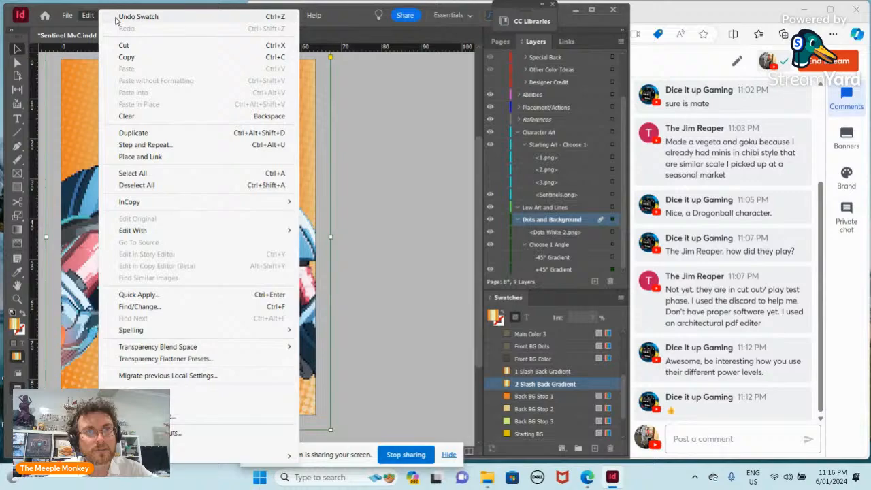
left_click(114, 18)
left_click(88, 15)
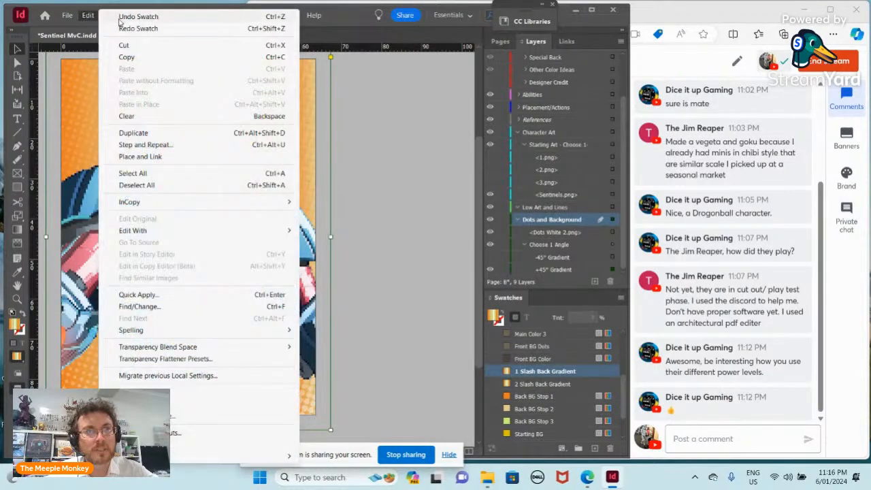
left_click(120, 25)
left_click(89, 15)
left_click(121, 27)
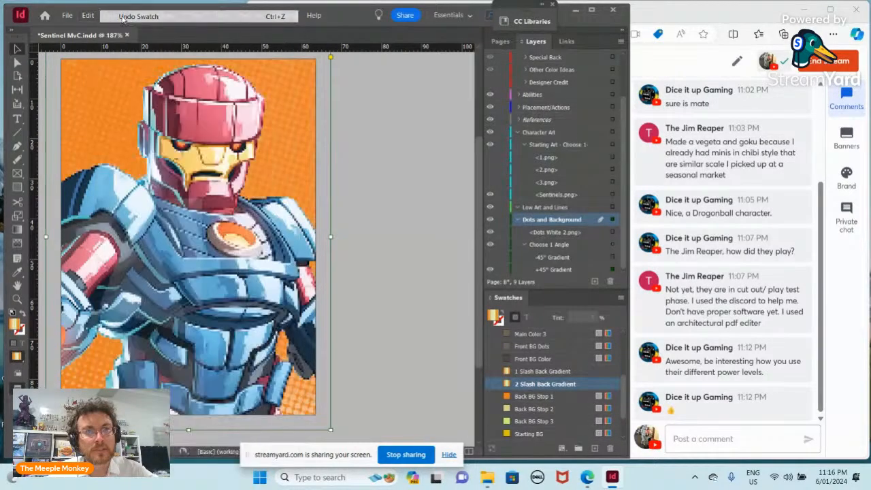
left_click(88, 15)
left_click(127, 17)
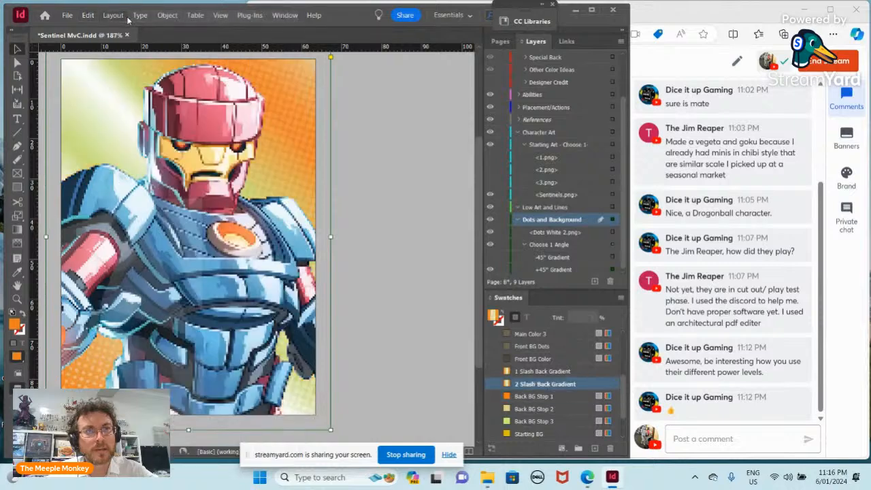
Lock the Dots and Background layer again and choose the 2 Slash Back Gradient swatch with no object selected
right_click(509, 385)
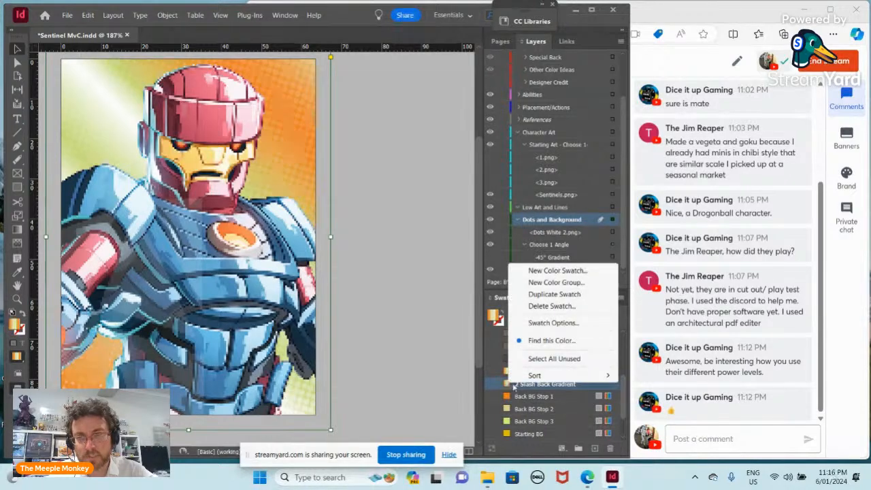
key("Escape")
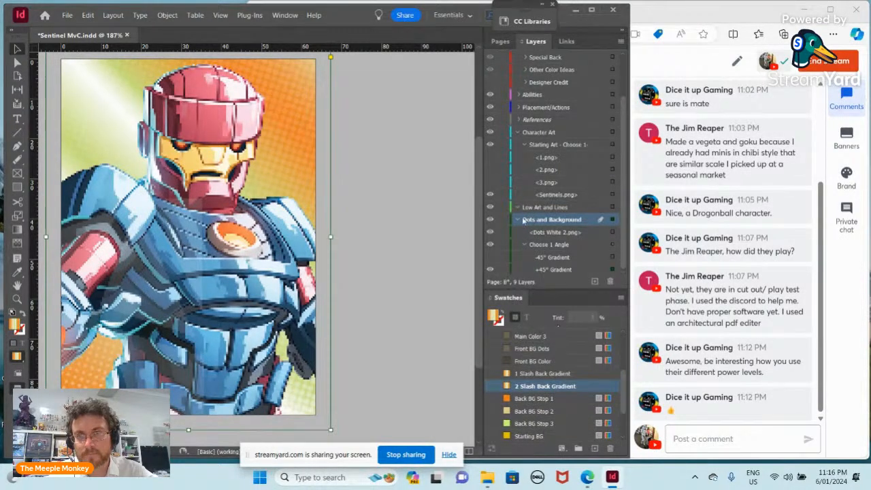
left_click(502, 219)
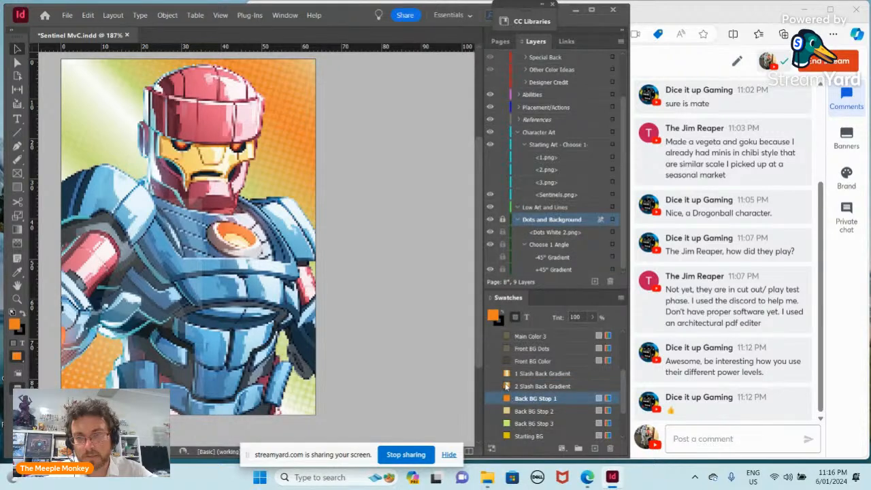
left_click(518, 386)
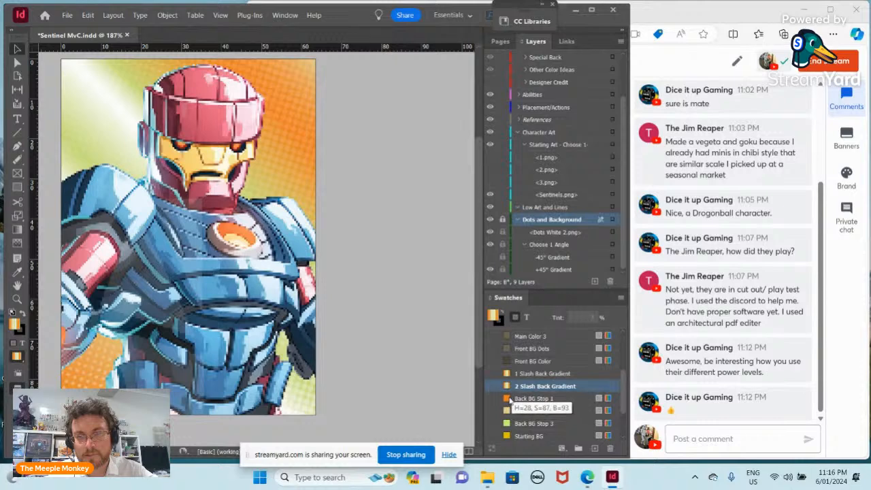
Switch the Back BG Stop 1 swatch to RGB and sample a light blue (96, 172, 211) from the Sentinel artwork
scroll(528, 398, "up", 2)
scroll(528, 398, "down", 1)
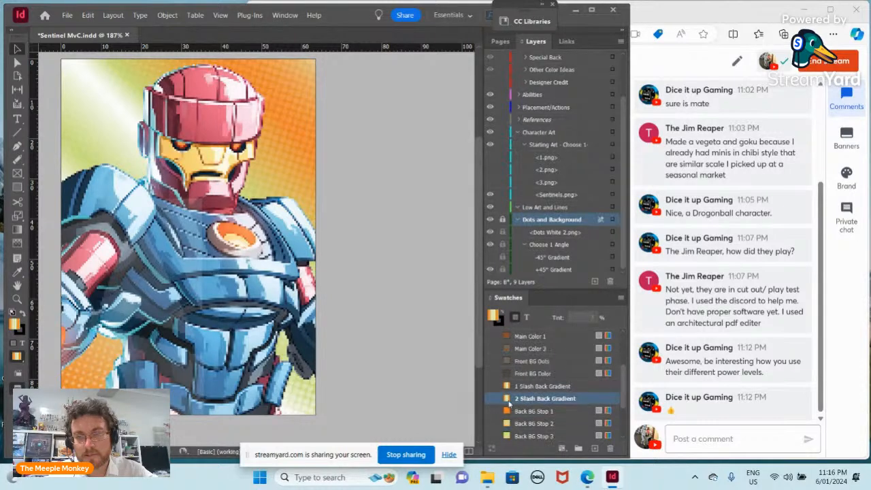
left_click(509, 410)
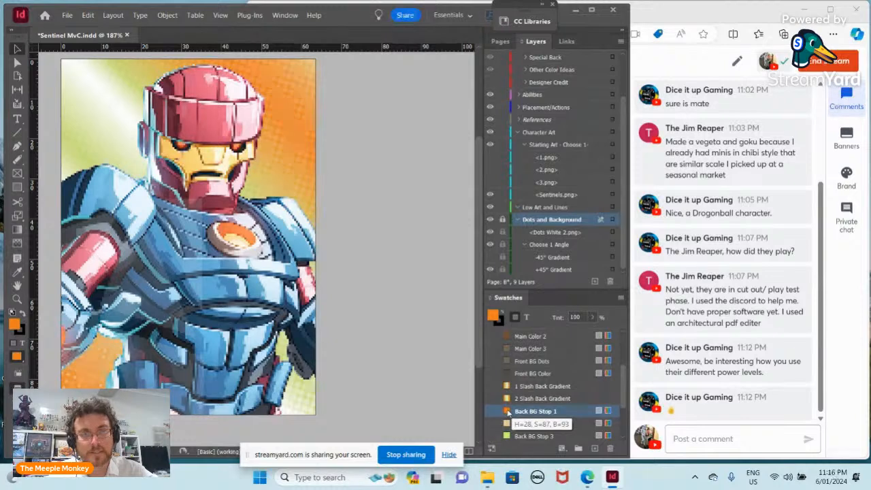
double_click(509, 411)
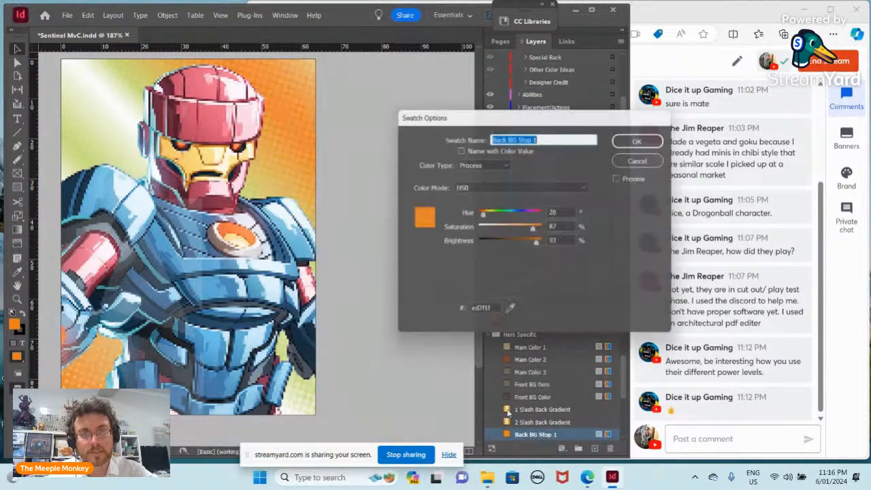
left_click(589, 188)
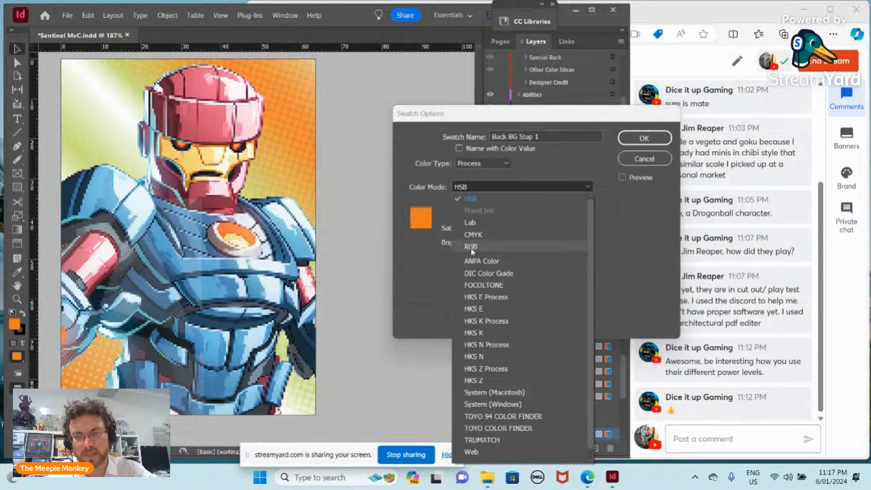
left_click(501, 249)
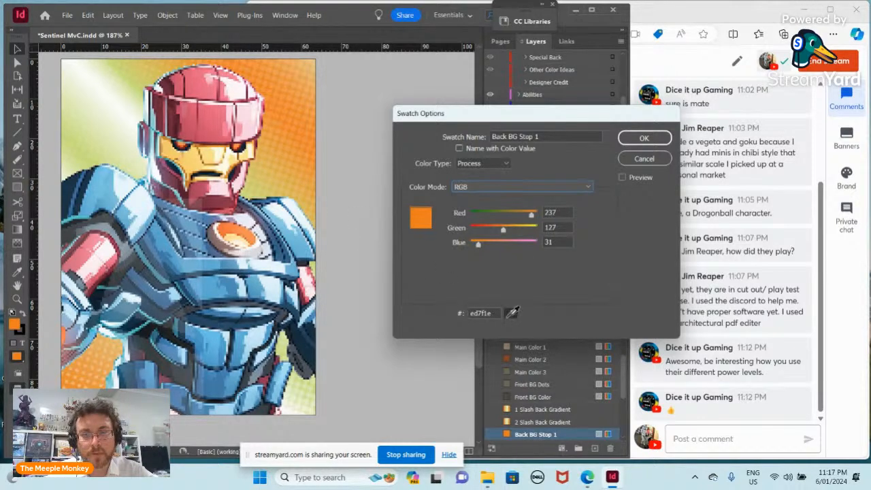
left_click(512, 313)
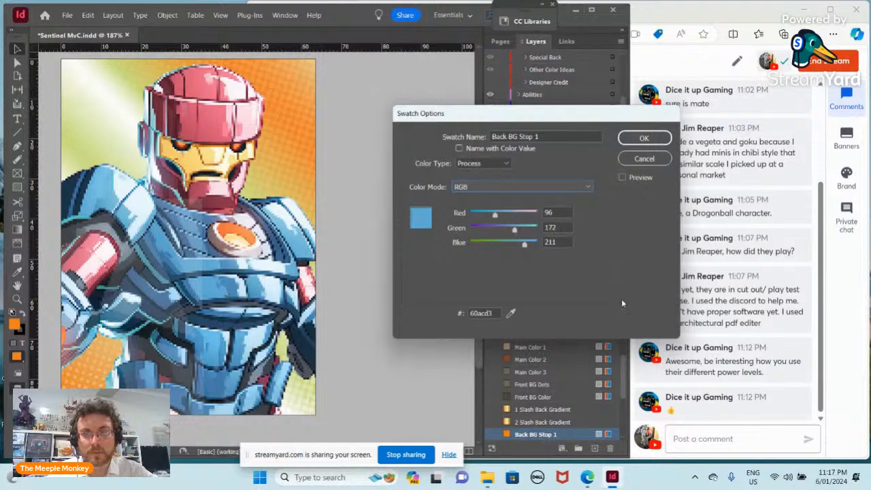
left_click(643, 140)
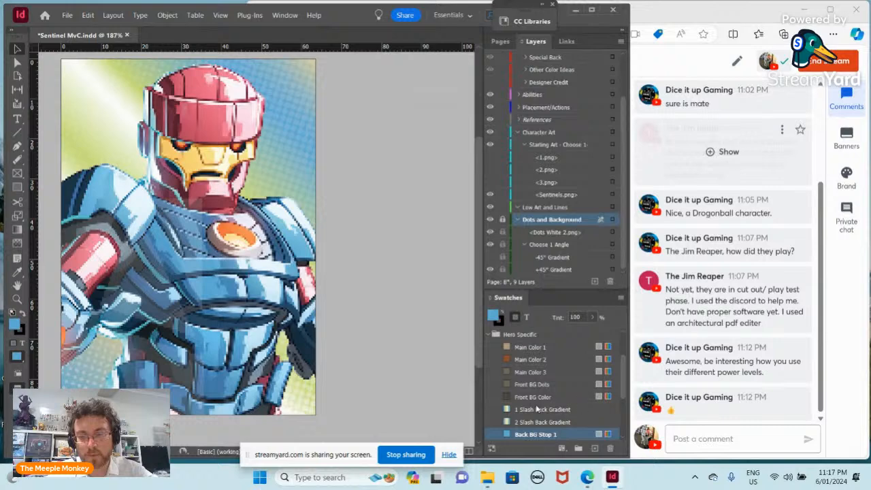
Switch the Back BG Stop 2 swatch to RGB and sample pink (217, 91, 119) from the Sentinel's helmet
scroll(534, 415, "down", 3)
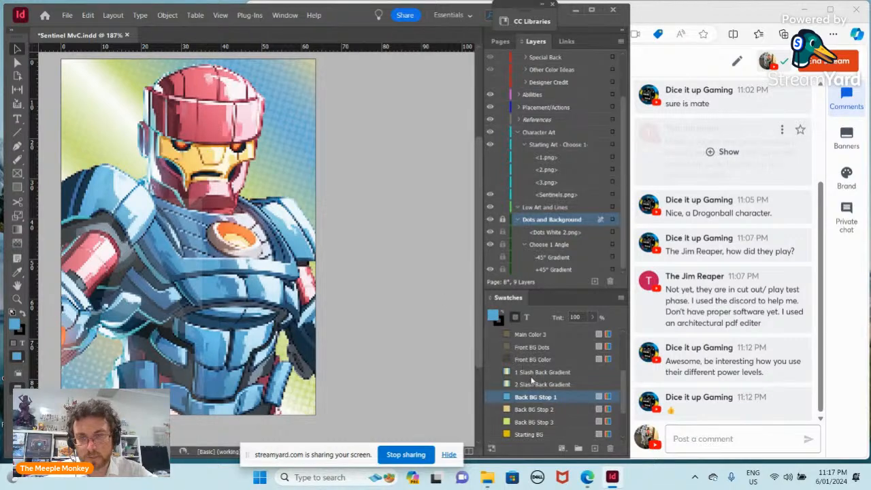
left_click(513, 410)
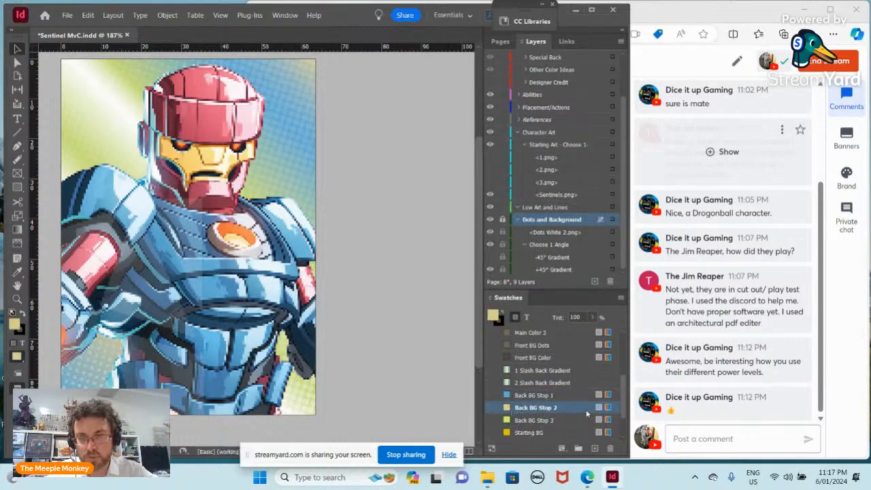
right_click(522, 411)
left_click(523, 413)
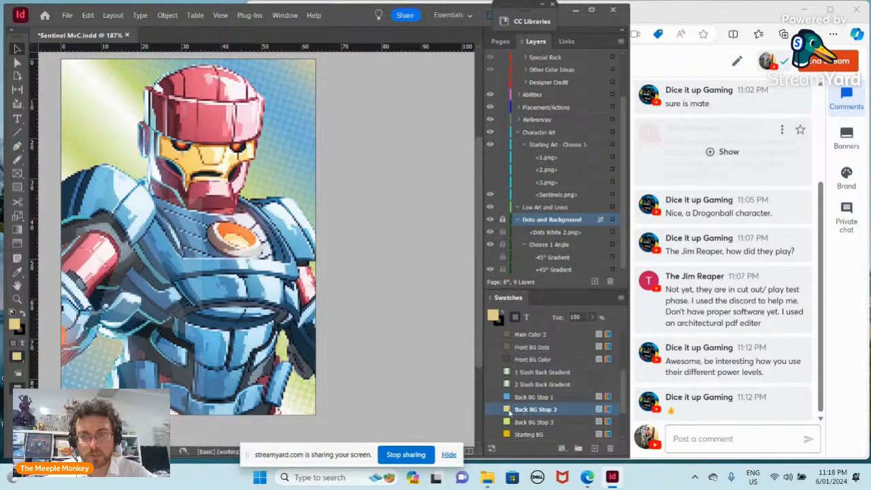
double_click(523, 410)
left_click(581, 197)
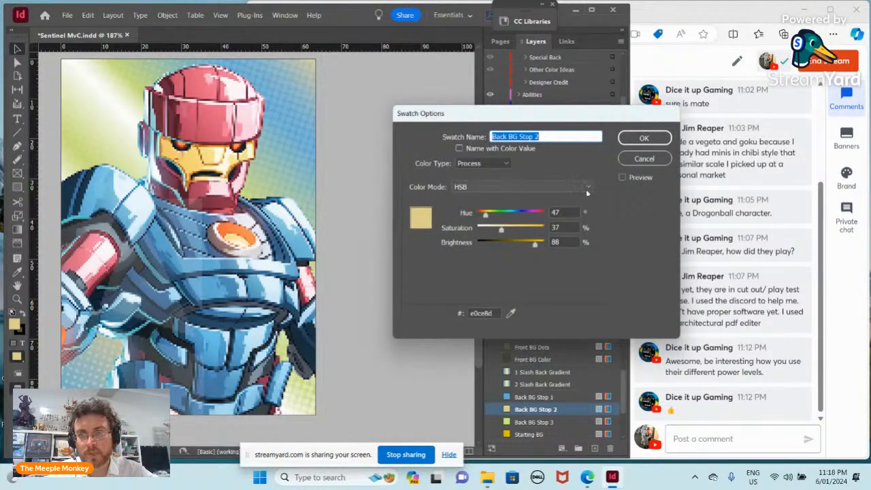
left_click(502, 246)
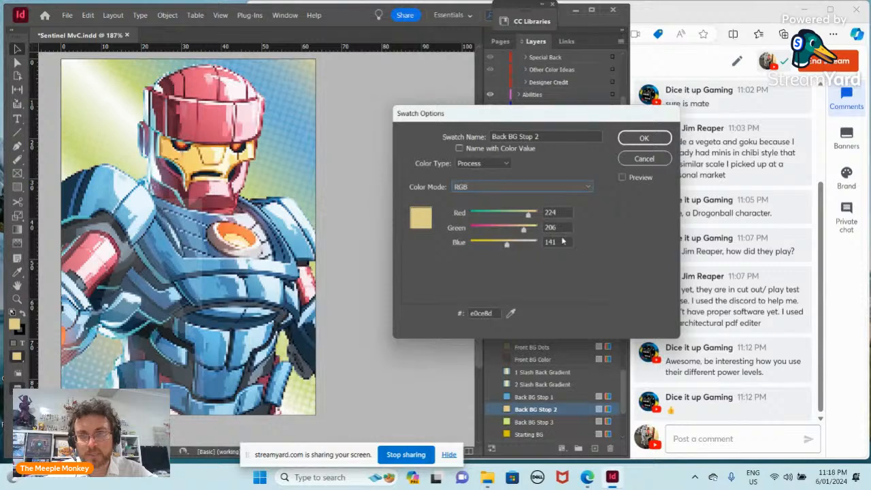
left_click(510, 313)
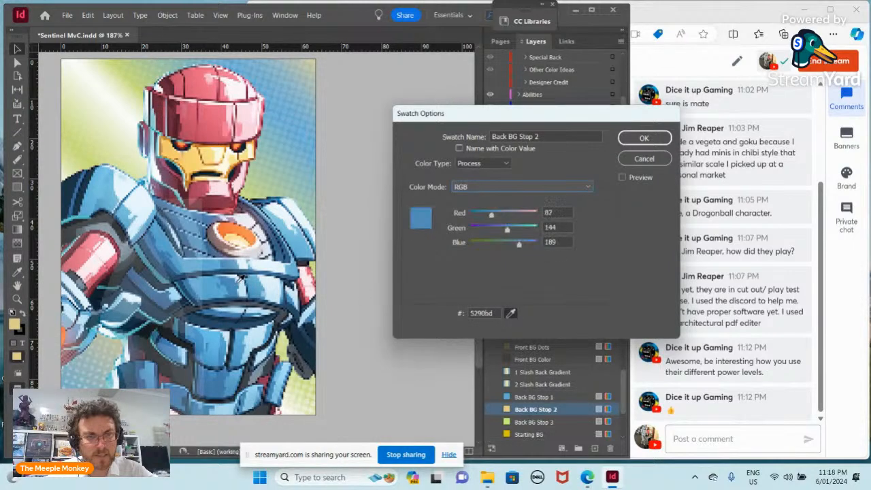
left_click(211, 124)
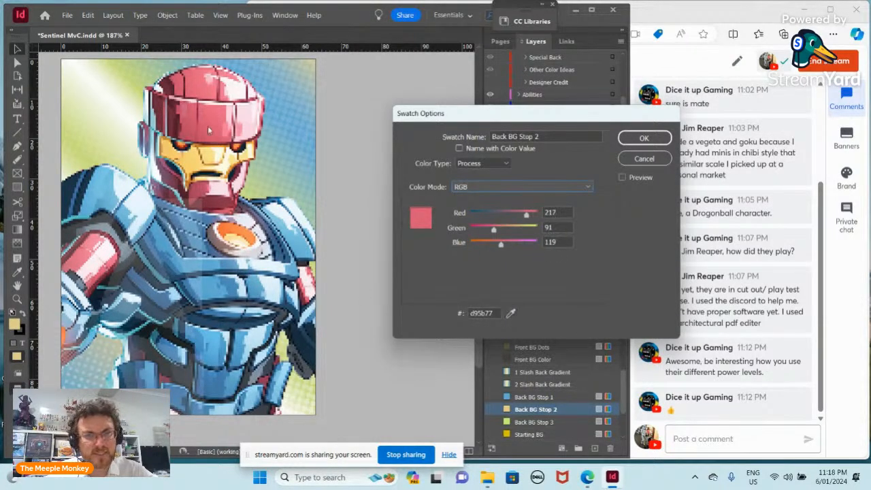
left_click(643, 137)
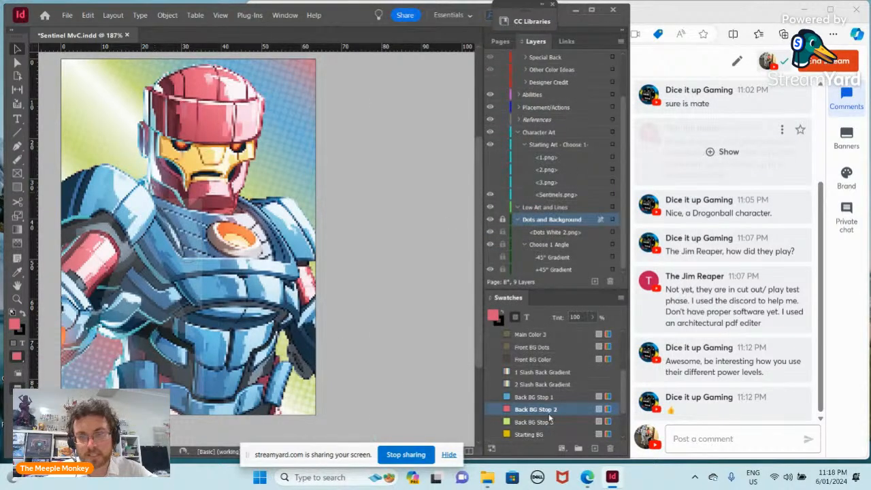
Switch the Back BG Stop 3 swatch to RGB and sample yellow (247, 216, 123) from the Sentinel's face
scroll(517, 429, "down", 2)
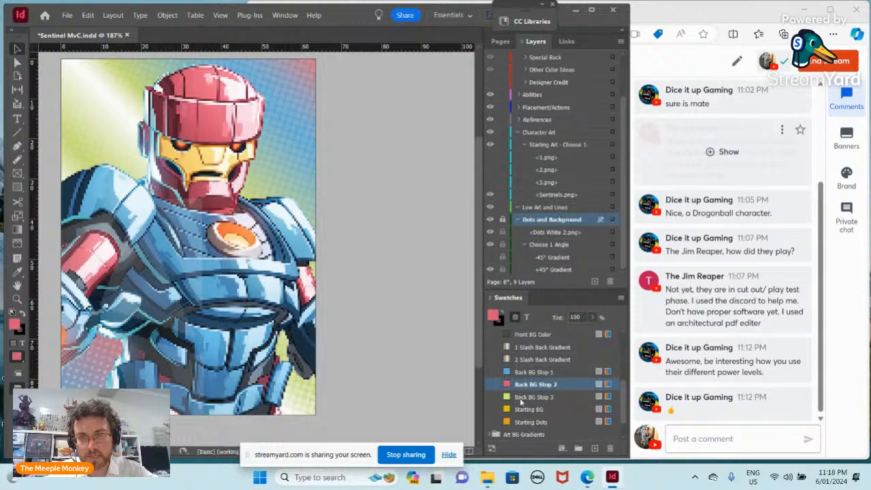
left_click(508, 398)
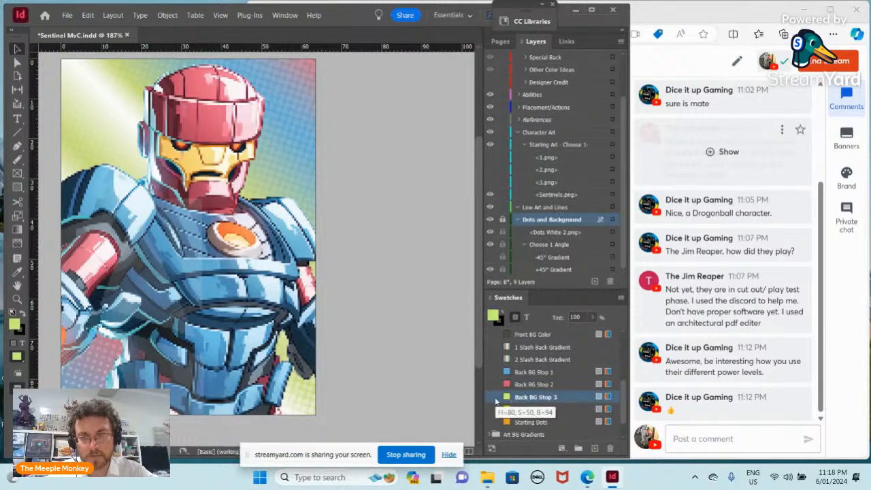
right_click(509, 399)
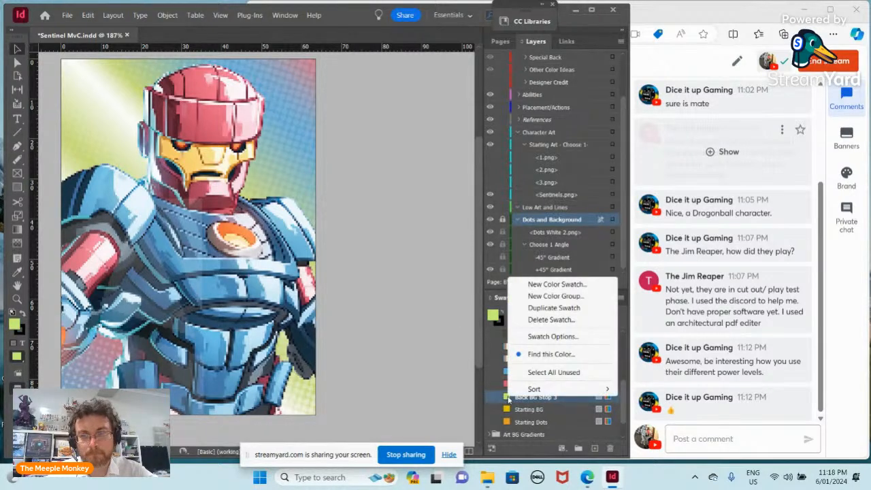
double_click(509, 400)
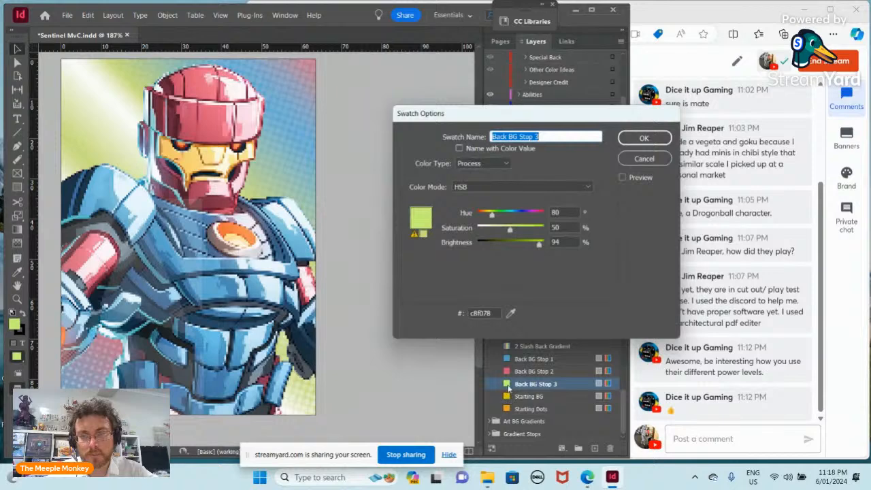
left_click(589, 187)
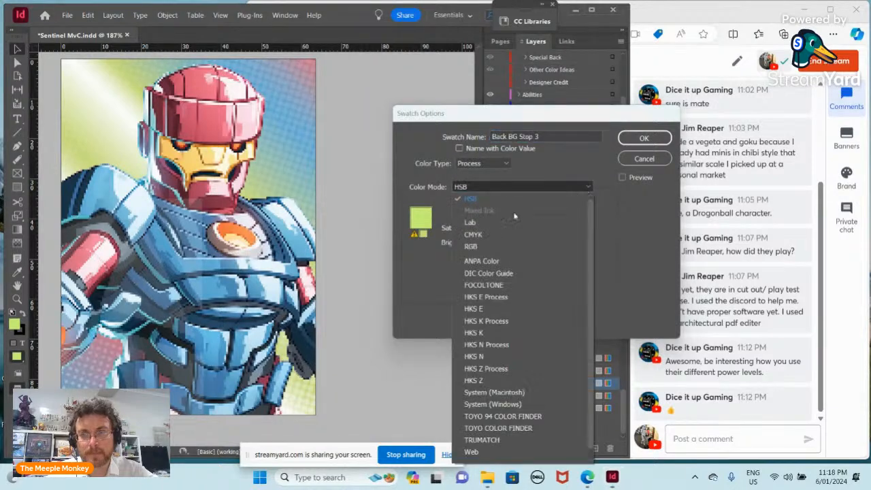
left_click(471, 246)
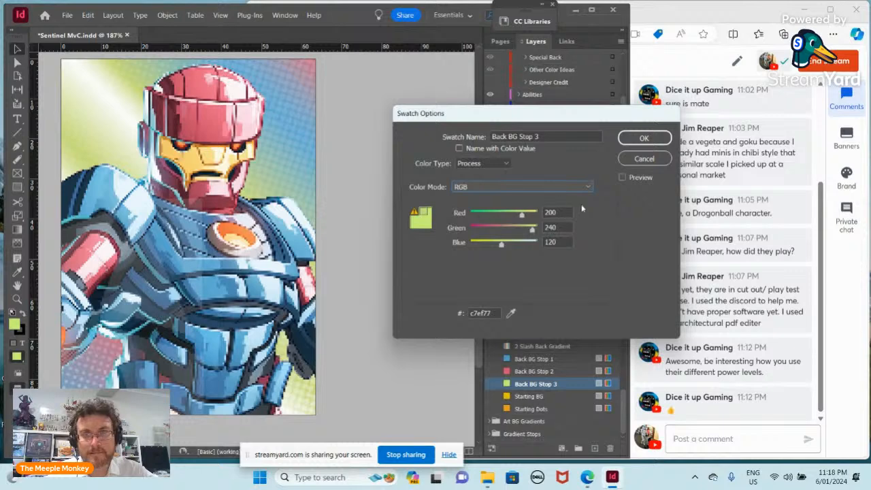
left_click(510, 313)
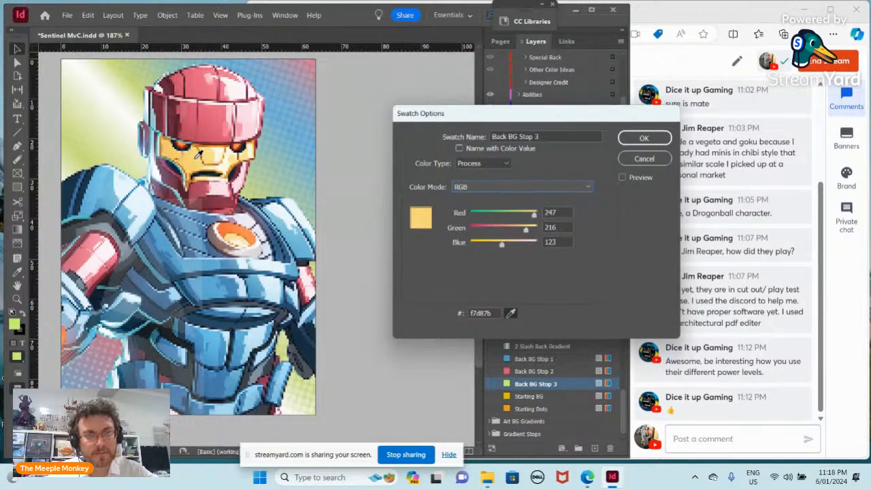
left_click(643, 138)
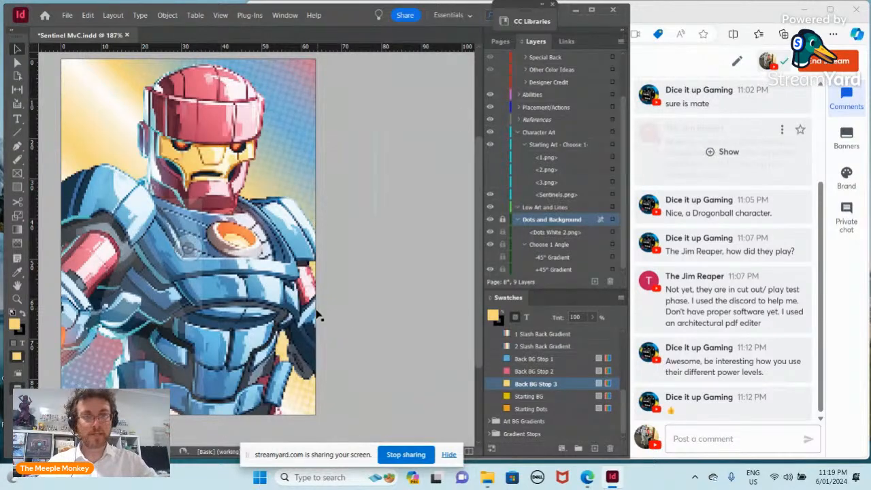
Insert one page after page 2 using the B*-Special Back parent
scroll(522, 266, "up", 3)
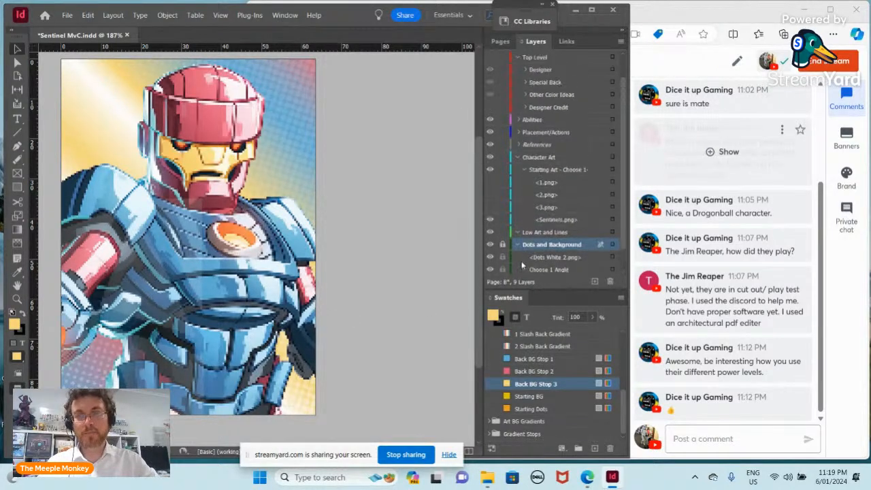
left_click(500, 42)
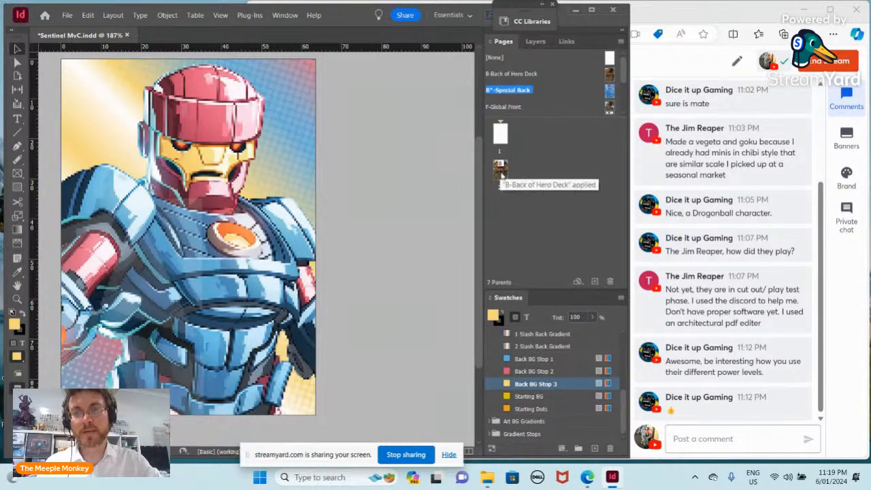
left_click(501, 174, "alt")
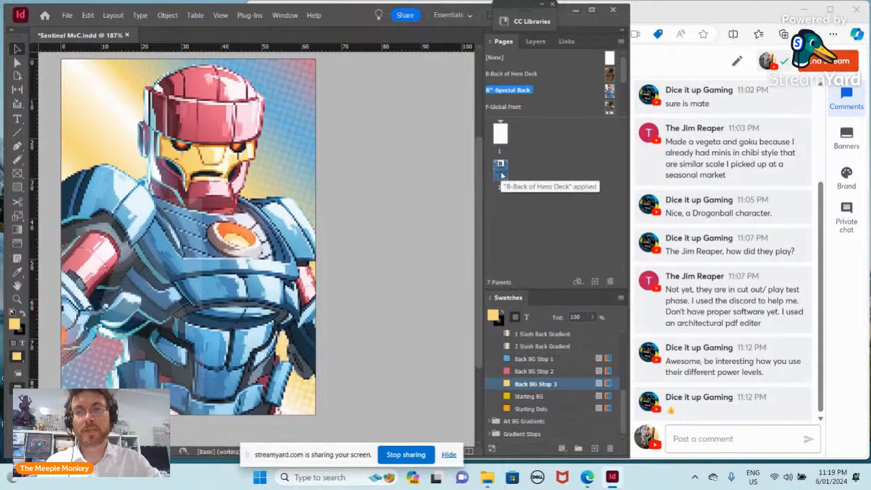
right_click(501, 175)
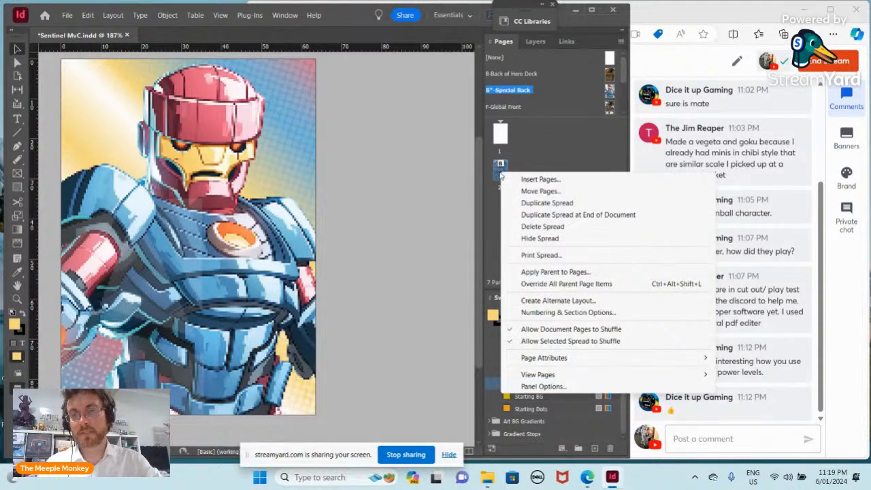
left_click(545, 180)
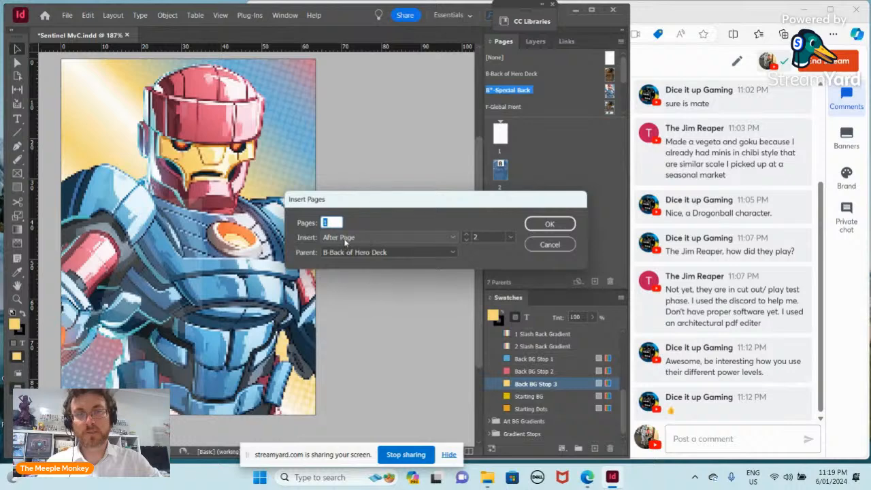
left_click(452, 252)
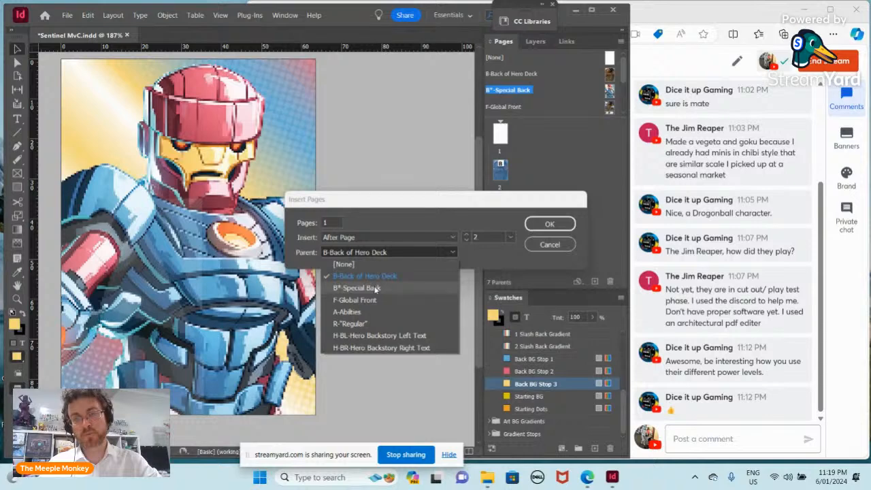
left_click(375, 289)
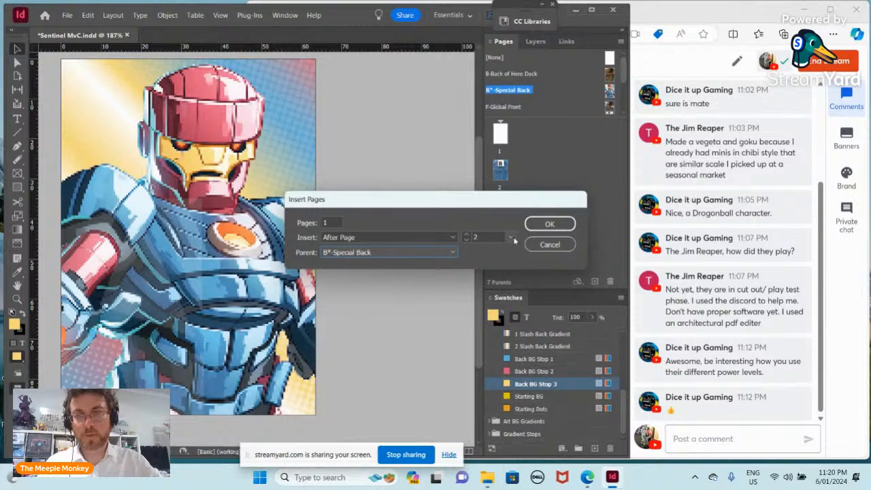
left_click(551, 226)
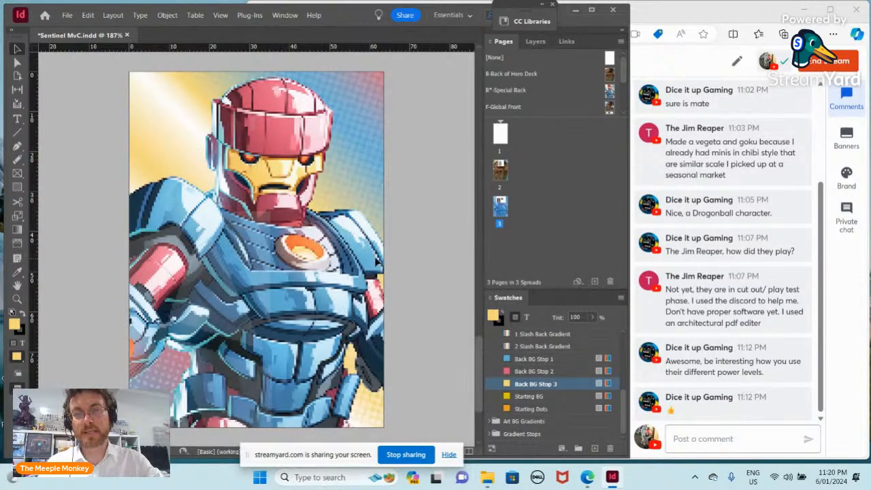
right_click(502, 213)
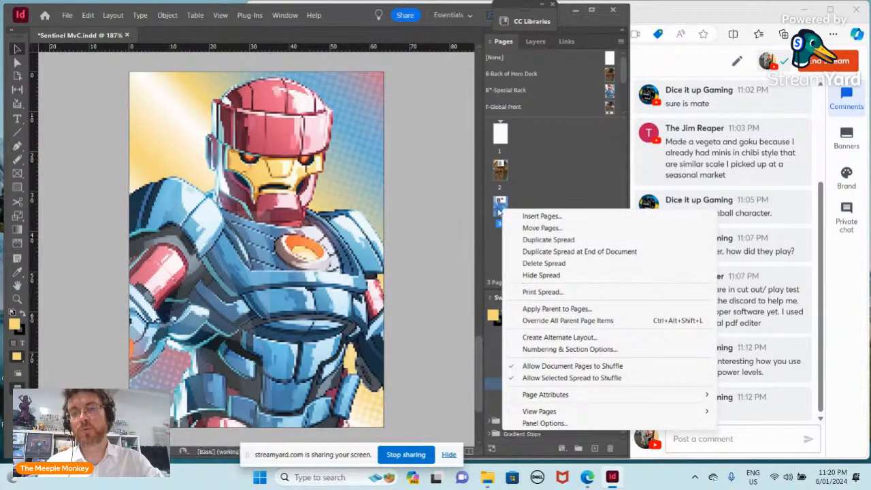
left_click(536, 168)
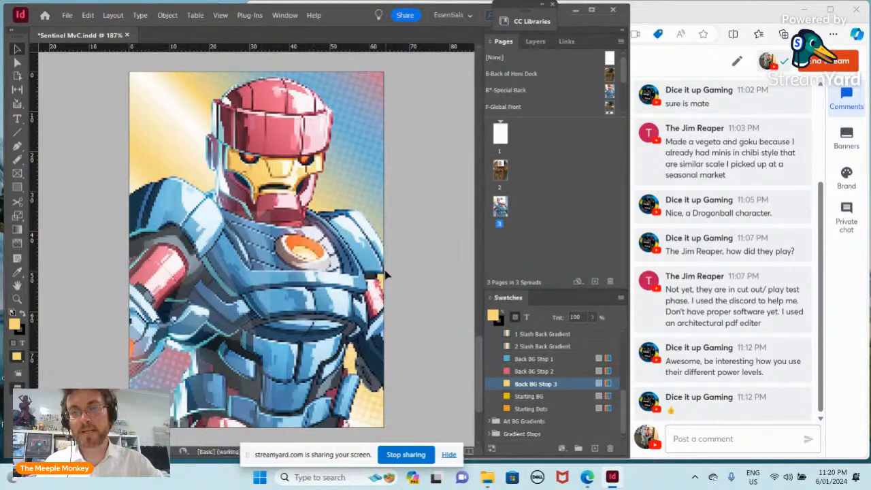
scroll(394, 248, "down", 1)
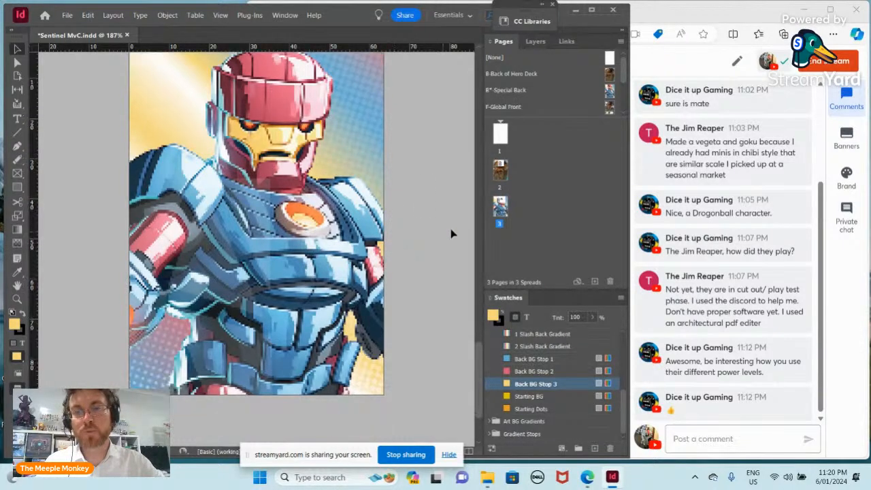
scroll(409, 222, "up", 1)
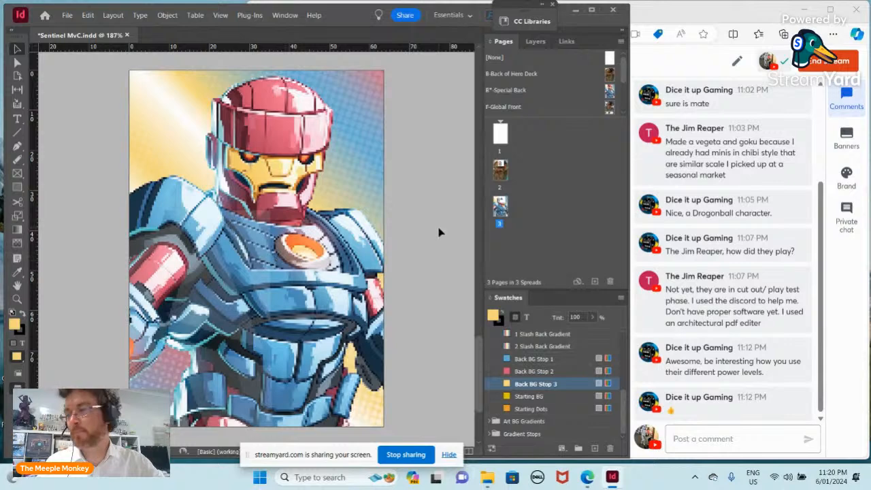
Duplicate the page 3 spread and override all parent page items on the copy
right_click(502, 211)
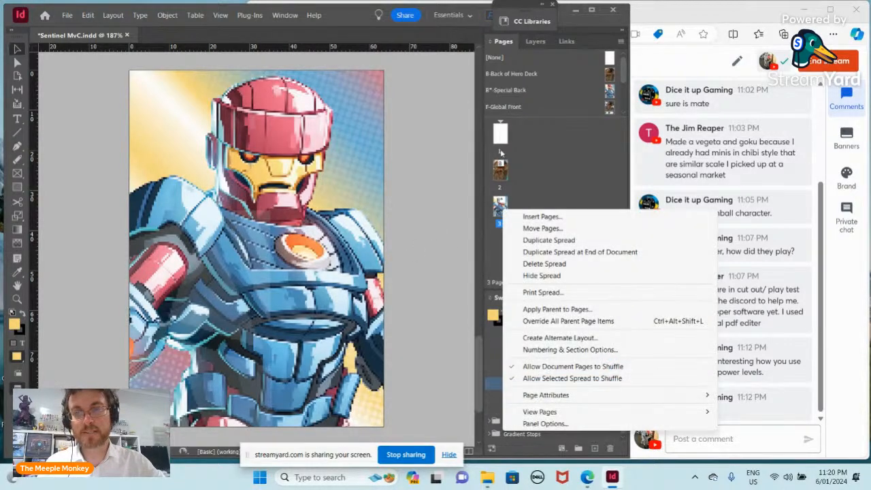
left_click(551, 241)
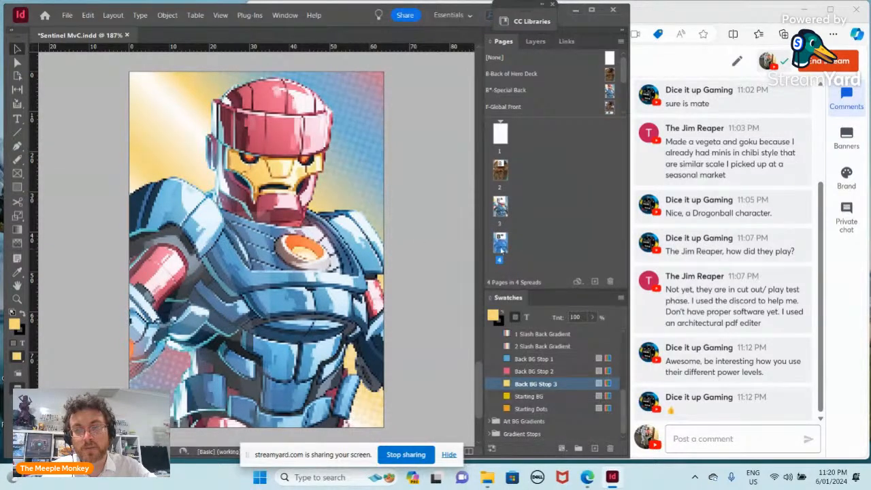
right_click(506, 250)
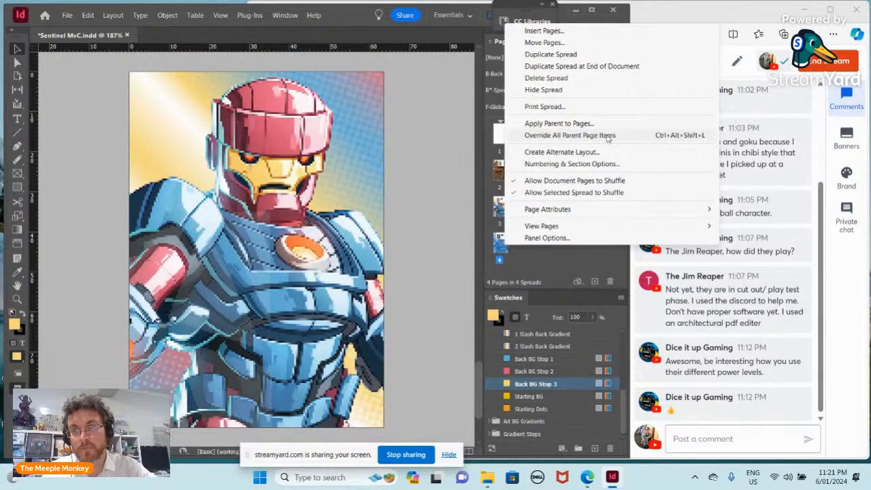
left_click(552, 136)
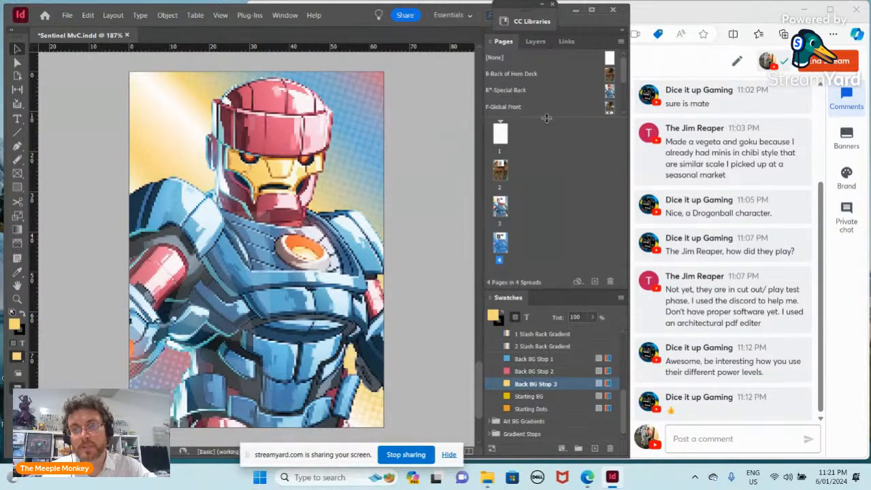
Open page 4 and apply the override of all parent page items to it again
left_click_drag(546, 116, 546, 83)
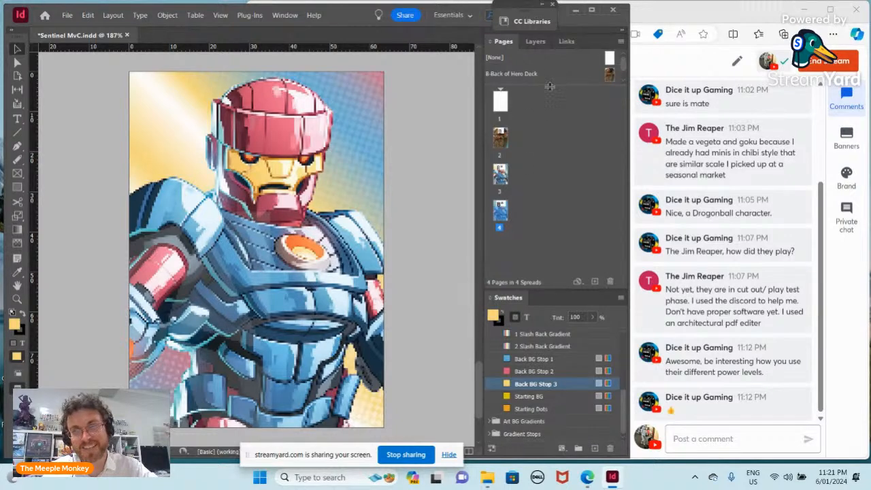
mouse_move(546, 84)
left_mouse_down()
mouse_move(544, 159)
mouse_move(542, 86)
left_mouse_up()
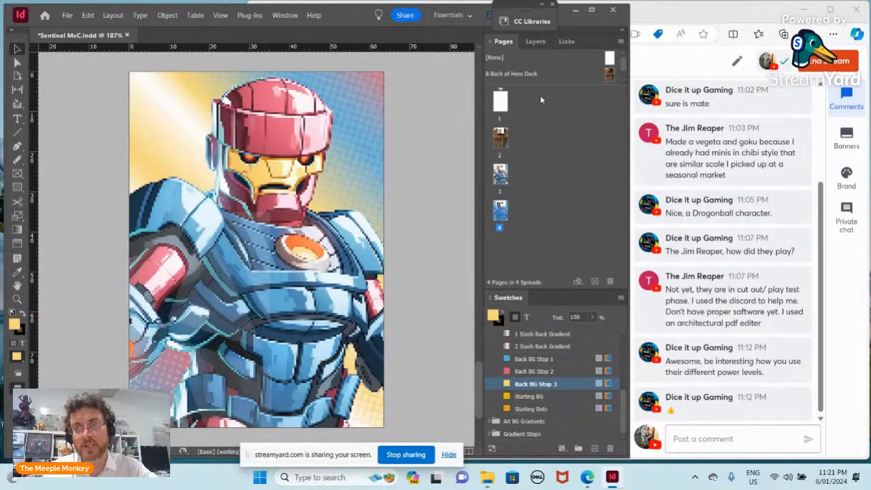
left_click_drag(548, 83, 566, 97)
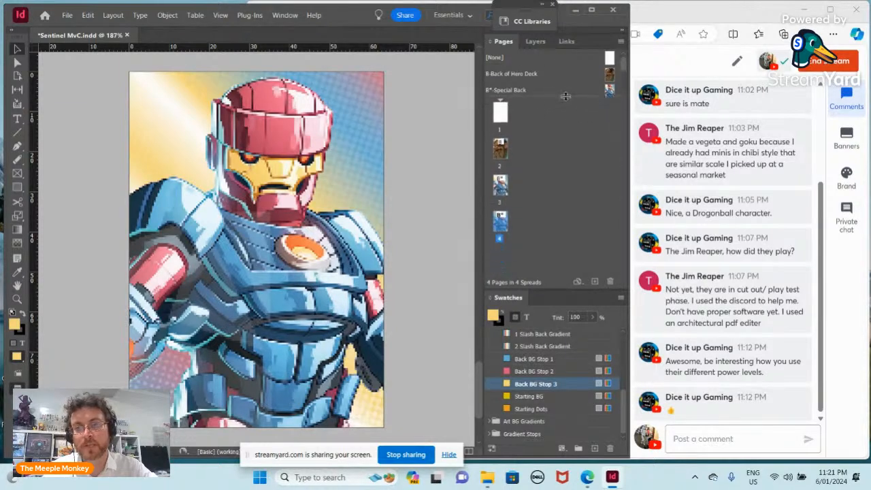
double_click(500, 223)
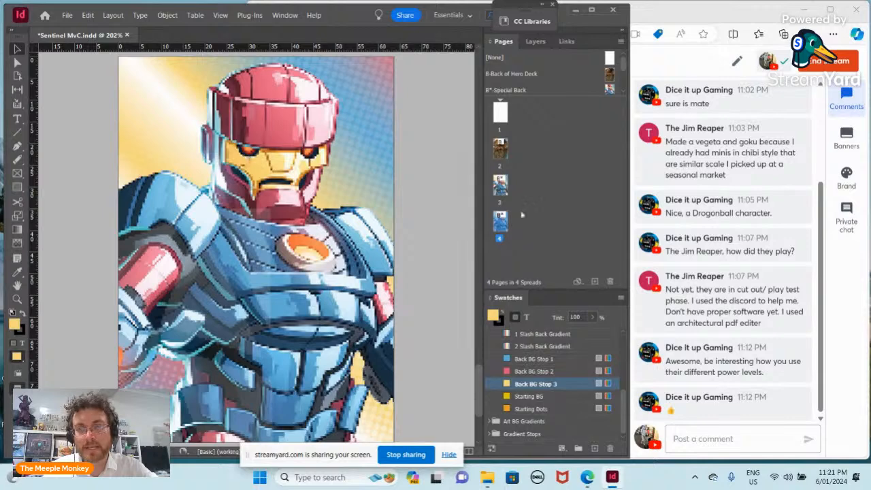
left_click(536, 41)
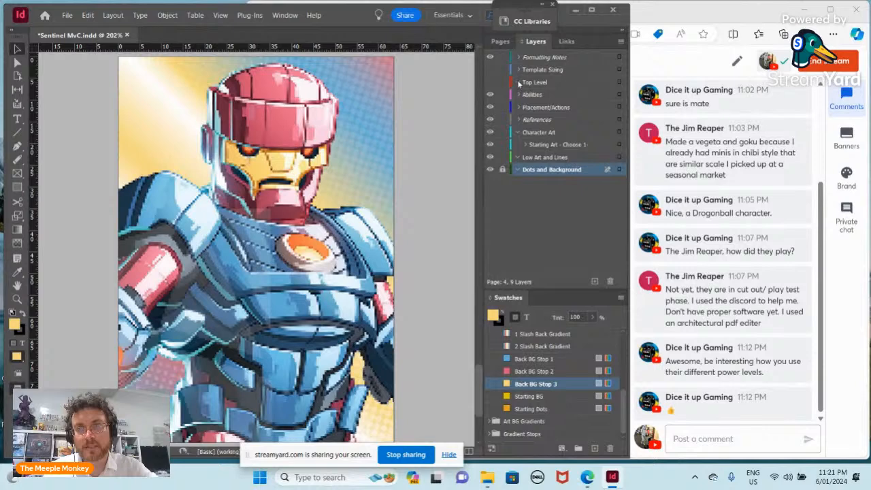
left_click(503, 42)
right_click(503, 219)
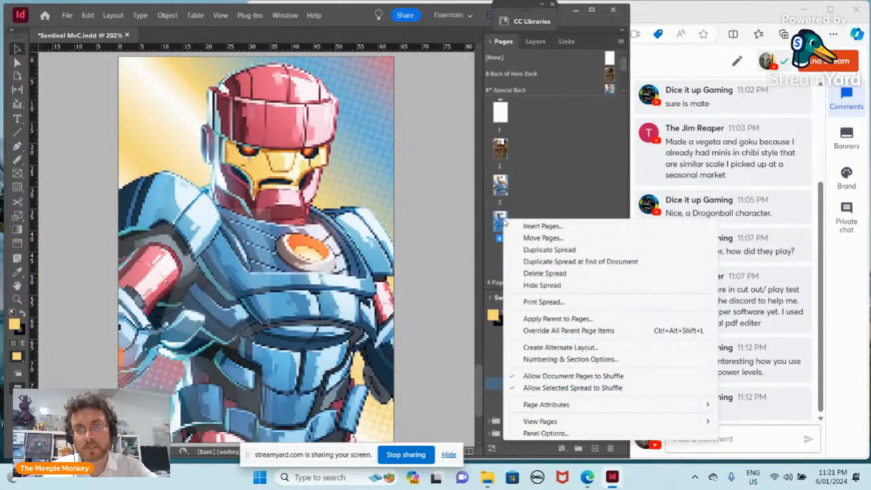
left_click(559, 331)
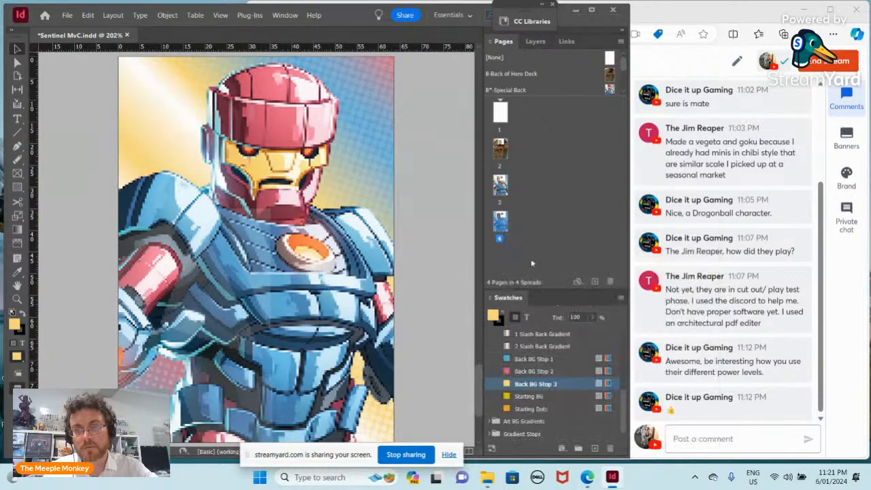
Turn on the visibility of the Top Level layer
left_click(535, 41)
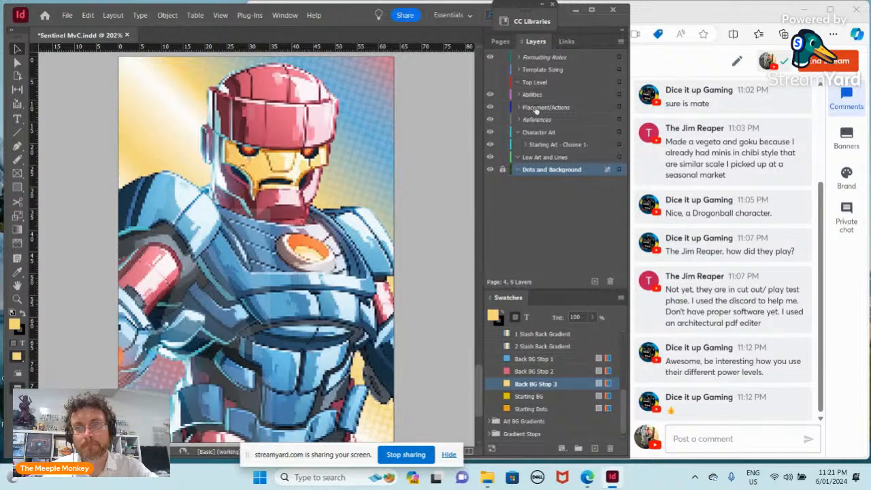
left_click(491, 83)
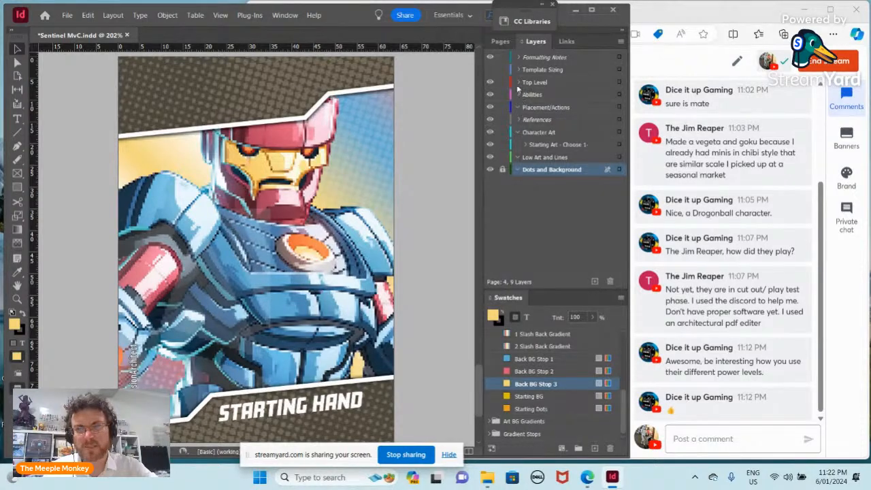
left_click(517, 133)
left_click(518, 132)
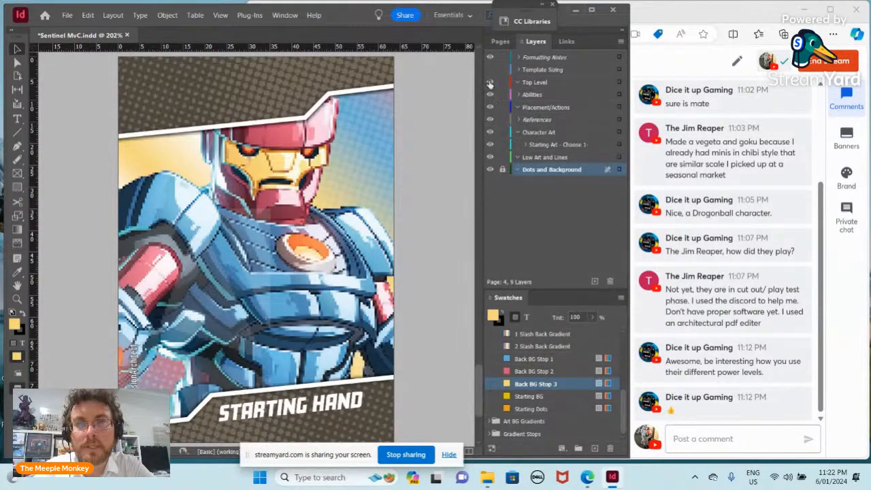
Delete the page 4 spread and the page 3 spread, both based on the B*-Special Back parent
left_click(502, 41)
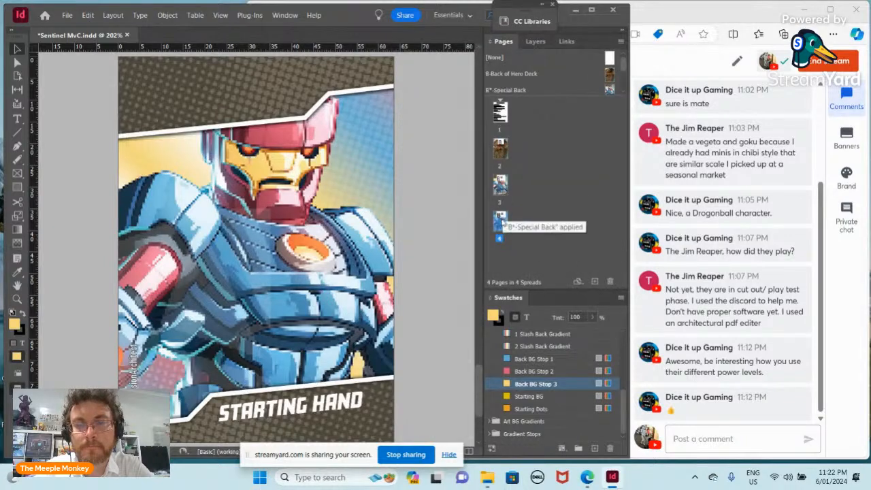
left_click(501, 192)
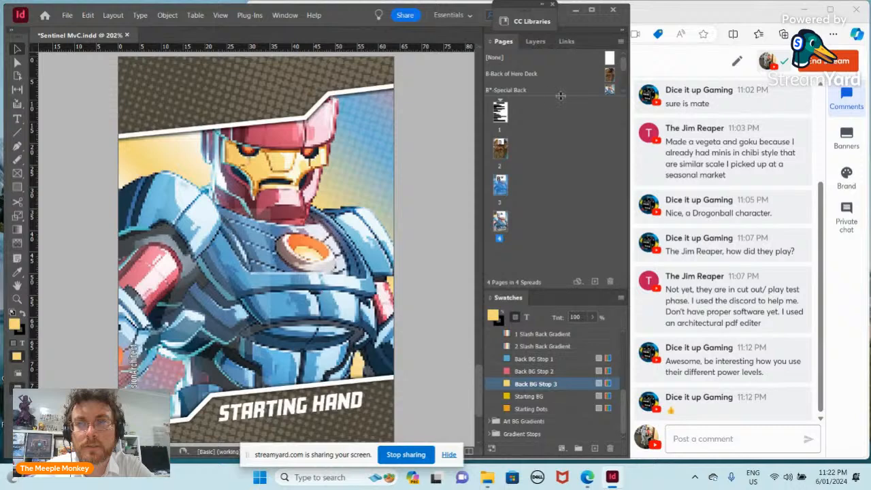
left_click_drag(561, 96, 558, 123)
double_click(504, 212)
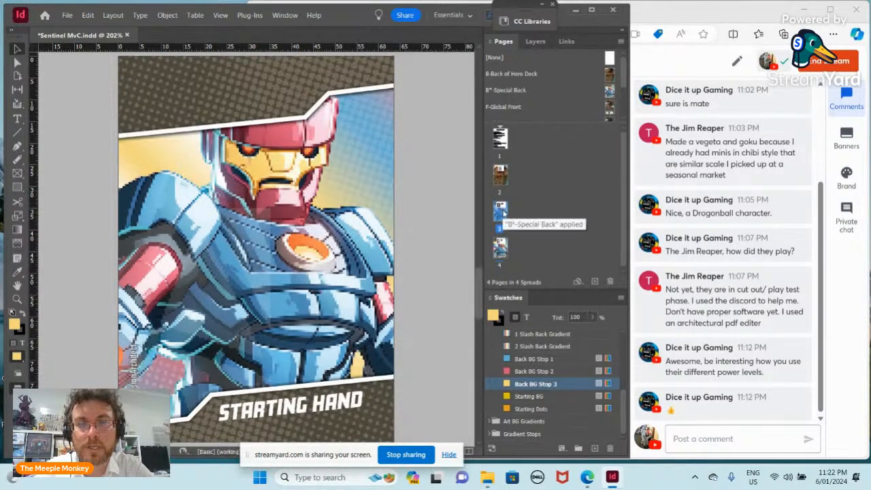
double_click(500, 249)
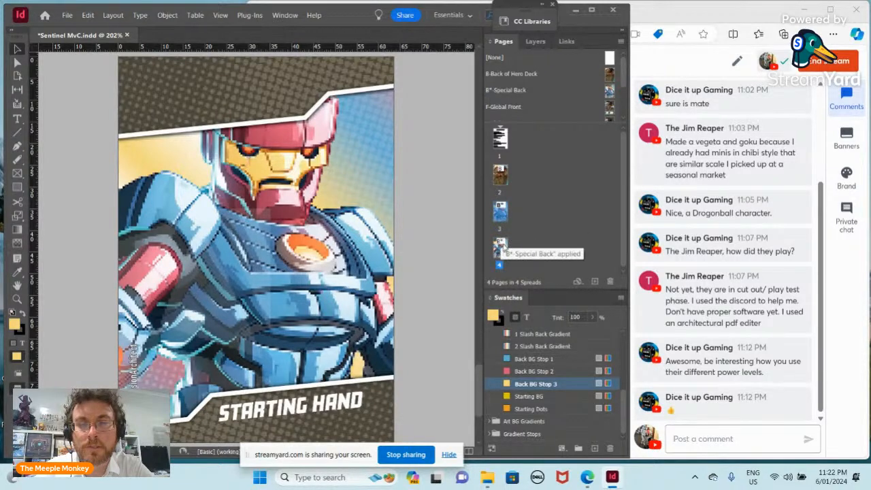
right_click(501, 249)
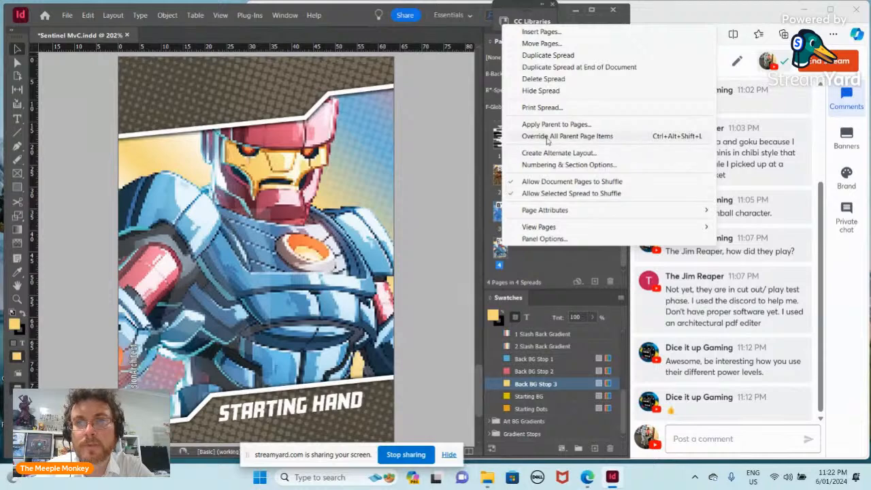
left_click(548, 79)
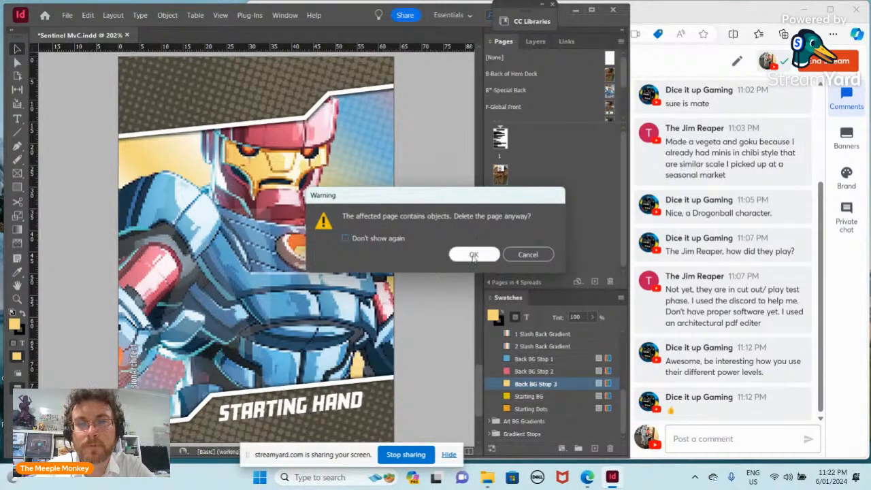
left_click(474, 255)
right_click(503, 215)
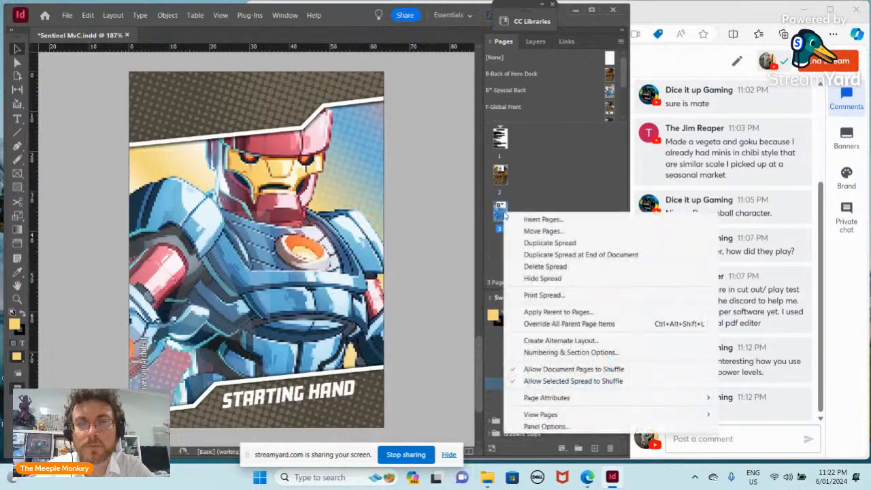
left_click(543, 266)
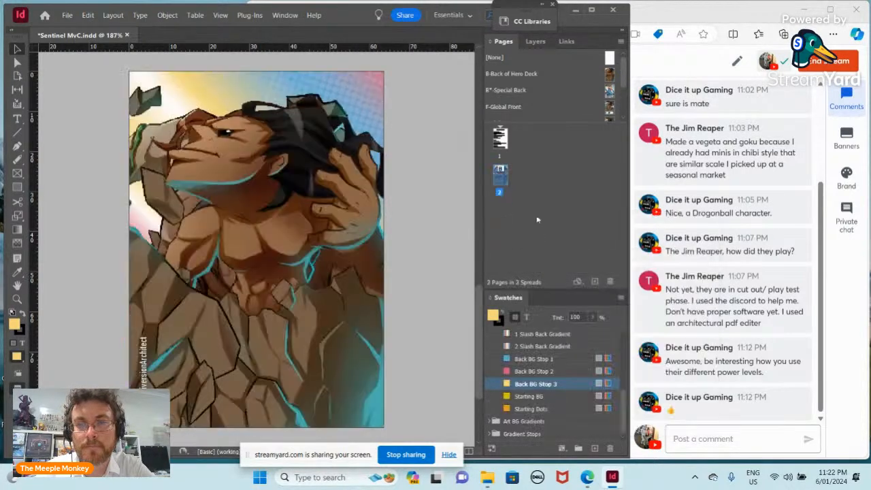
On the B*-Special Back parent, hide the Starting Hand group and show the Bottom of the Deck group with both of its text lines
double_click(521, 91)
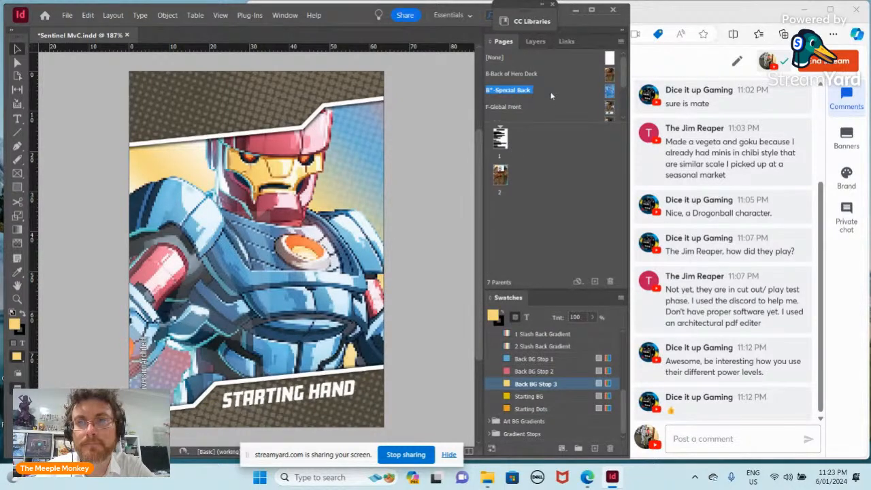
left_click(535, 41)
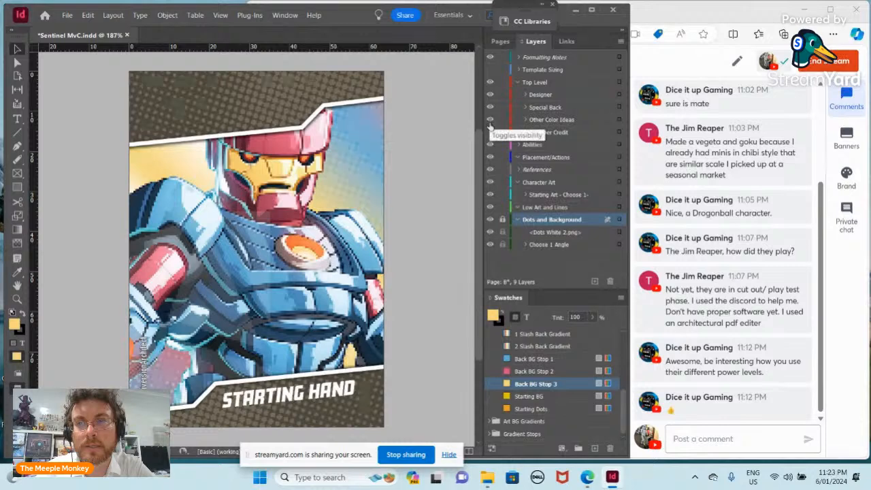
left_click(490, 94)
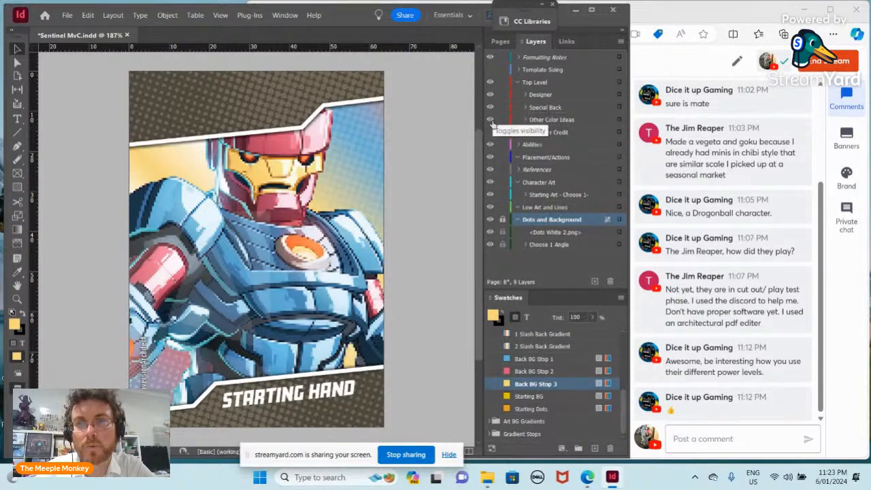
left_click(525, 108)
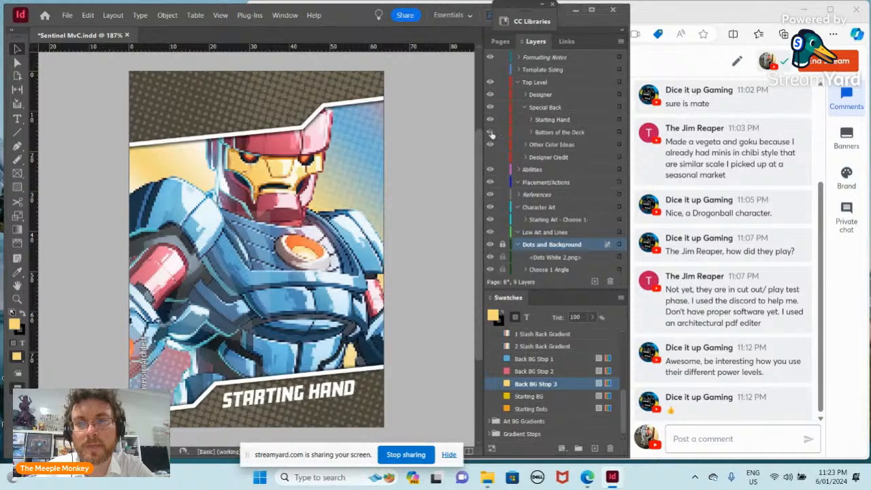
left_click(490, 119)
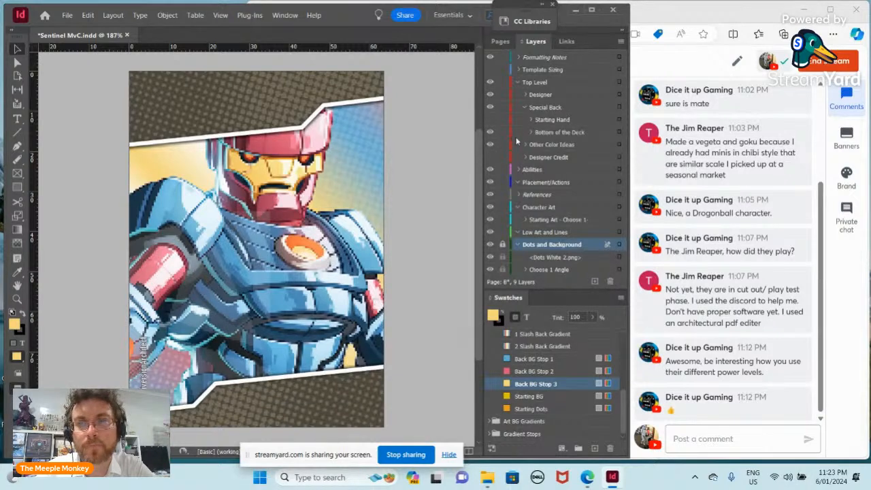
left_click(530, 134)
left_click(490, 144)
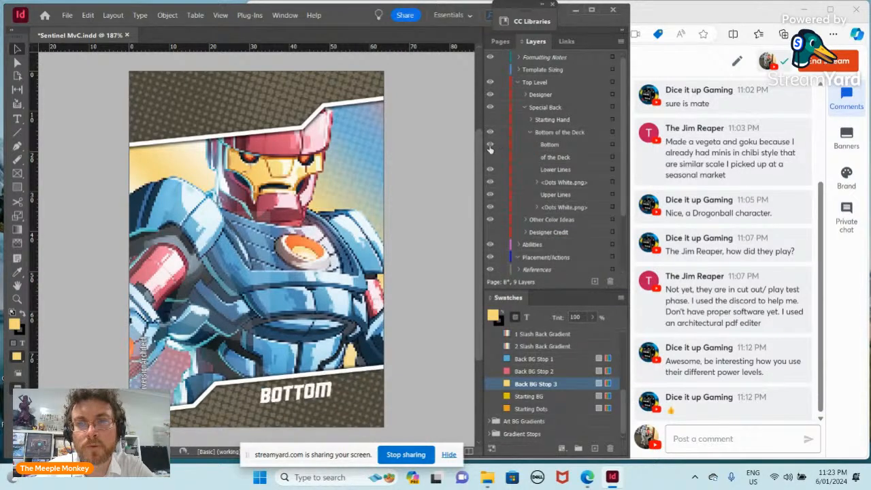
left_click(490, 157)
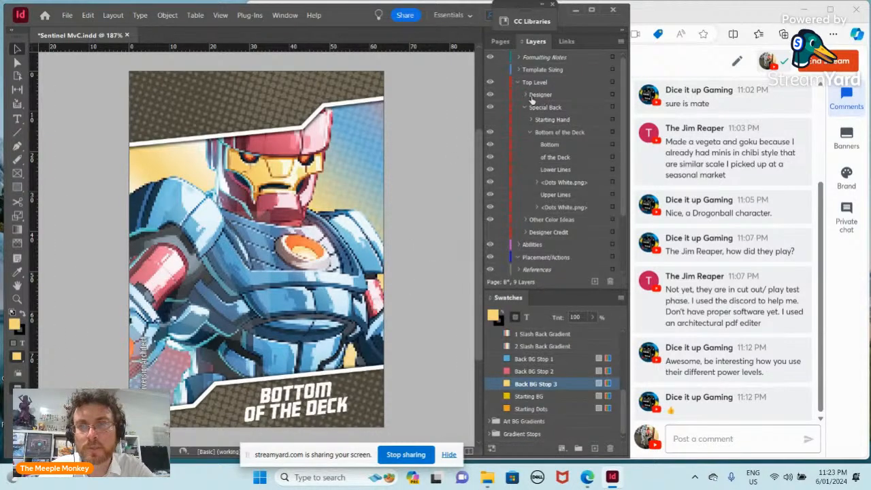
Hide the Designer group in the Top Level layer of the special back parent
left_click(490, 95)
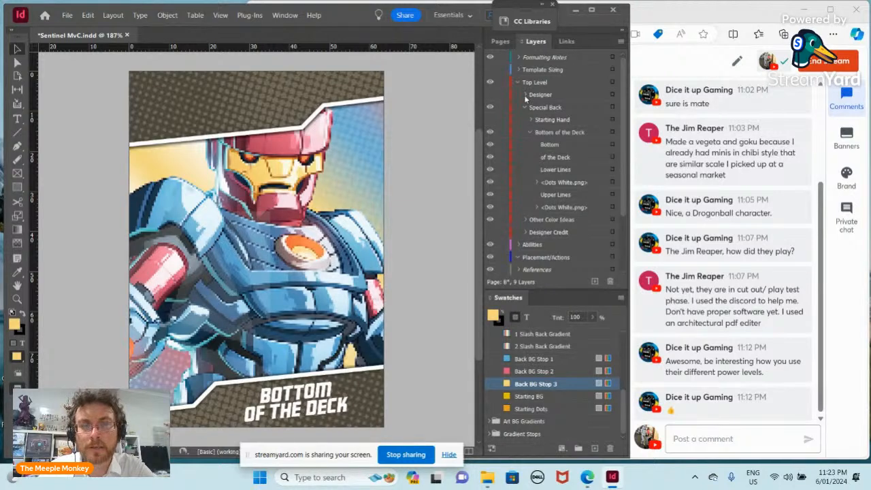
left_click(489, 96)
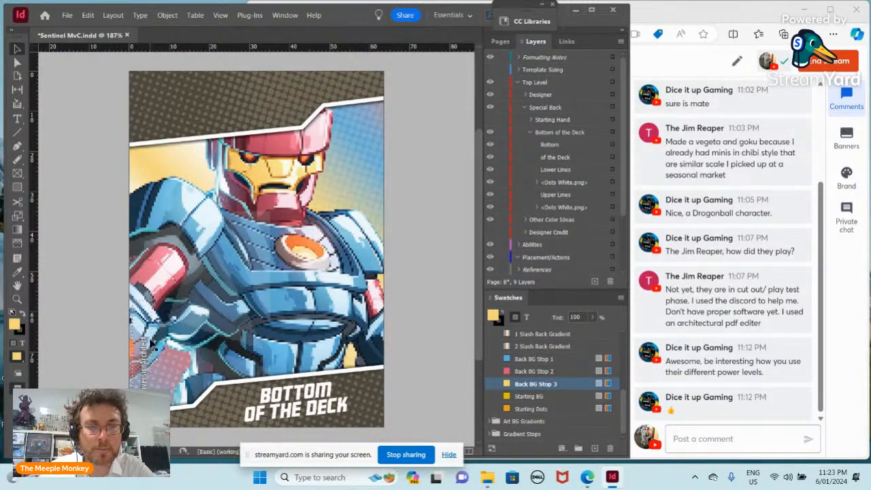
left_click(490, 96)
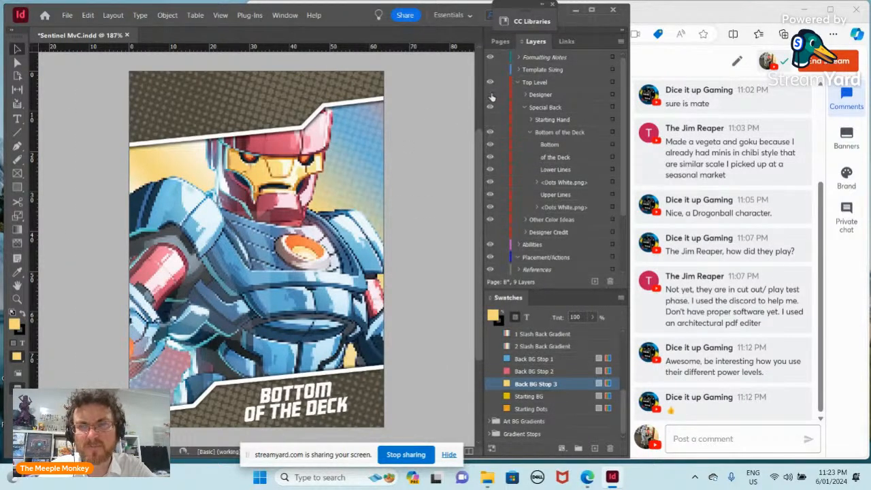
View the B-Back of Hero Deck parent and return to the B*-Special Back parent to compare them
left_click(502, 42)
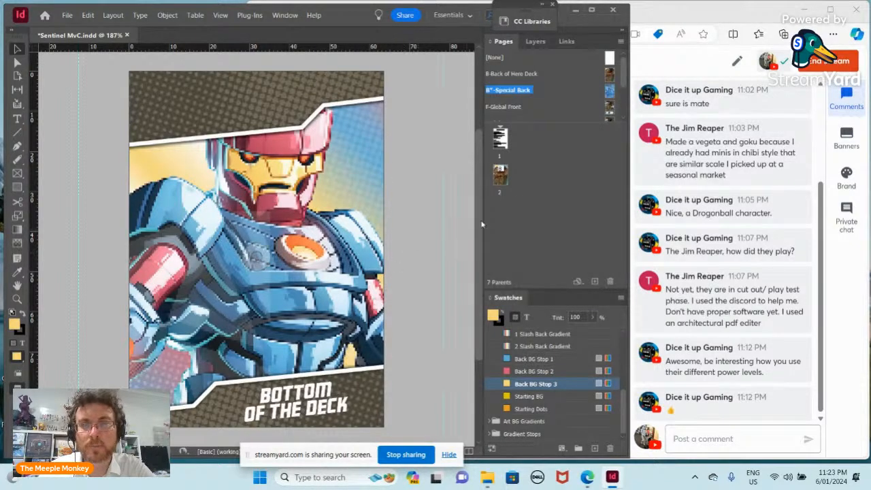
double_click(515, 74)
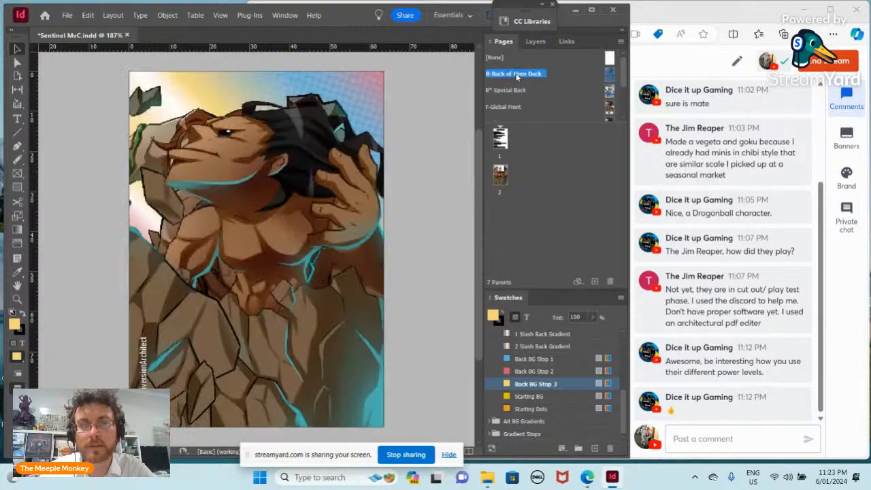
double_click(515, 90)
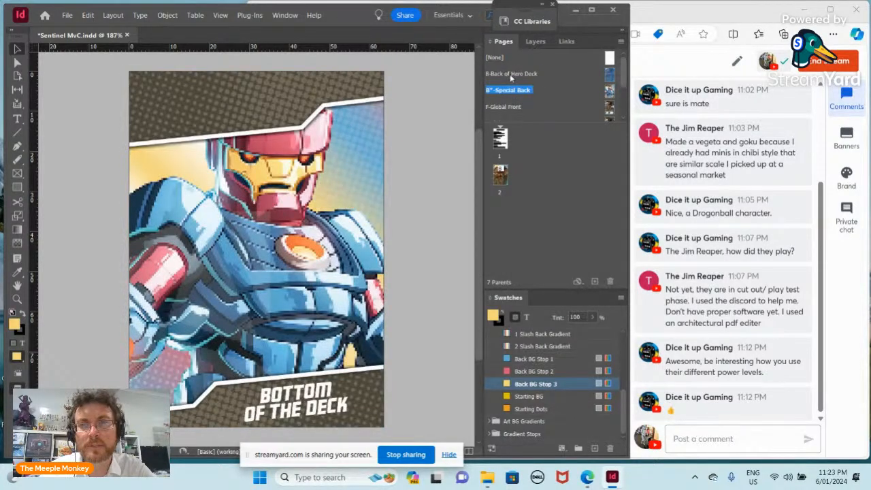
Insert one page after page 2 based on the B*-Special Back parent
double_click(512, 75)
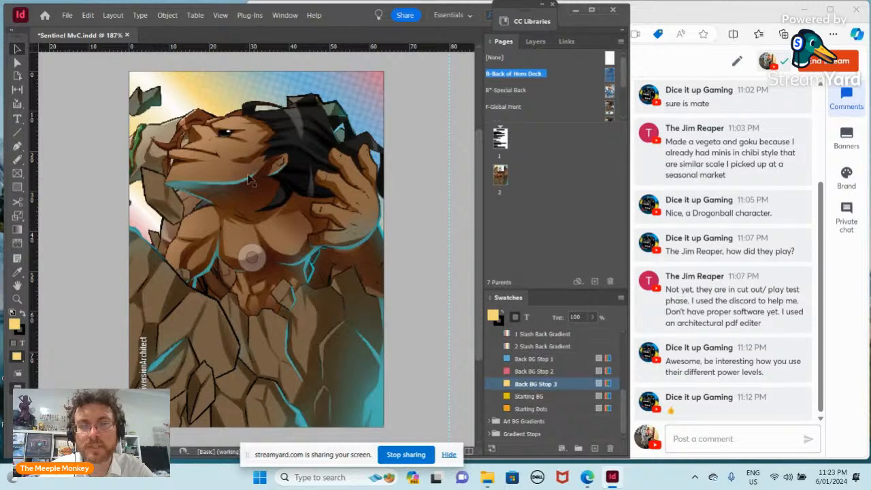
double_click(512, 91)
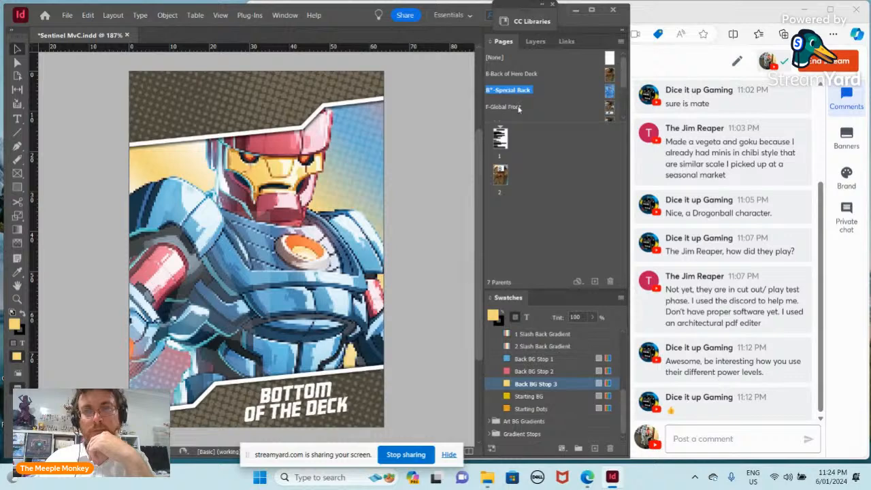
left_click_drag(548, 121, 551, 103)
left_click(502, 160)
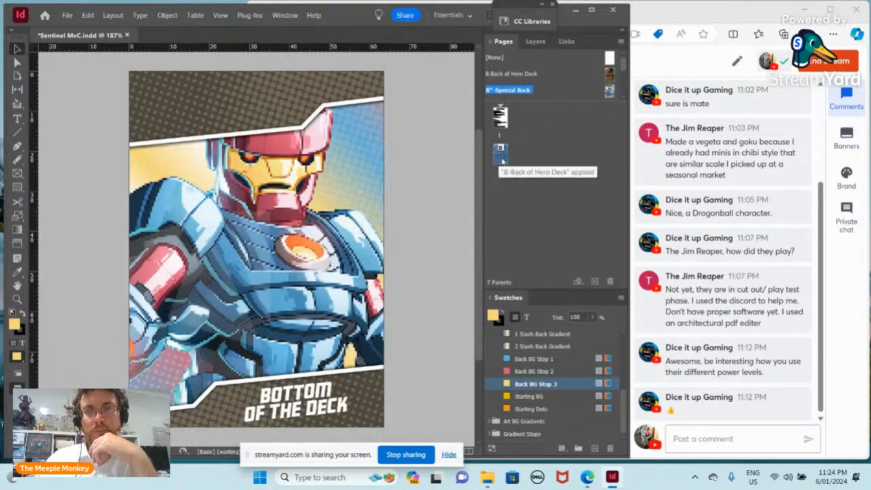
right_click(501, 159)
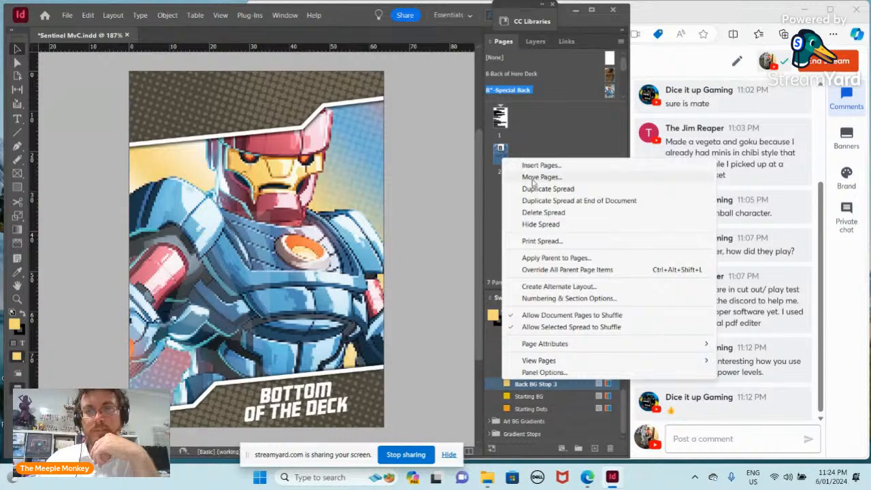
left_click(531, 166)
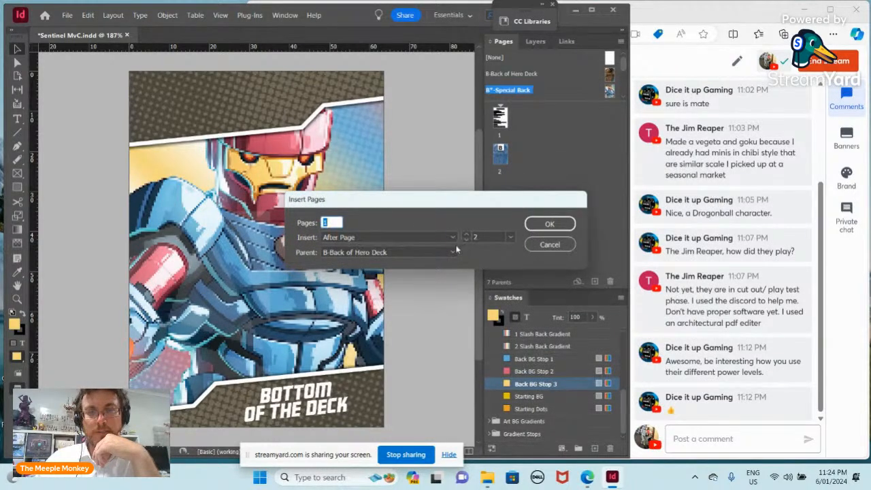
left_click(455, 252)
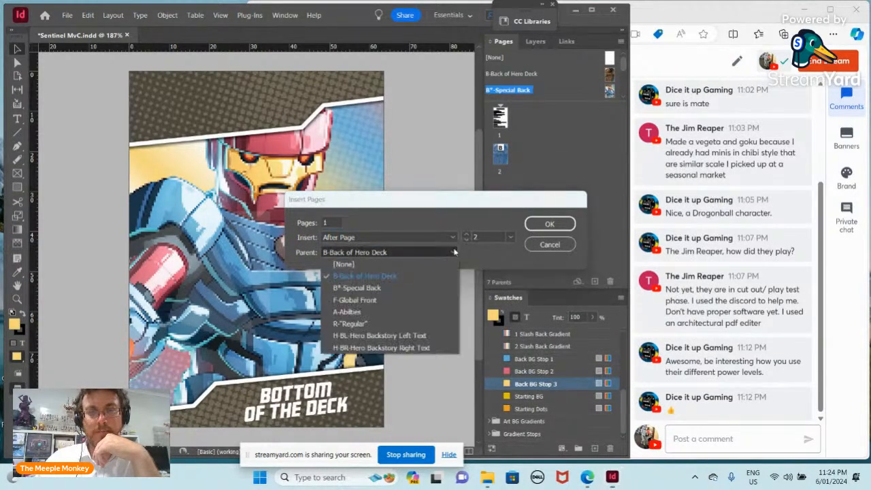
left_click(406, 291)
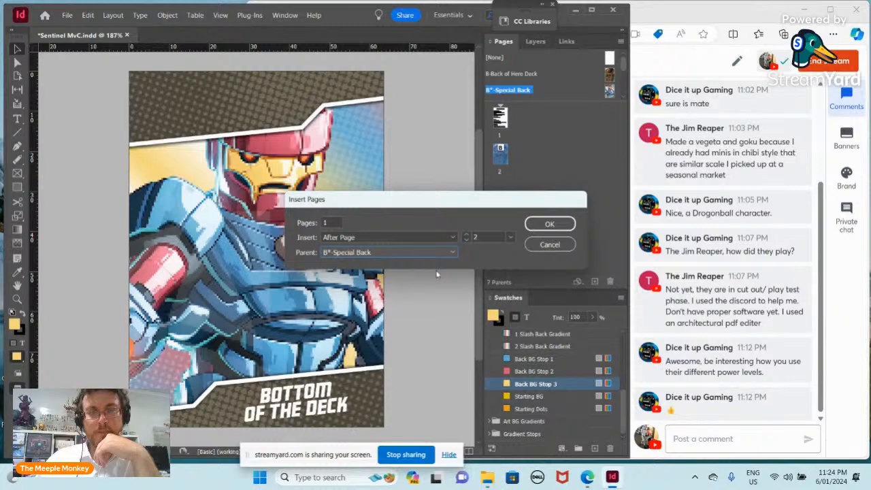
left_click(550, 225)
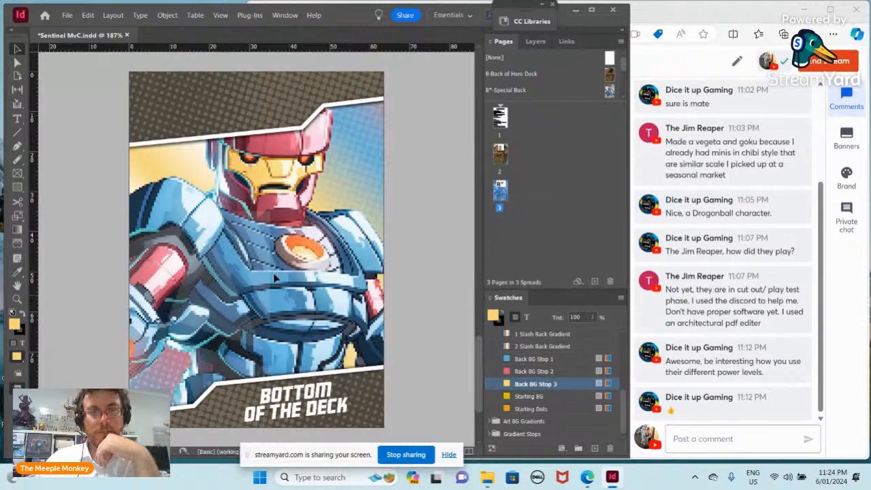
Insert another single page after page 3, also based on the B*-Special Back parent
right_click(504, 196)
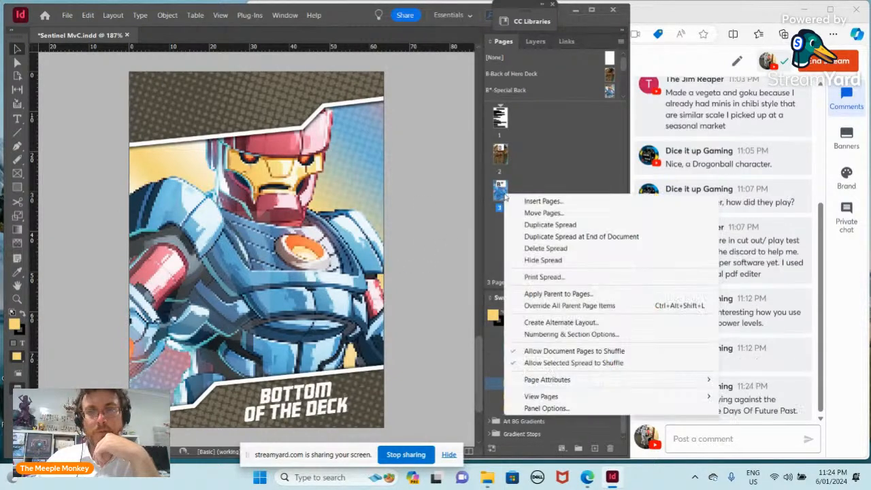
left_click(542, 202)
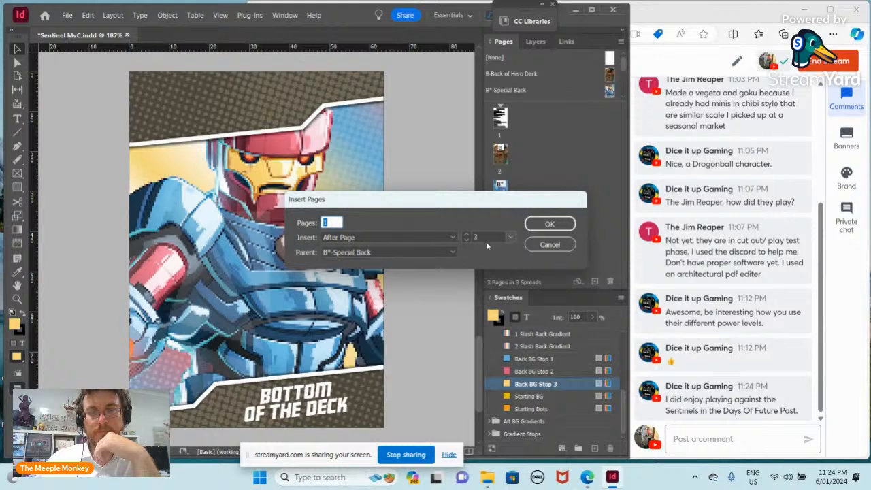
left_click(546, 228)
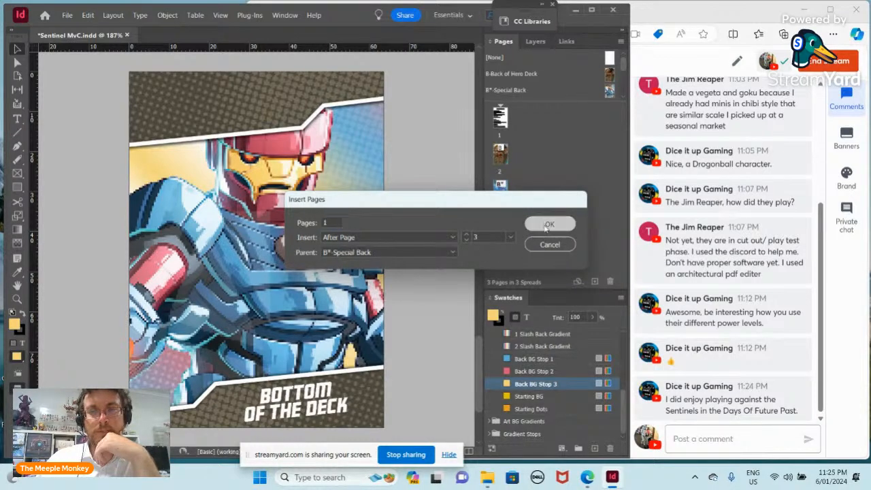
Override all parent page items on page 4
left_click_drag(502, 227, 502, 232)
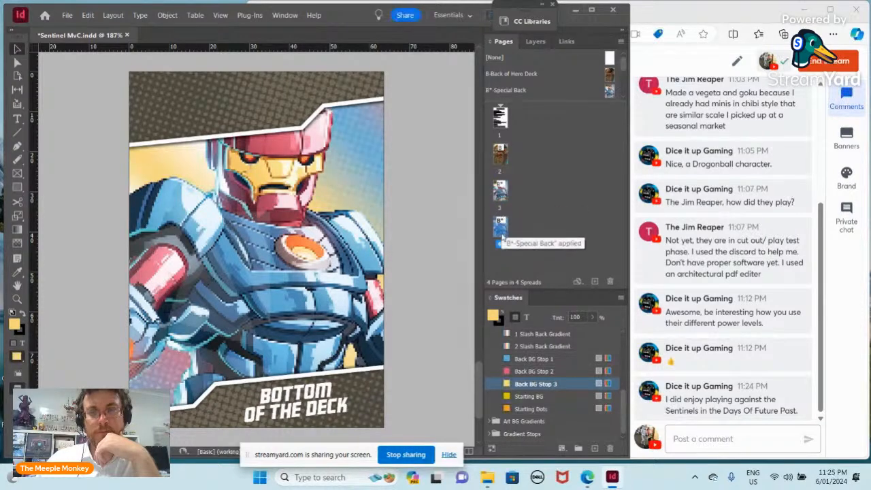
right_click(501, 231)
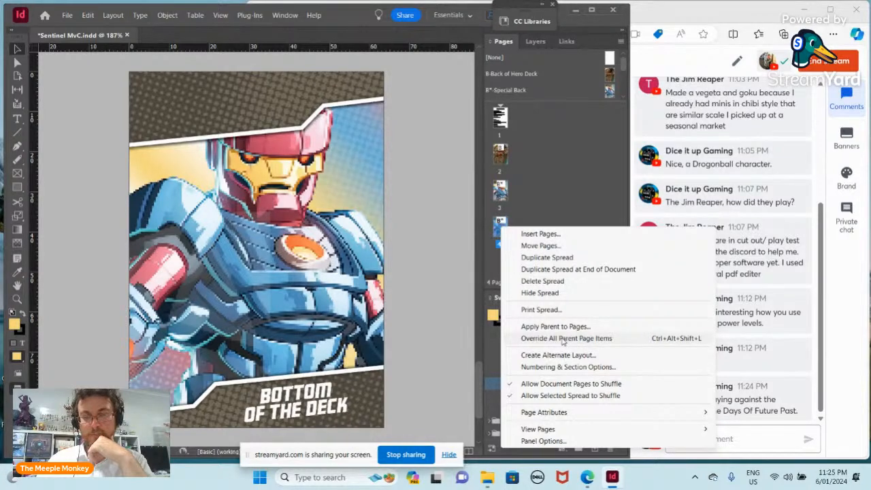
left_click(562, 339)
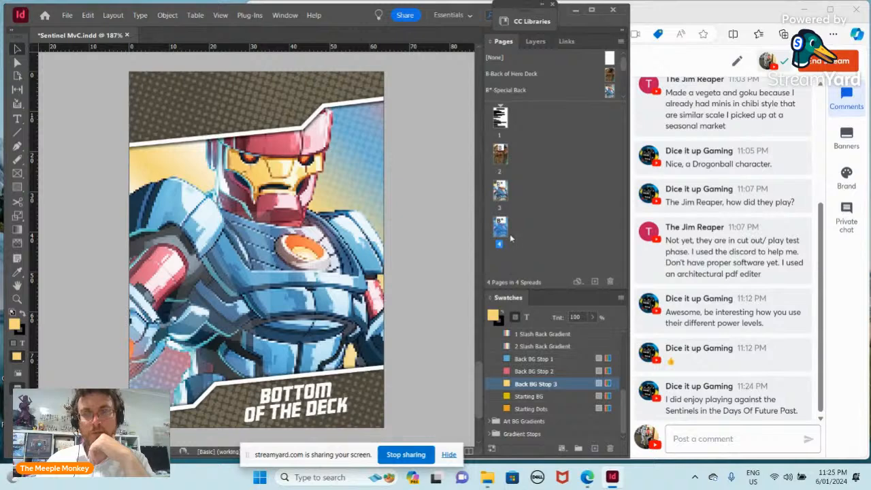
Hide the Top Level layer and view pages 3 and 4 to compare how the layer's visibility affects them
left_click(535, 42)
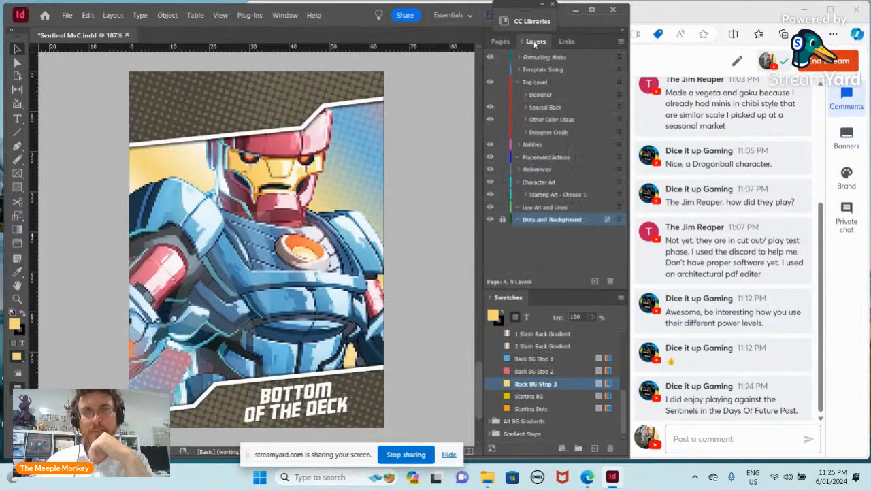
left_click(491, 82)
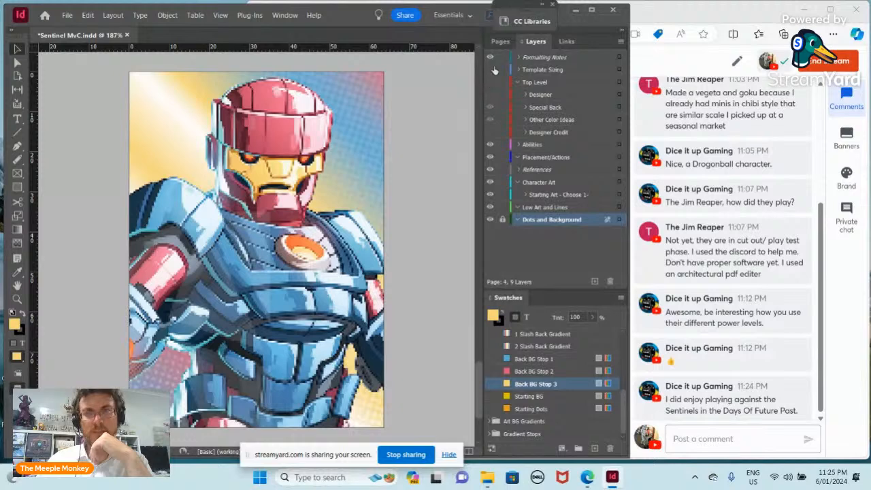
left_click(502, 42)
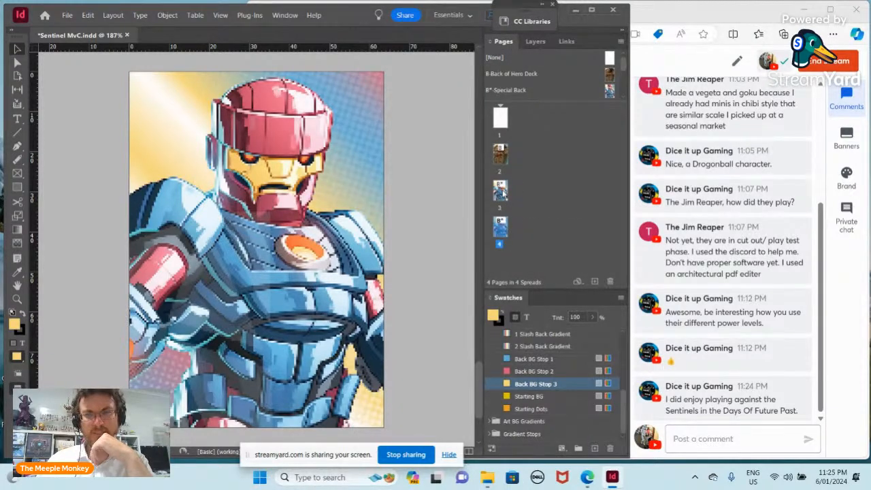
left_click(503, 194)
double_click(503, 193)
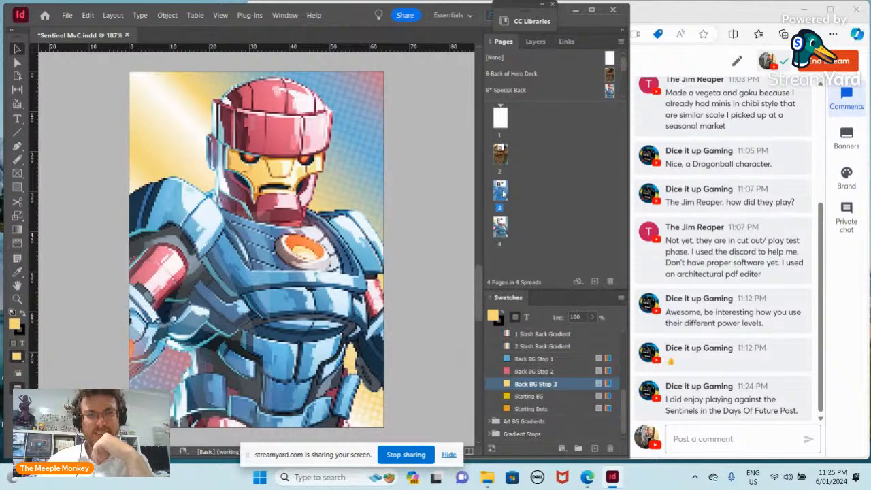
double_click(503, 228)
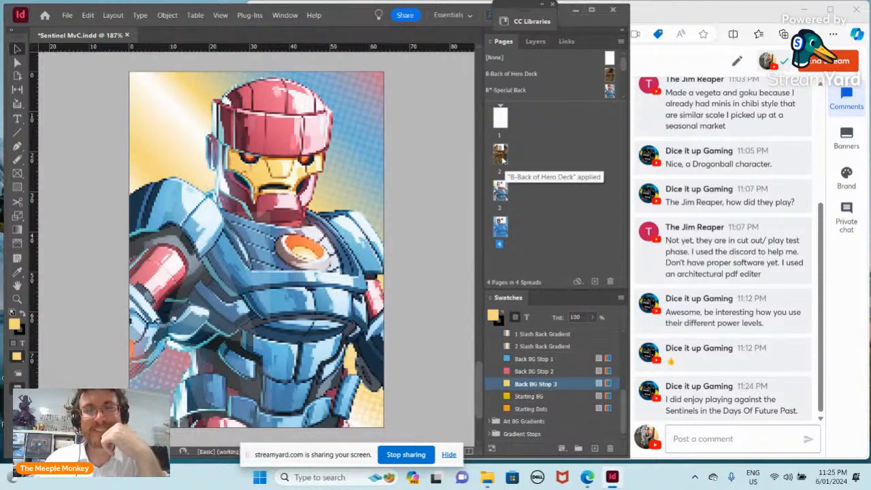
left_click(534, 42)
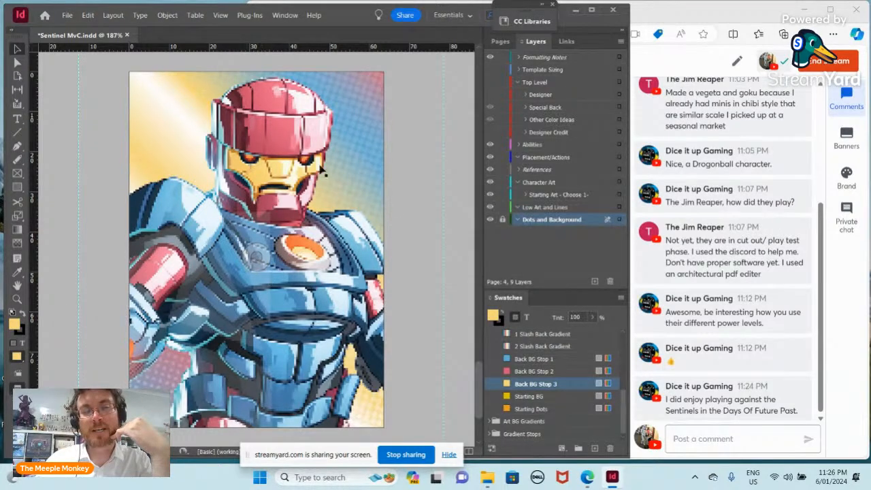
left_click(501, 42)
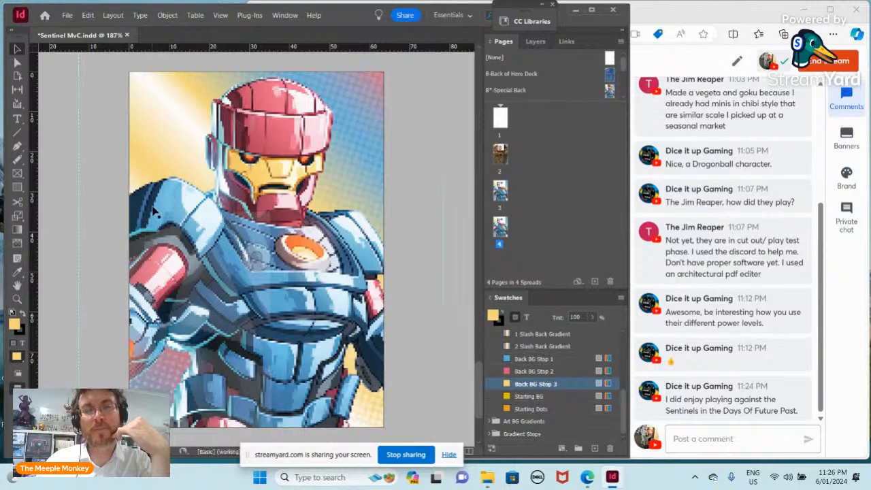
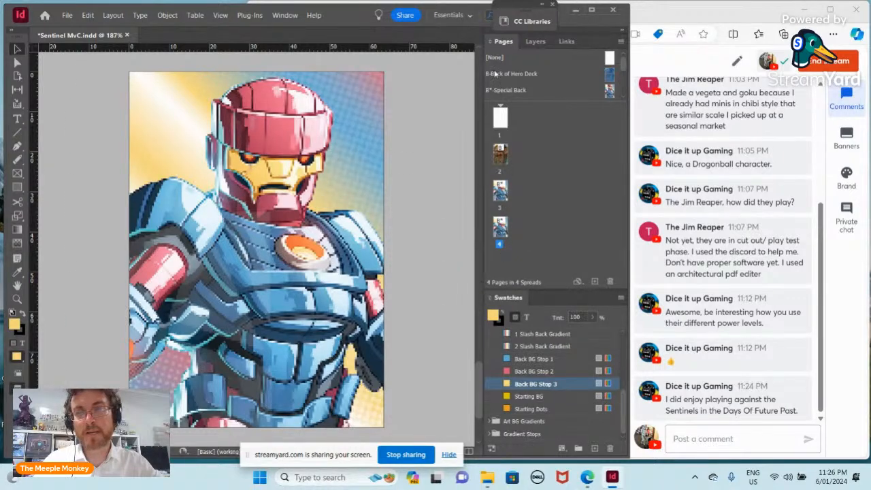
Open the F-Global Front parent and make its Top Level layer visible
left_click(535, 42)
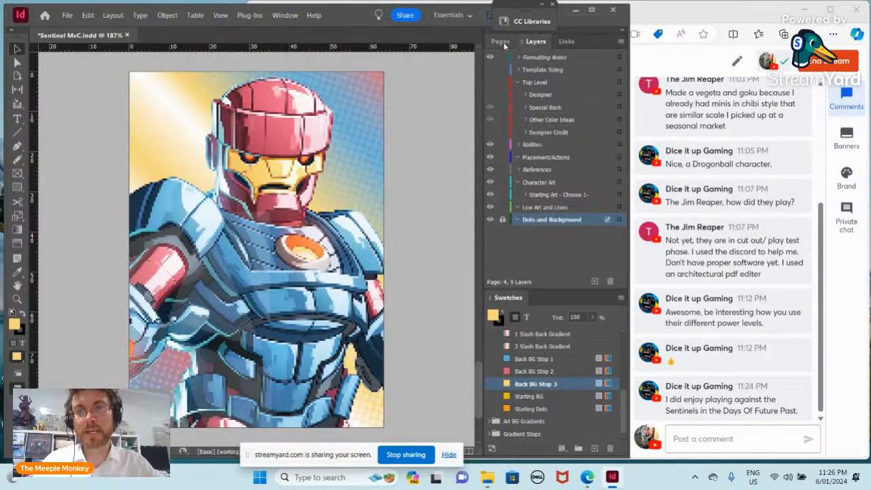
left_click(502, 41)
left_click_drag(542, 101, 546, 151)
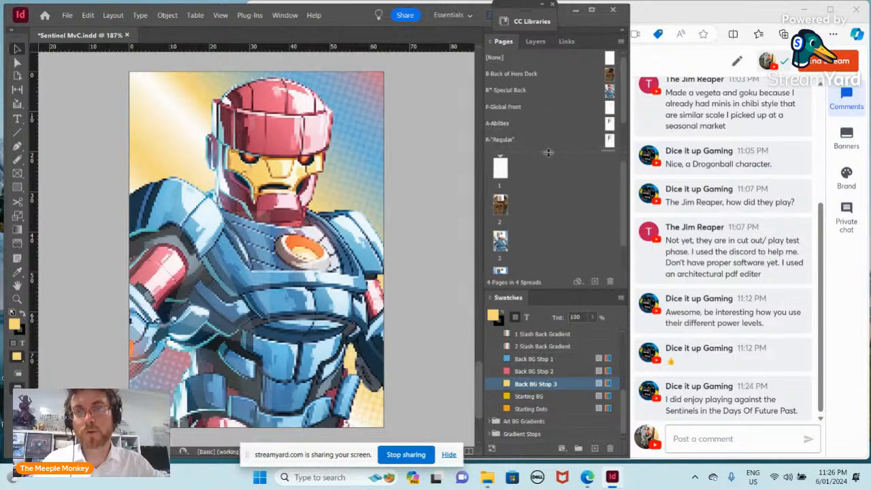
double_click(516, 106)
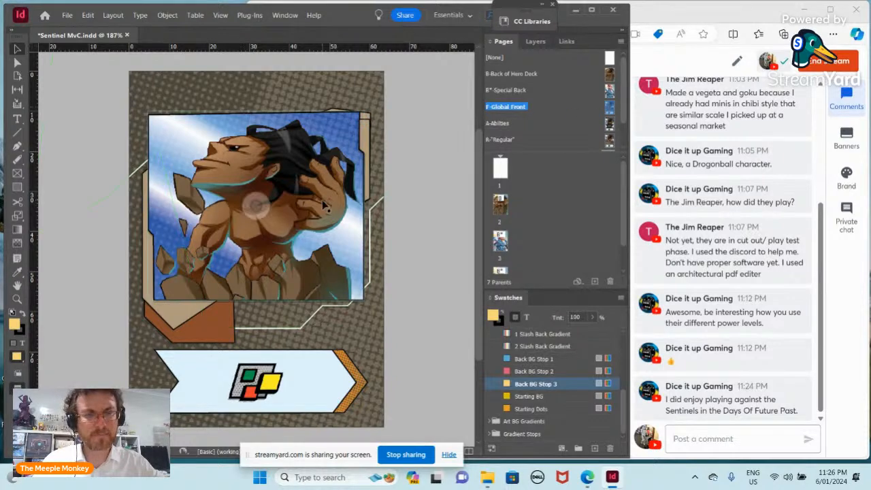
scroll(325, 208, "up", 2)
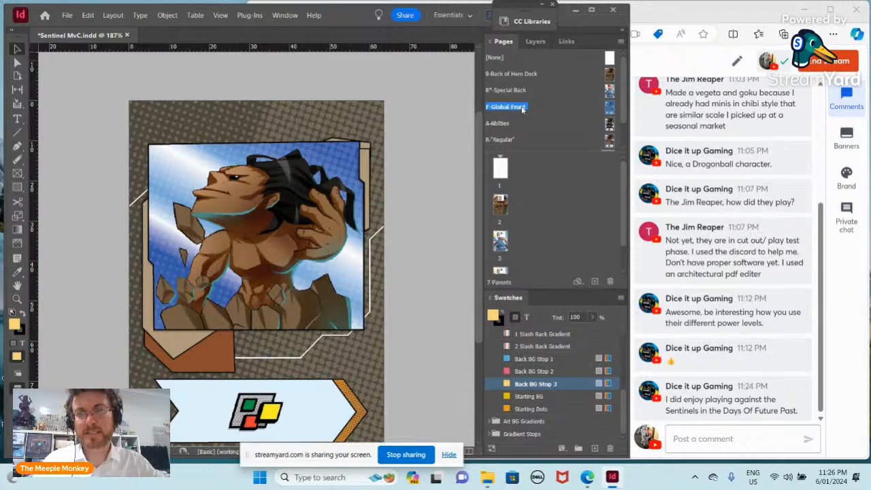
double_click(522, 110)
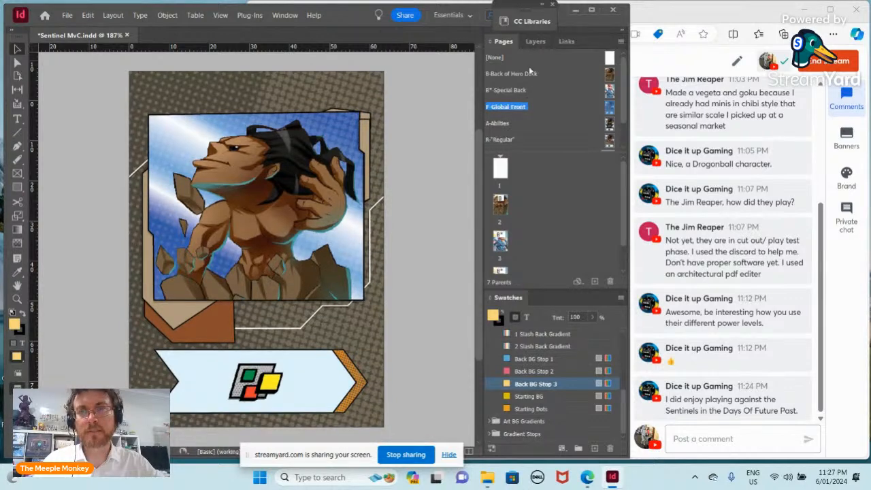
left_click(535, 41)
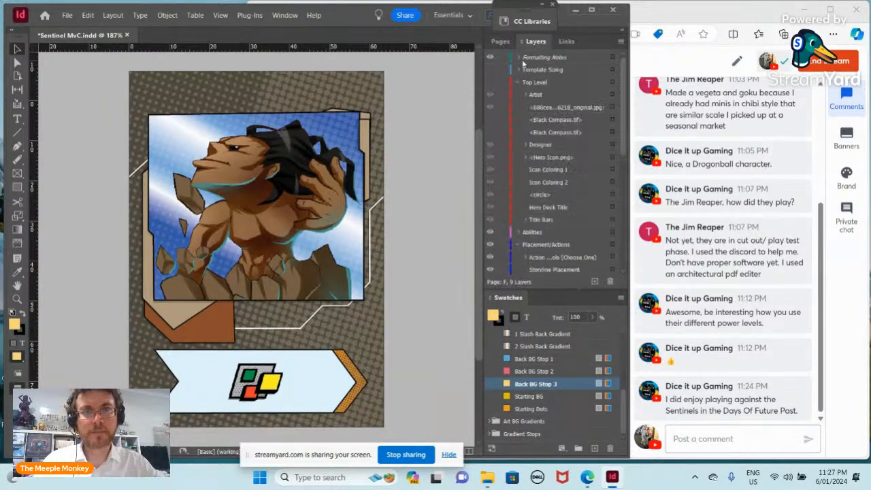
left_click(491, 82)
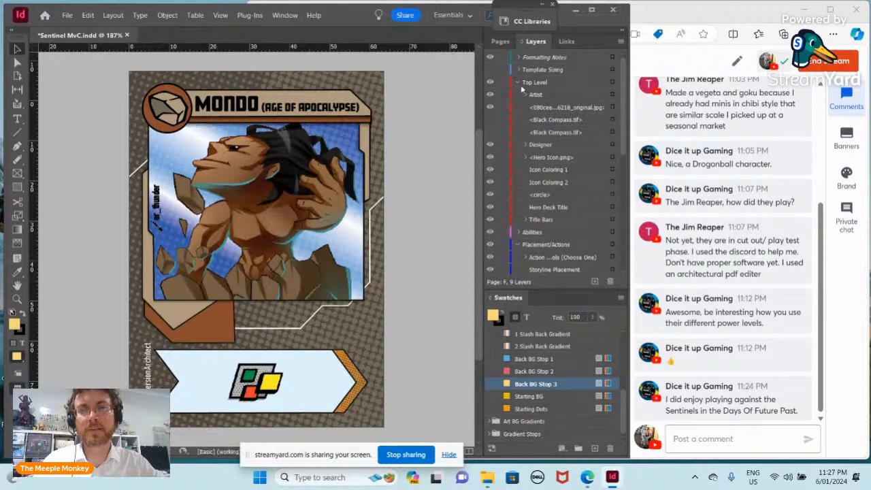
left_click(501, 42)
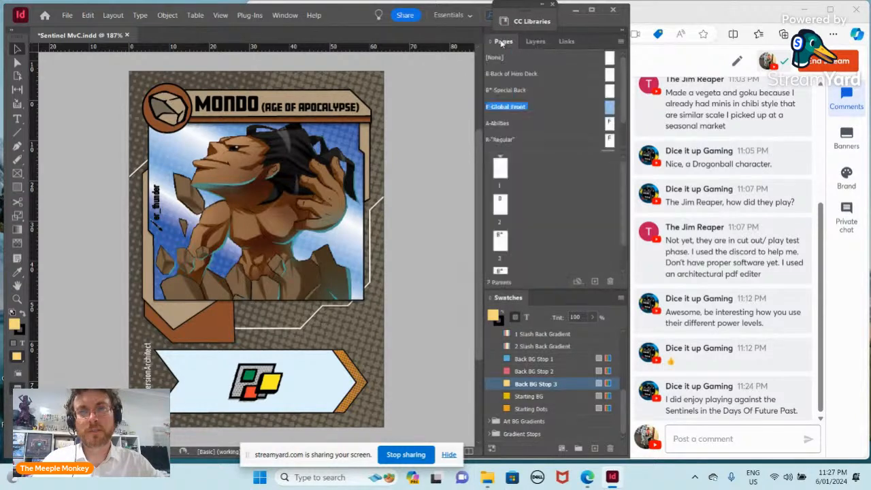
left_click(536, 42)
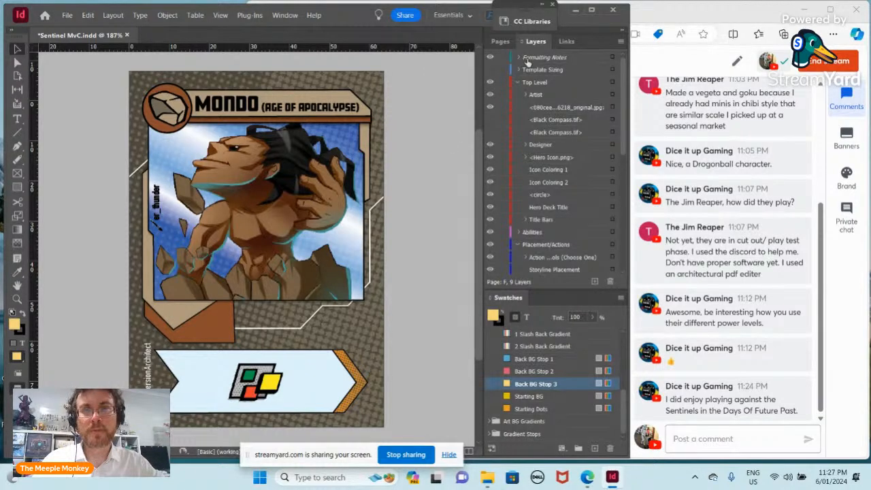
left_click(500, 43)
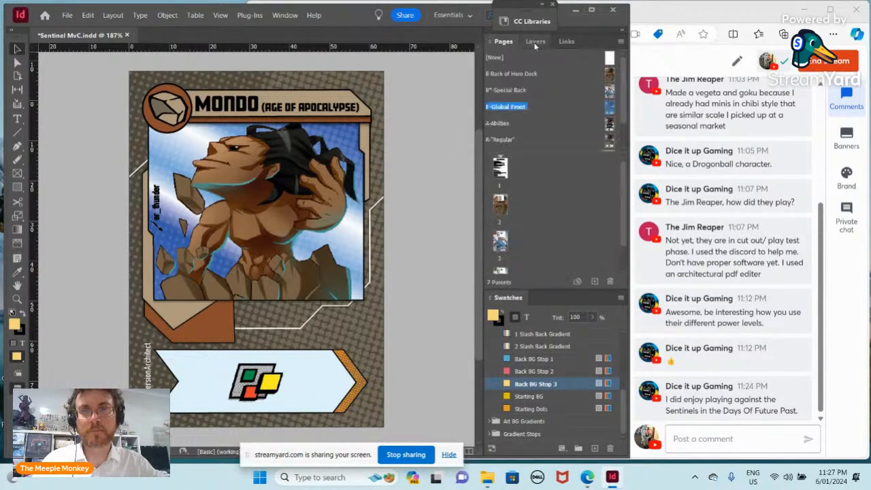
left_click(535, 42)
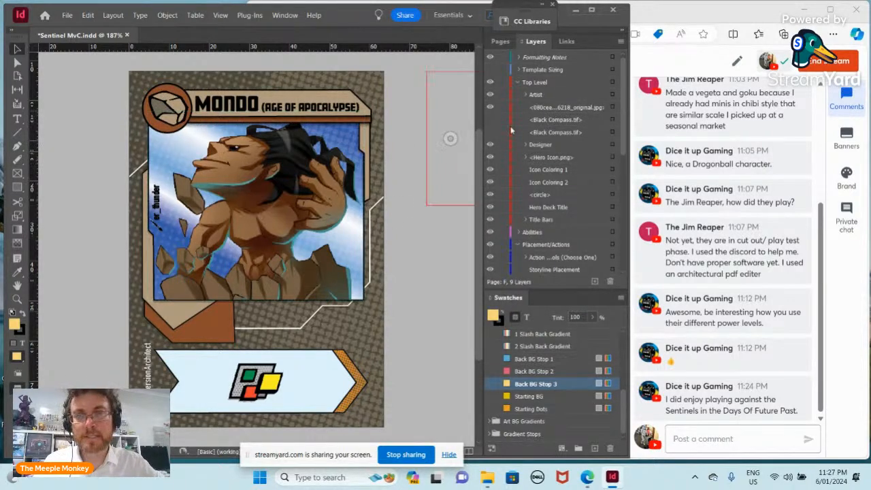
left_click(501, 41)
left_click(537, 42)
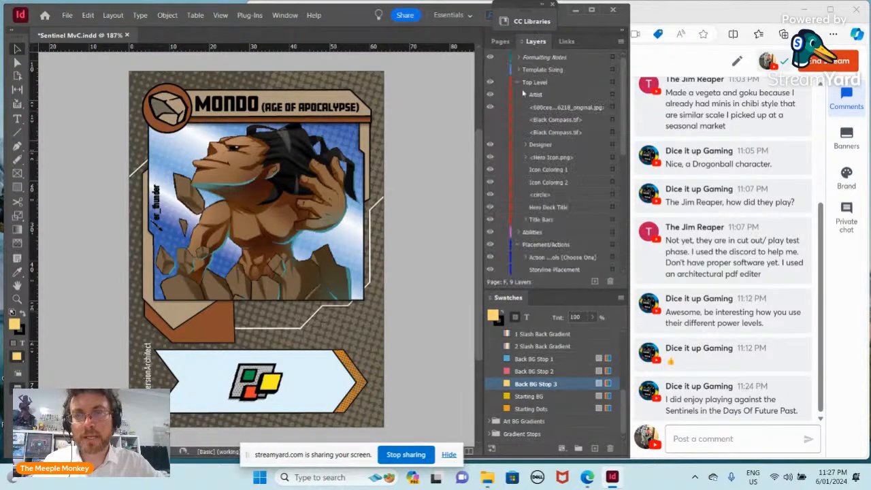
Replace the AGE OF APOCALYPSE text in the parentheses of the card's title with MVC
left_click(241, 110)
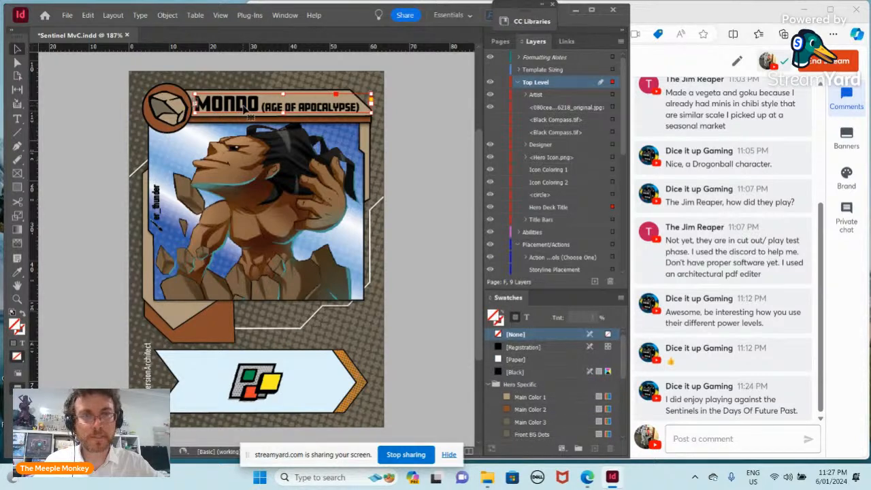
double_click(244, 109)
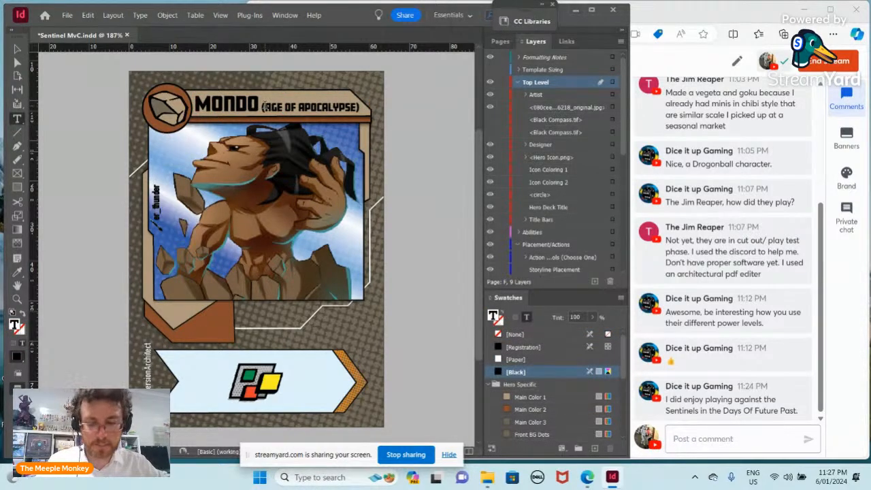
left_click(265, 108)
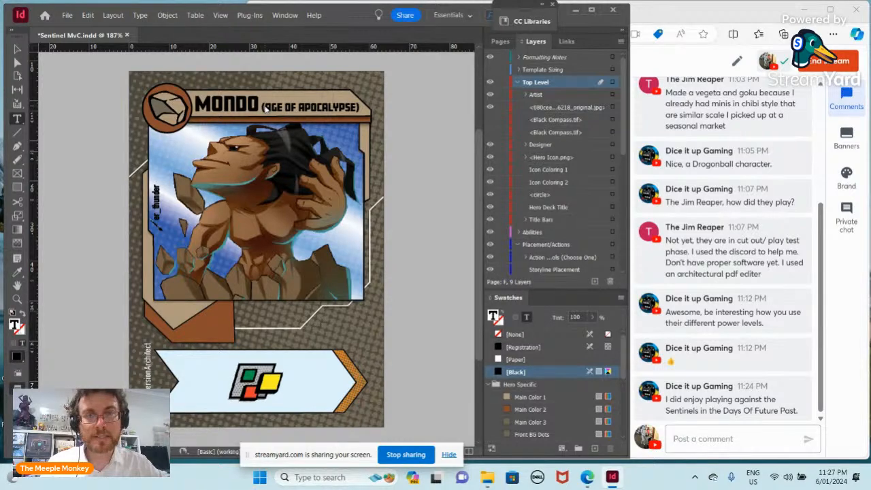
key("BackSpace")
key("BackSpace")
key("BackSpace")
key("BackSpace")
key("BackSpace")
key("BackSpace")
key("BackSpace")
key("BackSpace")
key("BackSpace")
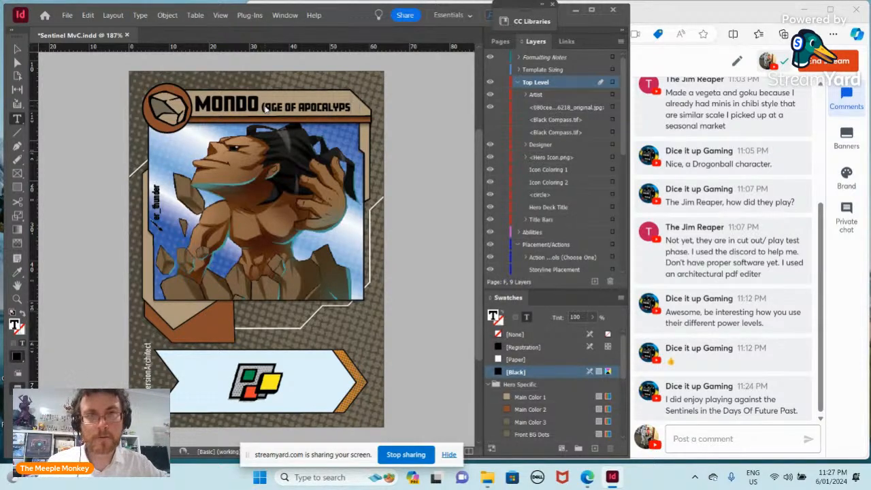
key("BackSpace")
key("BackSpace")
key("BackSpace")
key("BackSpace")
key("BackSpace")
key("BackSpace")
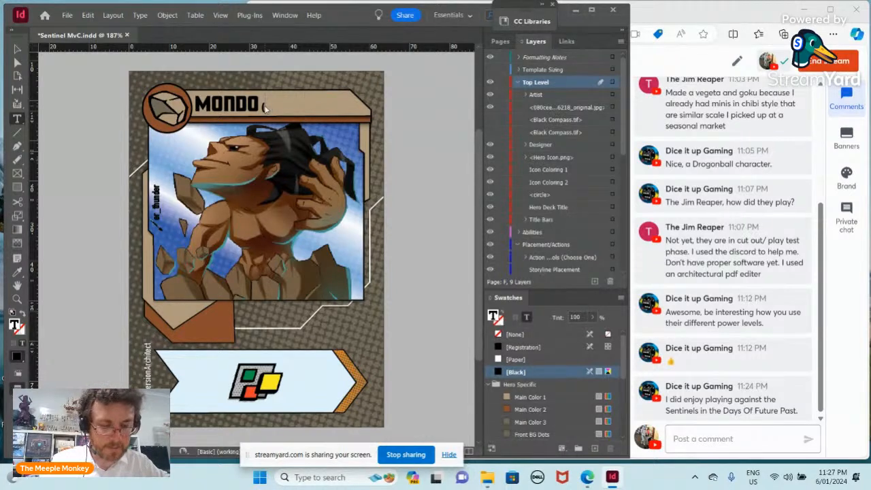
type("MVC")
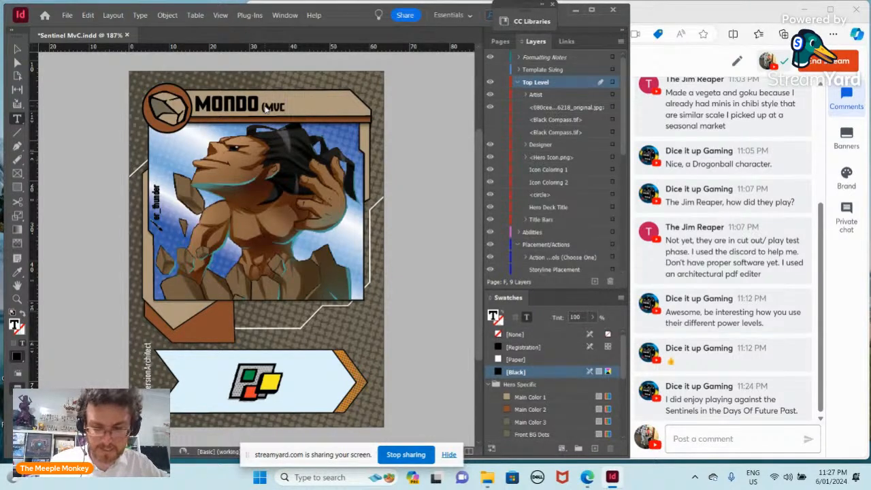
type(")")
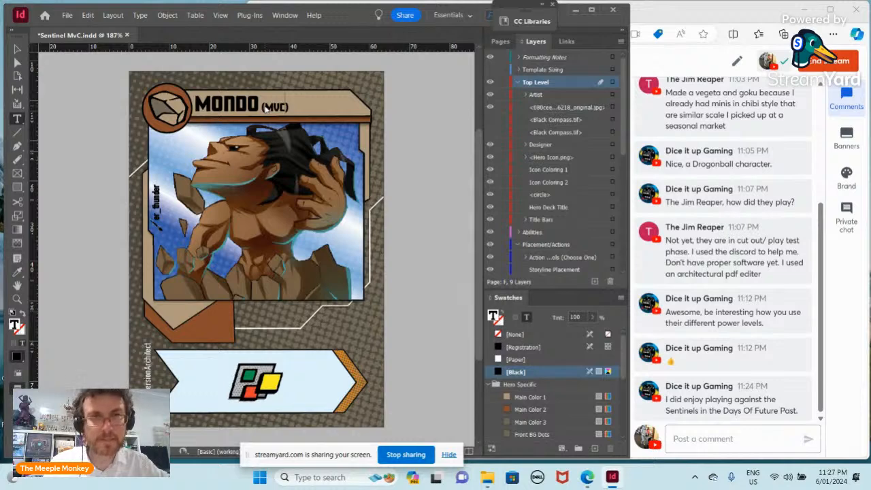
Replace the hero name MONDO in the card's title with SENTINEL
key("BackSpace")
key("BackSpace")
key("BackSpace")
key("BackSpace")
key("BackSpace")
key("BackSpace")
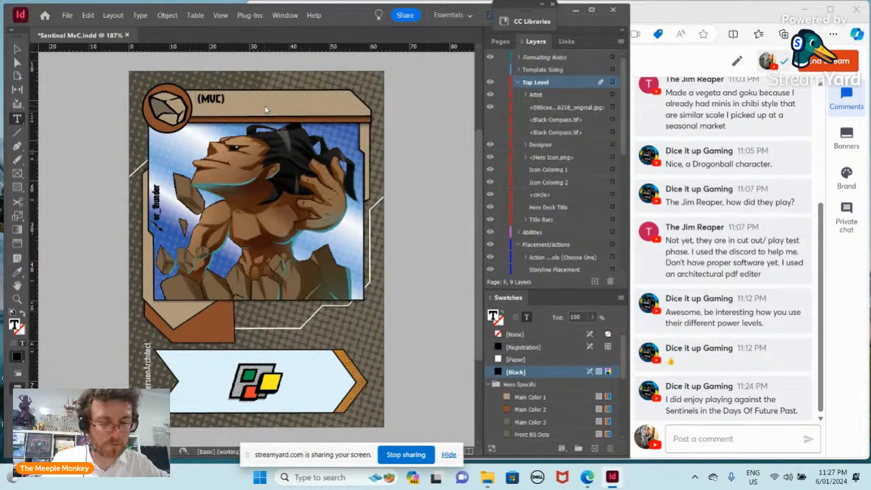
type("SENTIN ")
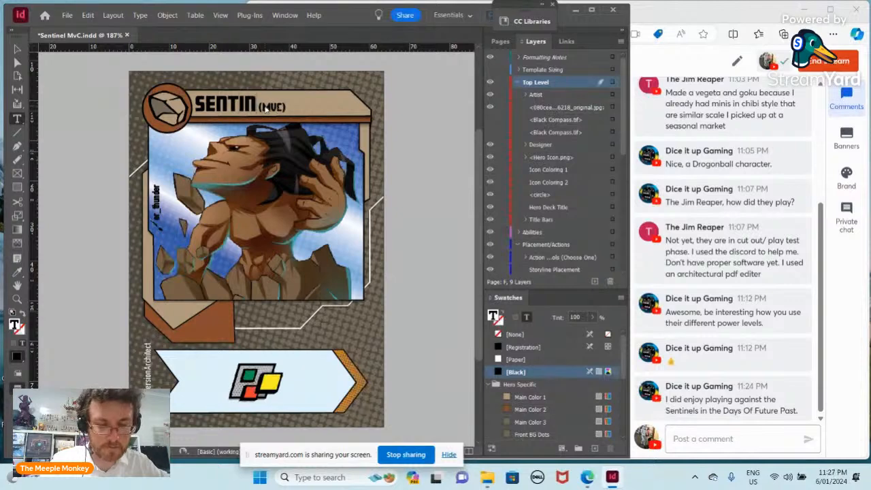
type("EL")
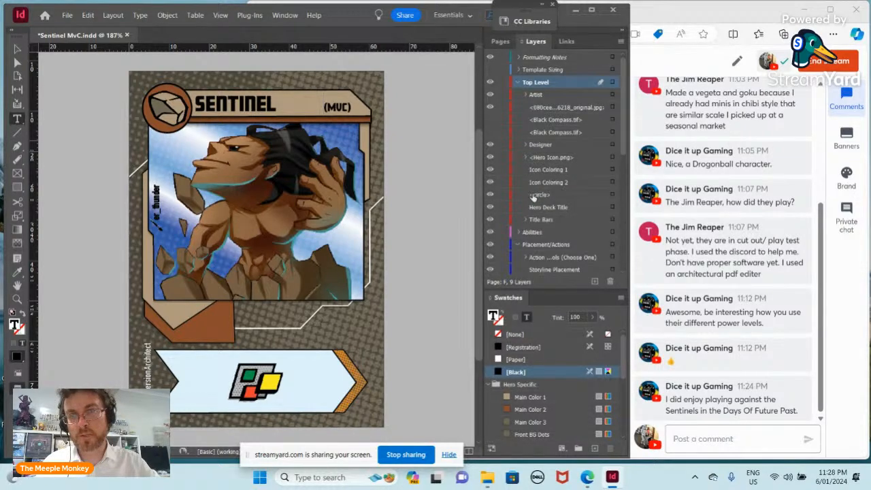
Select the title's icon circle and hide the Icon Coloring 1, Icon Coloring 2 and Hero Icon.png items
left_click(612, 196)
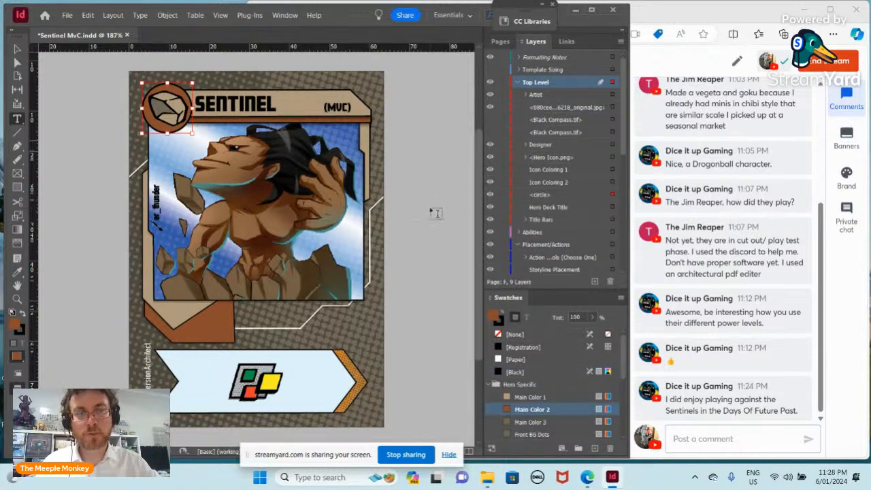
left_click(490, 169)
left_click(490, 182)
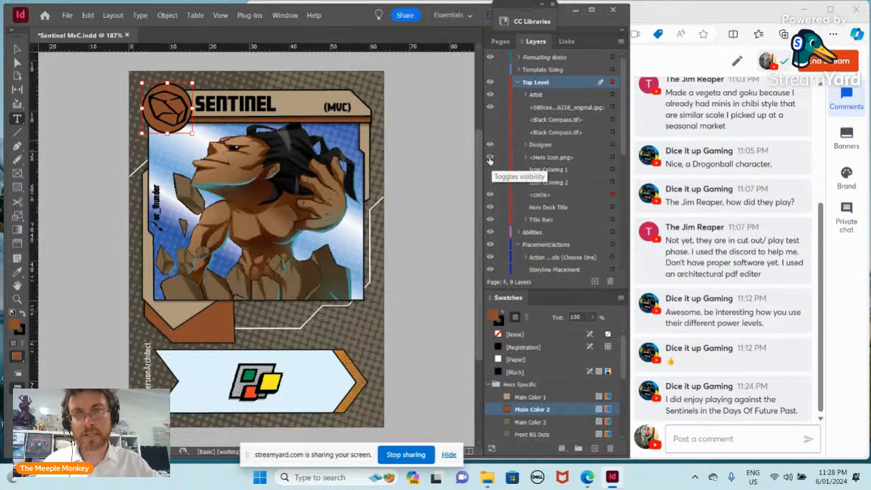
left_click(489, 157)
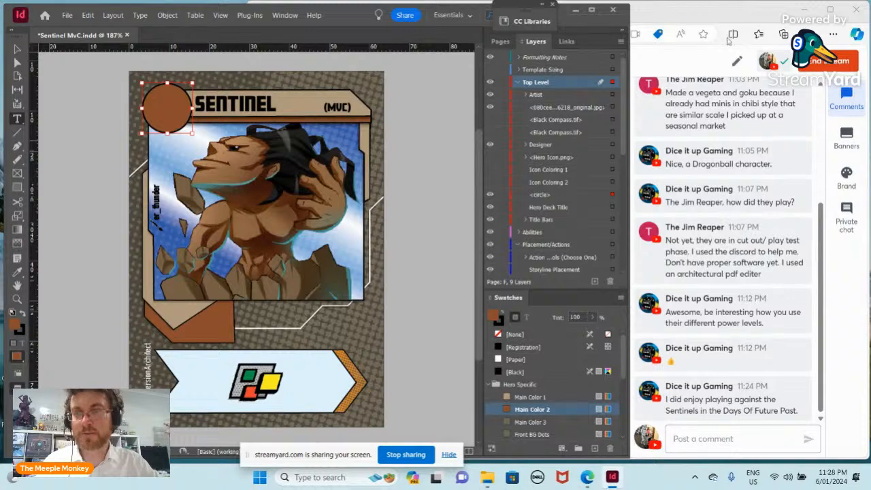
Switch to the StreamYard studio and stop sharing the screen
left_click(576, 10)
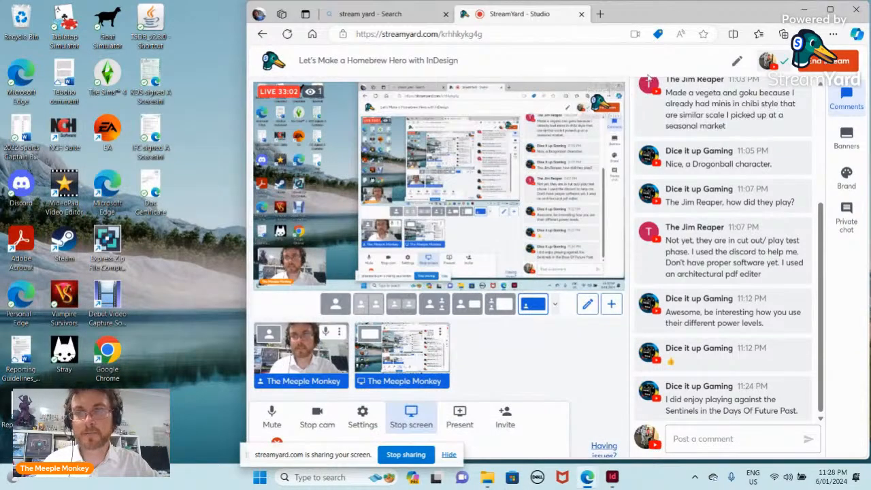
left_click(412, 416)
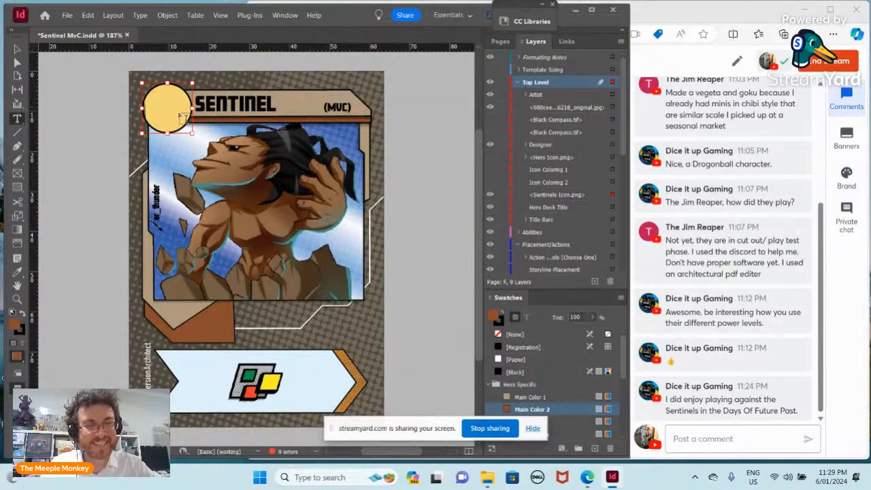
Select the Sentinels Icon.png image inside the title's circle and scale it down so its lower corner meets the circle's centre
left_click(17, 49)
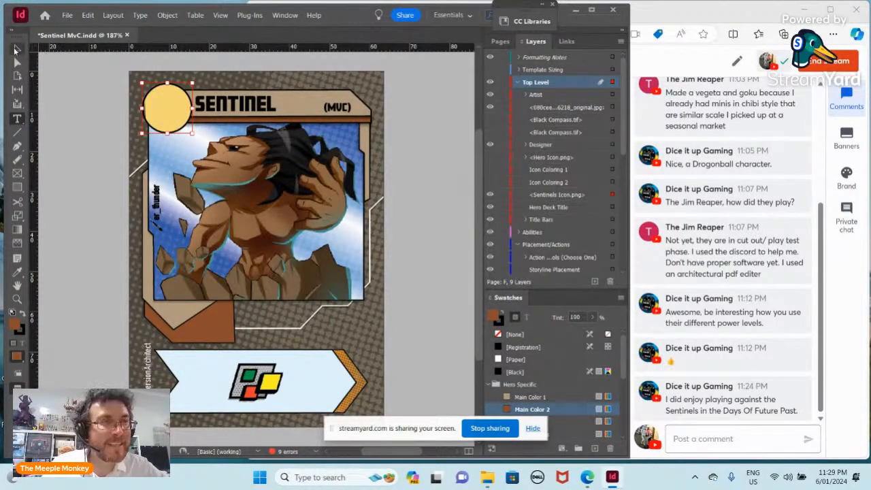
left_click(168, 109)
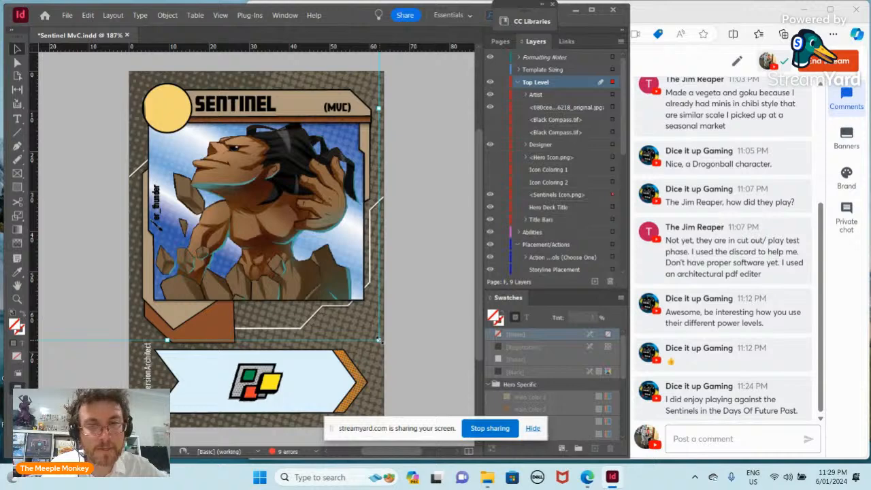
left_click_drag(379, 340, 167, 107)
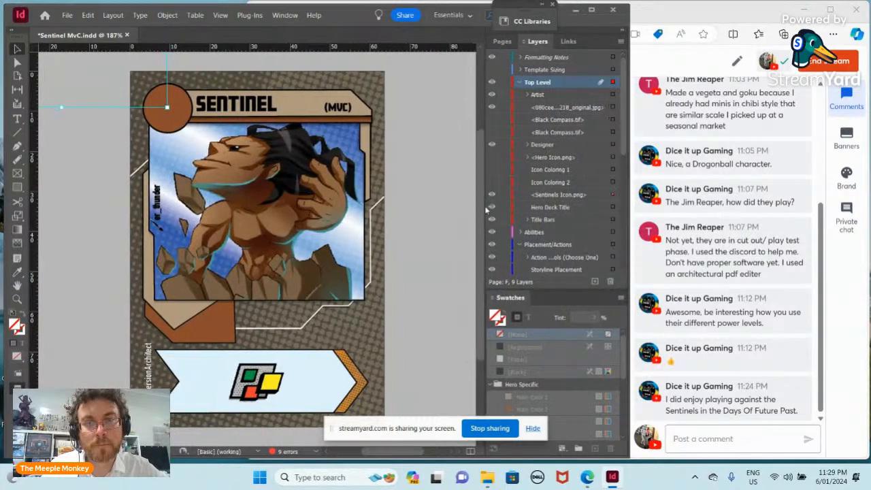
Try to scale the Sentinels icon image down further, and undo the change
scroll(487, 223, "up", 4)
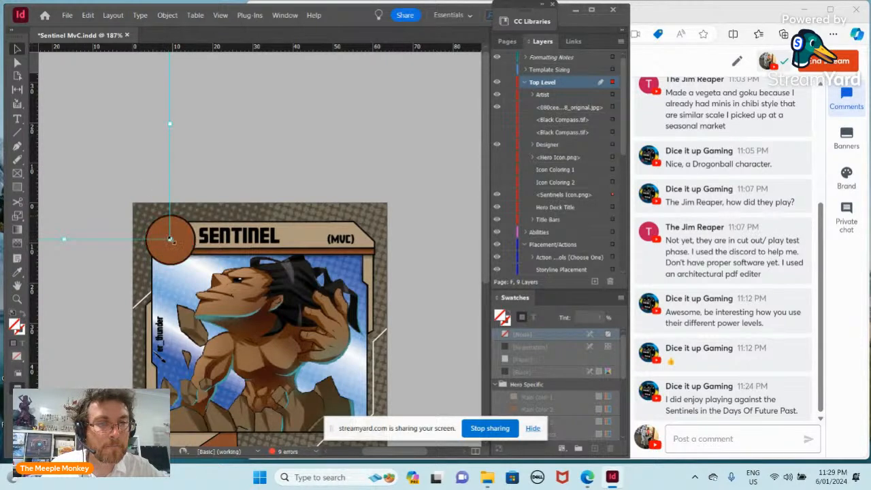
left_click_drag(170, 239, 128, 180)
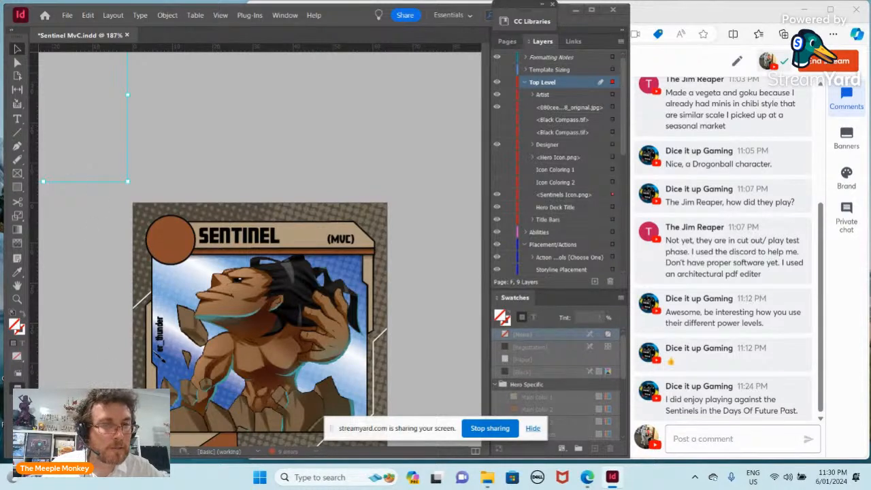
left_click(114, 163)
left_click(99, 179)
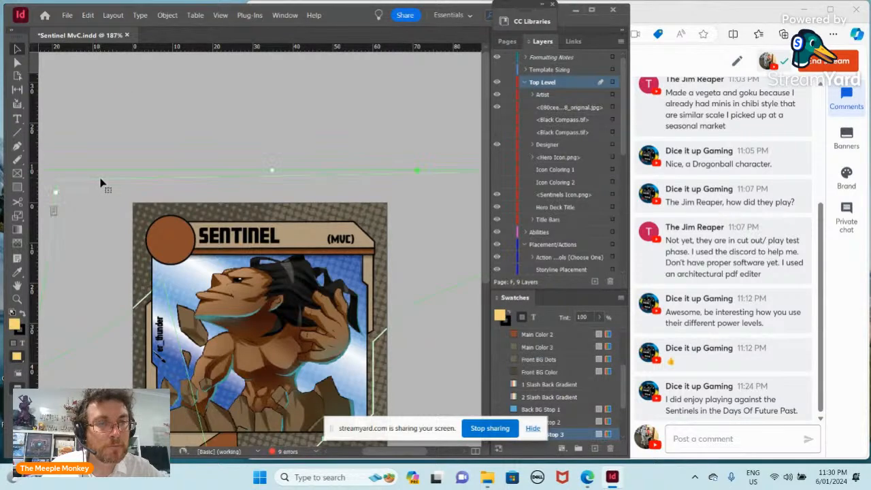
left_click(107, 181)
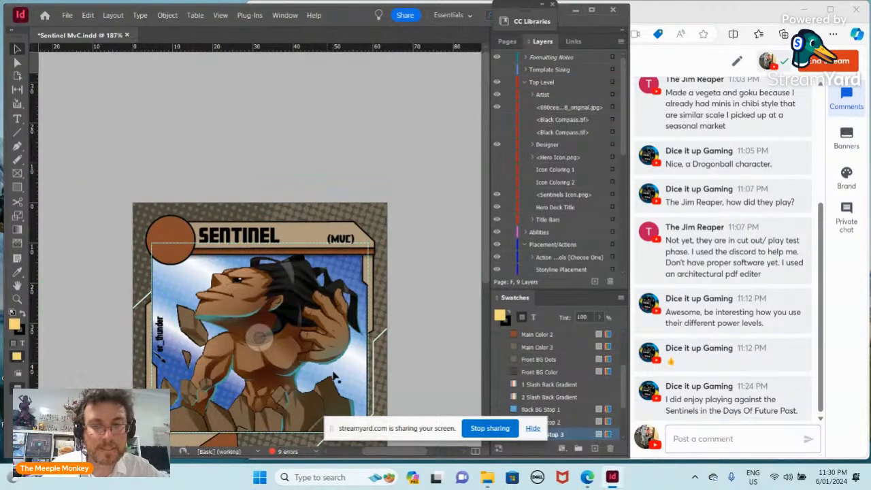
left_click(87, 15)
left_click(119, 19)
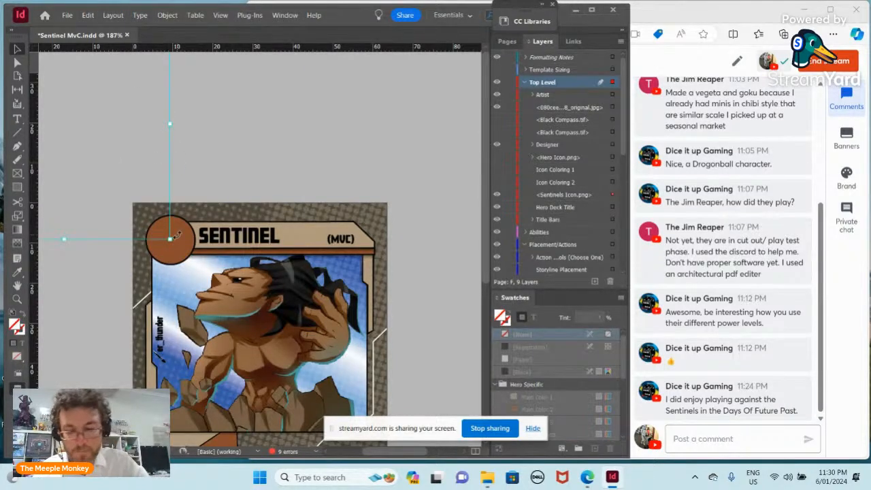
Nudge the Sentinels icon image to the right until it extends across the title circle
key("Right")
key("Right")
key("Right")
key("Right")
key("Right")
key("Right")
key("Right")
key("Right")
key("Right")
key("Right")
key("Right")
key("Right")
key("Right")
key("Right")
key("Right")
key("Right")
key("Right")
key("Right")
key("Right")
key("Right")
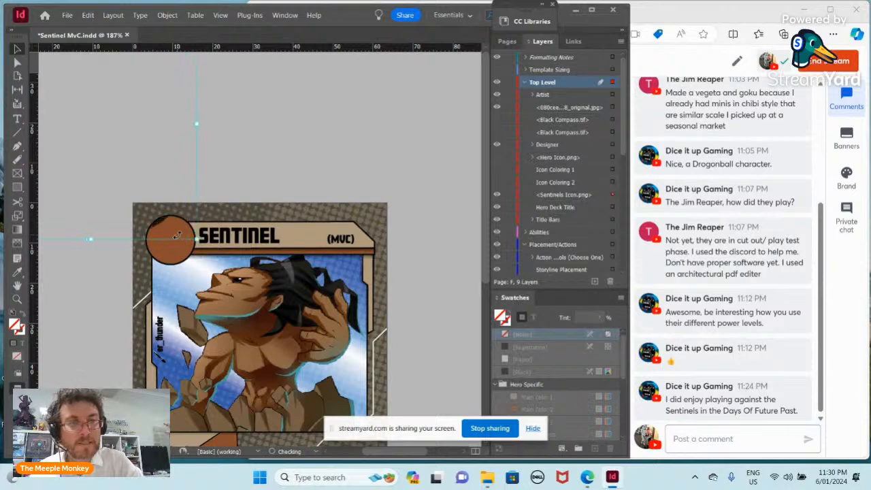
key("Right")
key("Right")
key("Right")
key("Right")
key("Right")
key("Right")
key("Right")
key("Right")
key("Right")
key("Right")
key("Right")
key("Right")
key("Right")
key("Right")
key("Right")
key("Right")
key("Right")
key("Right")
key("Right")
key("Right")
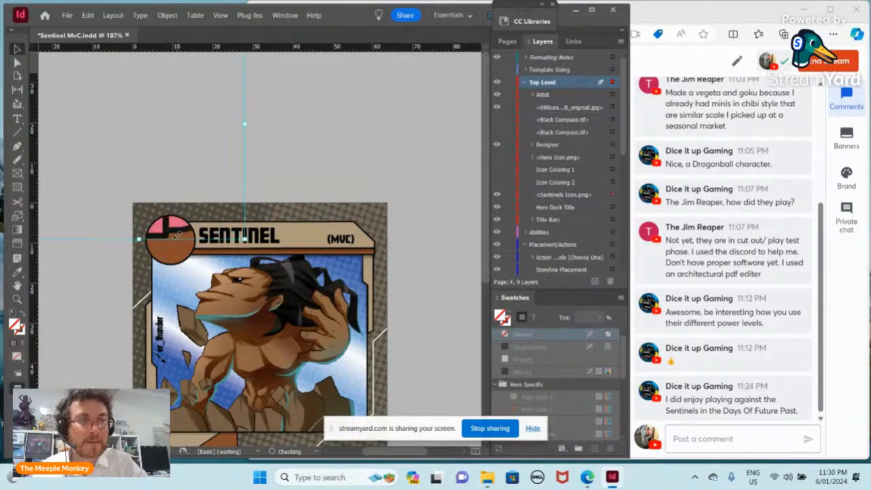
key("Right")
key("Right")
key("Right")
key("Right")
key("Right")
key("Right")
key("Right")
key("Right")
key("Right")
key("Right")
key("Right")
key("Right")
key("Right")
key("Right")
key("Right")
key("Right")
key("Right")
key("Right")
key("Right")
key("Right")
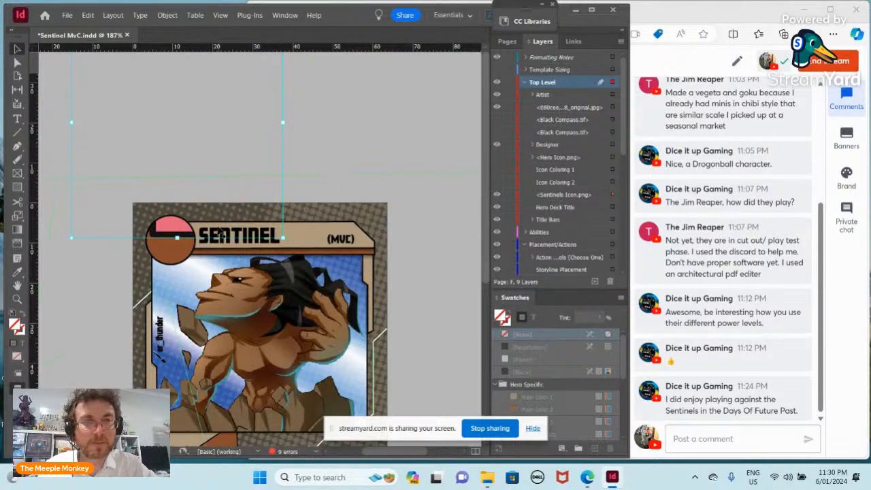
Scale the Sentinels icon image down to about the circle's size in two passes, nudging it down toward the circle in between
left_click_drag(282, 237, 222, 137)
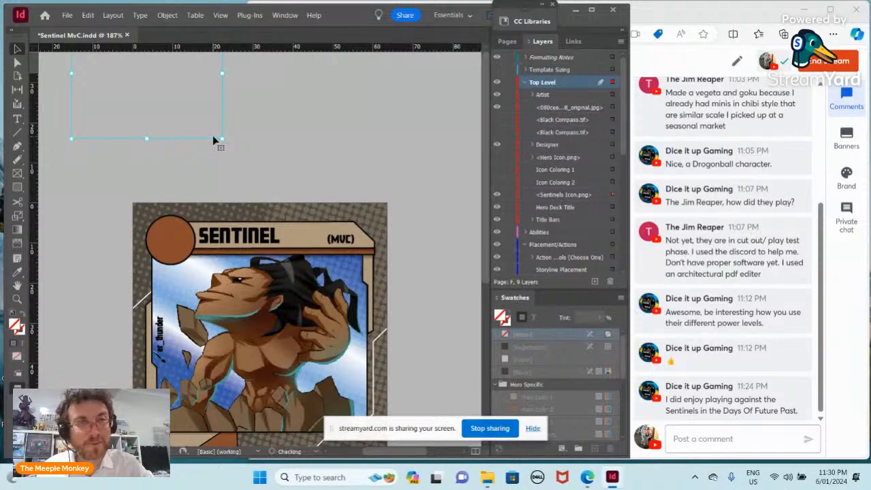
key("Down")
key("Down")
key("Down")
key("Down")
key("Down")
key("Down")
key("Down")
key("Down")
key("Down")
key("Down")
key("Down")
key("Down")
key("Down")
key("Down")
key("Down")
key("Down")
key("Down")
key("Down")
key("Down")
key("Down")
key("Down")
key("Down")
key("Down")
key("Down")
key("Down")
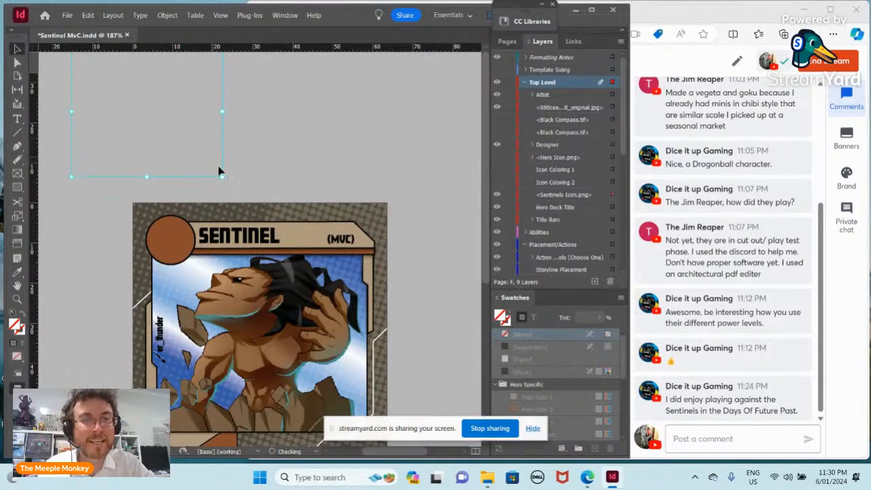
key("Down")
key("Down")
key("Down")
key("Down")
key("Down")
key("Down")
key("Down")
key("Down")
key("Down")
key("Down")
key("Down")
key("Down")
key("Down")
key("Down")
key("Down")
key("Down")
key("Down")
key("Down")
key("Down")
key("Down")
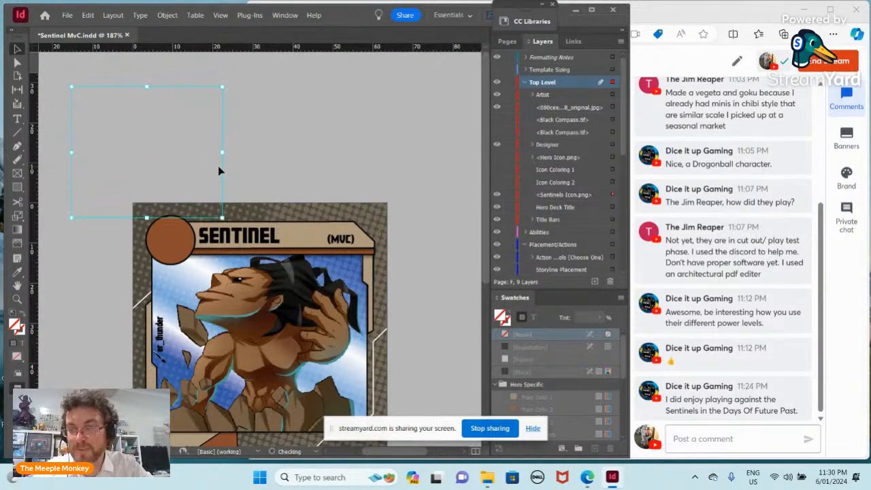
key("Down")
key("Down")
key("Down")
key("Down")
key("Down")
key("Down")
key("Down")
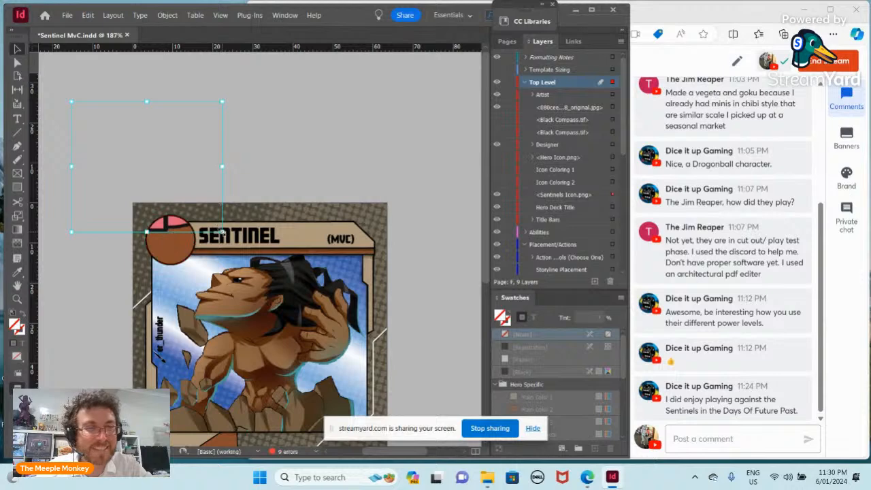
left_click_drag(222, 232, 122, 153)
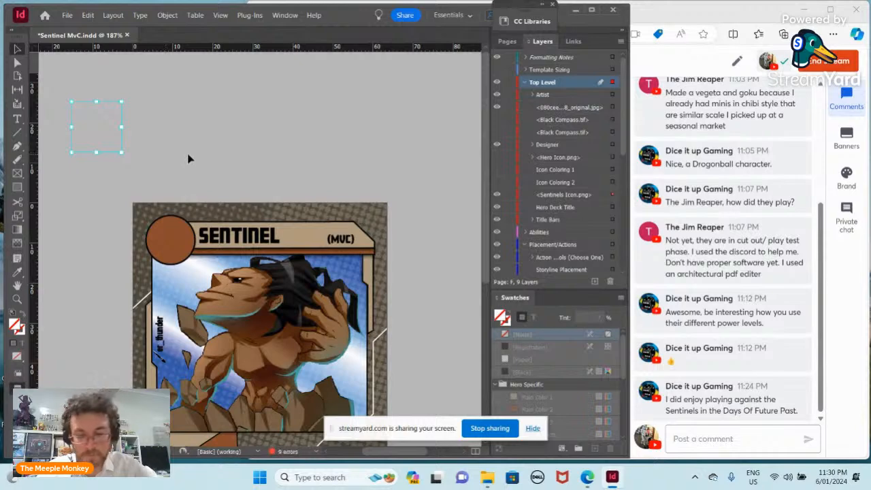
Nudge the Sentinels icon image to the right until it lines up directly above the title circle
key("Right")
key("Right")
key("Right")
key("Right")
key("Right")
key("Right")
key("Right")
key("Right")
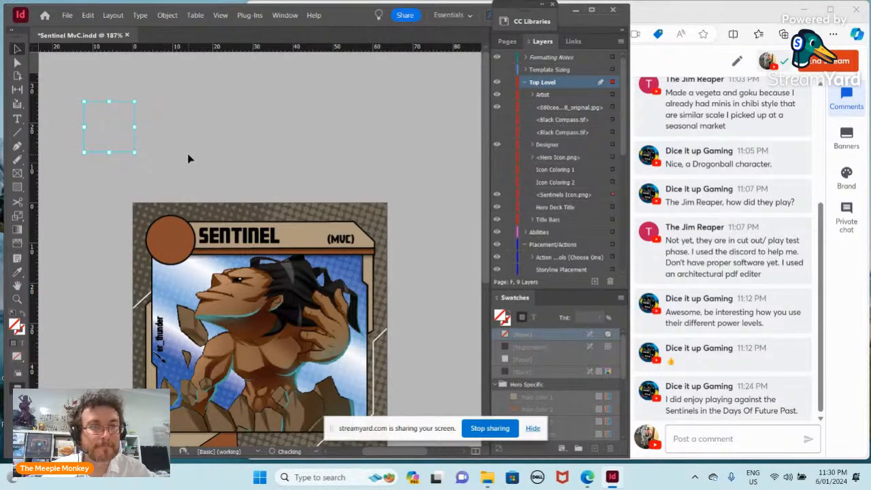
key("Right")
key("Right")
key("Right")
key("Right")
key("Right")
key("Right")
key("Right")
key("Right")
key("Right")
key("Right")
key("Right")
key("Right")
key("Right")
key("Right")
key("Right")
key("Right")
key("Right")
key("Right")
key("Right")
key("Right")
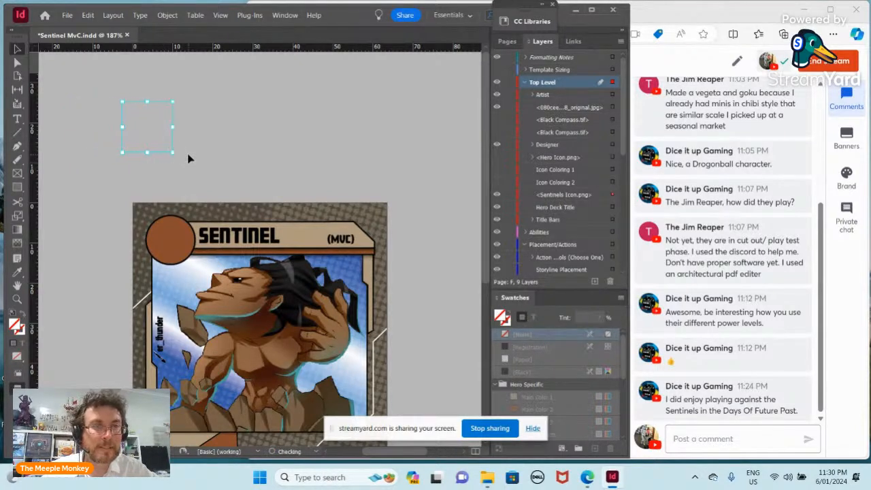
key("Right")
key("Right")
key("Right")
key("Right")
key("Right")
key("Right")
key("Right")
key("Right")
key("Right")
key("Right")
key("Right")
key("Right")
key("Right")
key("Right")
key("Right")
key("Right")
key("Right")
key("Right")
key("Right")
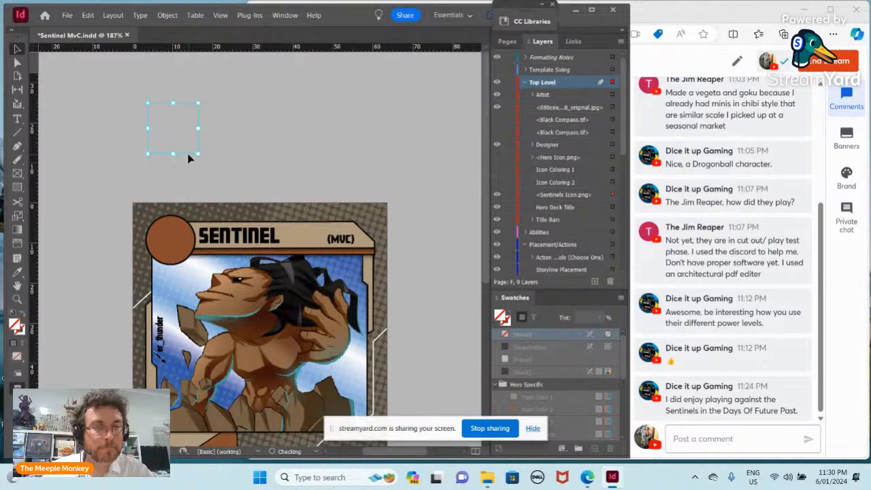
Nudge the Sentinels icon image down until it covers the title circle
key("Down")
key("Down")
key("Down")
key("Down")
key("Down")
key("Down")
key("Down")
key("Down")
key("Down")
key("Down")
key("Down")
key("Down")
key("Down")
key("Down")
key("Down")
key("Down")
key("Down")
key("Down")
key("Down")
key("Down")
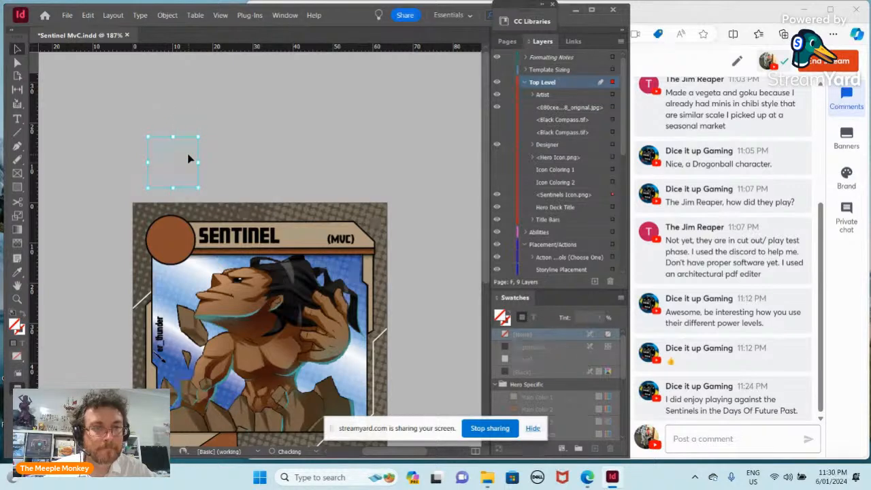
key("Down")
key("Down")
key("Down")
key("Down")
key("Down")
key("Down")
key("Down")
key("Down")
key("Down")
key("Down")
key("Down")
key("Down")
key("Down")
key("Down")
key("Down")
key("Down")
key("Down")
key("Down")
key("Down")
key("Down")
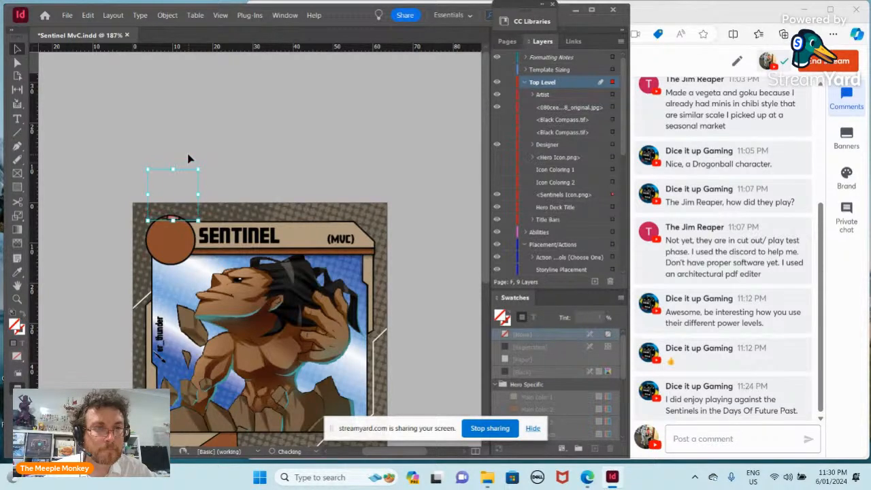
key("Down")
key("Down")
key("Down")
key("Down")
key("Down")
key("Down")
key("Down")
key("Down")
key("Down")
key("Down")
key("Down")
key("Down")
key("Down")
key("Down")
key("Down")
key("Down")
key("Down")
key("Down")
key("Down")
key("Down")
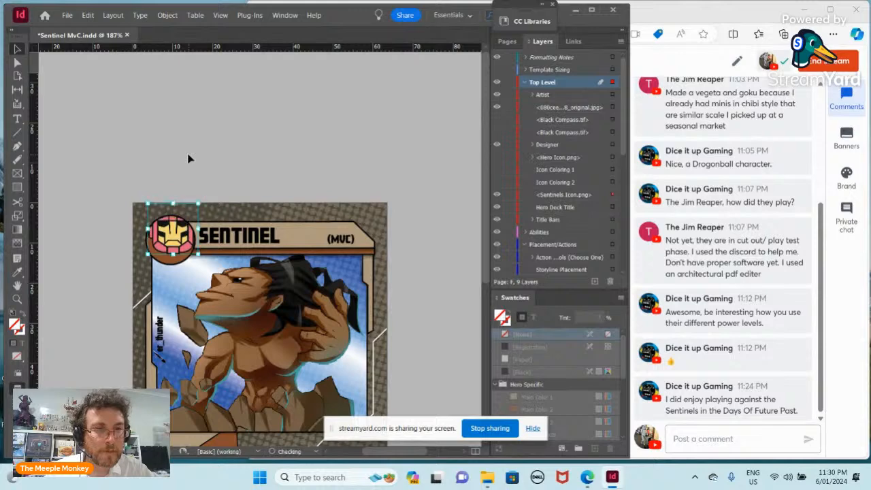
key("Down")
key("Down")
key("Down")
key("Down")
key("Down")
key("Down")
key("Down")
key("Down")
key("Down")
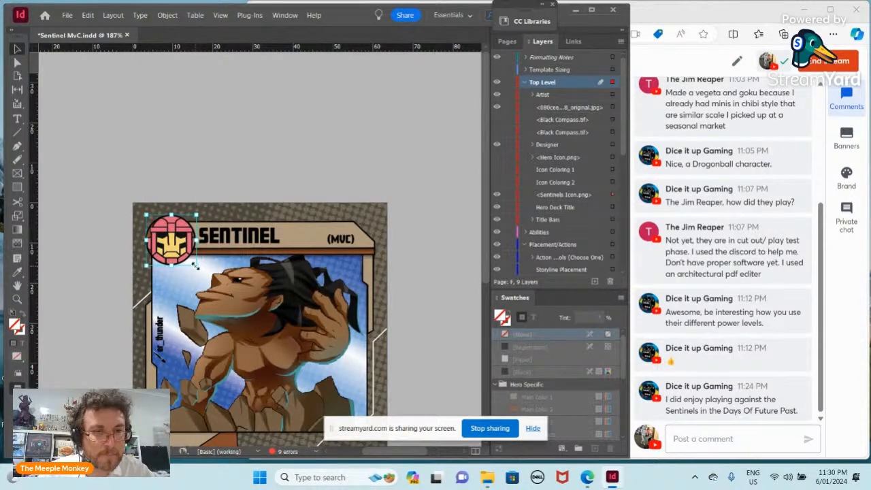
Scale the Sentinels icon down slightly to leave a rim of the title circle around it, centre it vertically, and deselect it
left_click_drag(197, 267, 192, 260)
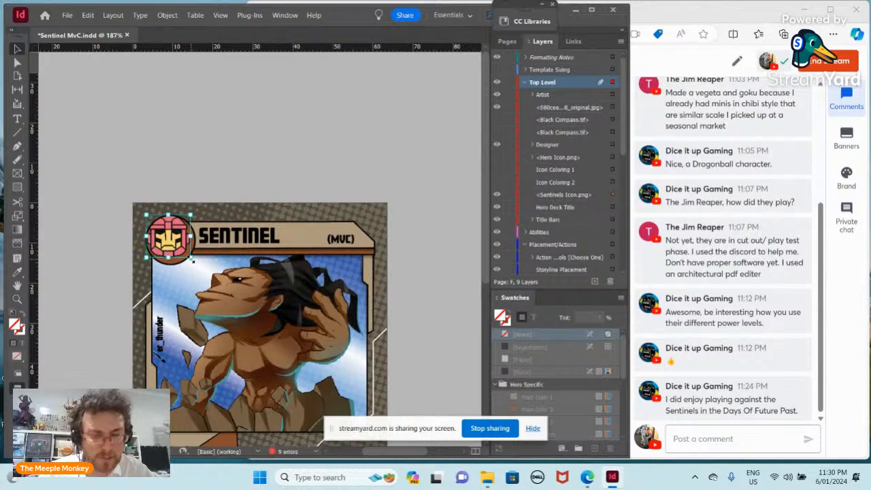
key("Down")
key("Down")
key("Down")
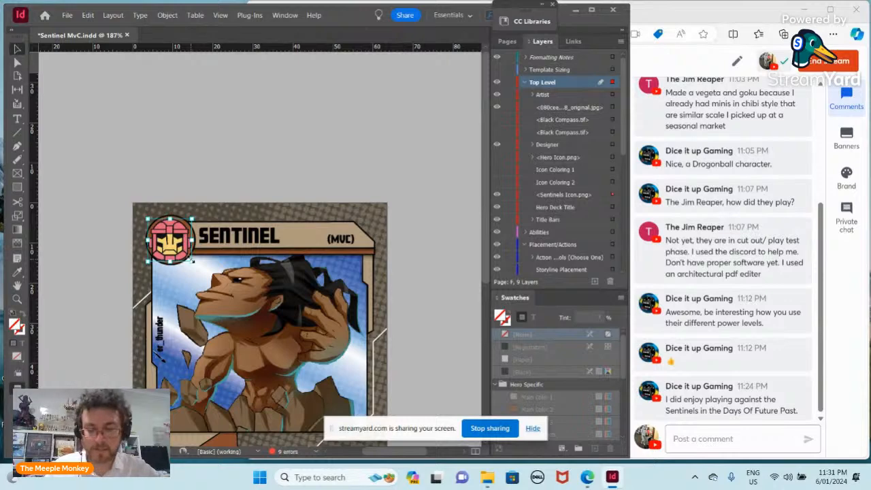
key("Up")
key("Up")
key("Up")
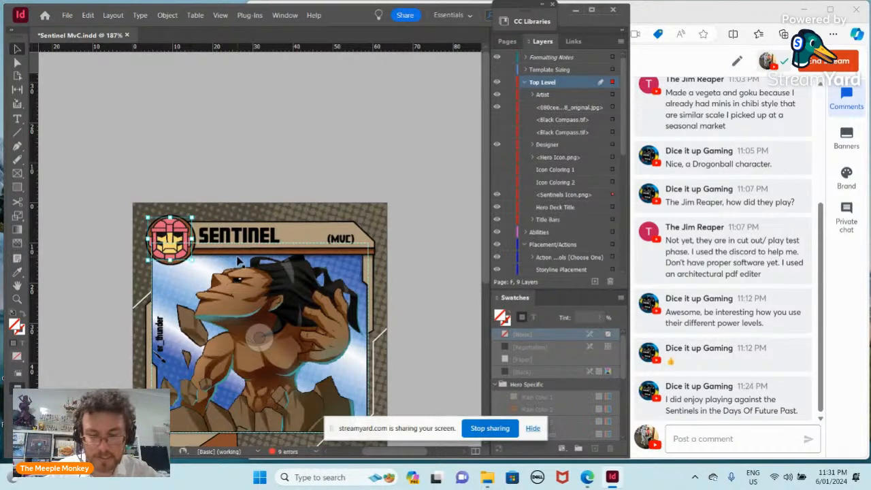
left_click(260, 150)
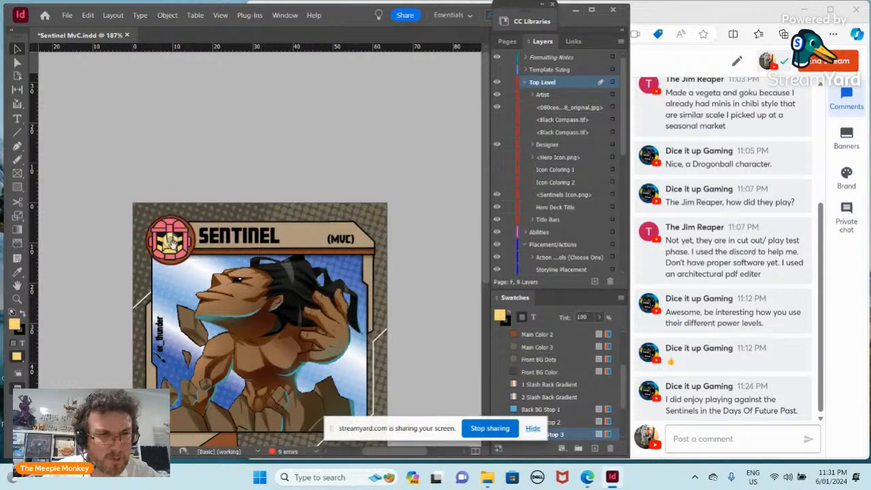
left_click(174, 242)
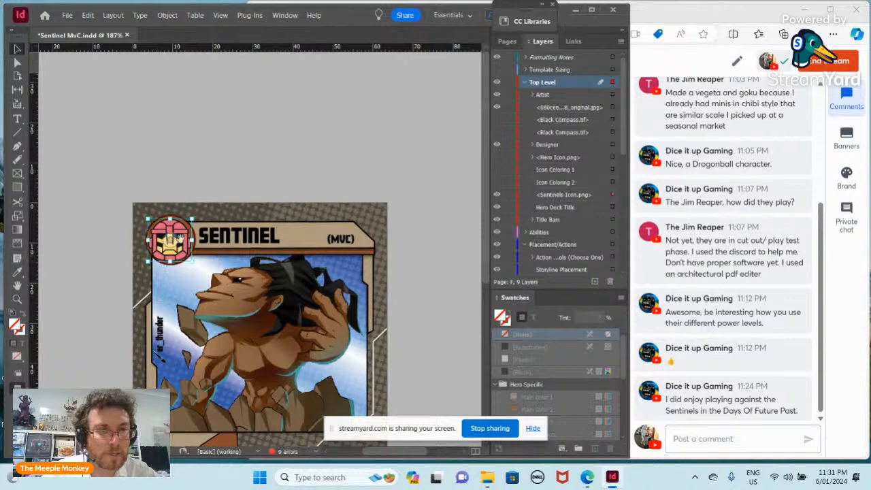
left_click(197, 163)
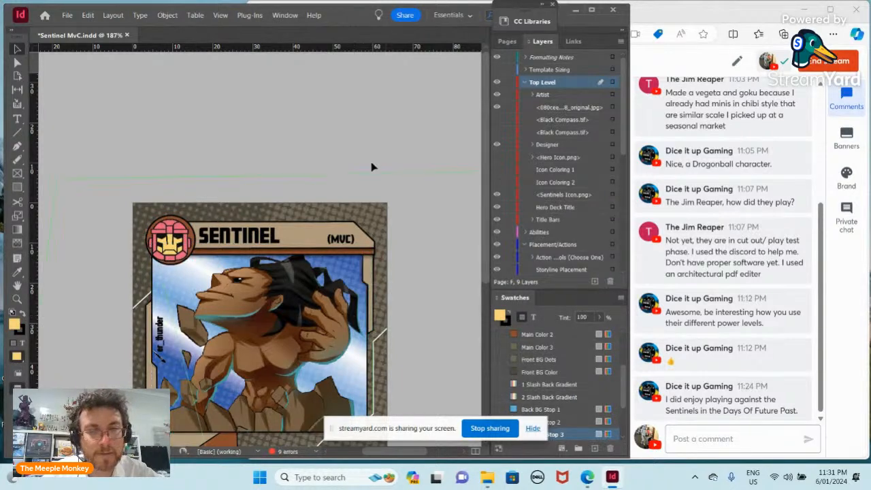
scroll(364, 163, "down", 4)
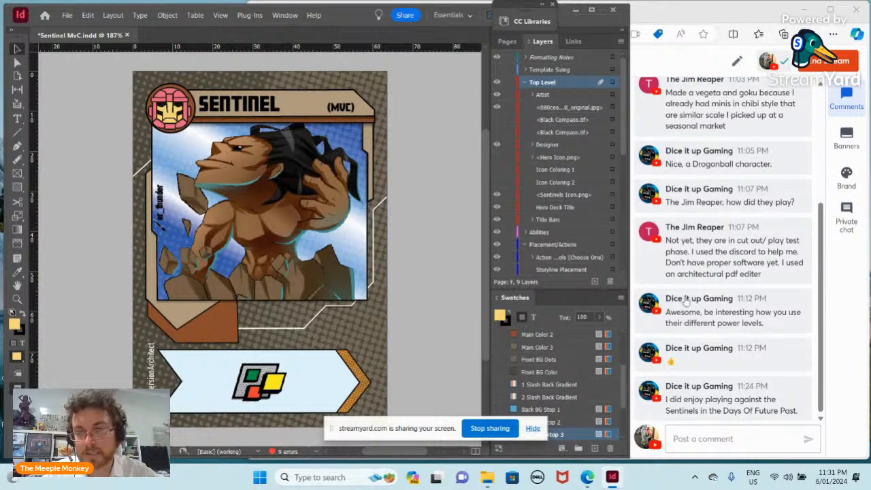
scroll(570, 353, "up", 1)
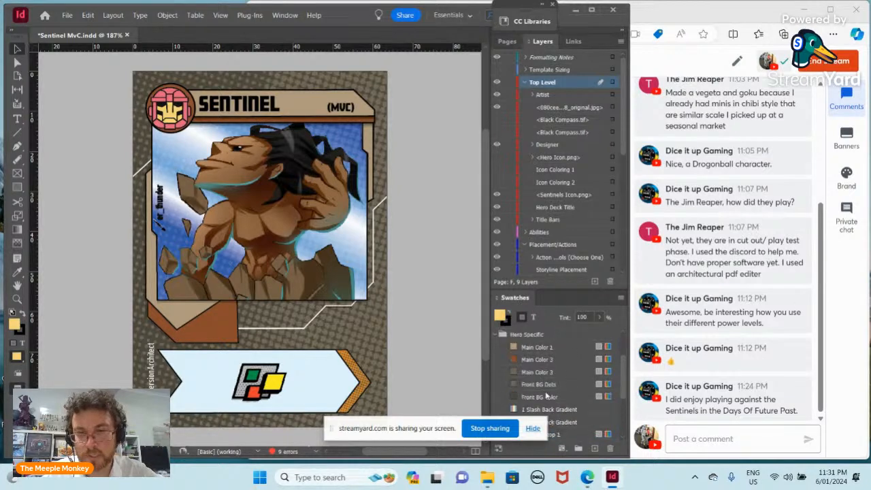
left_click_drag(392, 425, 338, 447)
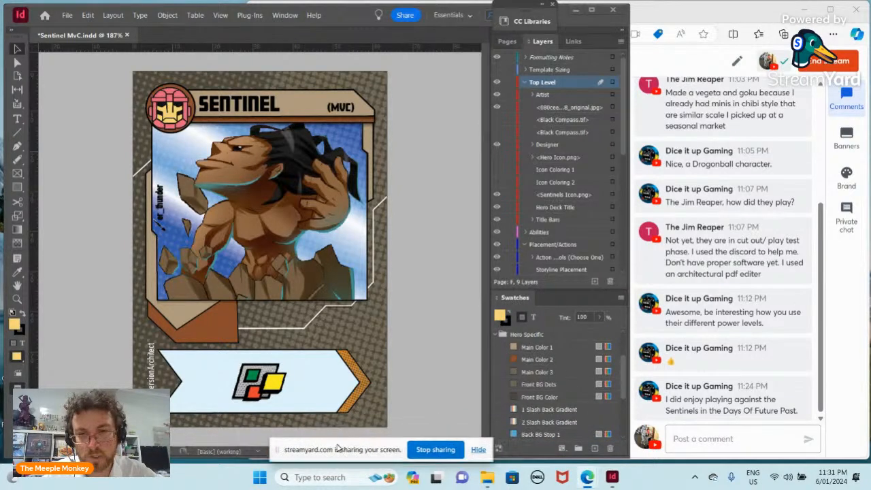
scroll(551, 378, "up", 1)
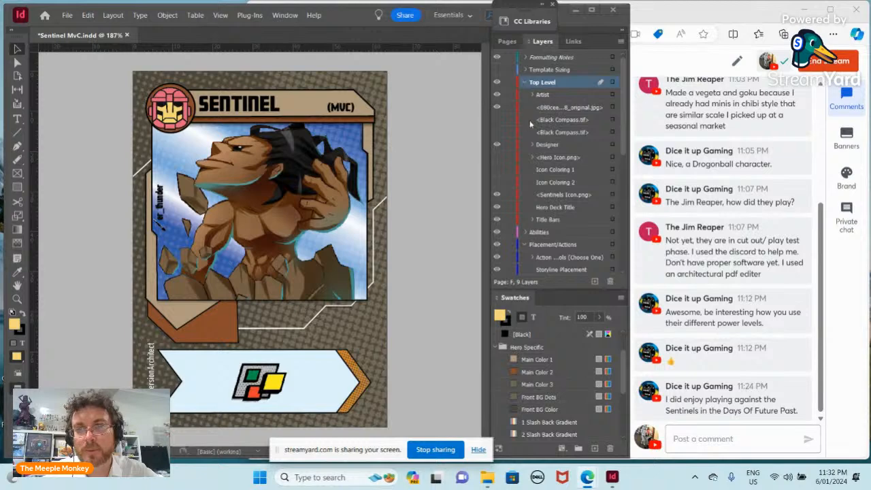
Collapse the Placement/Actions and Top Level layers, expand the Hero Art - Choose 1- group under Character Art, and select that group
scroll(526, 209, "down", 5)
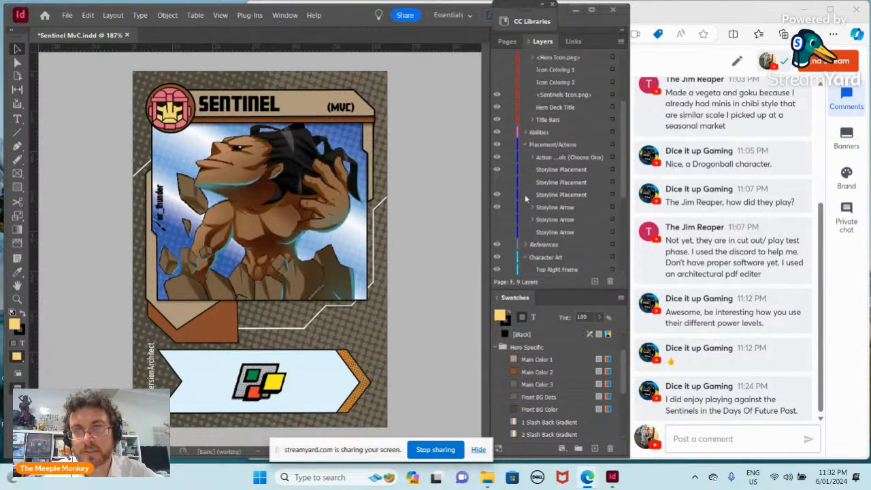
left_click(525, 145)
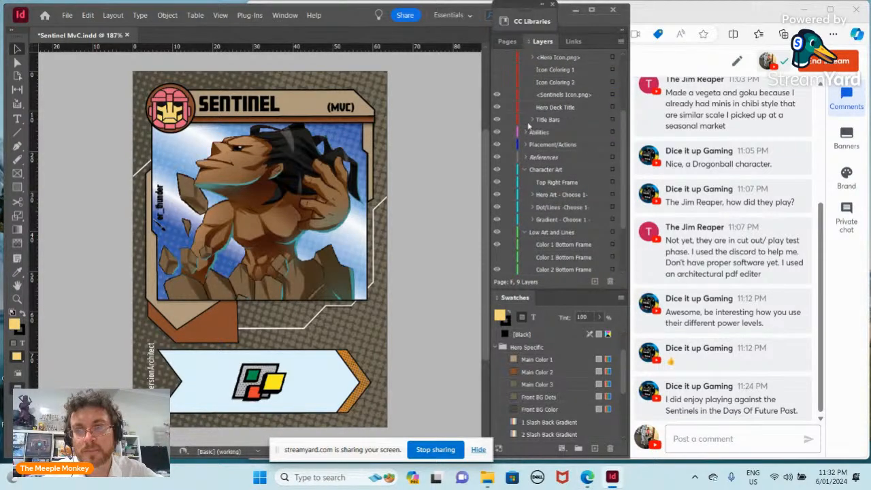
scroll(528, 128, "up", 3)
left_click(525, 83)
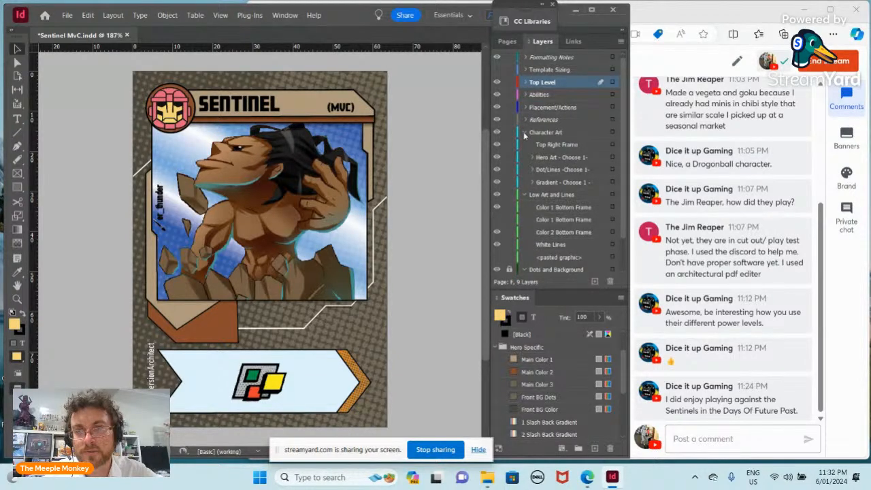
left_click(532, 157)
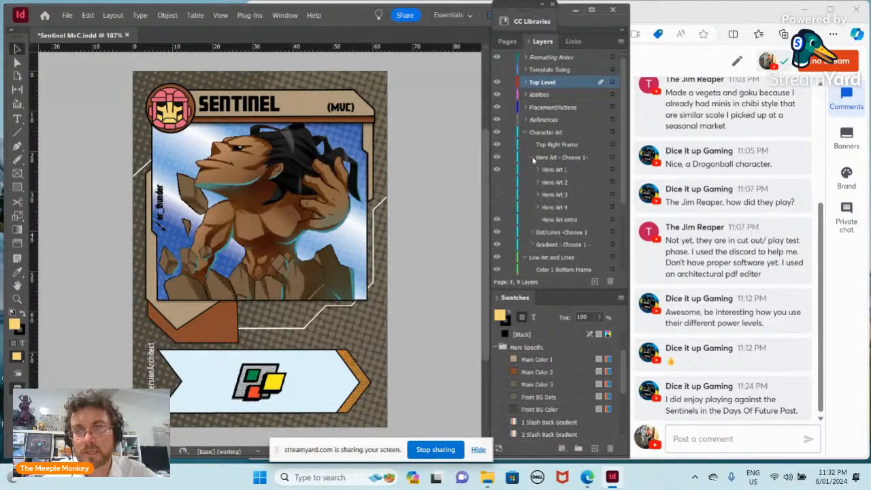
left_click(612, 158)
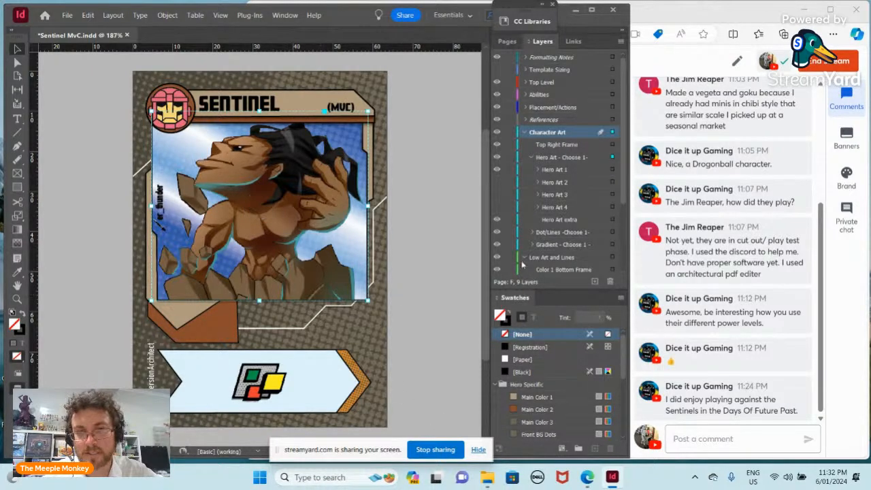
left_click(432, 450)
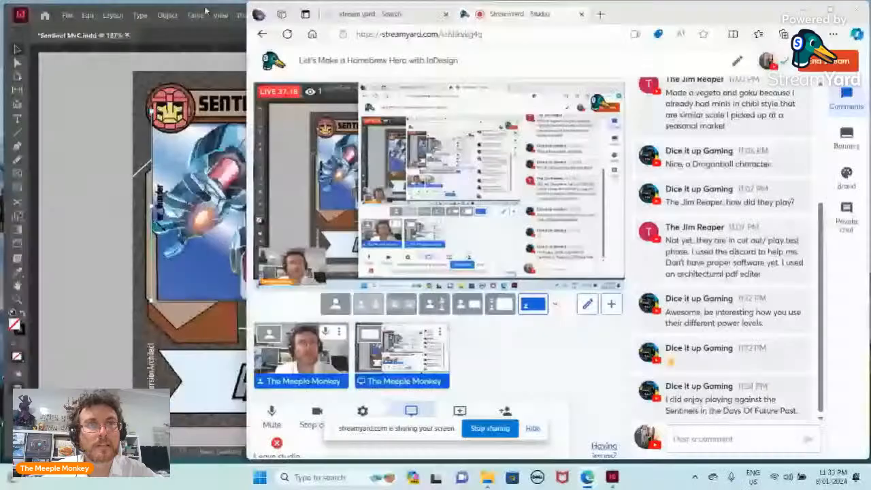
left_click(208, 11)
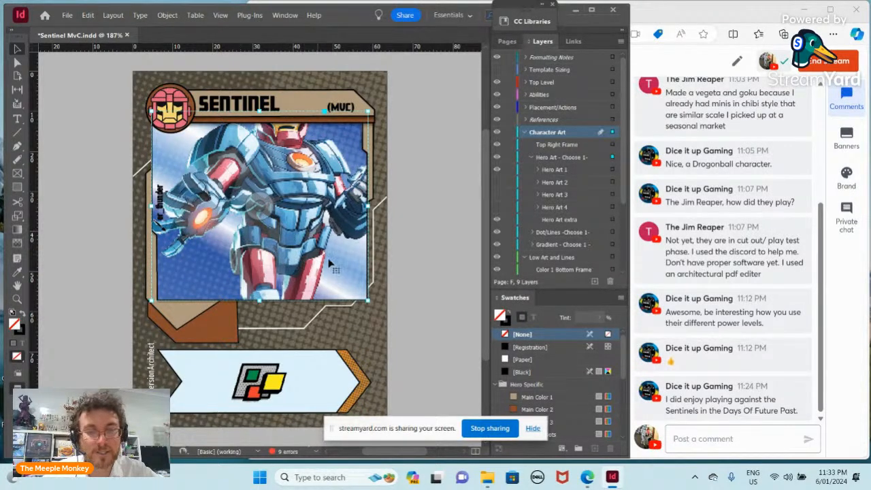
Select the Hero Art 1 image and nudge it down until the Sentinel's whole head is clear of the title bar
left_click(263, 207)
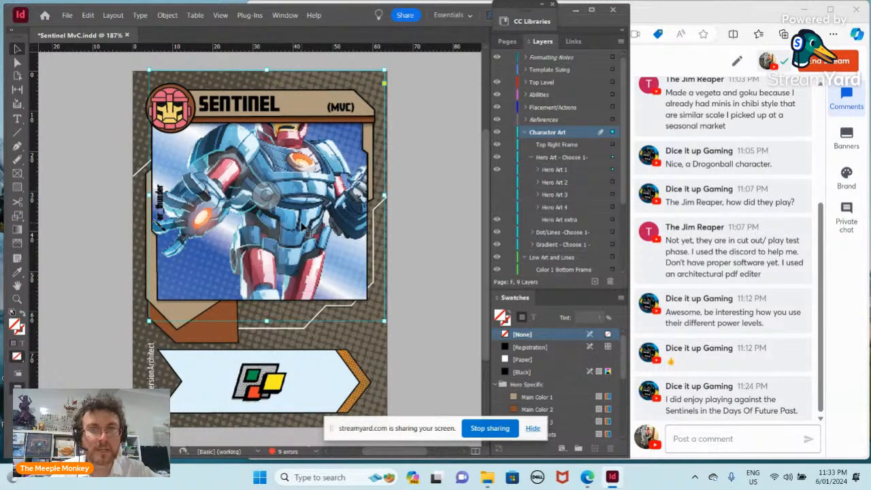
key("Down")
key("Down")
key("Down")
key("Down")
key("Down")
key("Down")
key("Down")
key("Down")
key("Down")
key("Down")
key("Down")
key("Down")
key("Down")
key("Down")
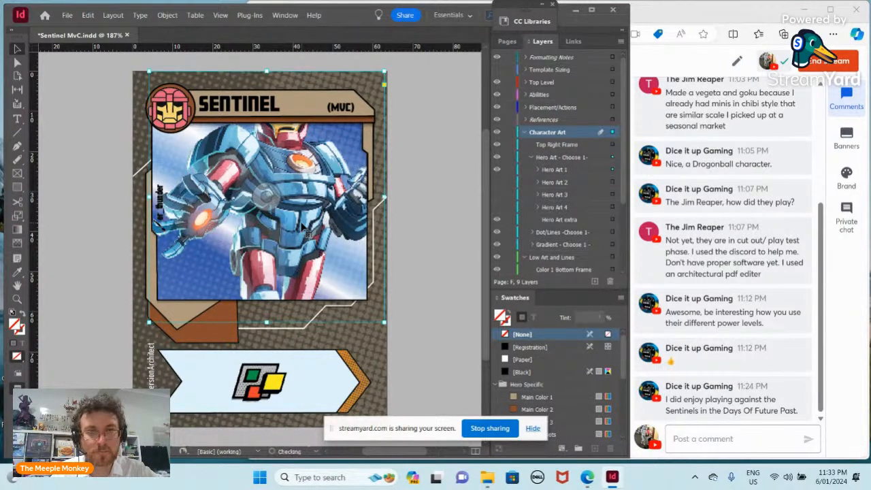
key("Down")
key("Down")
key("Down")
key("Down")
key("Down")
key("Down")
key("Down")
key("Down")
key("Down")
key("Down")
key("Down")
key("Down")
key("Down")
key("Down")
key("Down")
key("Down")
key("Down")
key("Down")
key("Down")
key("Down")
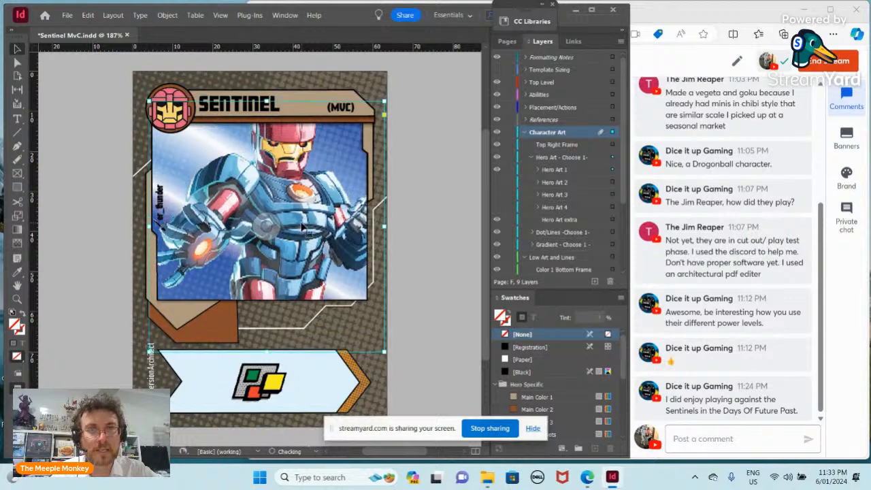
Nudge the Sentinel hero art left until its raised fist fits inside the art frame
key("Left")
key("Left")
key("Left")
key("Left")
key("Left")
key("Left")
key("Left")
key("Left")
key("Left")
key("Left")
key("Left")
key("Left")
key("Left")
key("Left")
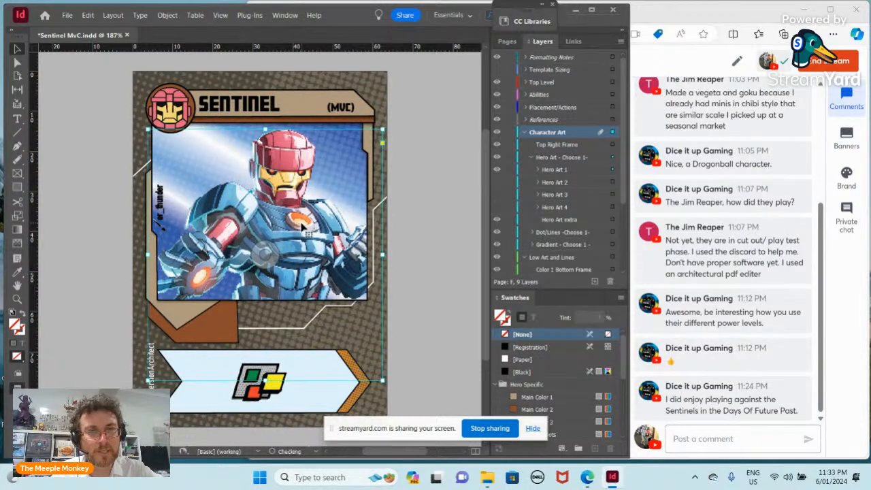
Nudge the Sentinel hero art up and slightly right until the top of the head meets the title bar
key("Up")
key("Up")
key("Up")
key("Up")
key("Up")
key("Up")
key("Up")
key("Up")
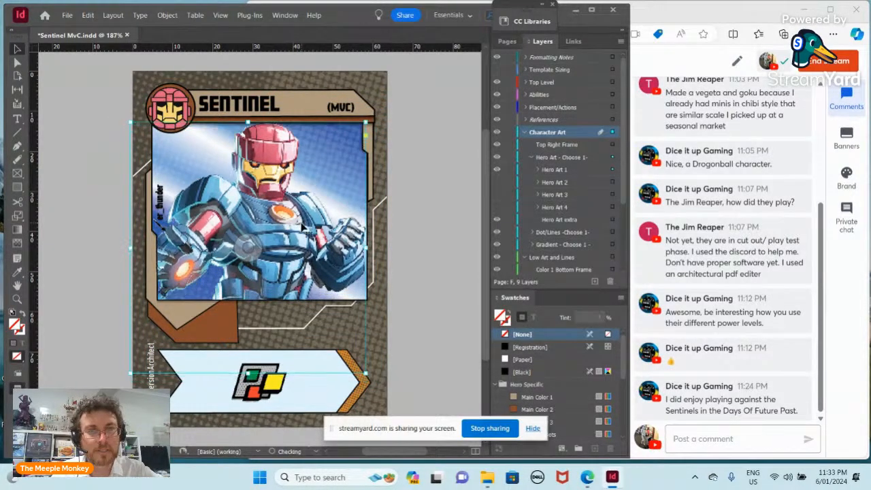
key("Right")
key("Right")
key("Right")
key("Right")
key("Up")
key("Up")
key("Up")
key("Up")
key("Up")
key("Up")
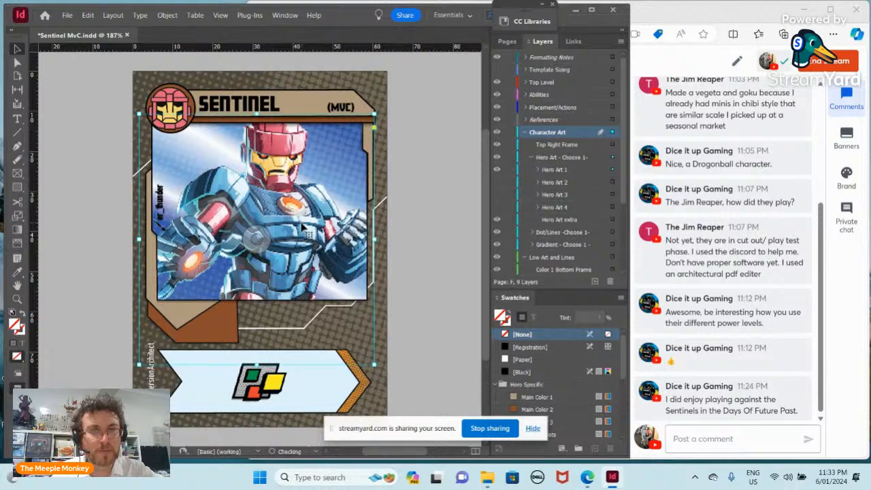
Fine-tune the hero art's position so both hands stay inside the frame and the head sits just under the title bar
key("Right")
key("Right")
key("Right")
key("Right")
key("Right")
key("Right")
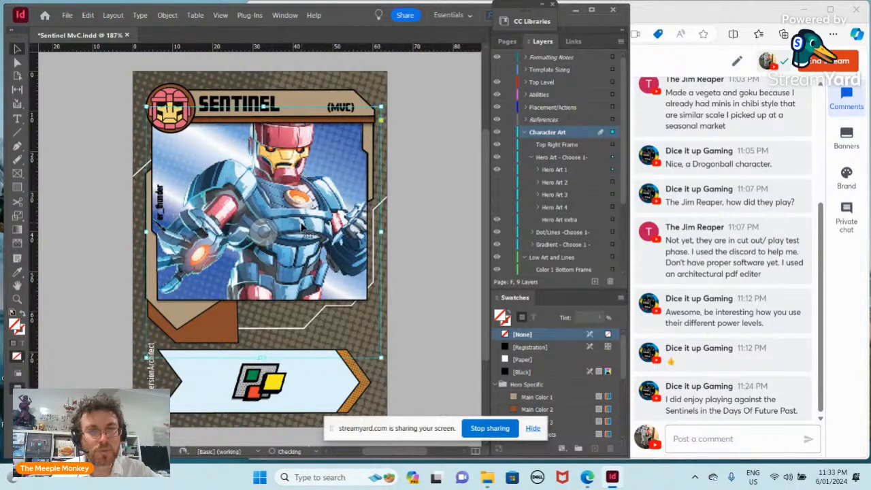
key("Left")
key("Left")
key("Left")
key("Left")
key("Left")
key("Left")
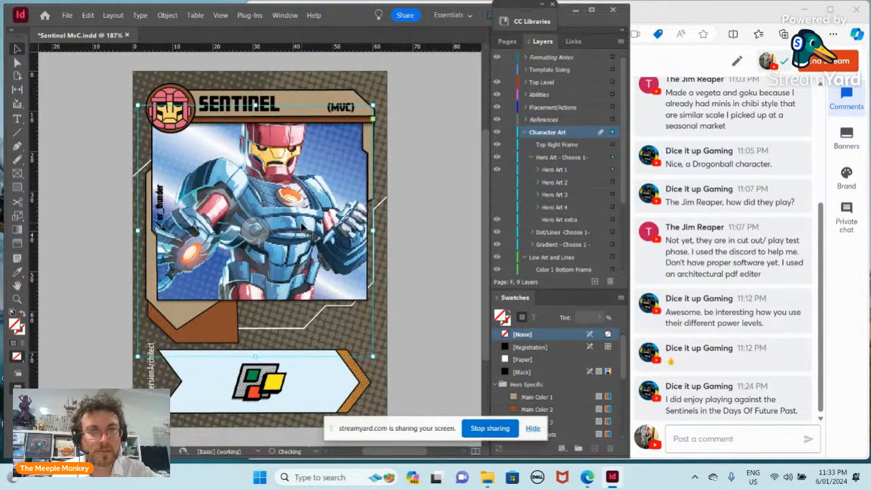
key("Up")
key("Up")
key("Down")
key("Down")
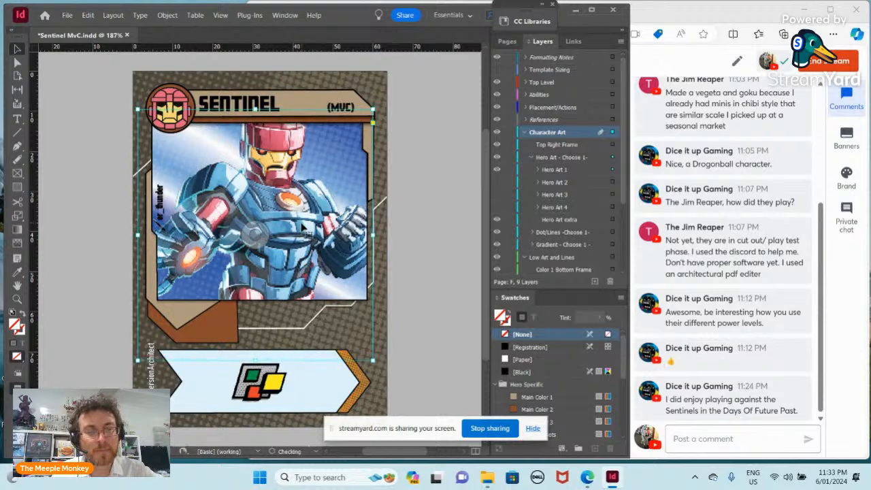
key("Right")
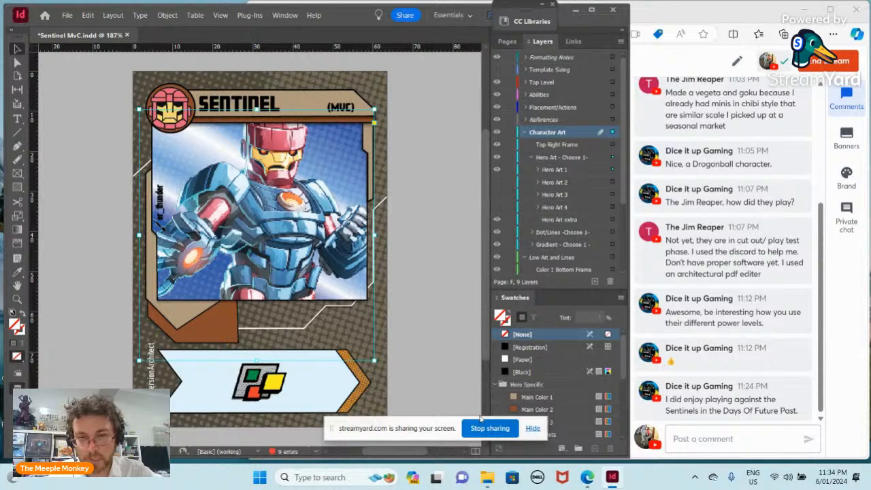
Move the screen-sharing bar clear of the swatches and look through the Hero Specific swatches
left_click_drag(401, 423, 357, 446)
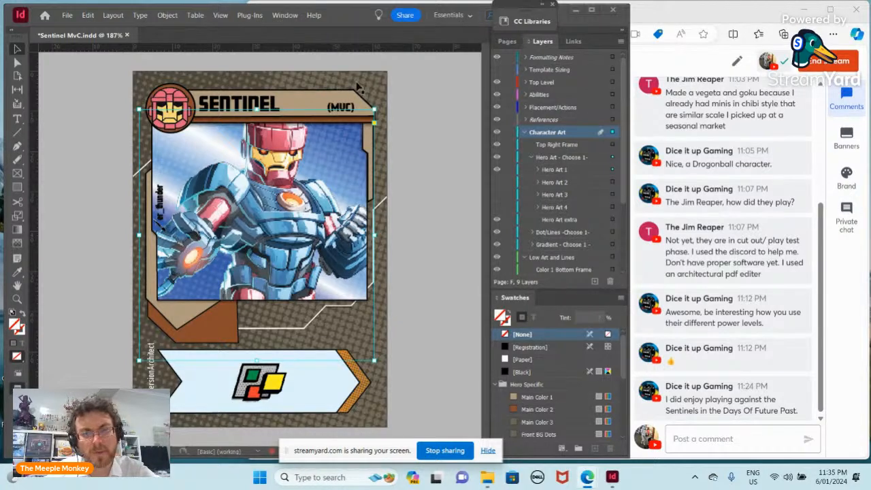
scroll(553, 430, "down", 5)
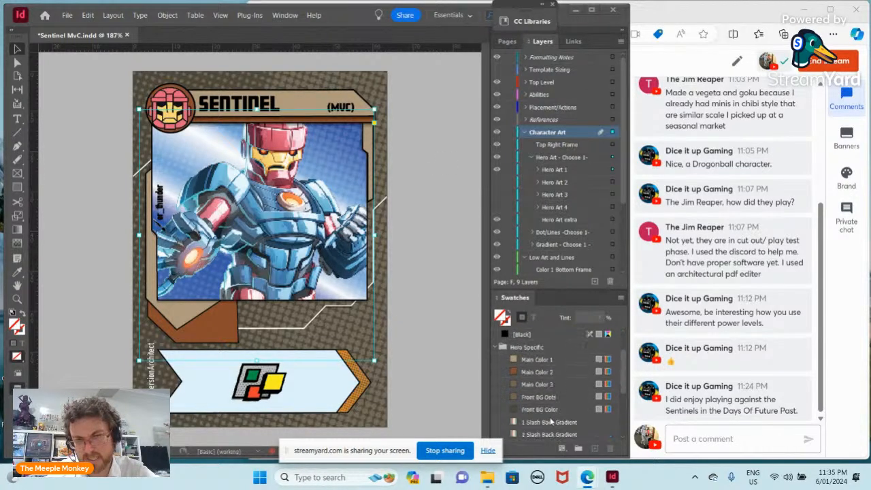
scroll(537, 413, "down", 2)
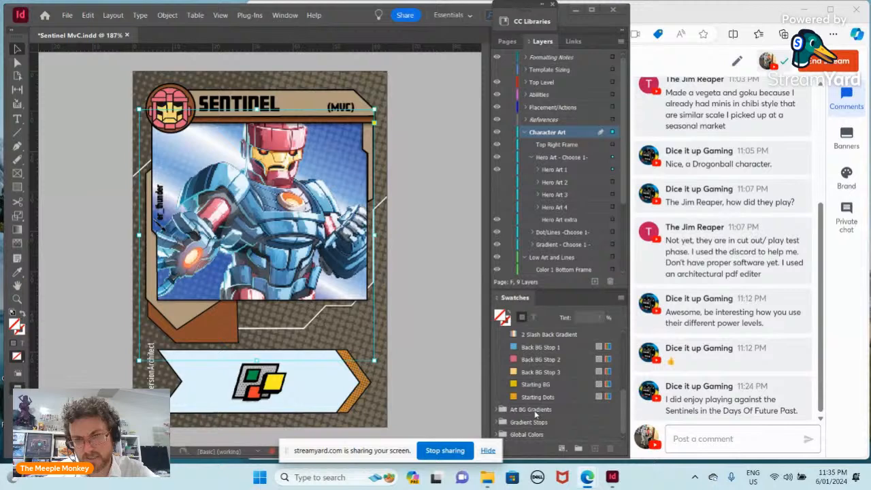
scroll(535, 414, "up", 6)
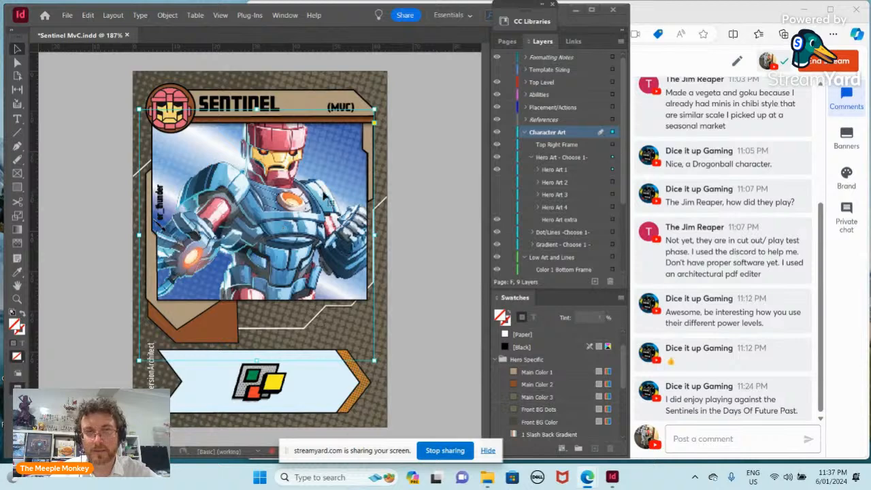
Try filling the hero art frame with the Main Color 1 swatch and undo it
left_click(515, 373)
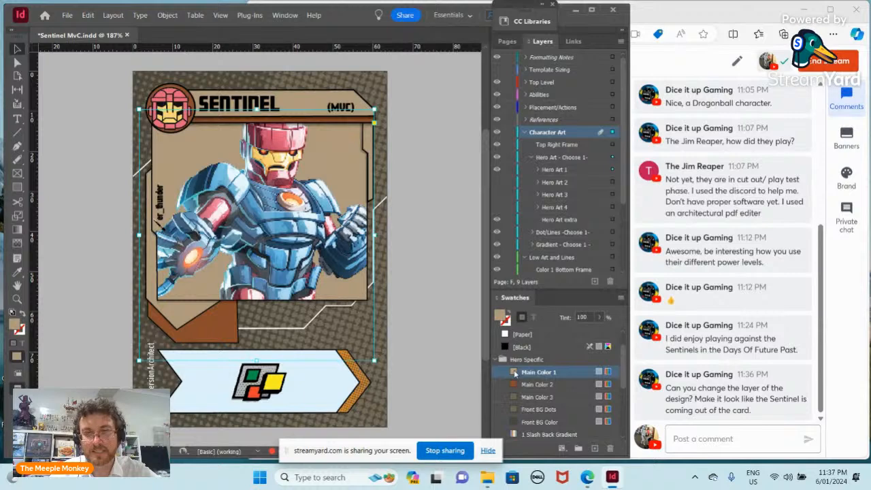
left_click(87, 15)
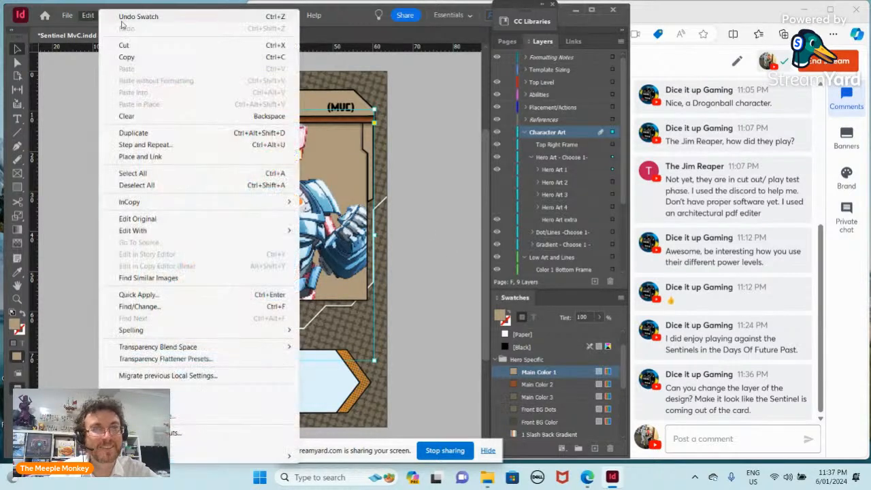
left_click(138, 17)
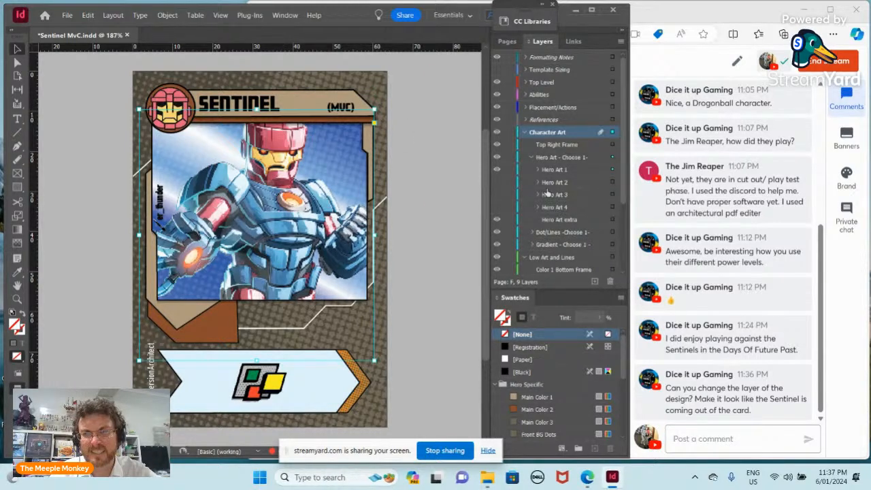
Check the fill swatches of the upper Color 1 Bottom Frame and the Top Right Frame
scroll(548, 194, "down", 3)
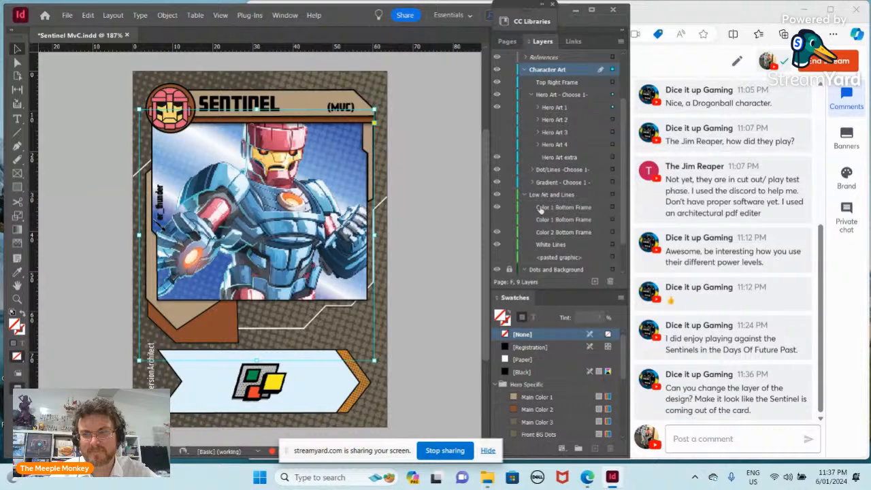
scroll(541, 197, "down", 1)
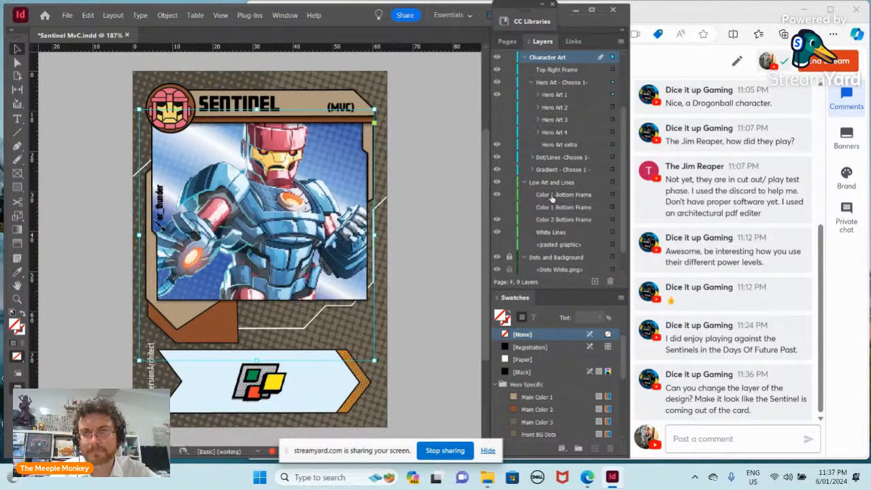
left_click(612, 195)
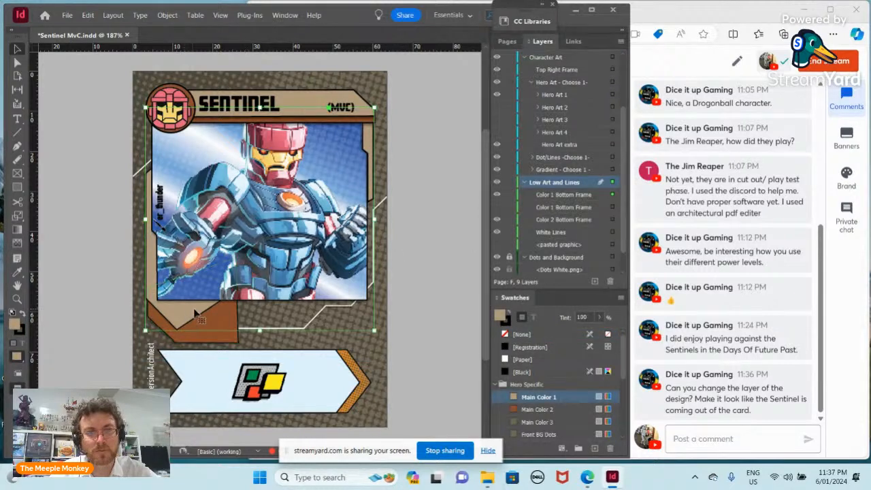
scroll(563, 245, "up", 6)
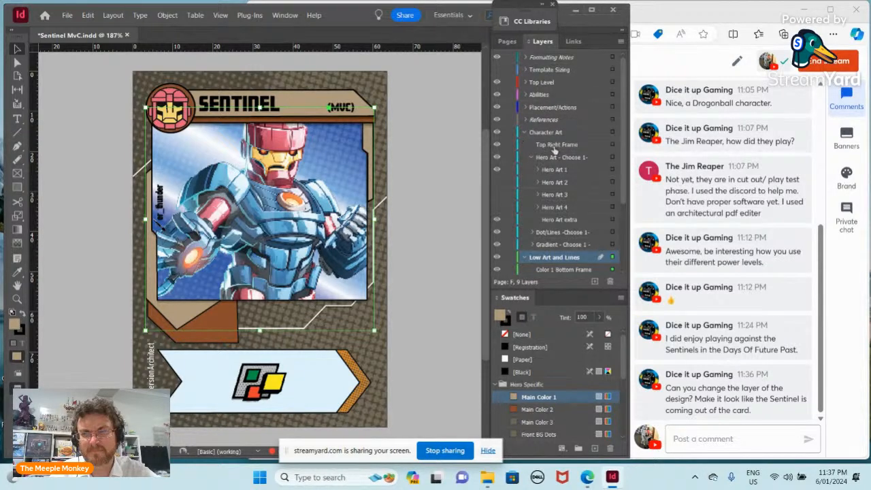
left_click(611, 145)
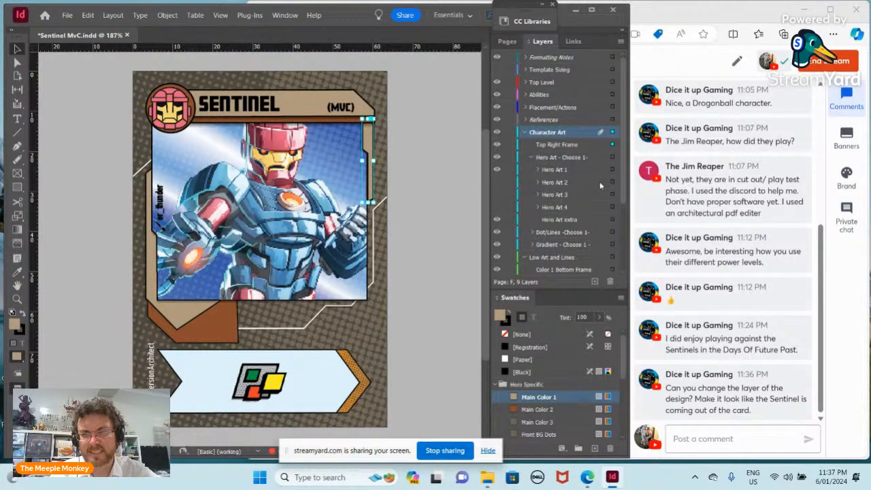
scroll(598, 200, "down", 4)
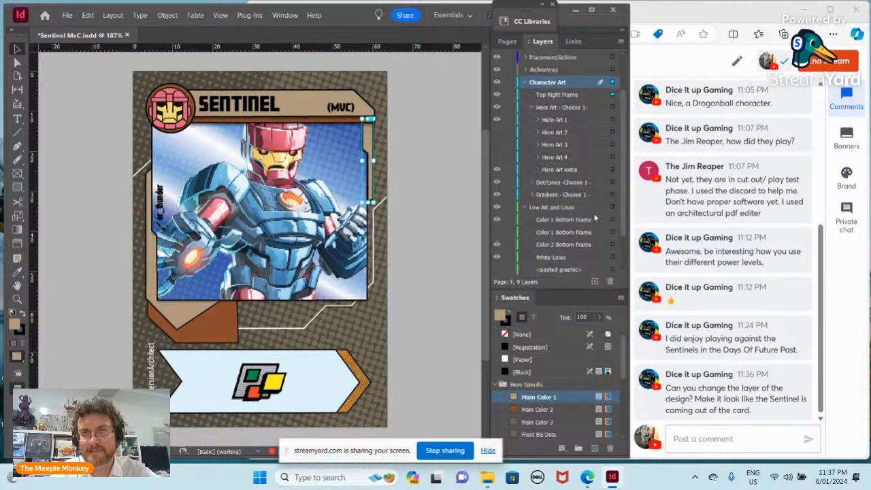
scroll(592, 218, "down", 1)
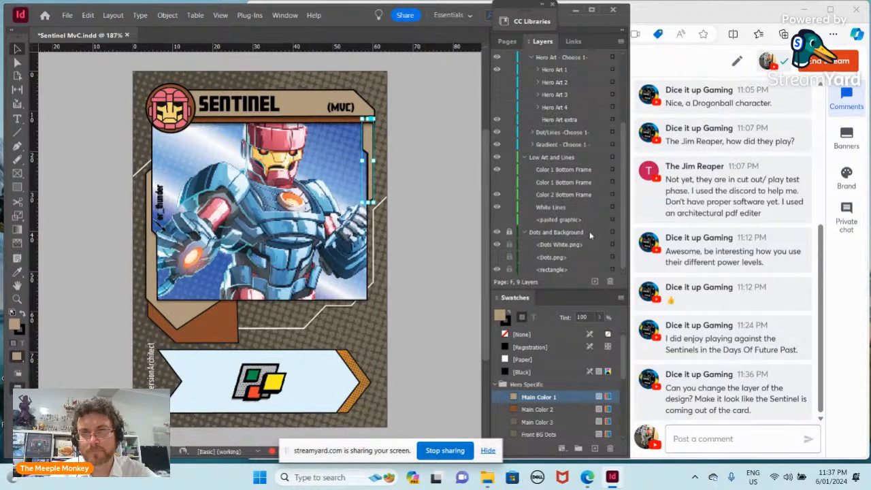
scroll(562, 227, "up", 5)
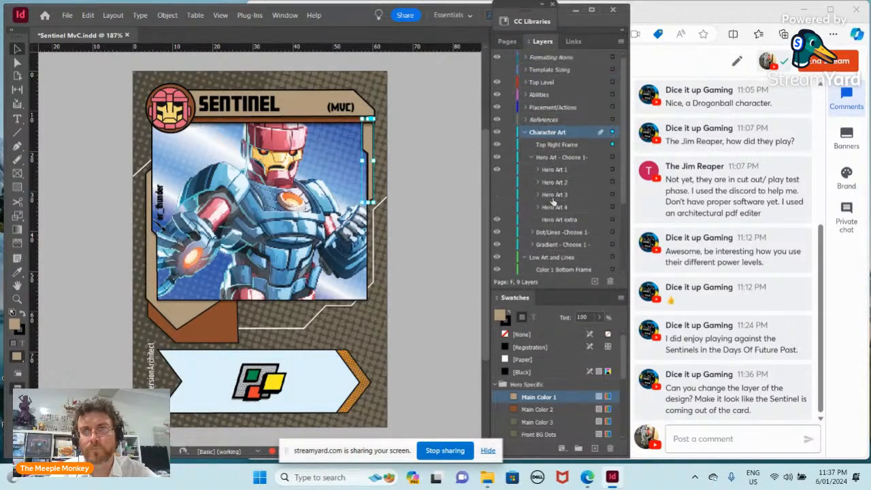
Expand the Top Level layer and its Title Bars group, and select the Title Bar object
left_click(612, 83)
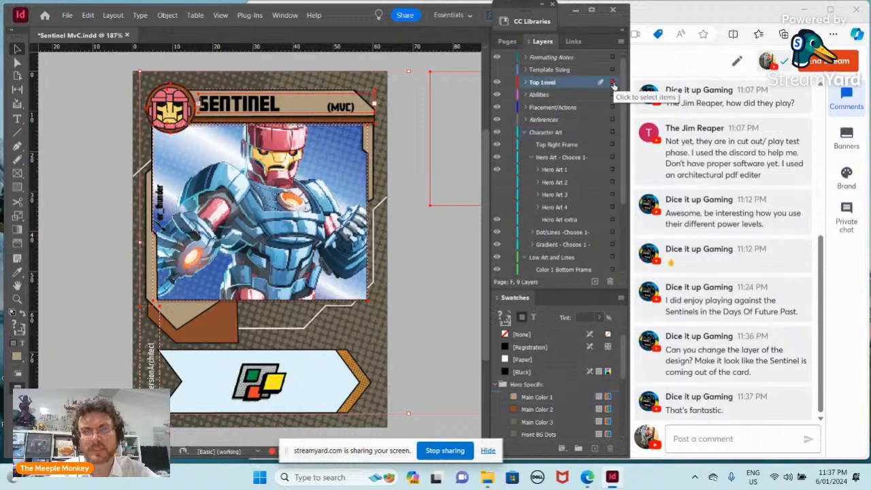
left_click(526, 82)
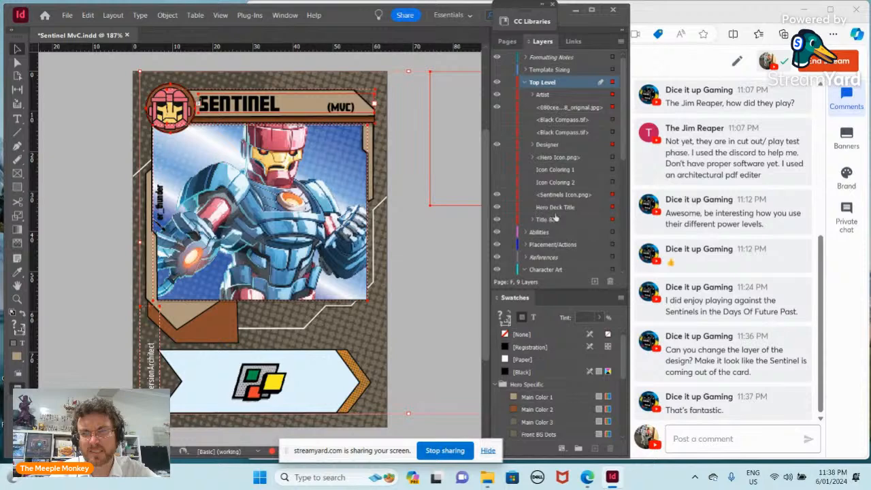
left_click(532, 220)
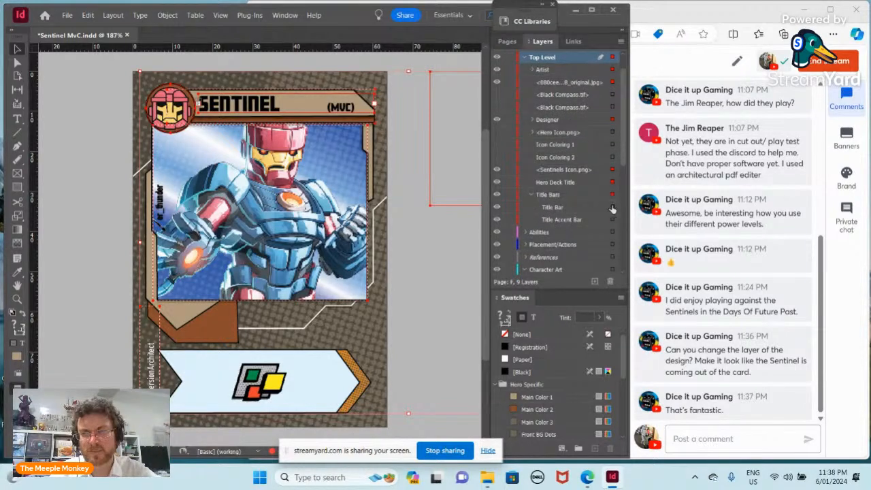
left_click(612, 207)
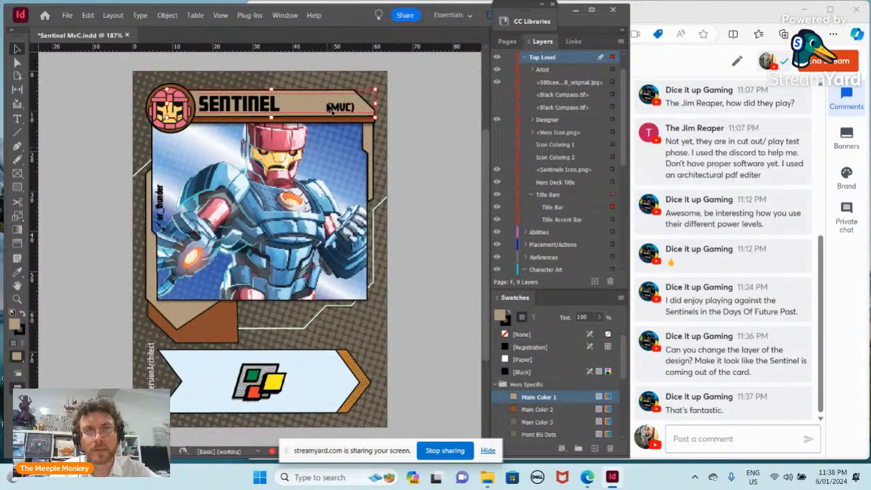
Change the Main Color 1 swatch to the yellow sampled from the Sentinels icon, RGB 247, 215, 119
double_click(513, 400)
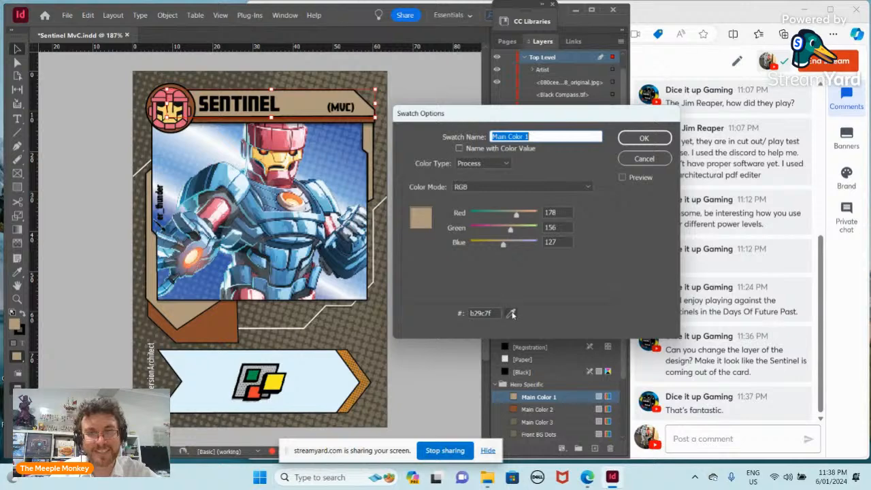
left_click(512, 313)
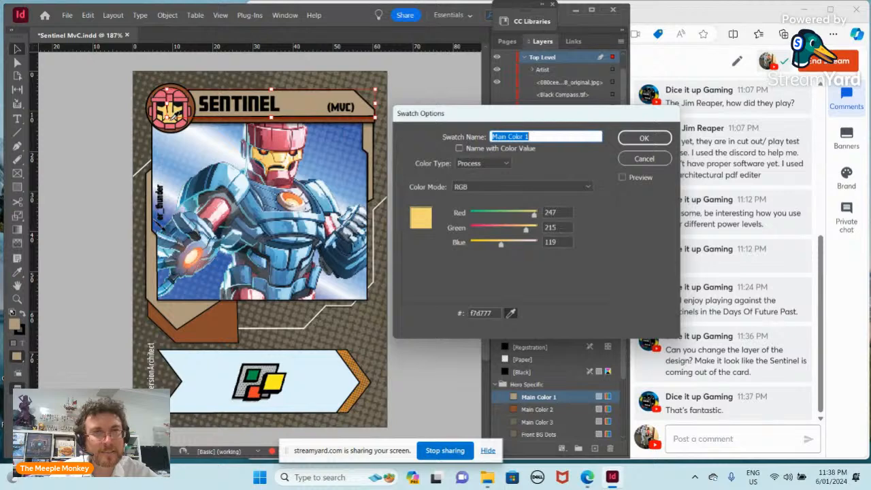
left_click(169, 121)
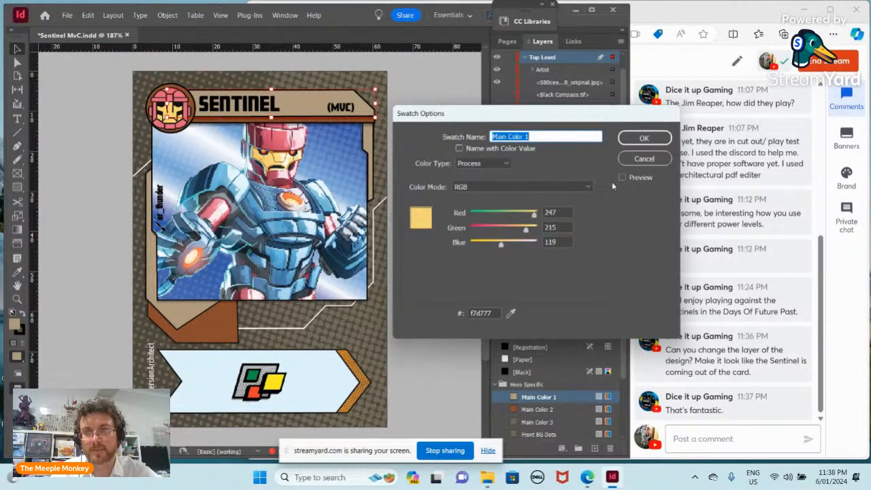
left_click(643, 139)
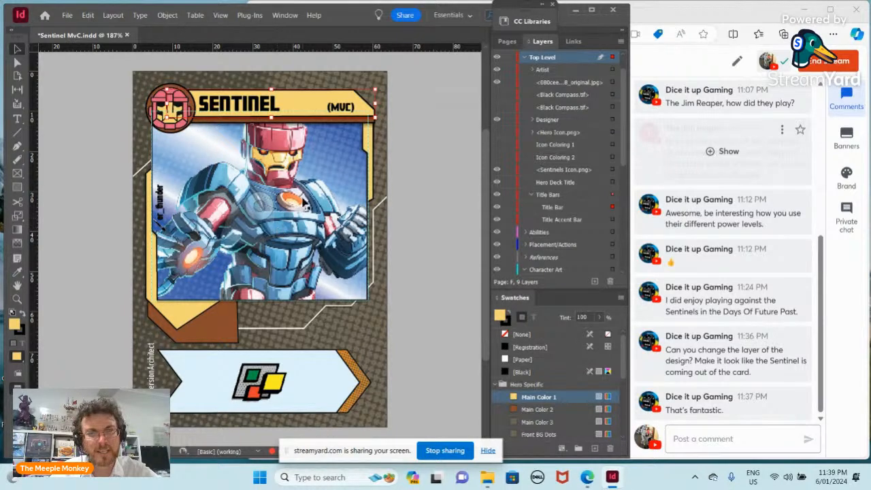
Try Main Color 2 as the title bar's fill and switch it back to Main Color 1
left_click(516, 409)
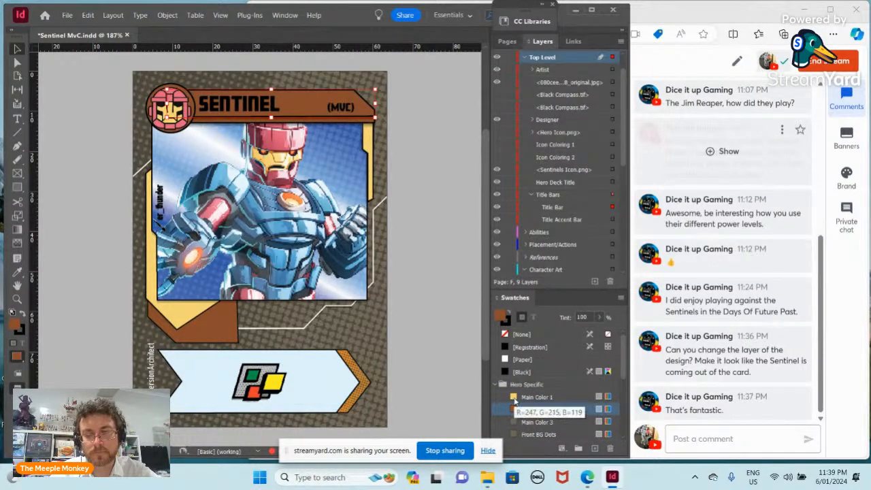
left_click(515, 399)
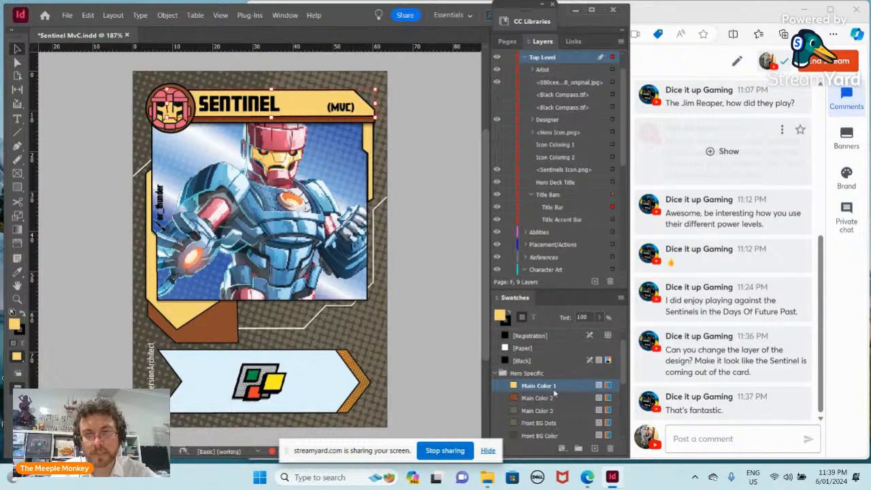
Select the Title Accent Bar and change the Main Color 2 swatch to the light blue sampled from the Sentinel's armour, RGB 96, 172, 211
left_click(612, 220)
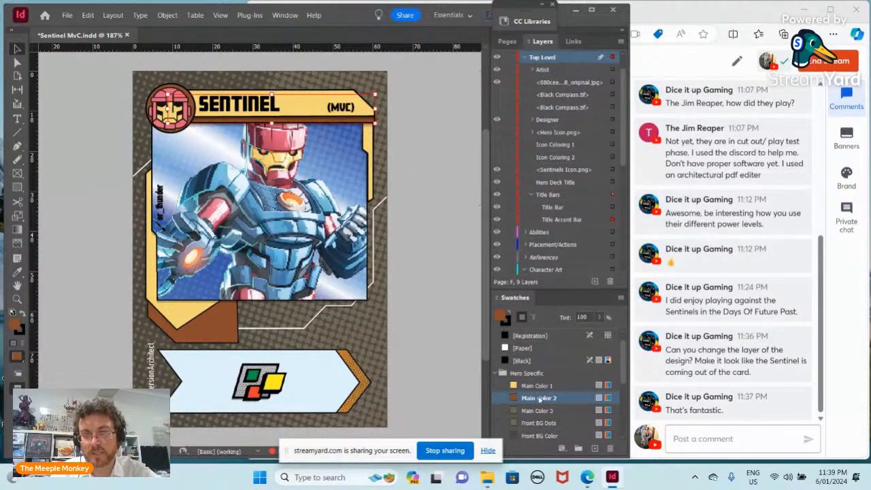
double_click(514, 399)
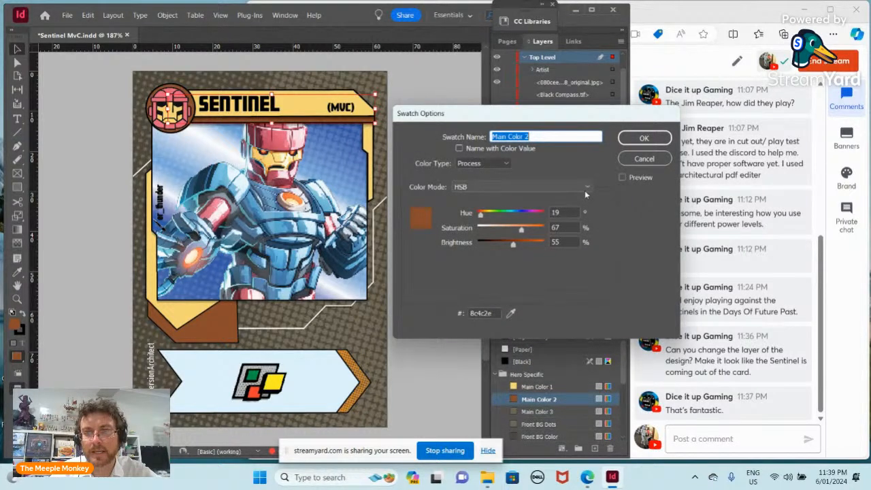
left_click(585, 195)
left_click(487, 249)
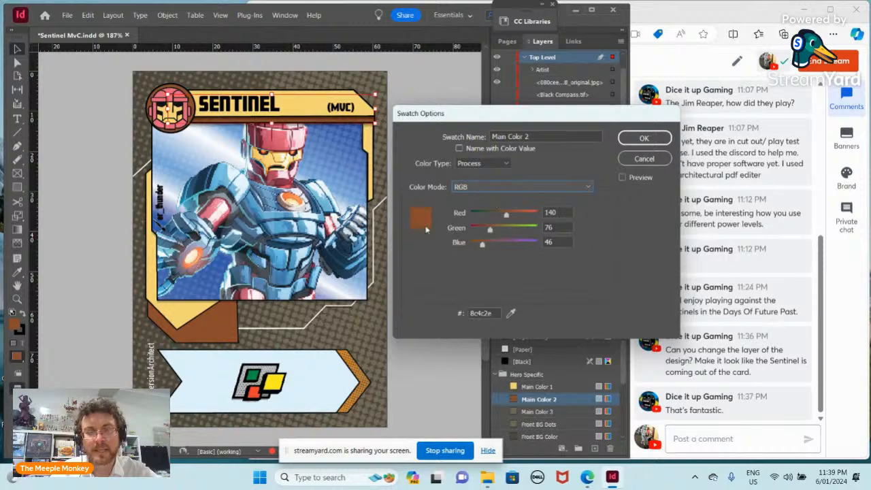
left_click(510, 313)
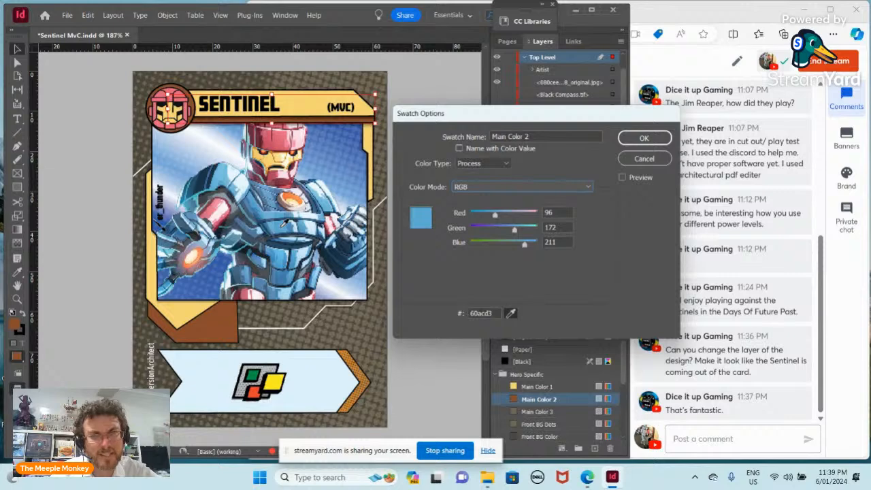
left_click(284, 223)
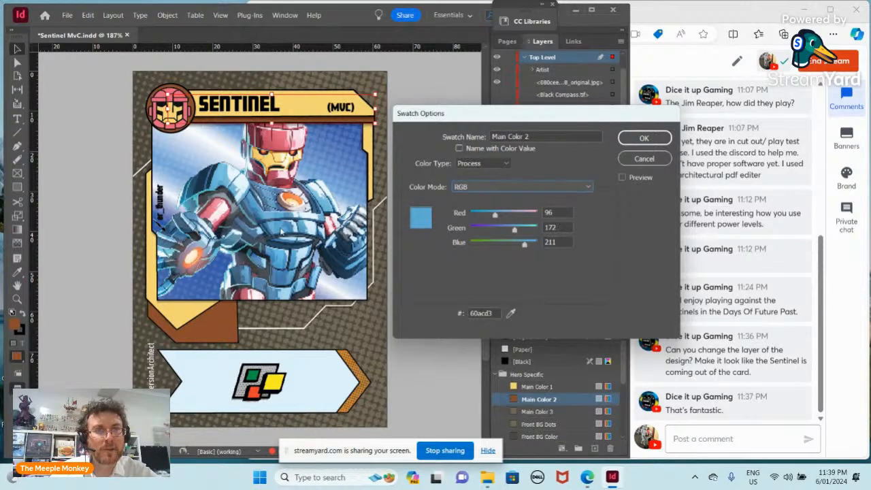
left_click(644, 138)
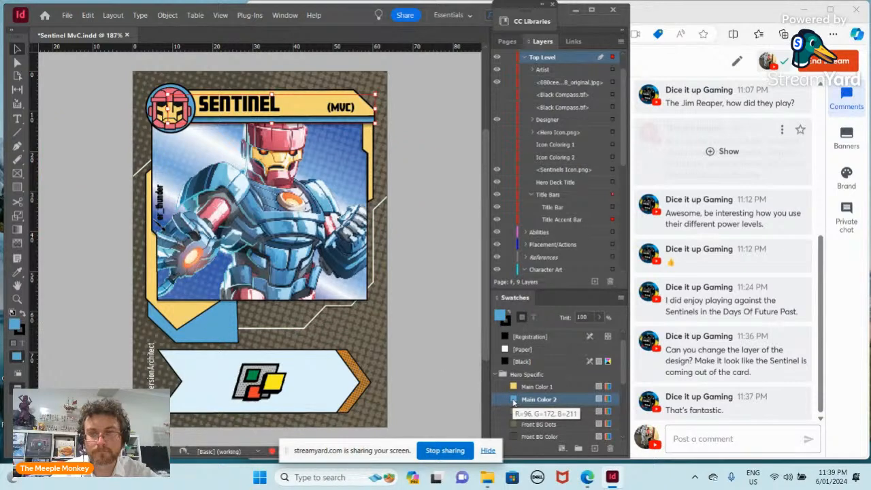
Resample the Main Color 2 swatch from the Sentinel's torso as a darker blue, RGB 78, 142, 187
left_click(590, 220)
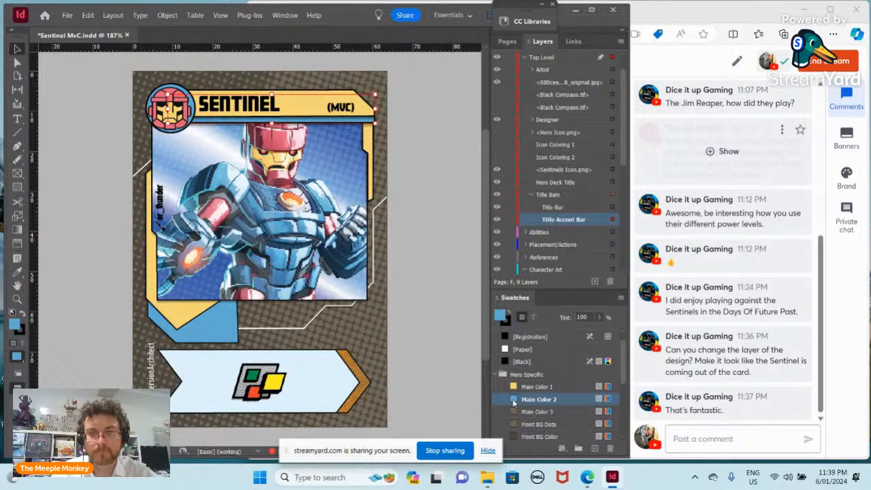
double_click(513, 401)
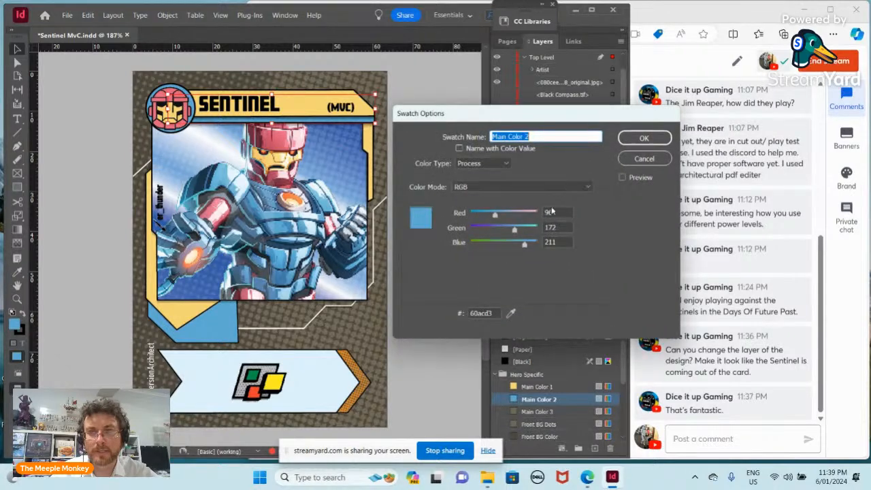
left_click(510, 313)
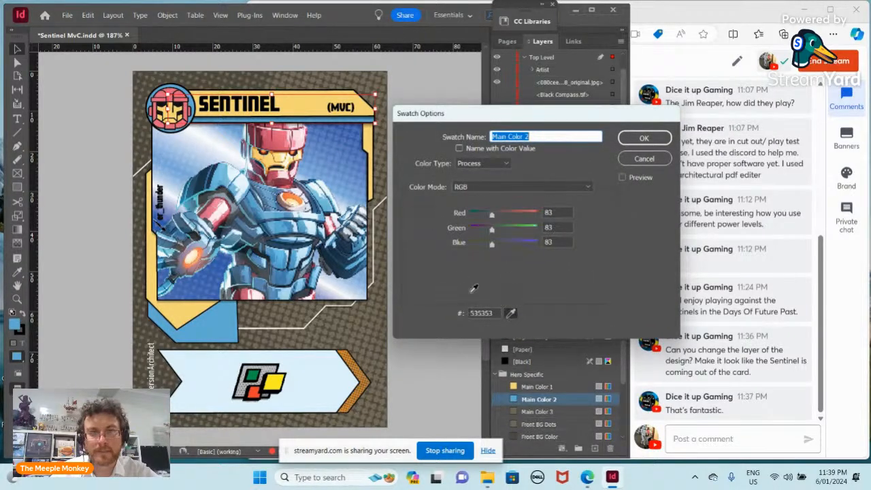
left_click(290, 226)
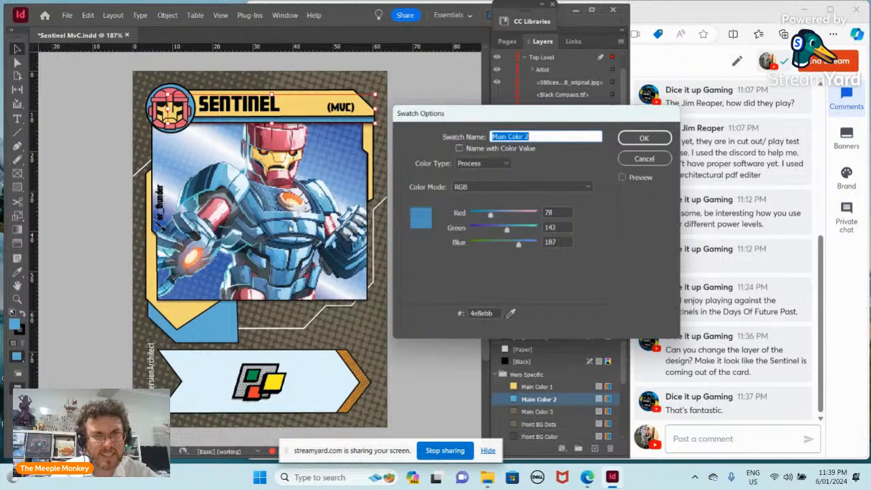
left_click(642, 138)
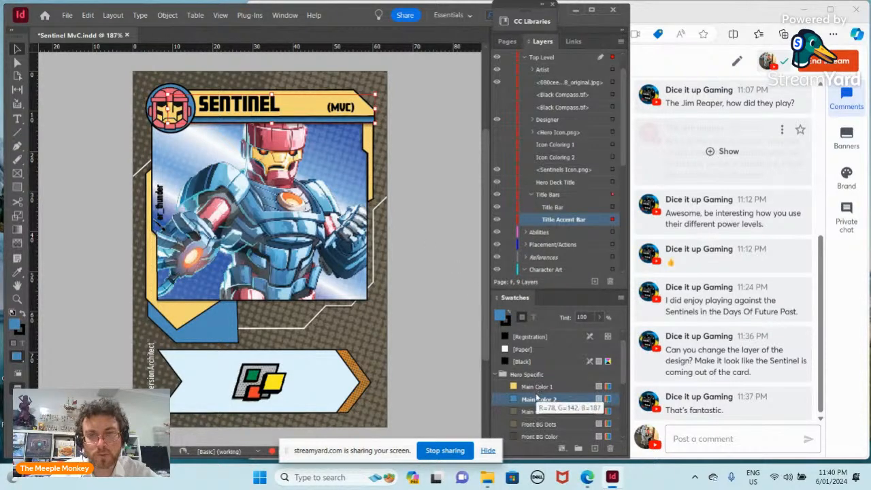
Examine the hero-specific swatches and the objects in the Dots and Background layer
scroll(534, 398, "down", 3)
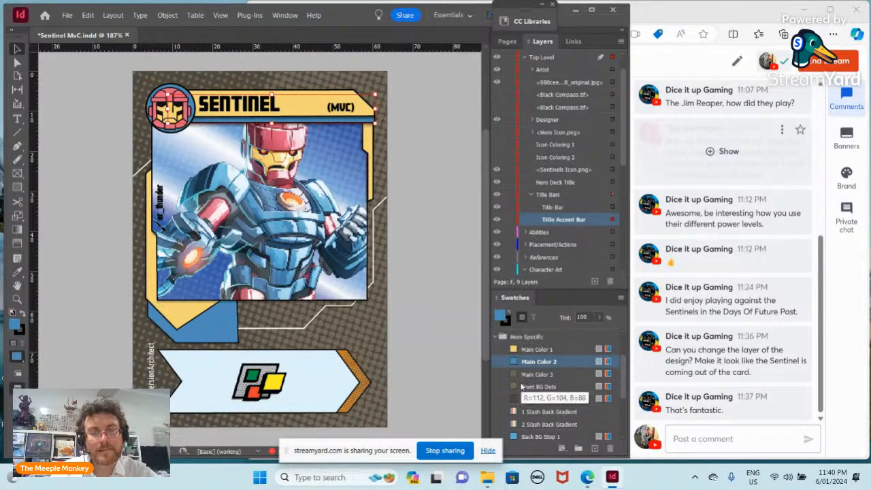
scroll(521, 386, "down", 2)
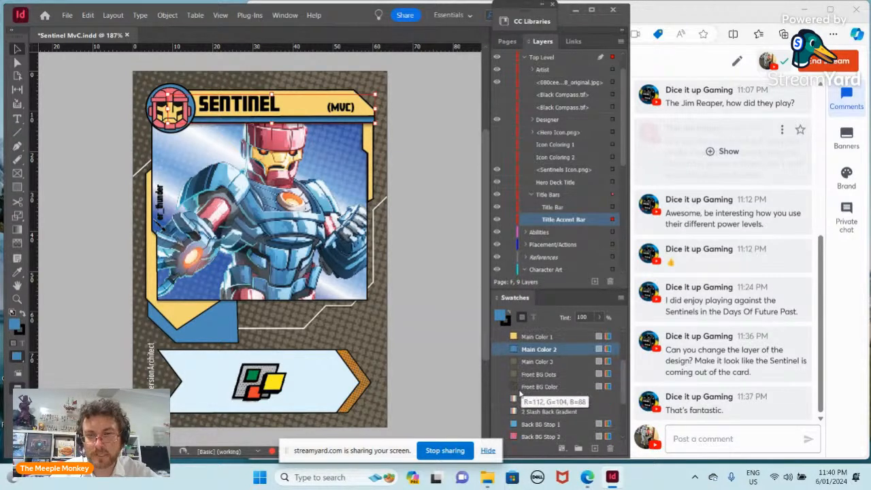
scroll(521, 395, "up", 2)
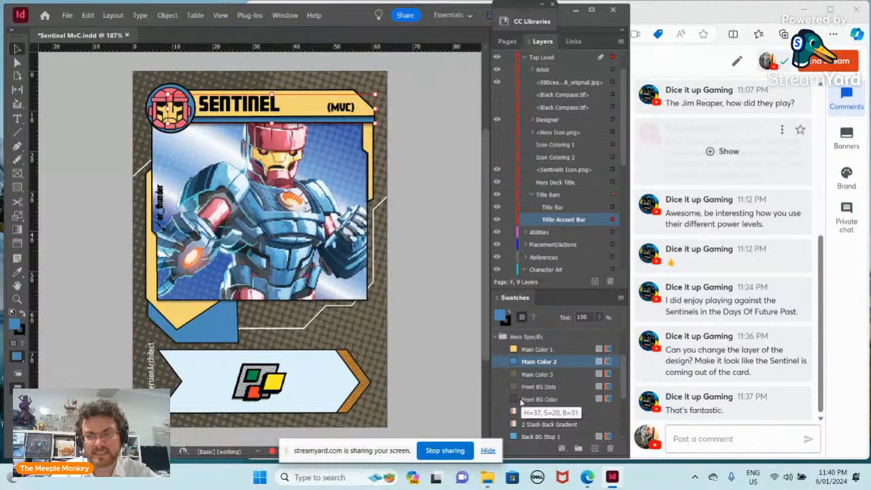
scroll(538, 250, "down", 2)
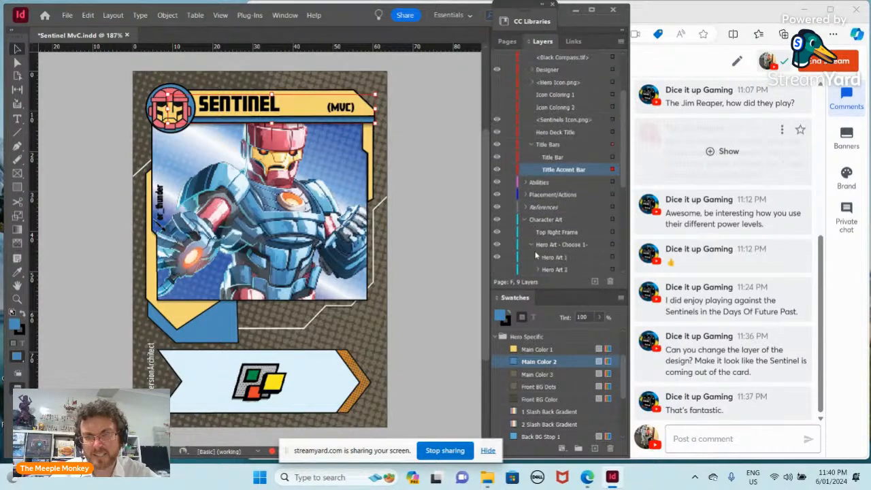
scroll(536, 254, "down", 7)
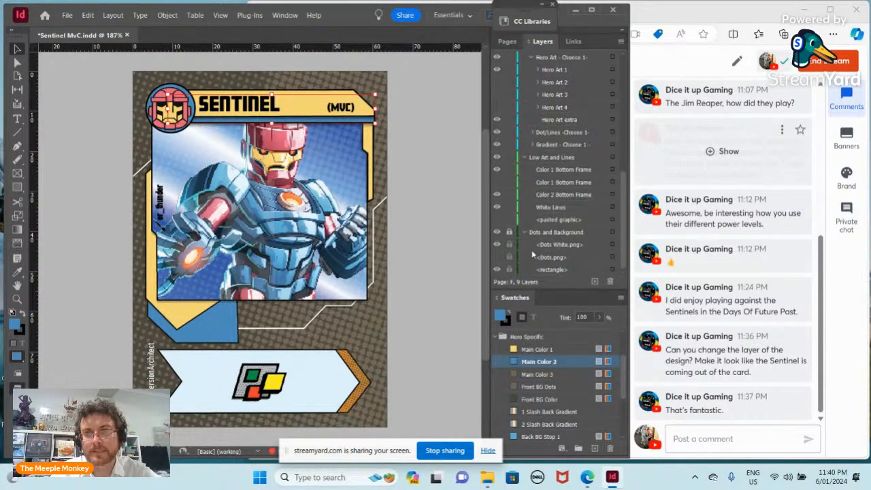
left_click(524, 232)
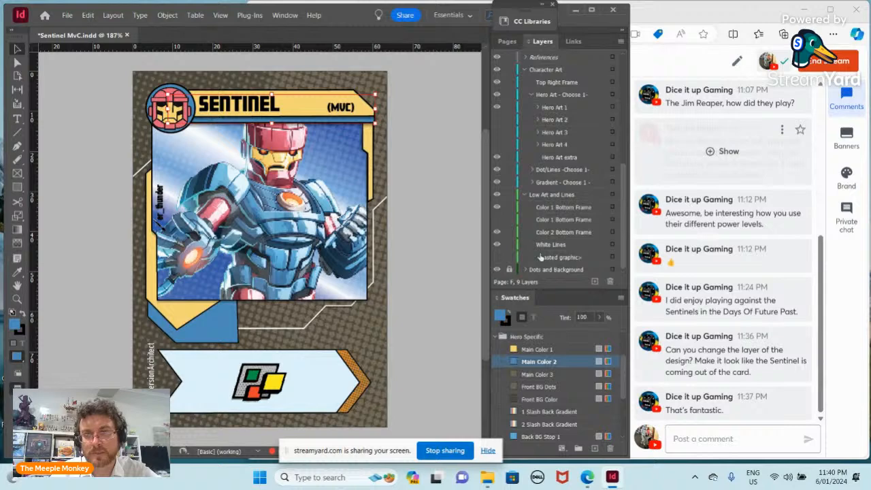
left_click(525, 270)
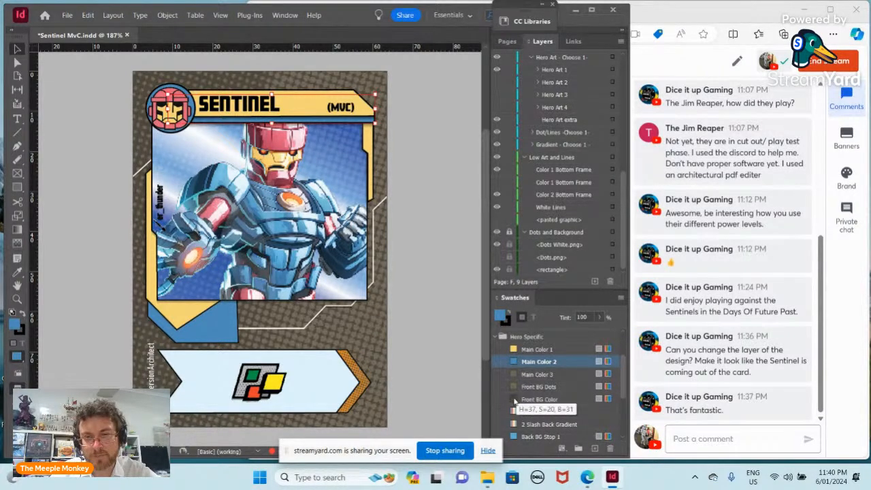
Try the Front BG Color swatch as the Title Accent Bar's fill and undo it
left_click(515, 401)
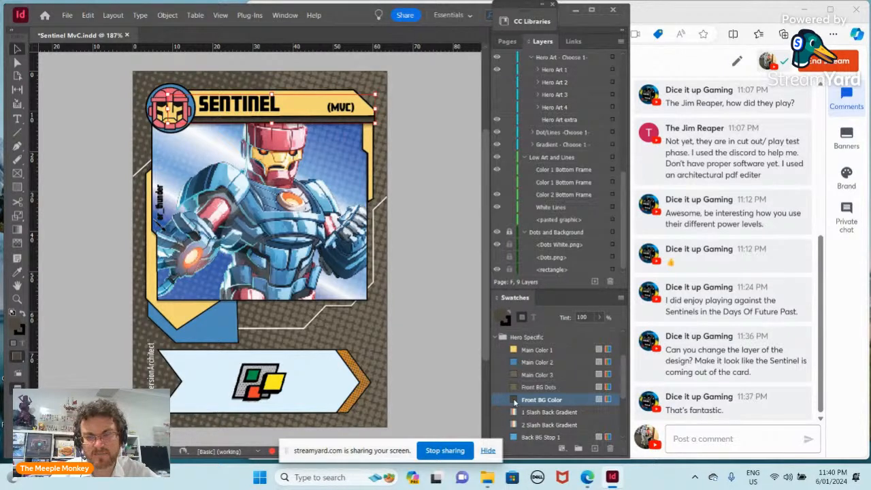
left_click(92, 18)
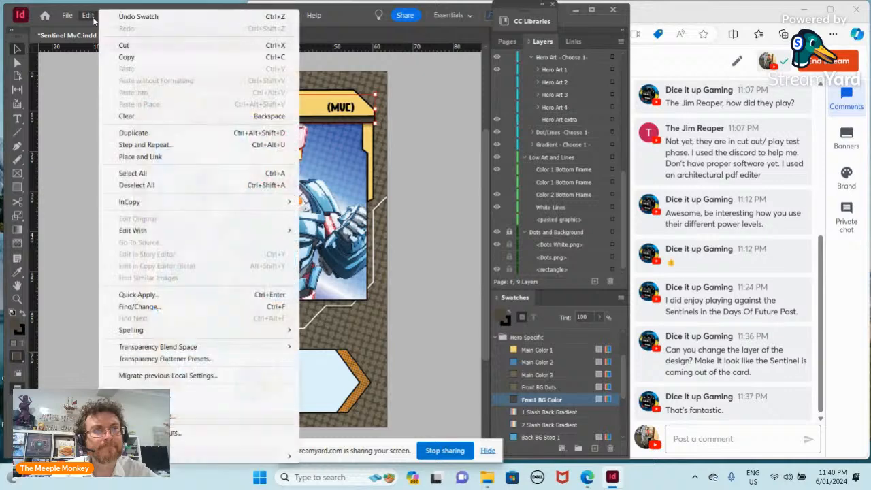
left_click(132, 17)
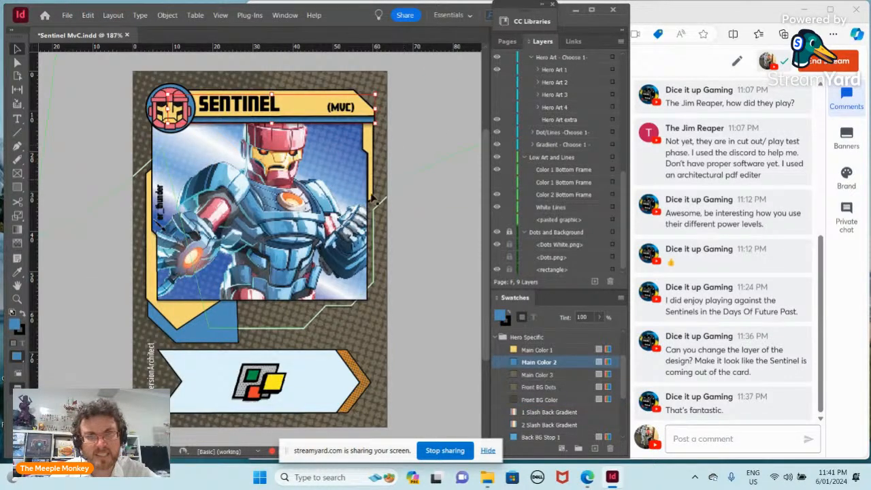
Try to select the card's background directly on the page
left_click(352, 328)
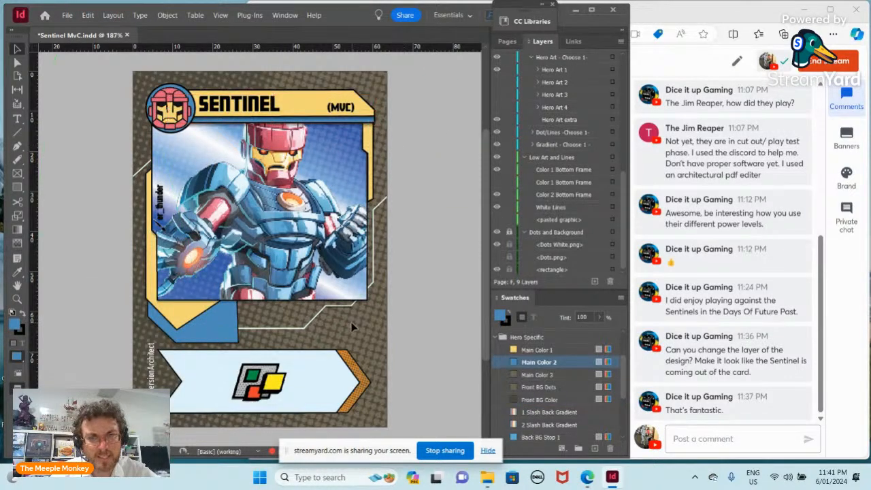
left_click(154, 85)
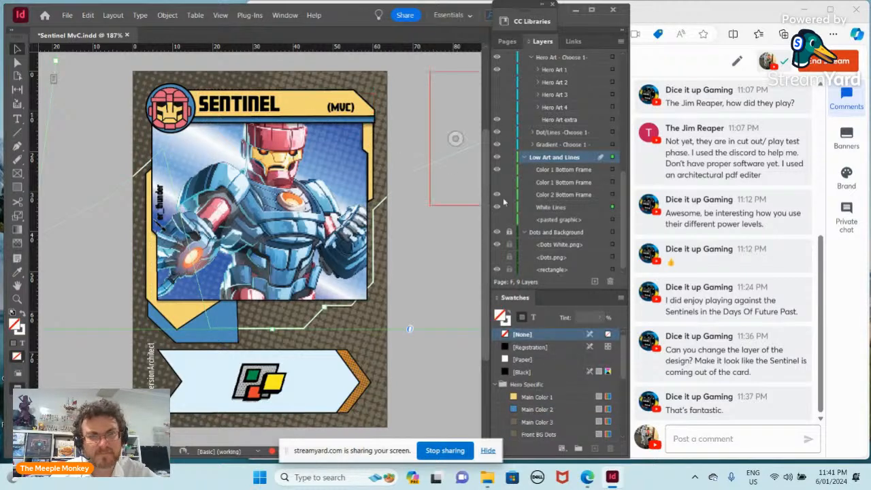
left_click(205, 417)
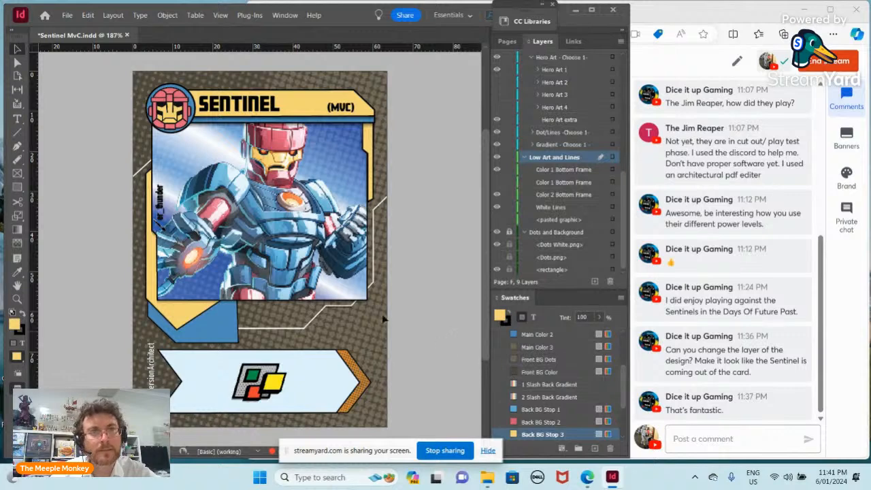
left_click(136, 83)
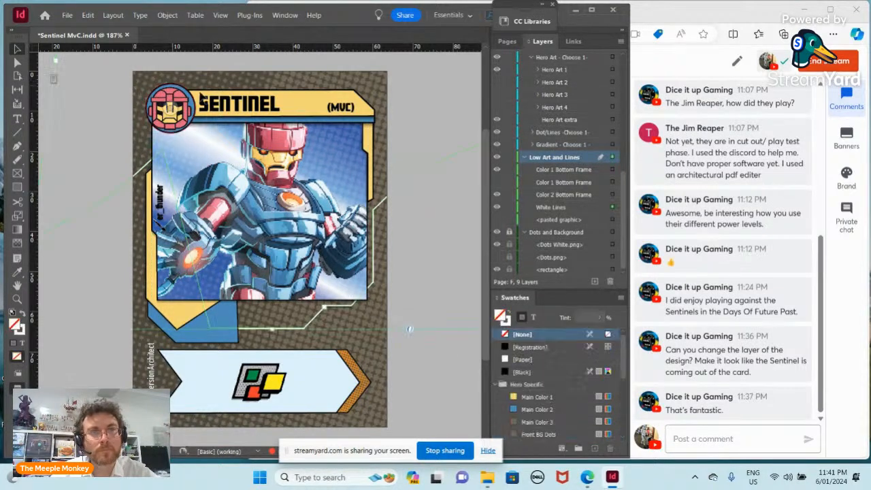
Try changing the Front BG Color swatch to the dark red sampled from the hero art, RGB 128, 48, 70, with the White Lines selected
scroll(535, 409, "down", 1)
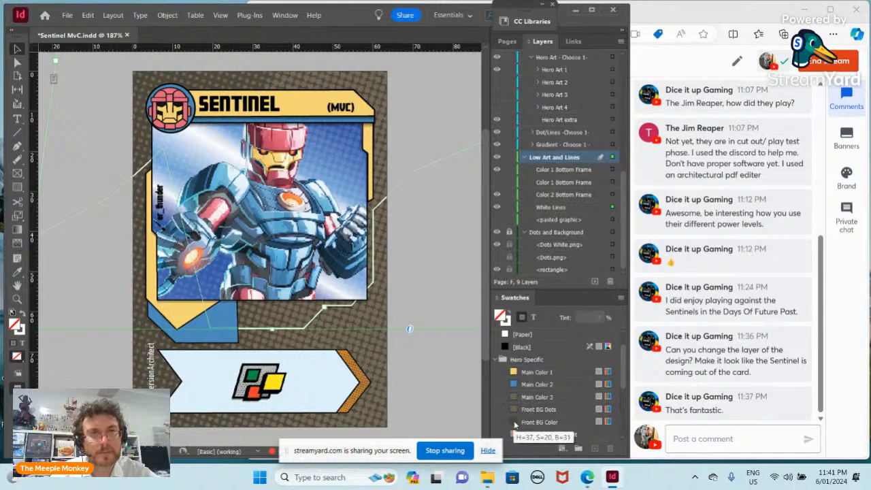
double_click(515, 422)
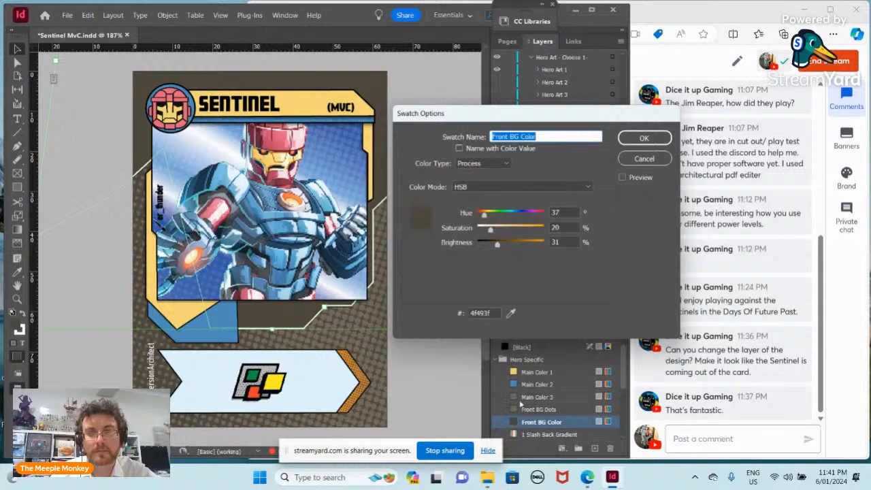
left_click(589, 189)
left_click(514, 250)
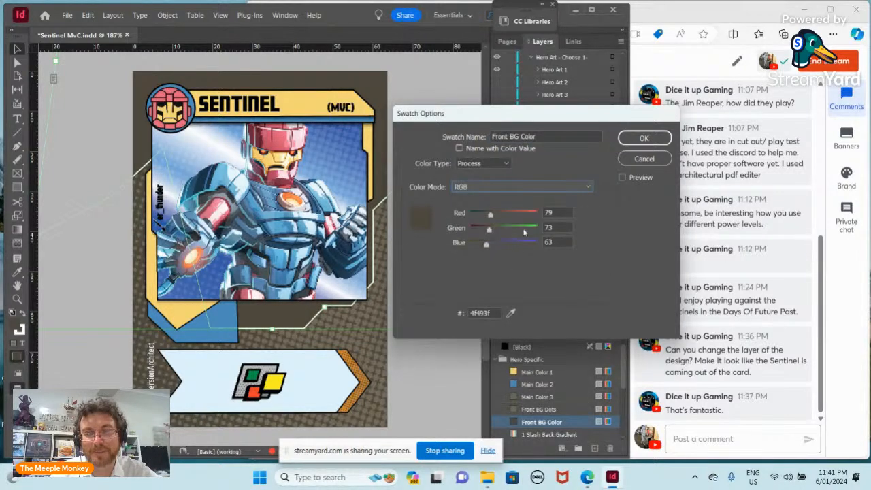
left_click(511, 313)
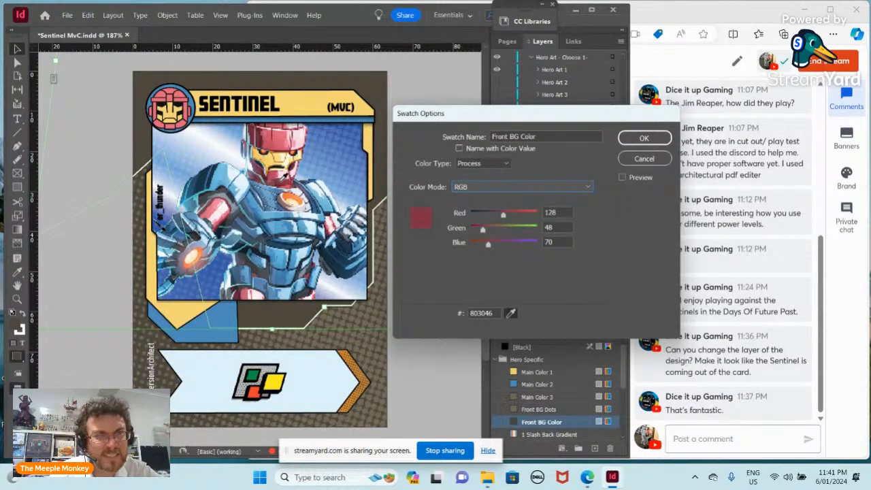
left_click(640, 140)
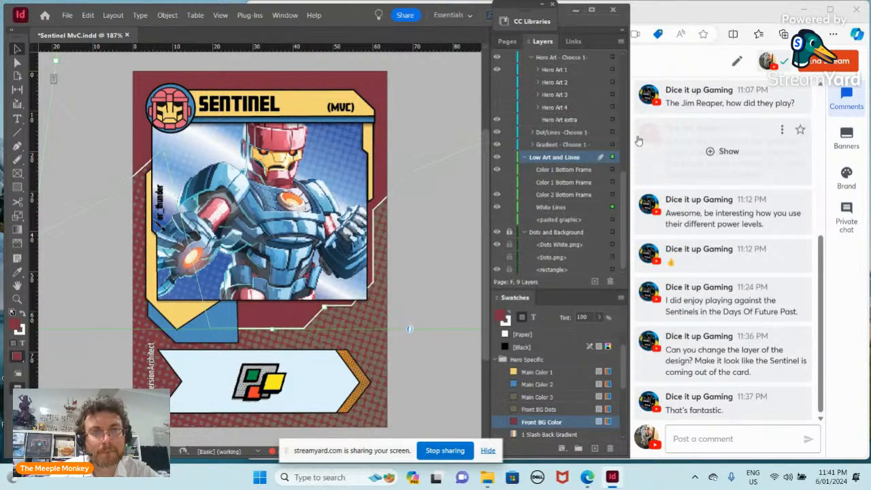
Undo the Front BG Color swatch change and the fill it applied to the White Lines
left_click(85, 17)
left_click(127, 20)
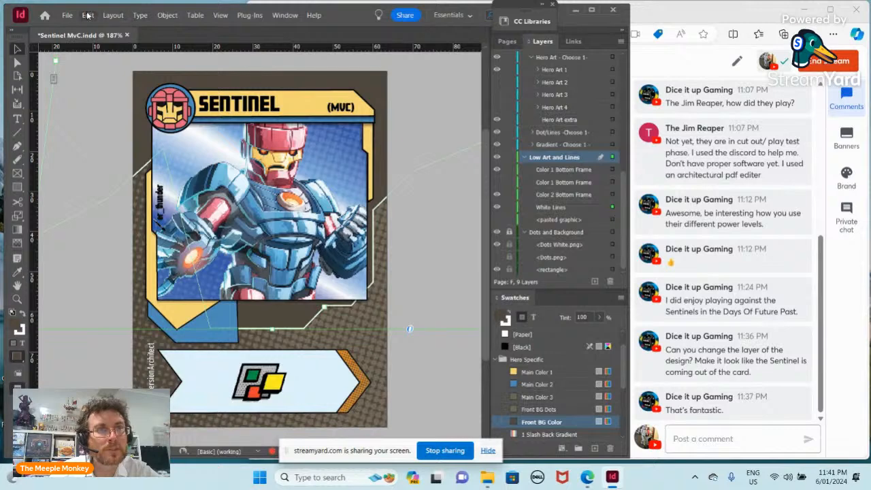
left_click(87, 15)
left_click(122, 18)
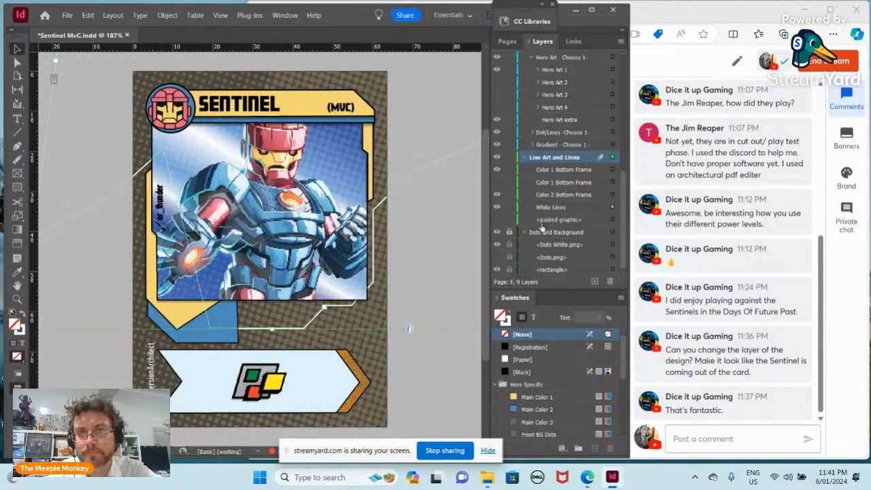
Check the contents of the Dot/Lines group and unlock the Dots and Background layer
left_click(533, 133)
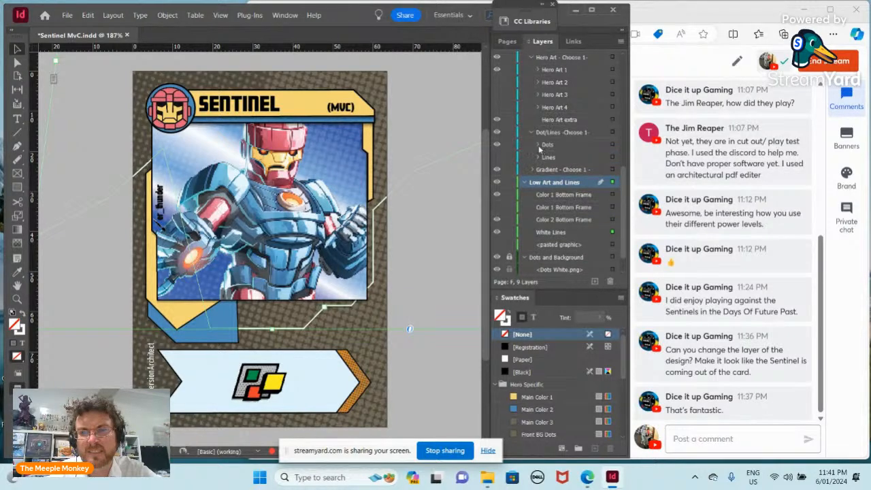
left_click(533, 132)
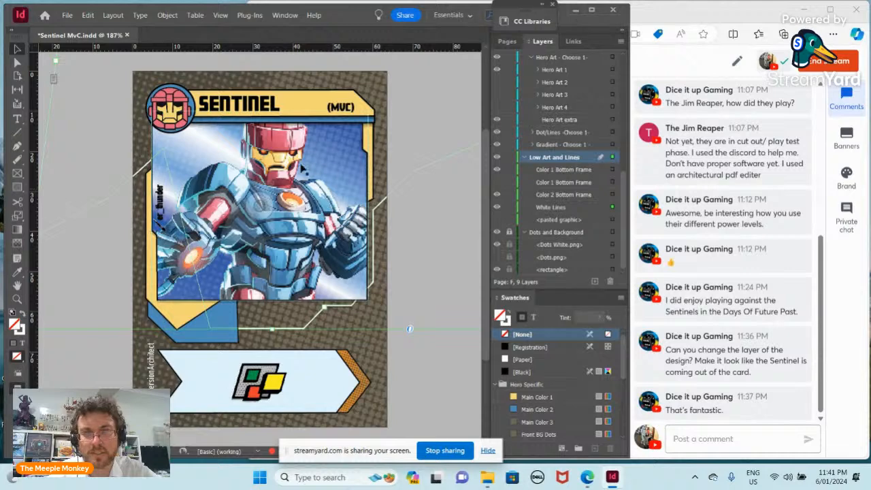
left_click(509, 234)
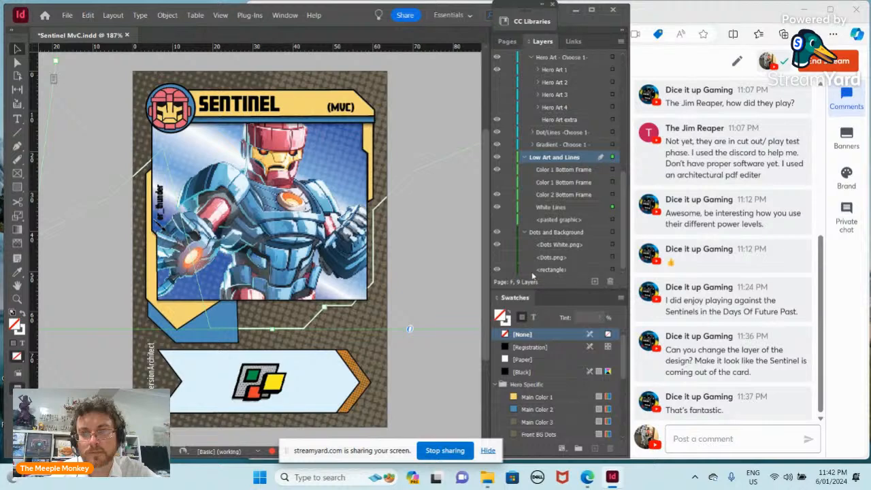
Check what the rectangle in the Dots and Background layer covers by toggling its visibility, and select that rectangle
left_click(498, 270)
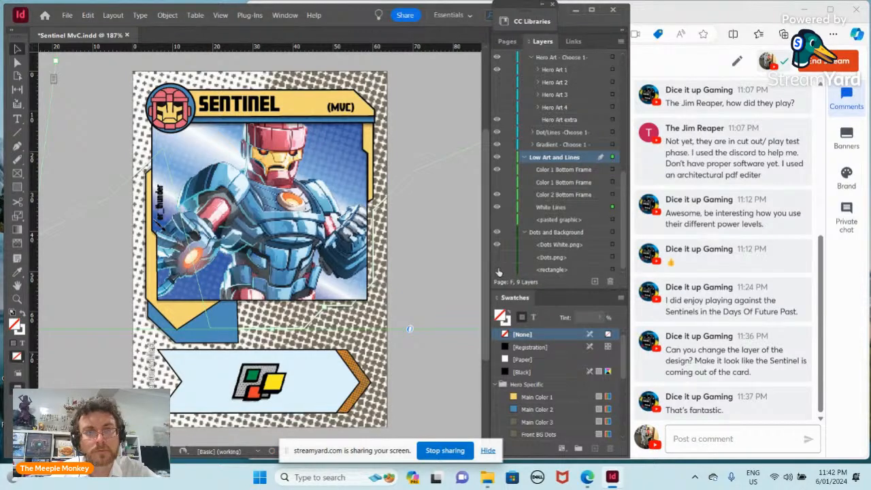
left_click(498, 270)
left_click(612, 270)
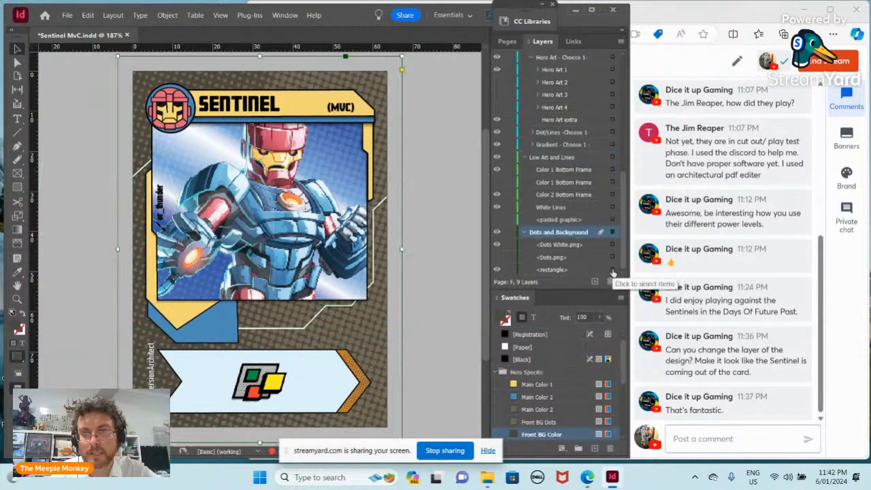
Set the Front BG Color swatch to RGB mode with the dark red sampled from the hero art, RGB 124, 47, 67
double_click(534, 434)
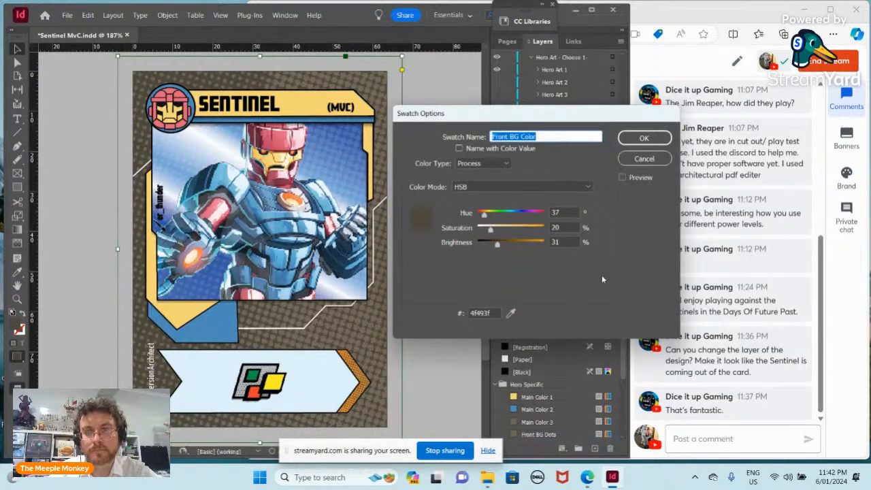
left_click(661, 162)
scroll(528, 385, "down", 2)
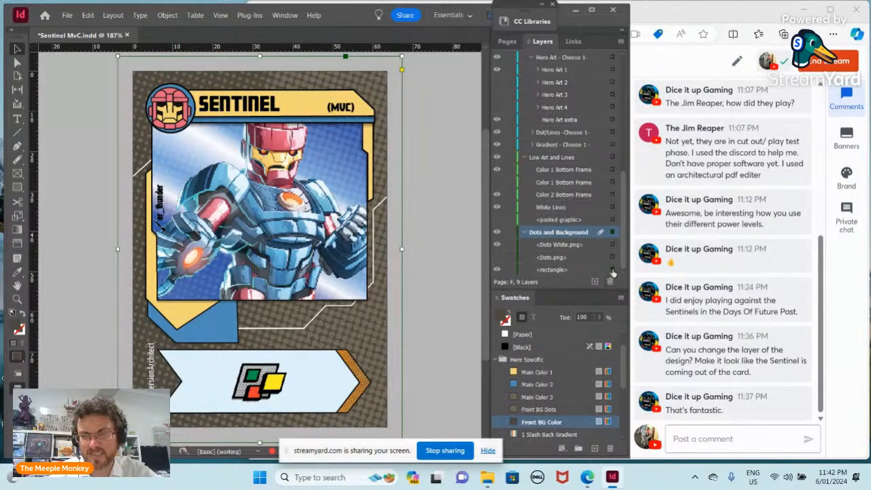
double_click(515, 423)
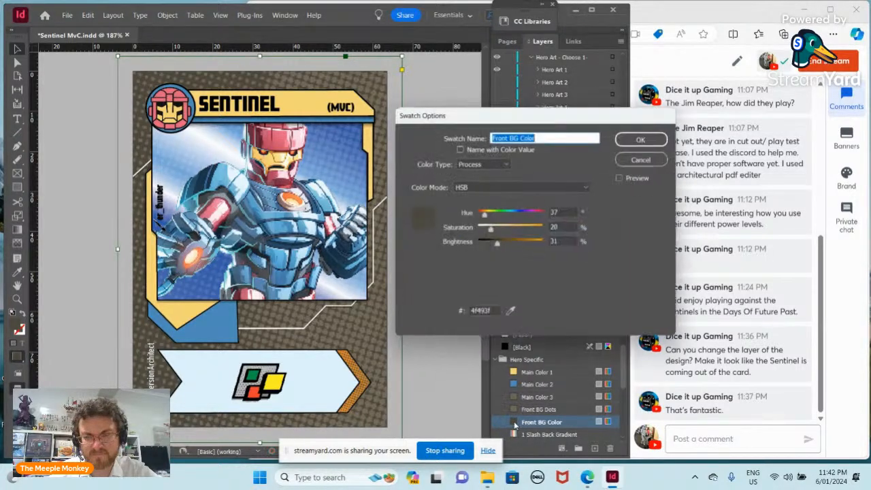
left_click(587, 188)
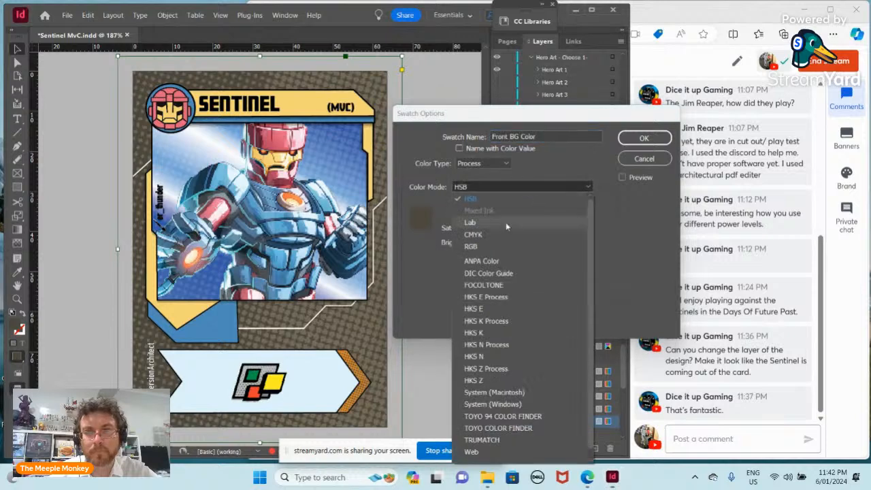
left_click(481, 244)
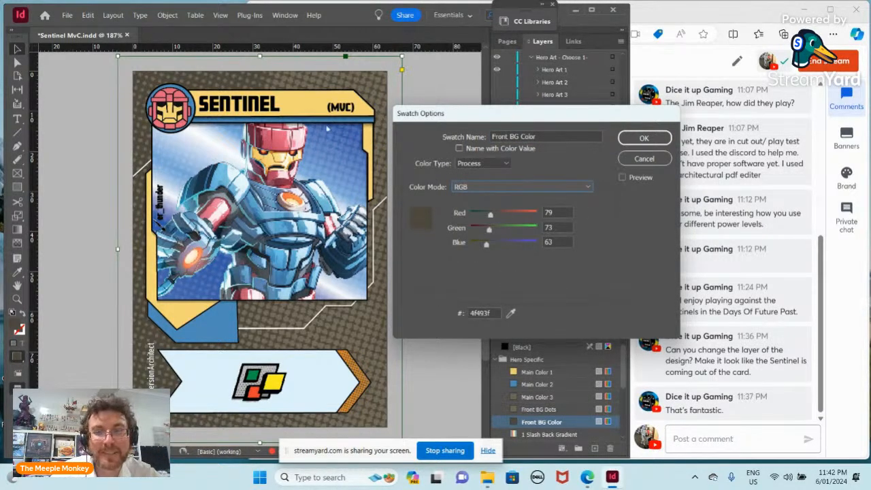
left_click(511, 312)
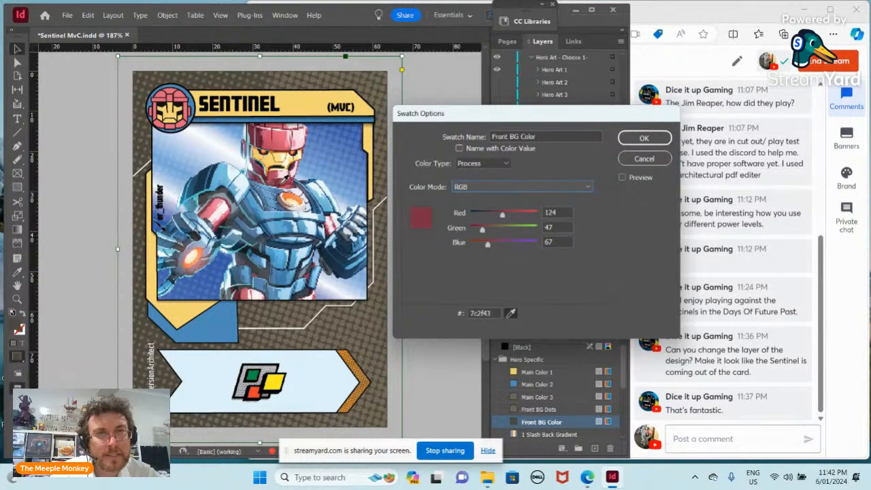
left_click(284, 182)
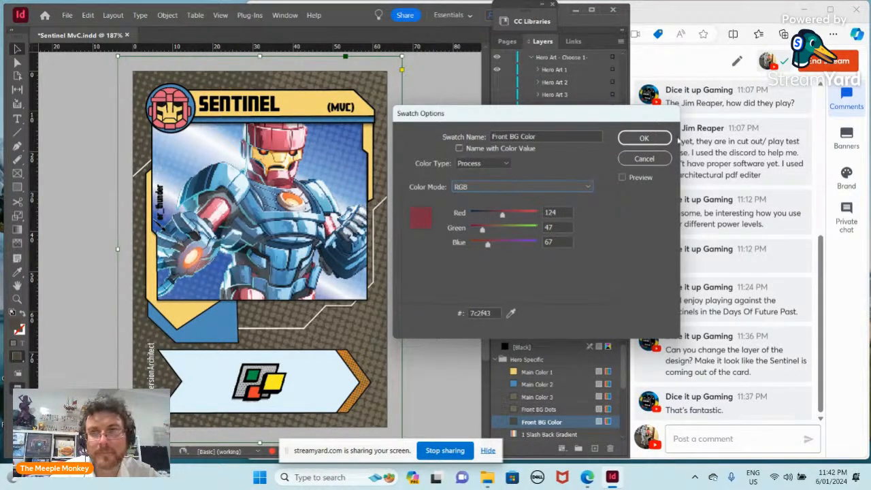
left_click(639, 143)
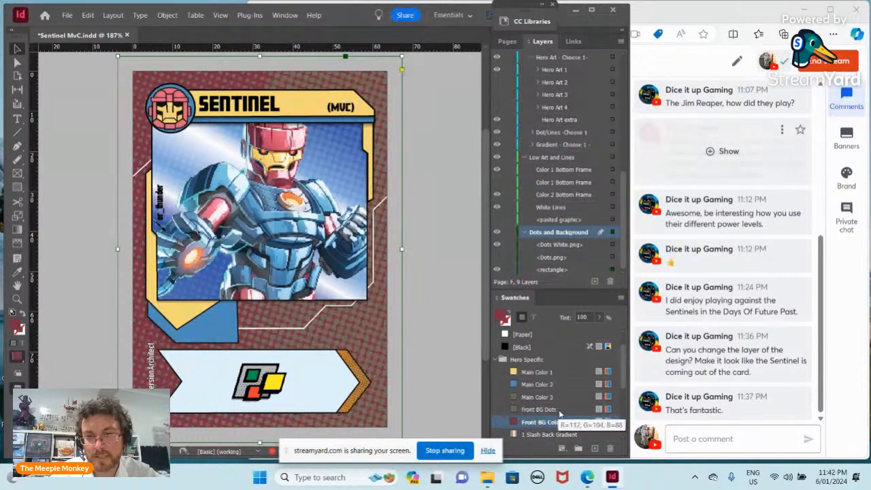
Try filling the background rectangle with the Front BG Dots swatch, and undo that fill
left_click(521, 410)
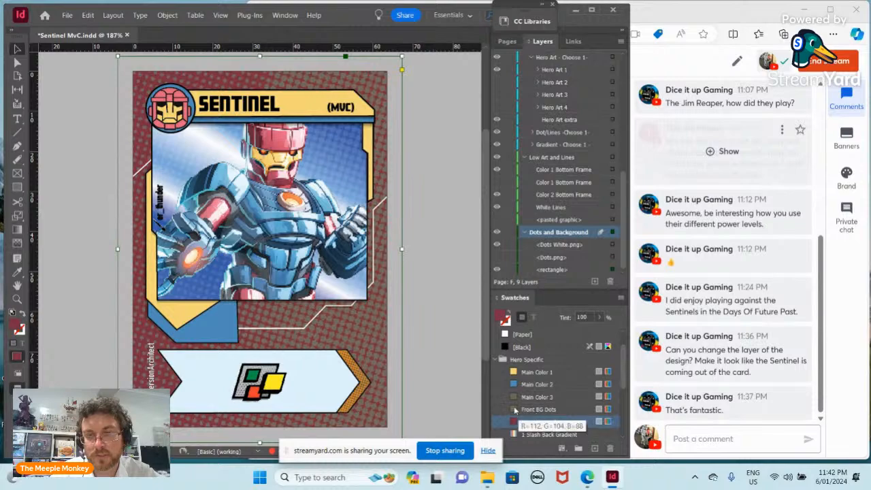
scroll(522, 410, "down", 1)
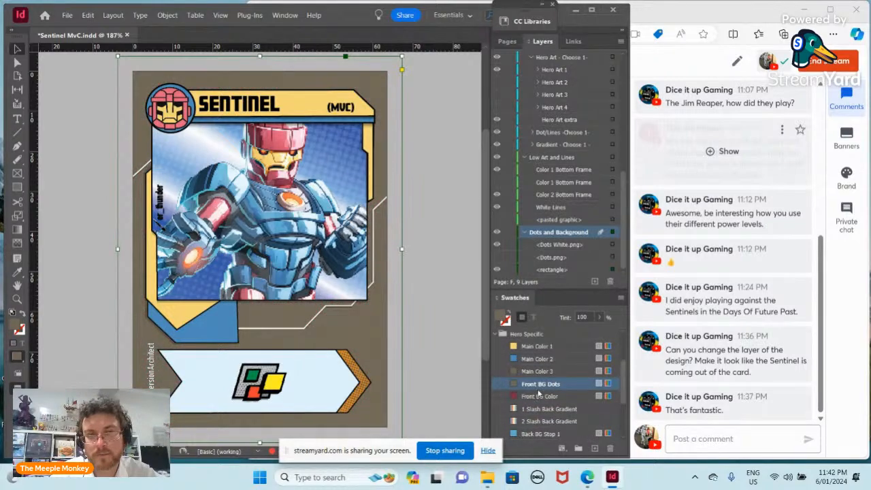
left_click(88, 15)
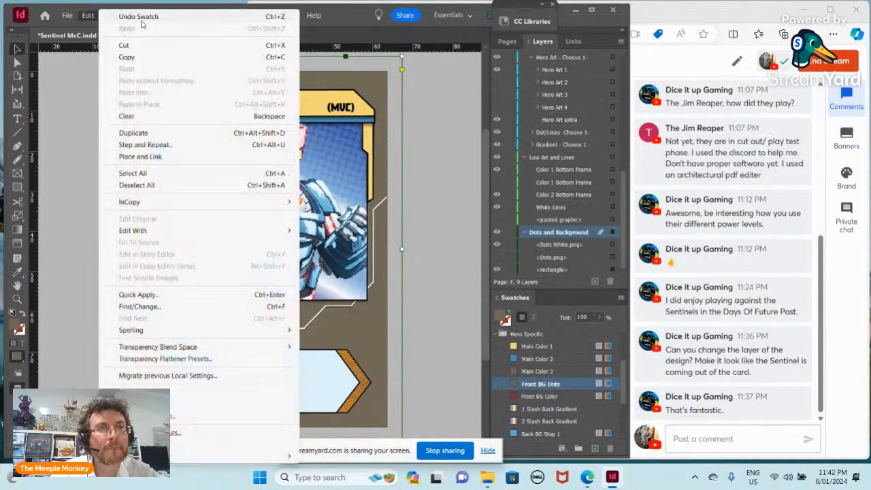
left_click(141, 17)
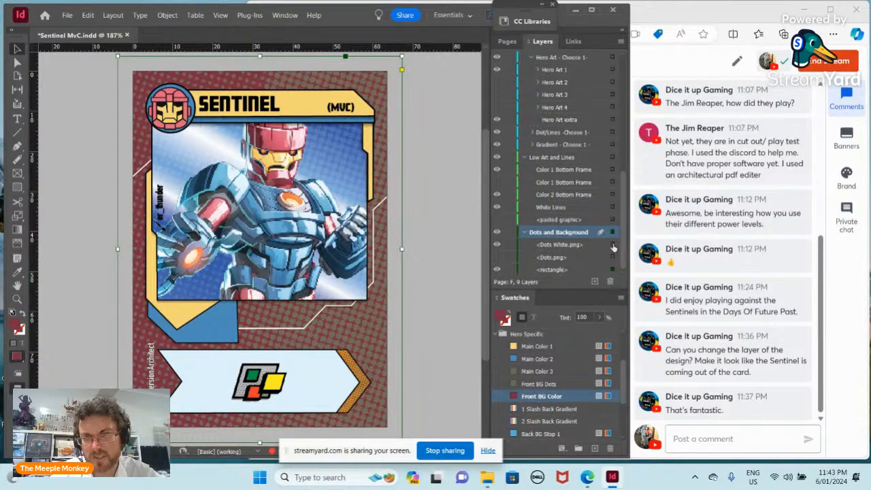
Select the Dots White.png graphic, try applying the Front BG Dots swatch to its frame, and undo that fill
left_click(612, 246)
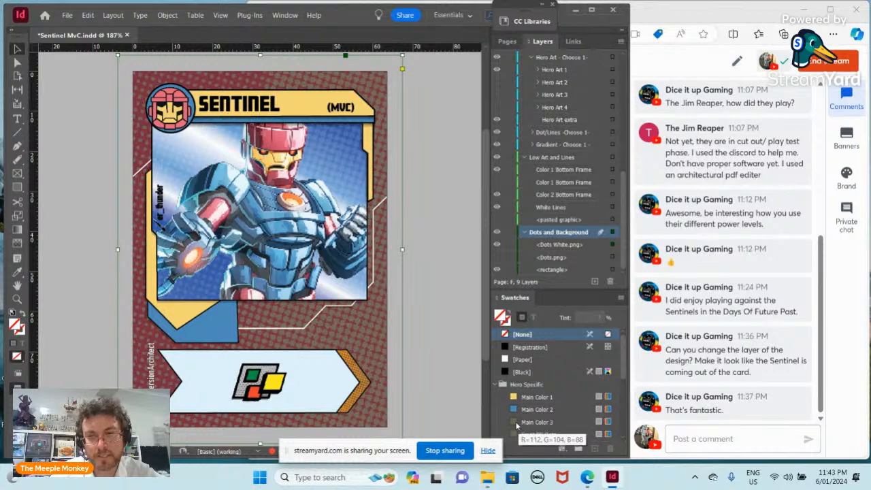
scroll(517, 422, "down", 1)
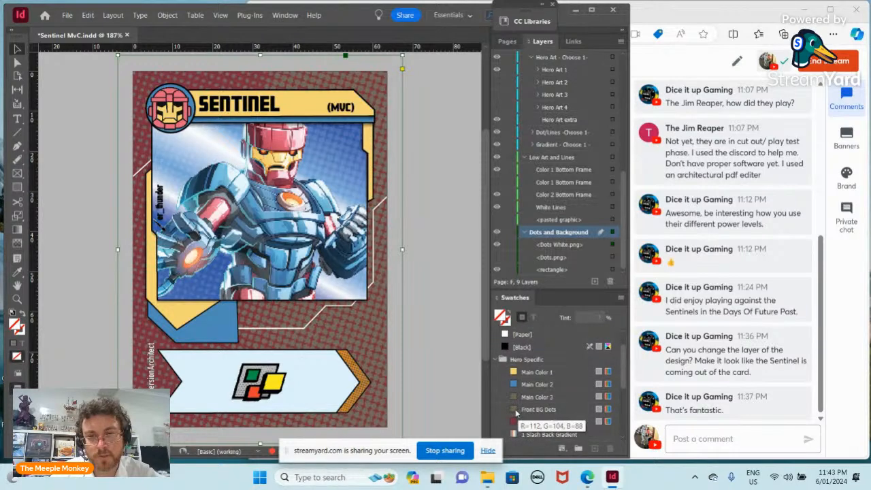
left_click(521, 410)
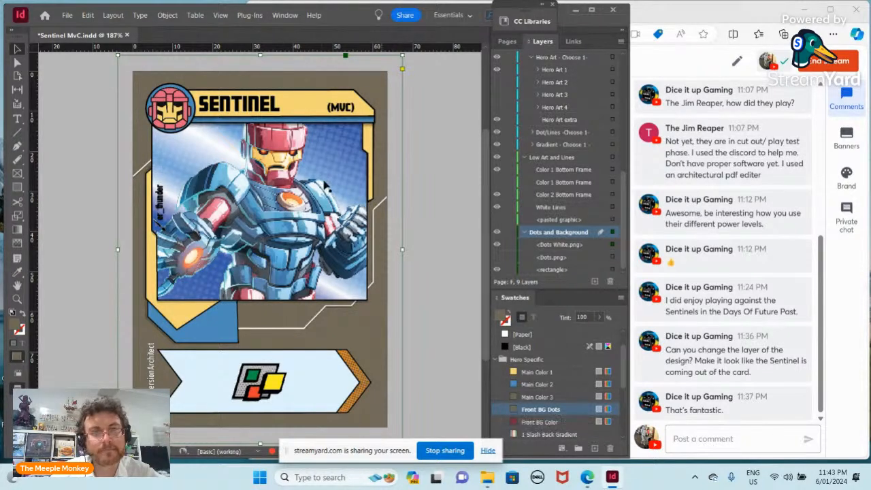
left_click(87, 15)
left_click(129, 17)
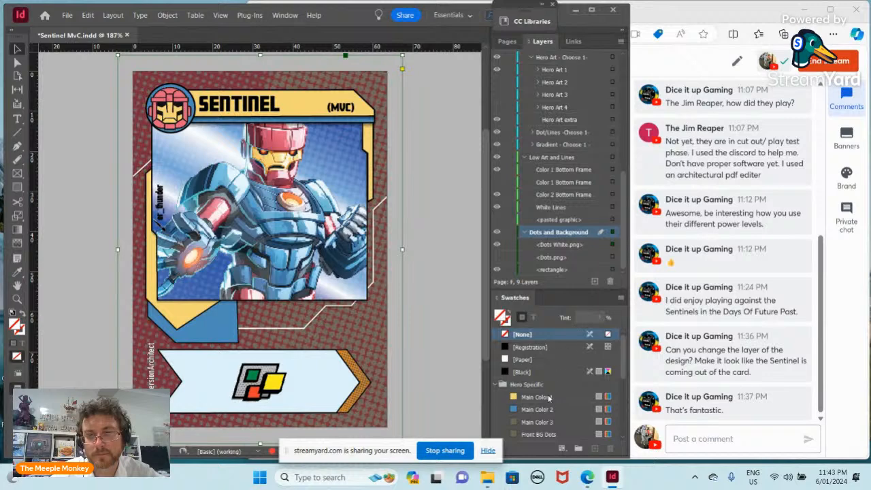
Change the Front BG Dots swatch to the pink sampled from the Sentinel's helmet in the hero art, RGB 221, 94, 120
double_click(528, 434)
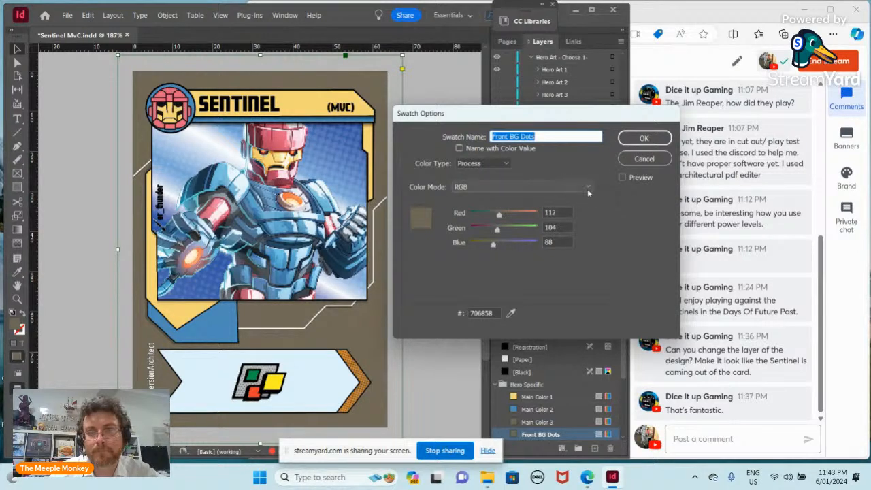
left_click(510, 312)
left_click(347, 184)
left_click(281, 136)
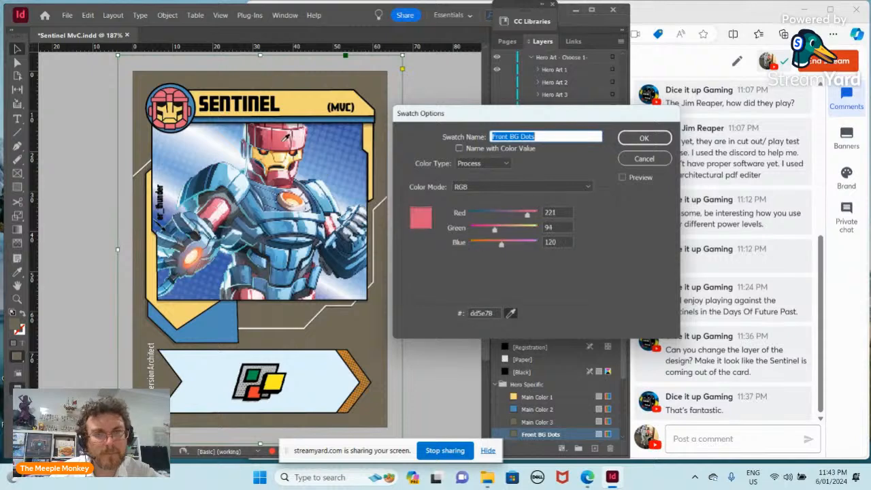
Recolor the Front BG Dots swatch to RGB 221, 94, 120, and check the swatch options of the background rectangle's Front BG Color
left_click(644, 139)
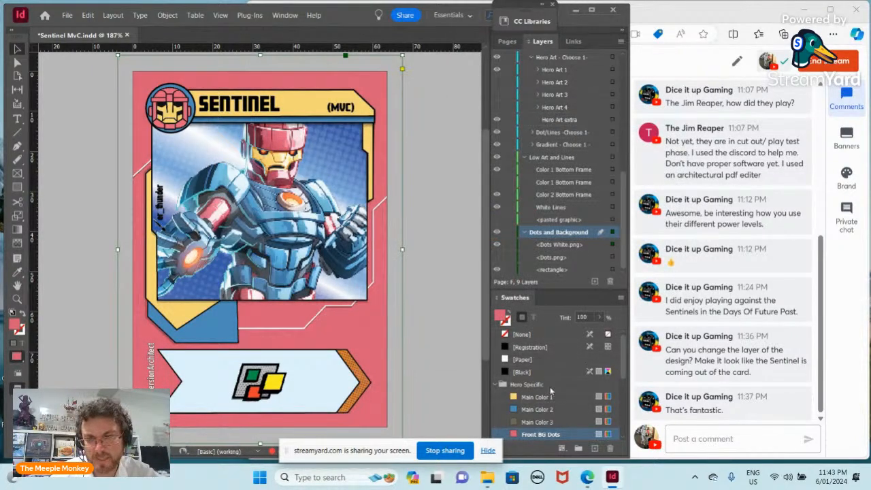
scroll(544, 398, "down", 3)
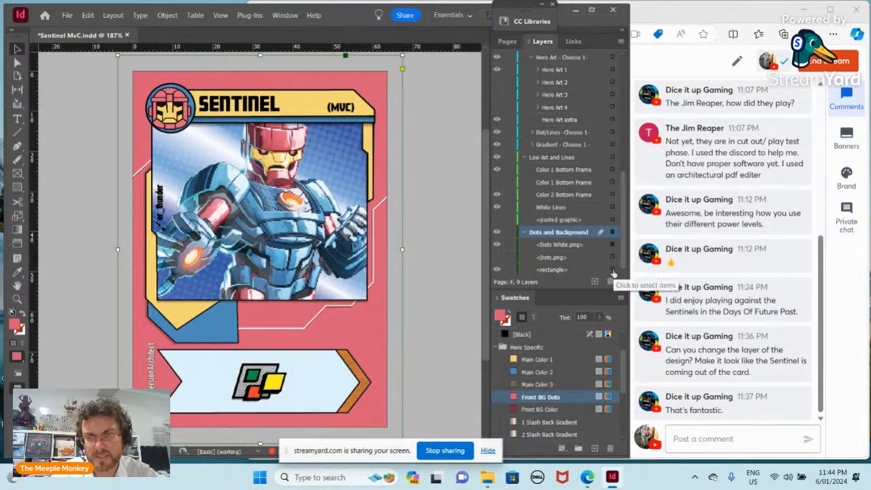
left_click(613, 270)
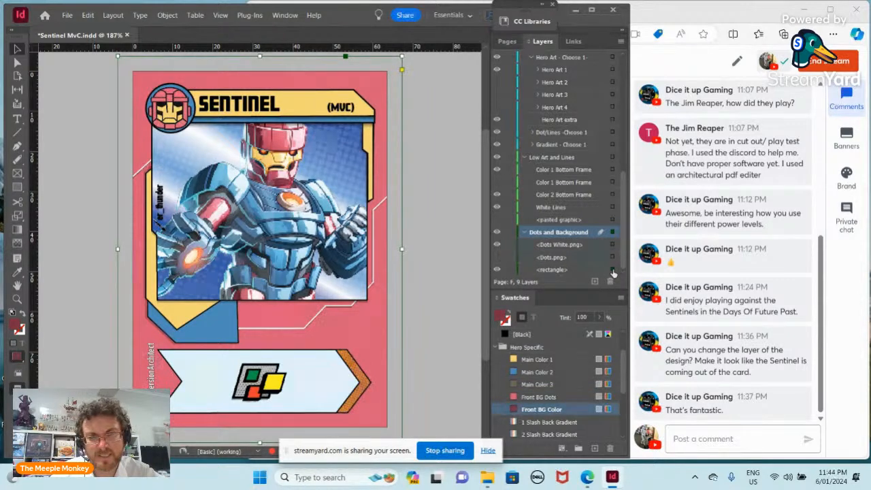
double_click(531, 409)
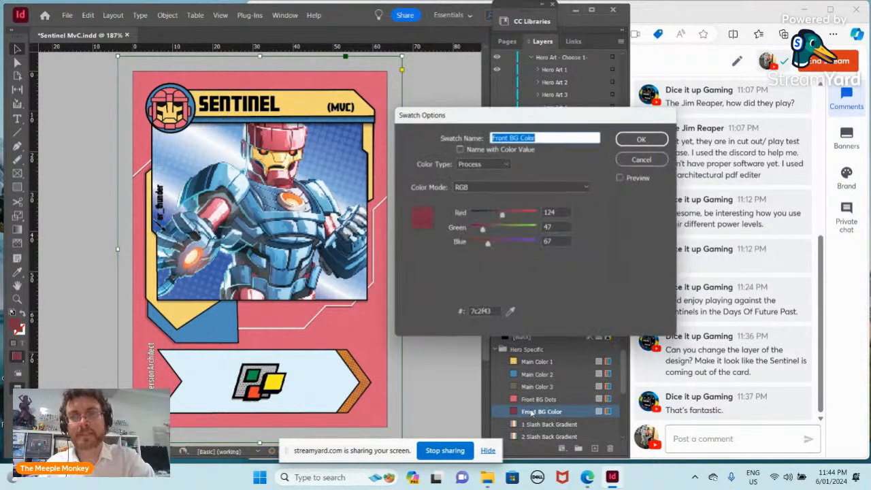
left_click(644, 139)
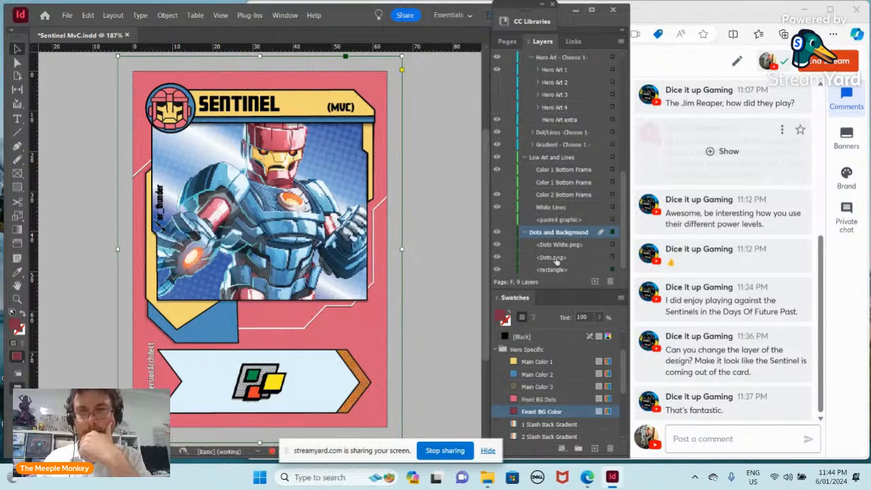
Toggle the visibility of Dots White.png and Dots.png to compare the two dot patterns over the background
left_click(496, 244)
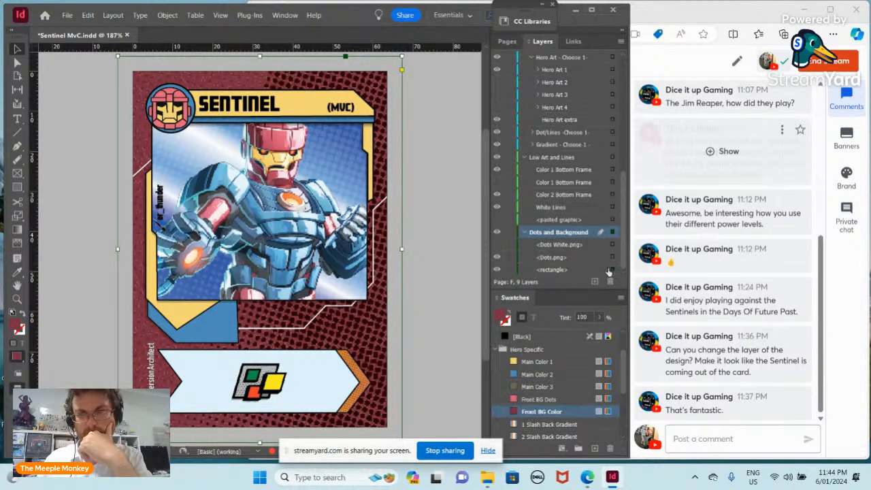
scroll(523, 404, "down", 1)
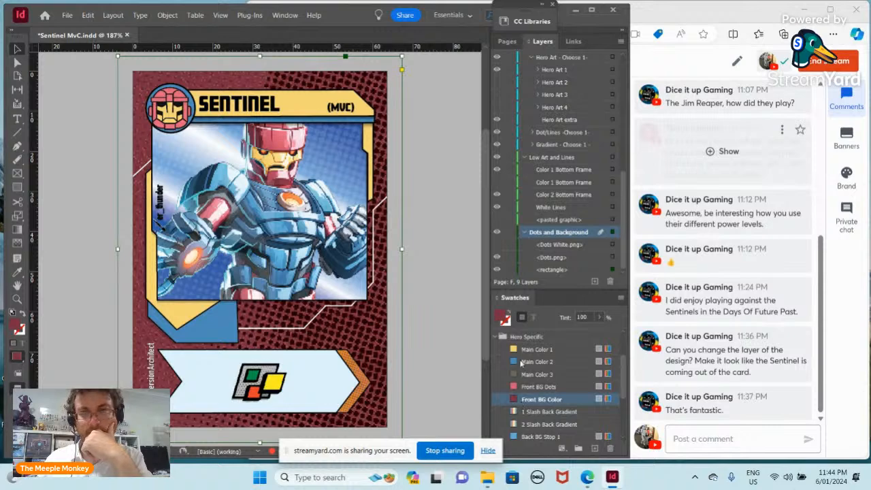
left_click(496, 259)
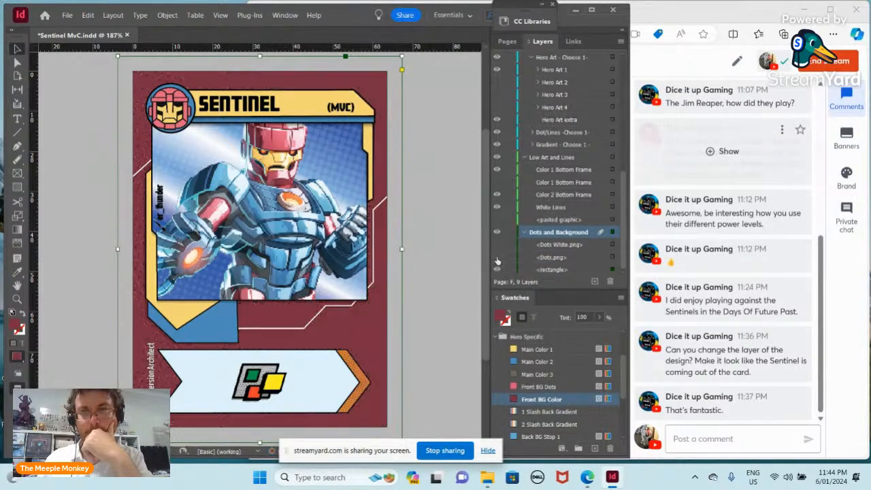
left_click(498, 246)
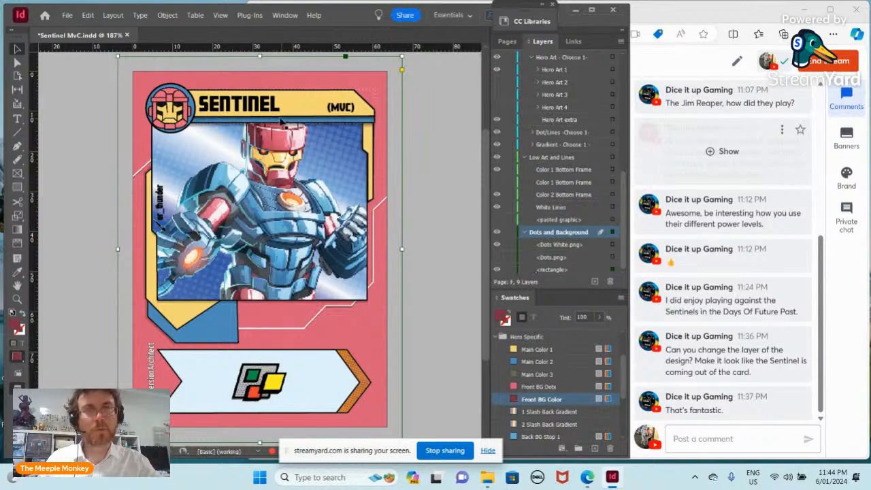
Undo the recent show and hide changes to the dot images in the Dots and Background layer
left_click(88, 16)
left_click(122, 19)
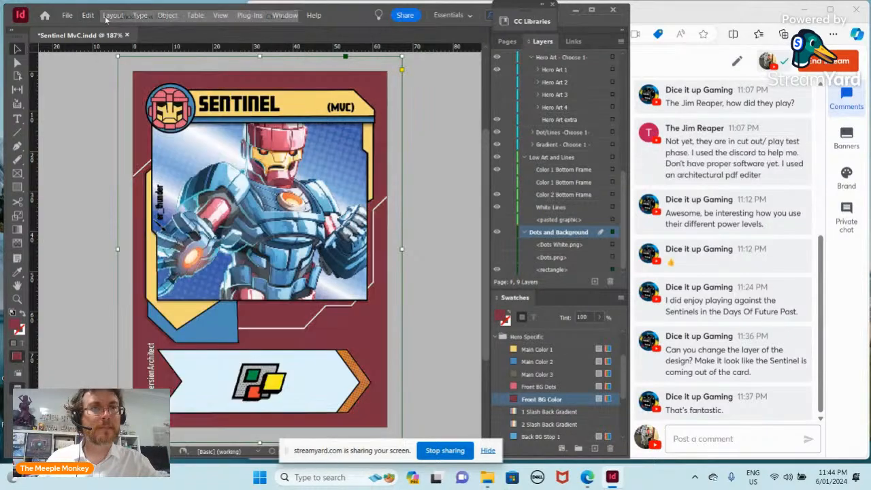
left_click(89, 19)
left_click(122, 18)
left_click(88, 19)
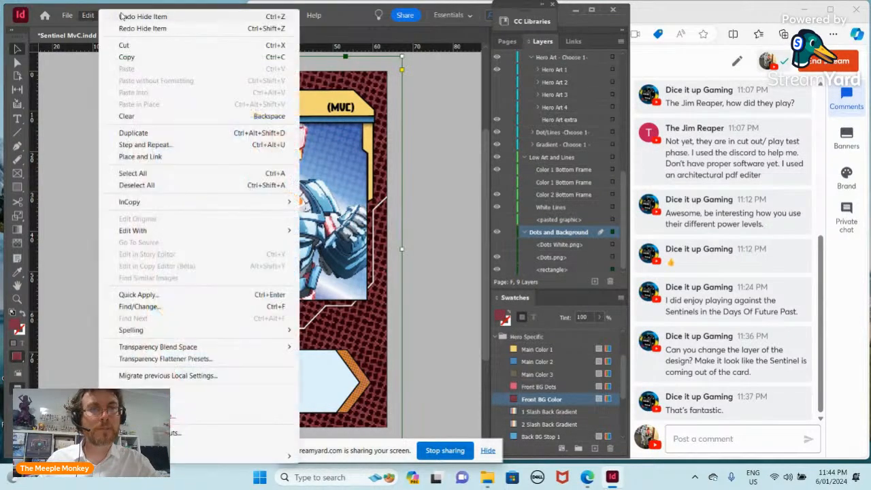
left_click(133, 17)
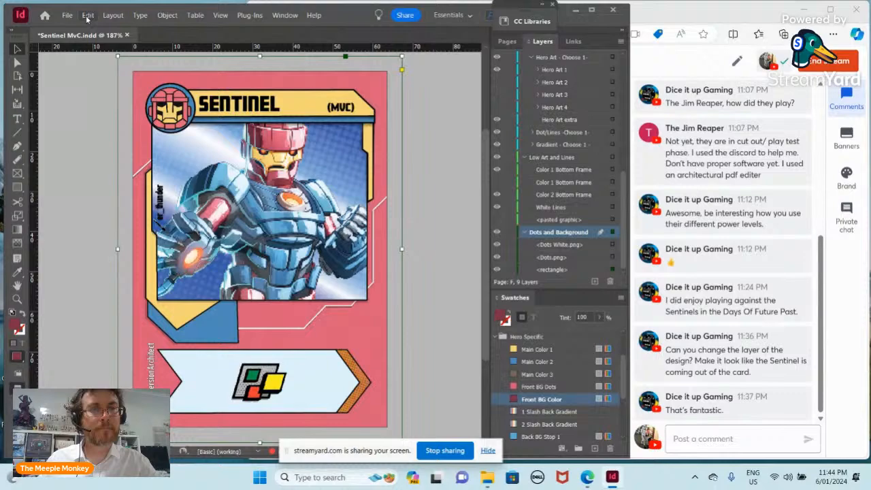
left_click(87, 18)
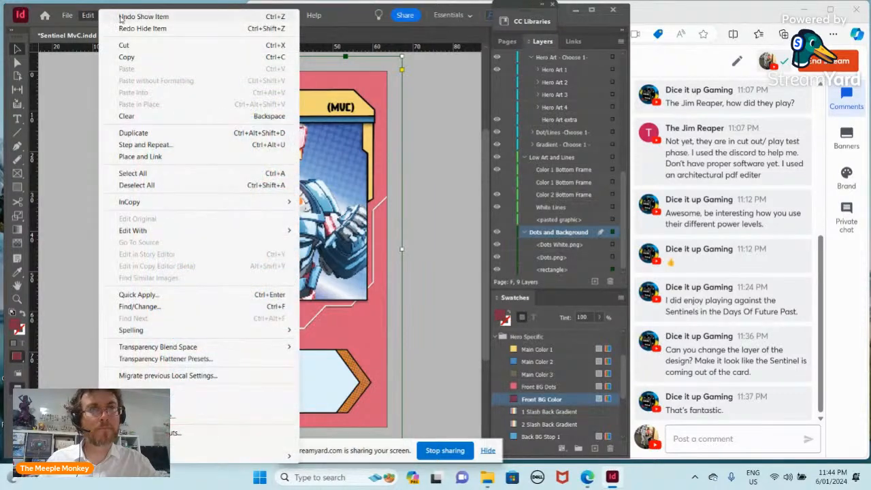
left_click(120, 18)
left_click(88, 19)
left_click(123, 19)
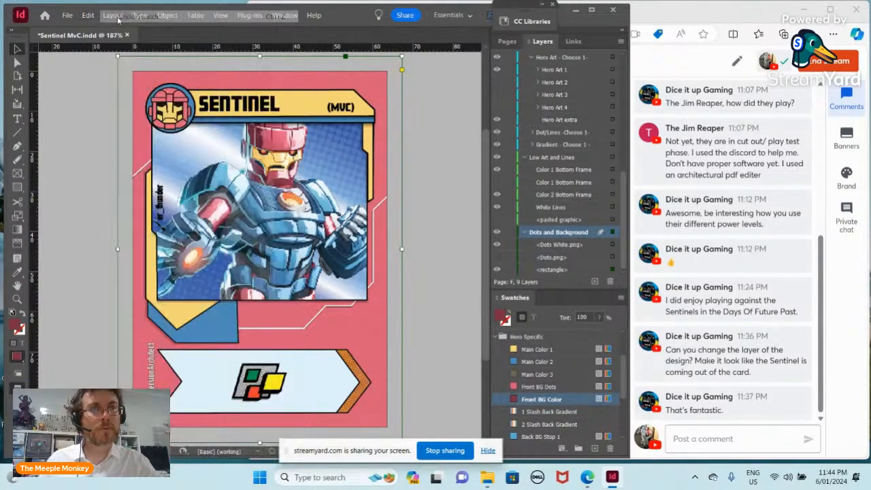
left_click(92, 19)
left_click(108, 19)
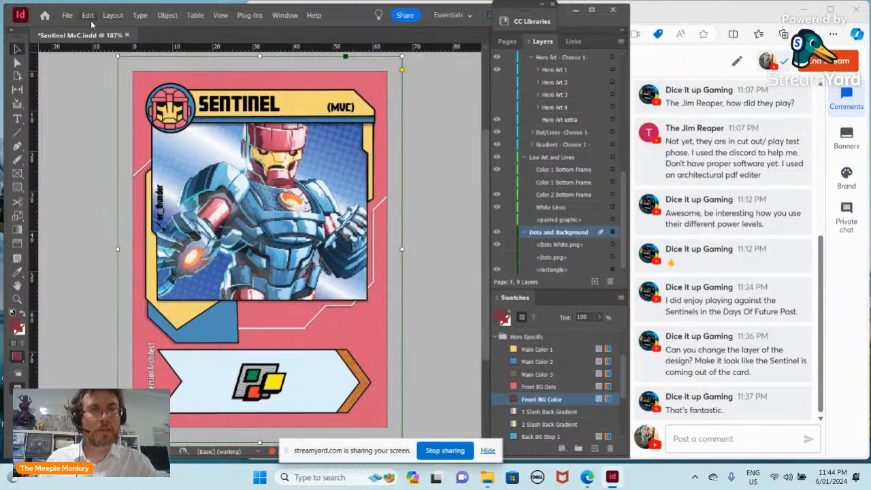
Undo the Front BG Dots recoloring and the swatch fill applied to the Dots White.png frame
left_click(85, 18)
left_click(125, 19)
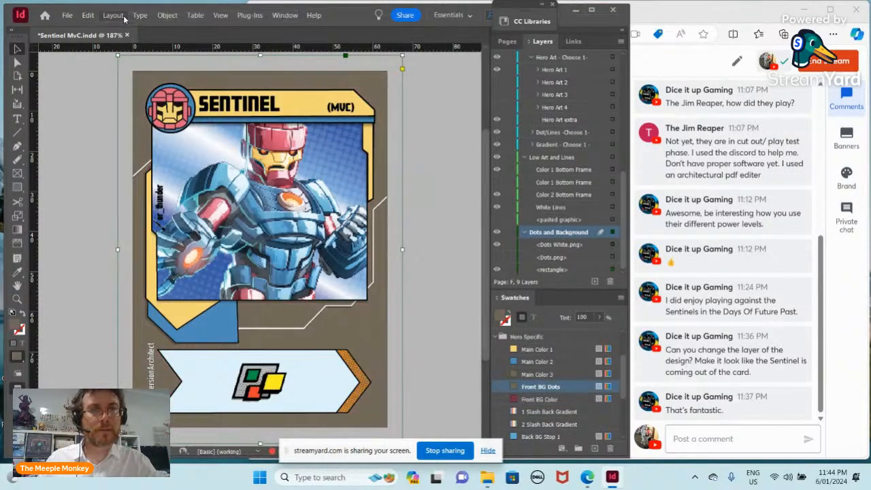
left_click(89, 15)
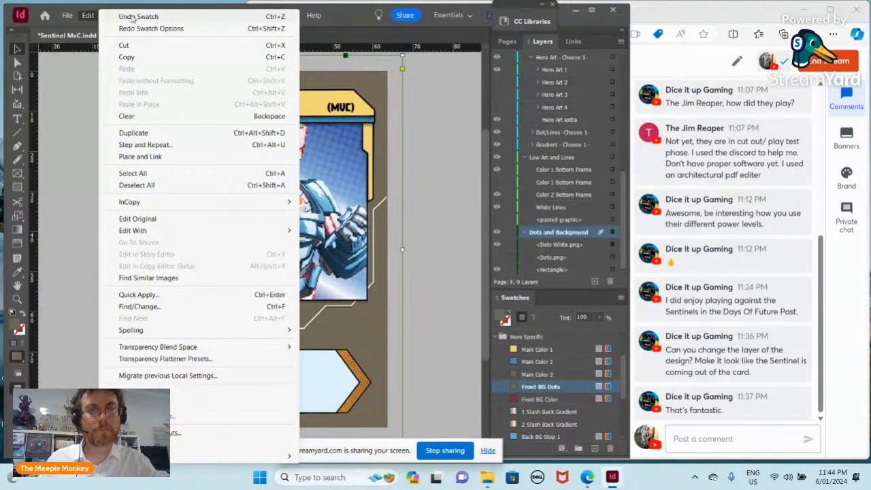
left_click(133, 19)
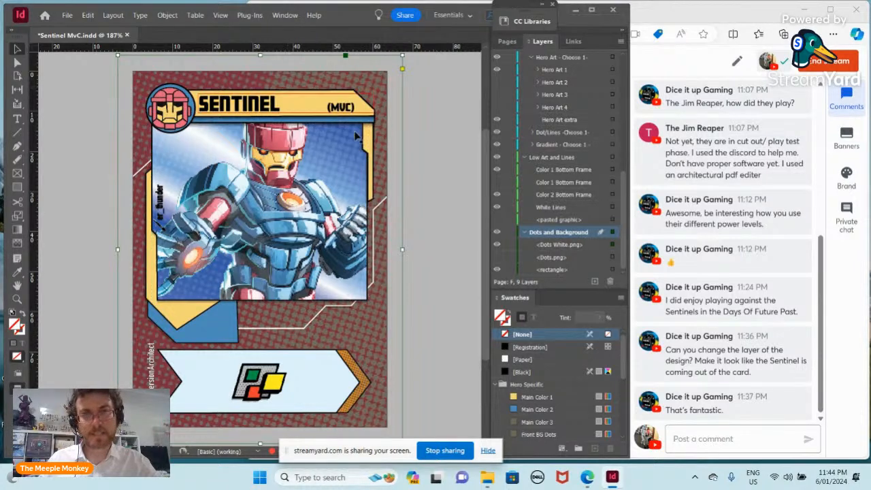
Review the Hero Specific swatches and hide the background rectangle to inspect the dot pattern on its own
scroll(559, 349, "down", 1)
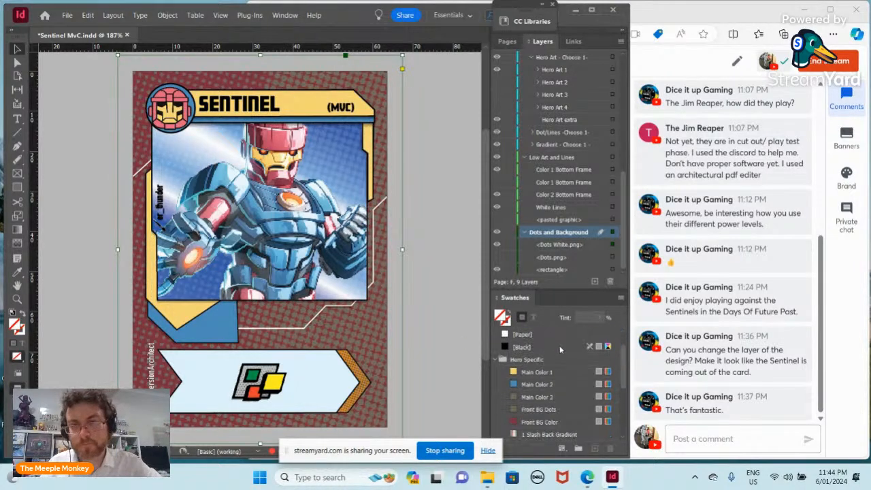
scroll(528, 422, "down", 2)
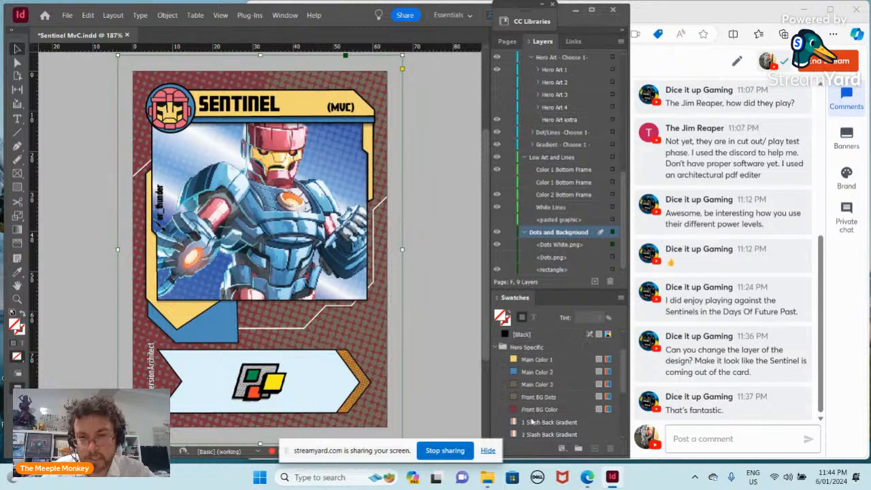
scroll(524, 422, "down", 1)
scroll(524, 427, "down", 3)
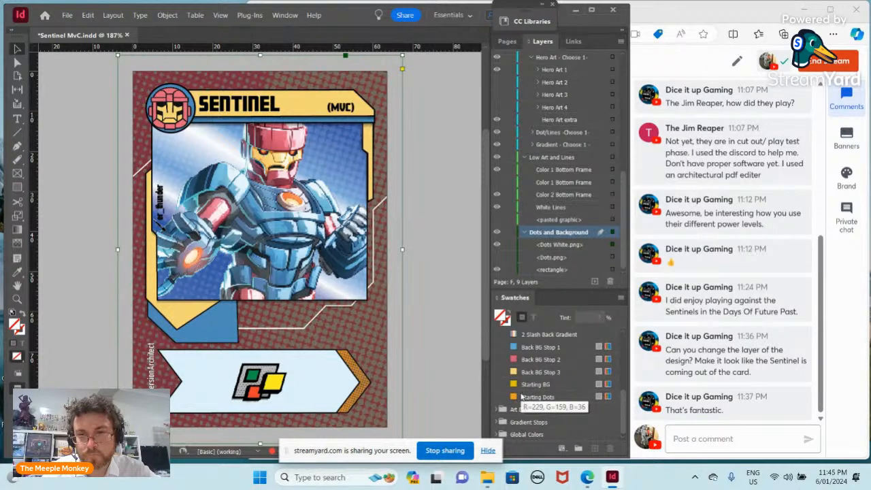
scroll(518, 384, "up", 4)
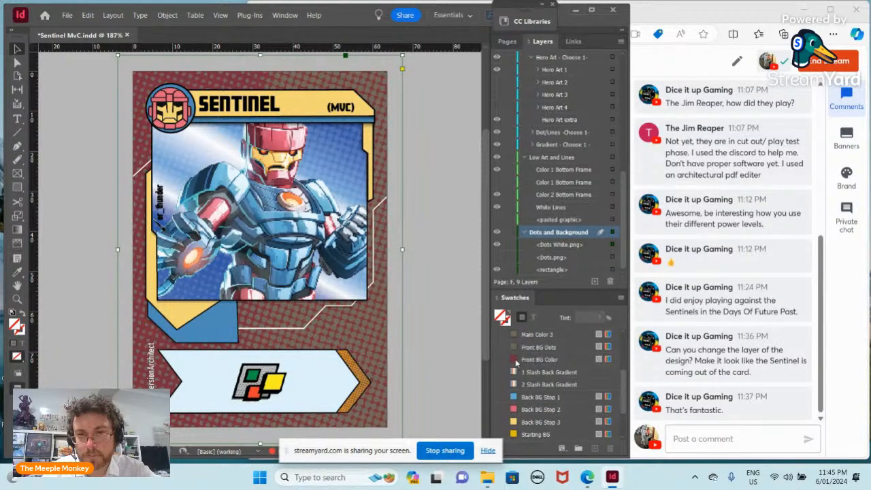
scroll(517, 365, "up", 1)
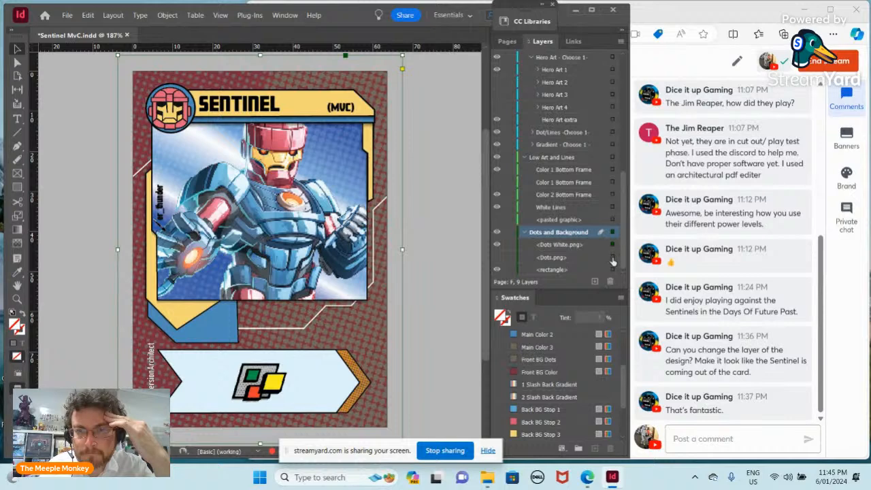
left_click(589, 258)
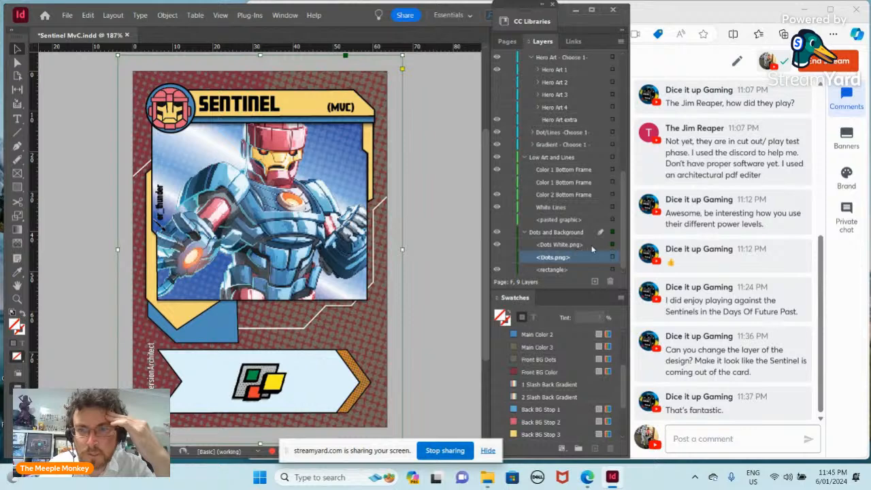
left_click(498, 271)
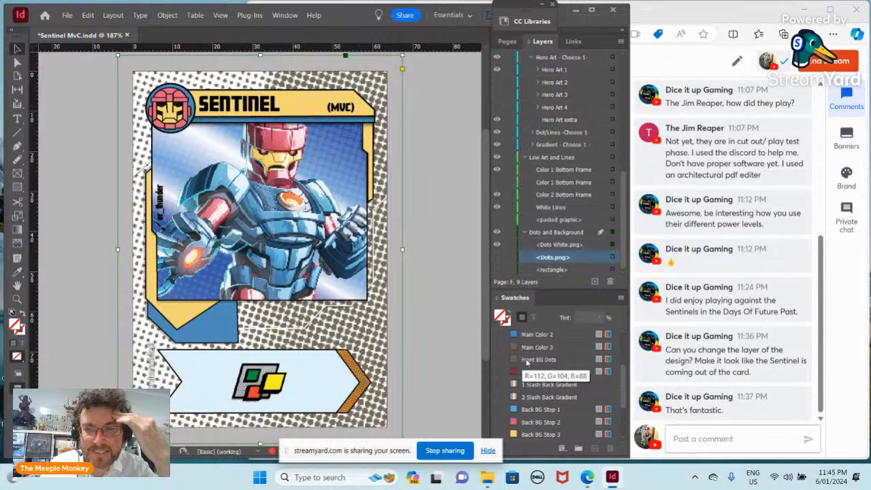
Check the Front BG Dots swatch options, undo the fill this applies to the dots frame, and show the background rectangle again
double_click(526, 360)
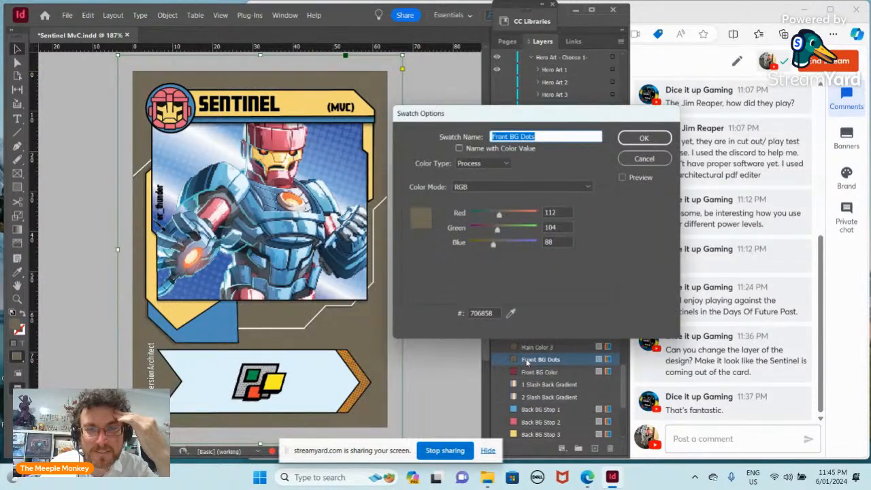
left_click(634, 159)
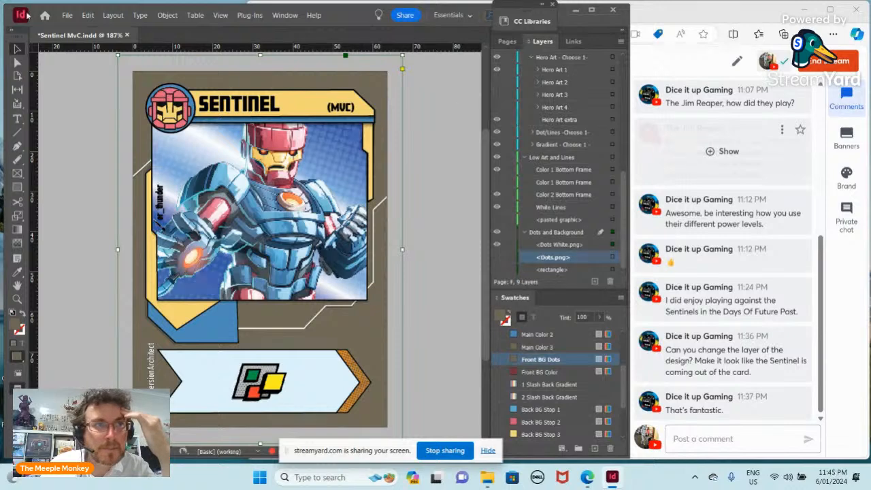
left_click(87, 15)
left_click(119, 18)
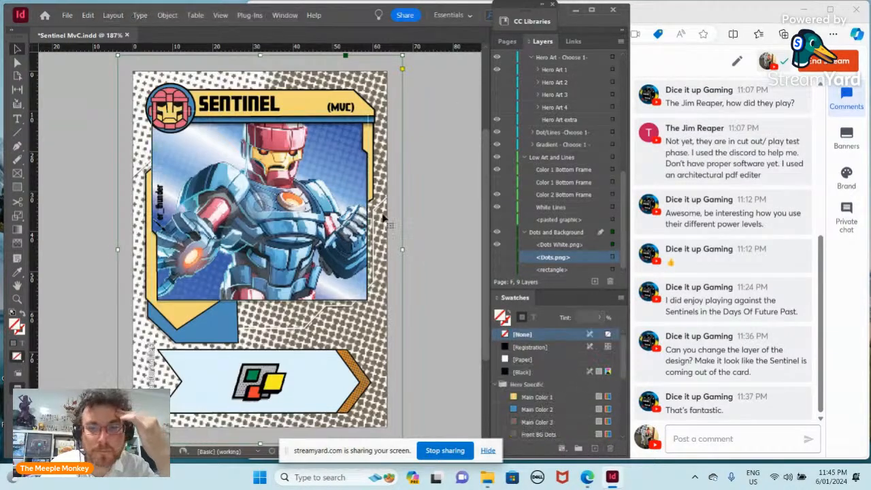
left_click(497, 269)
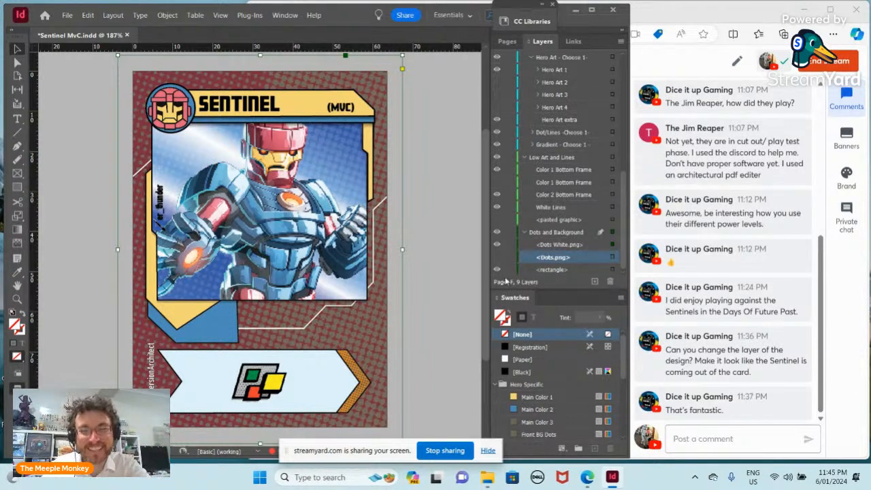
Examine the Hero Specific swatches and the items of the Low Art and Lines and Dots and Background layers
scroll(527, 340, "down", 4)
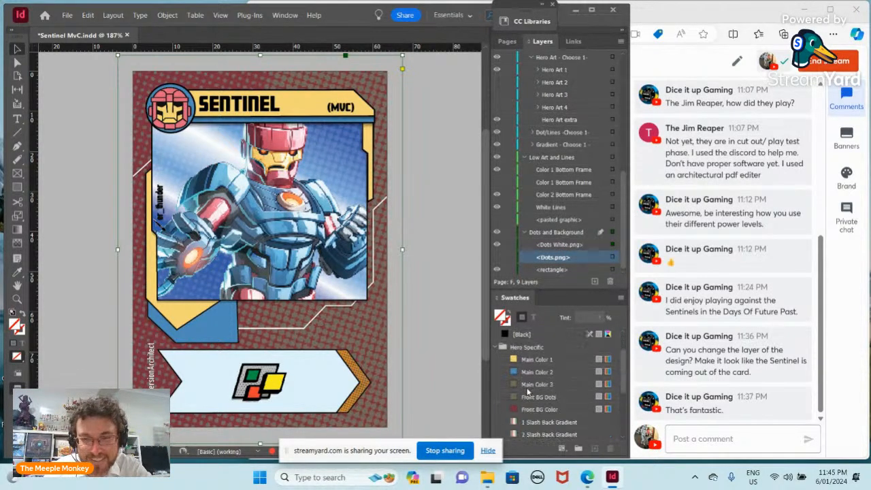
scroll(516, 386, "down", 1)
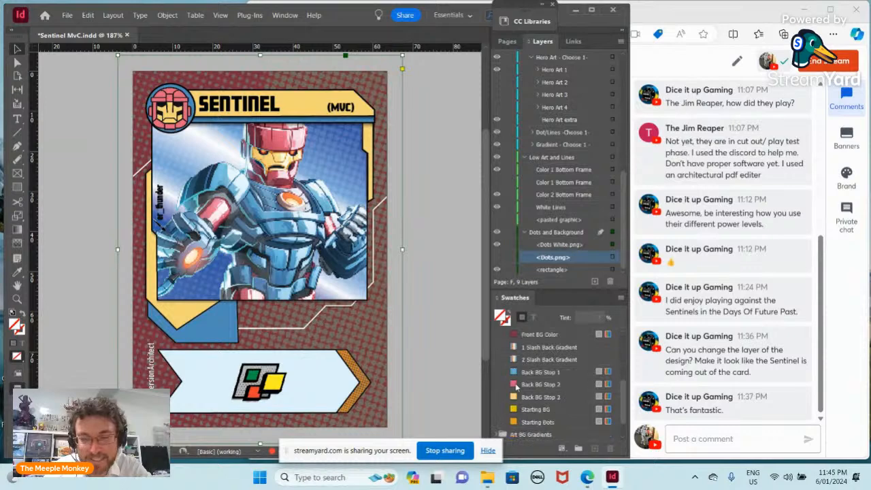
scroll(517, 382, "up", 2)
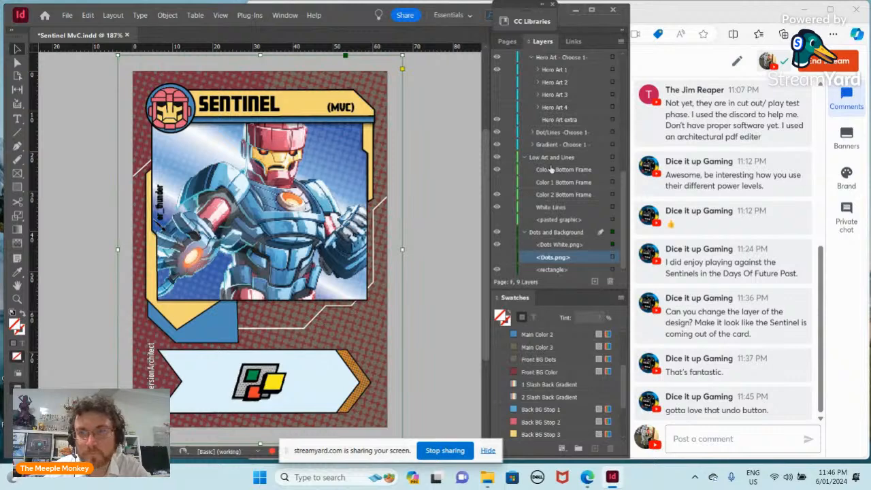
scroll(542, 197, "up", 3)
scroll(536, 204, "down", 2)
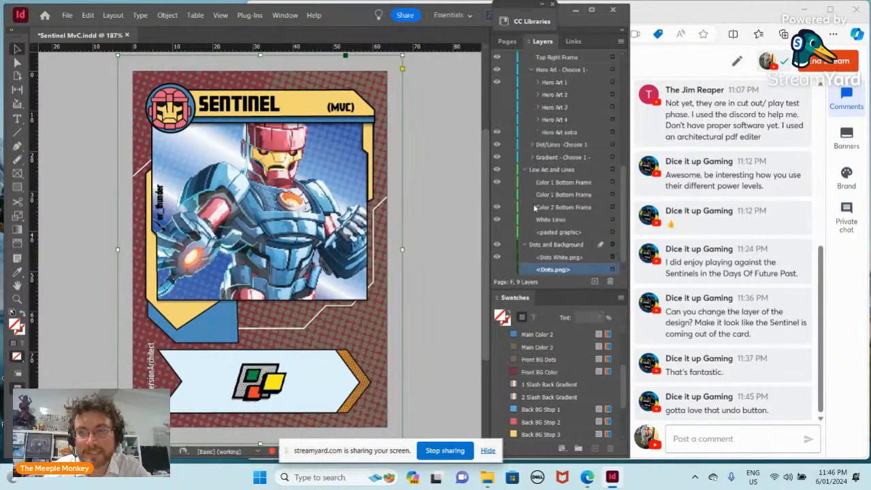
scroll(534, 217, "down", 1)
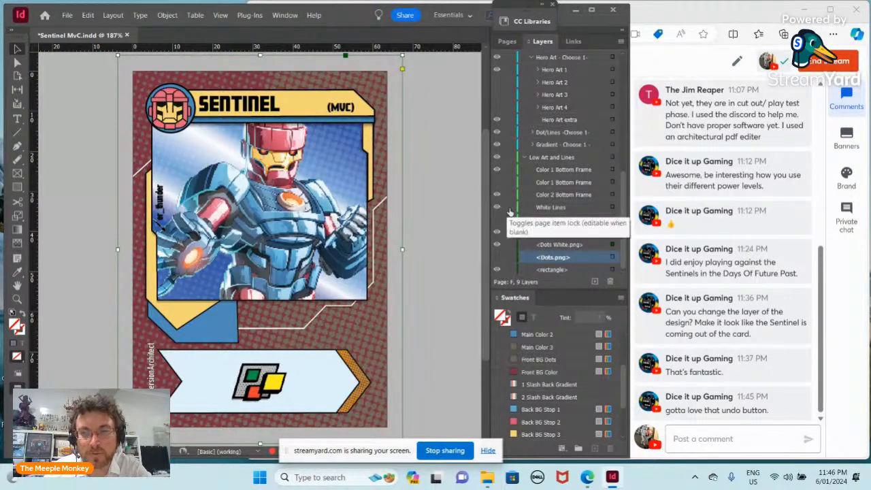
left_click(497, 232)
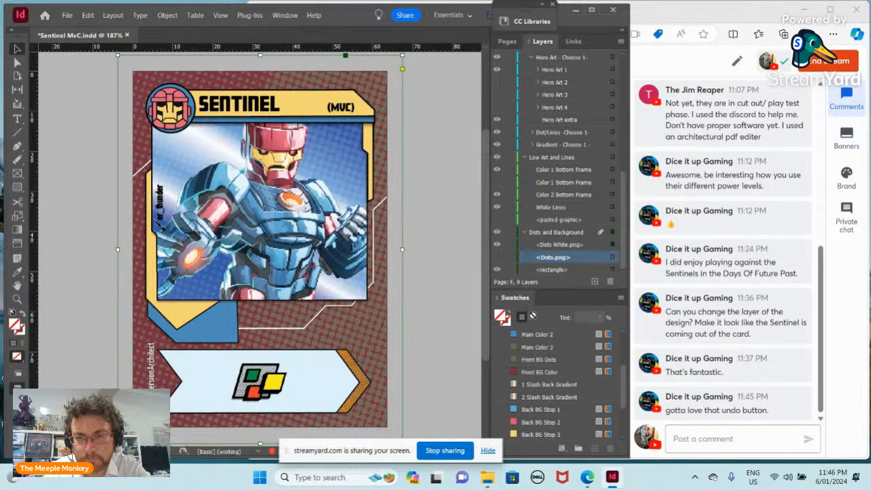
Deselect the dots frame and examine the Hero Specific swatches from Main Color 1 through Starting Dots against the card
scroll(548, 374, "down", 3)
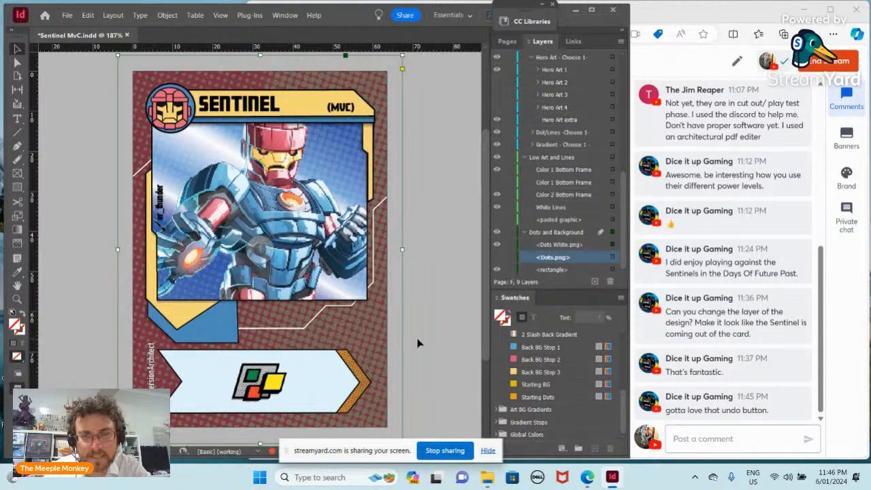
scroll(417, 344, "up", 1)
scroll(521, 350, "up", 2)
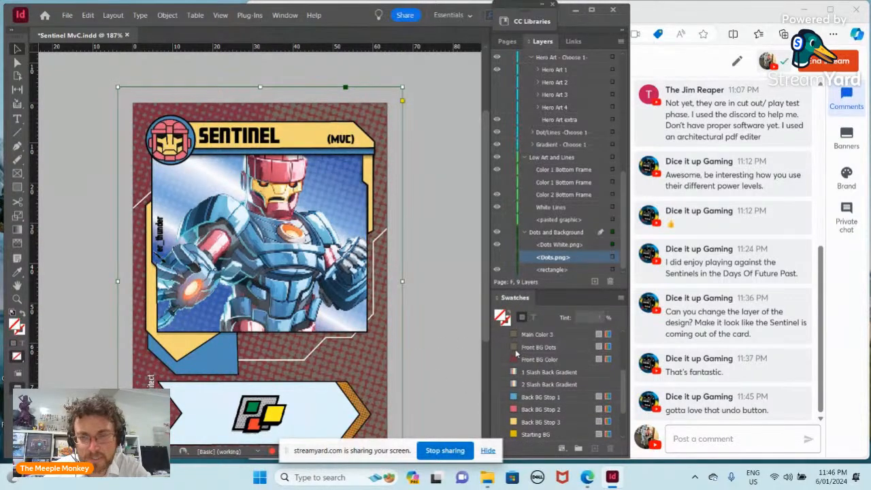
scroll(523, 347, "up", 1)
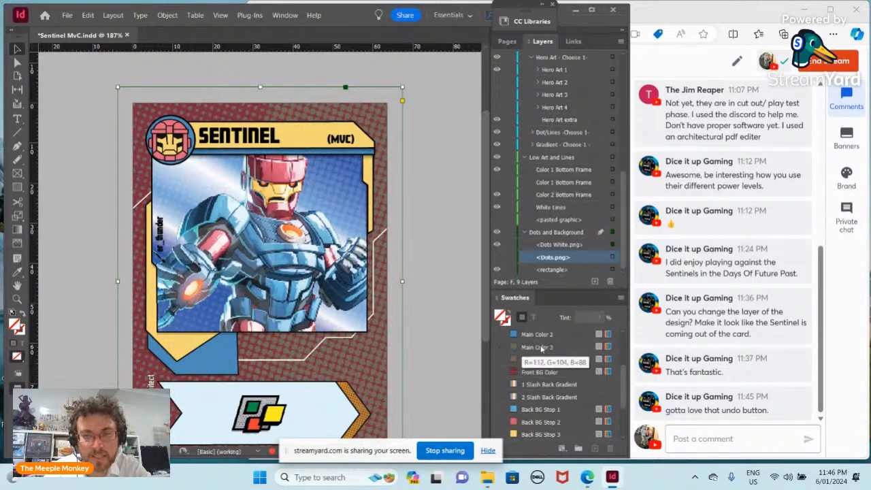
left_click(454, 169)
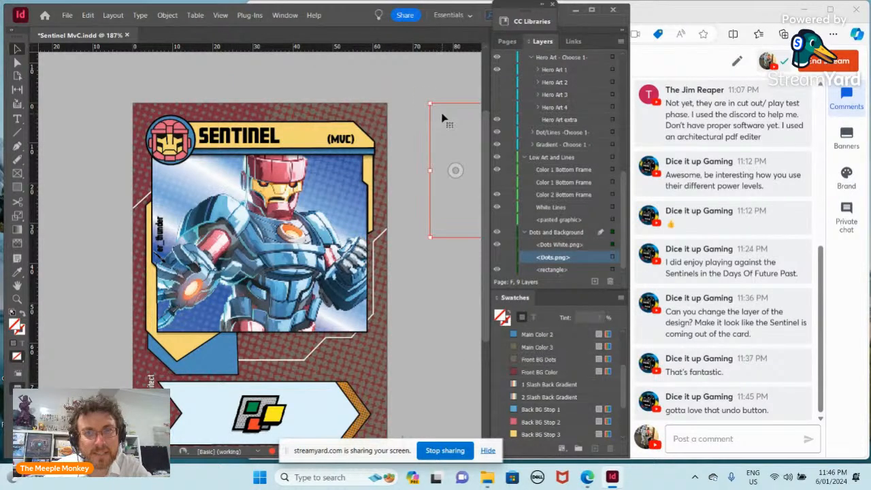
left_click(424, 279)
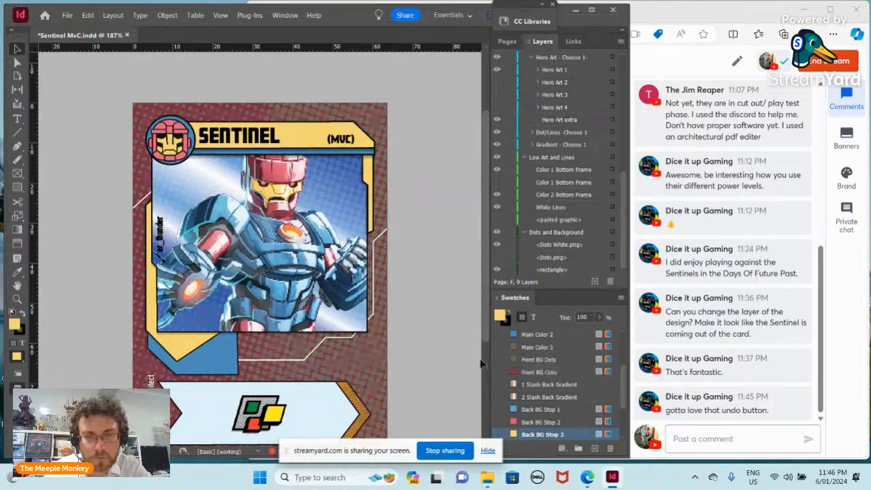
scroll(357, 360, "down", 3)
scroll(387, 345, "up", 3)
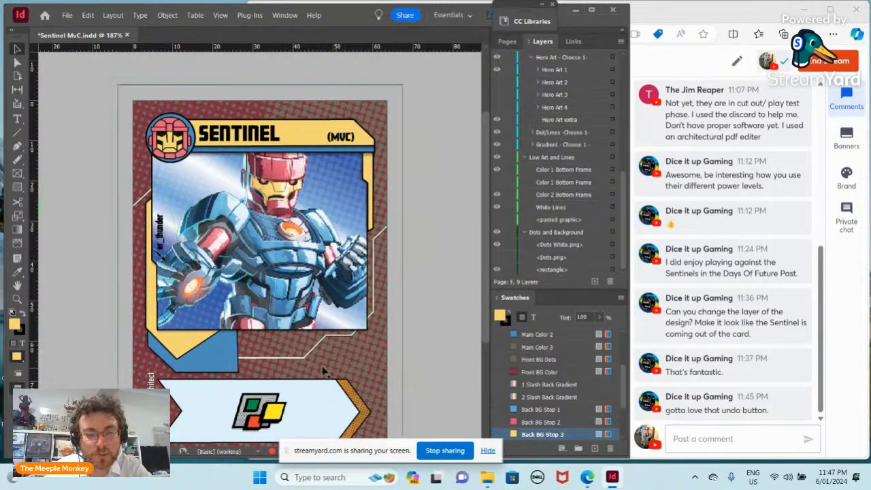
scroll(537, 407, "down", 3)
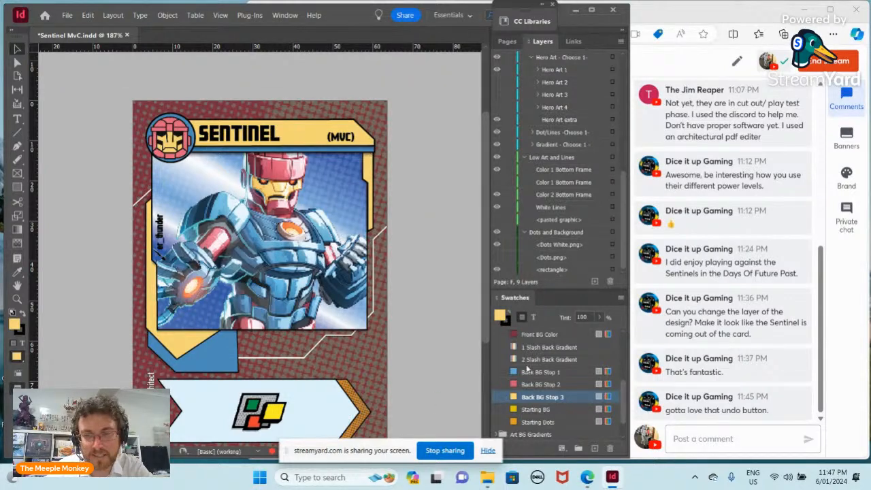
left_click(517, 395)
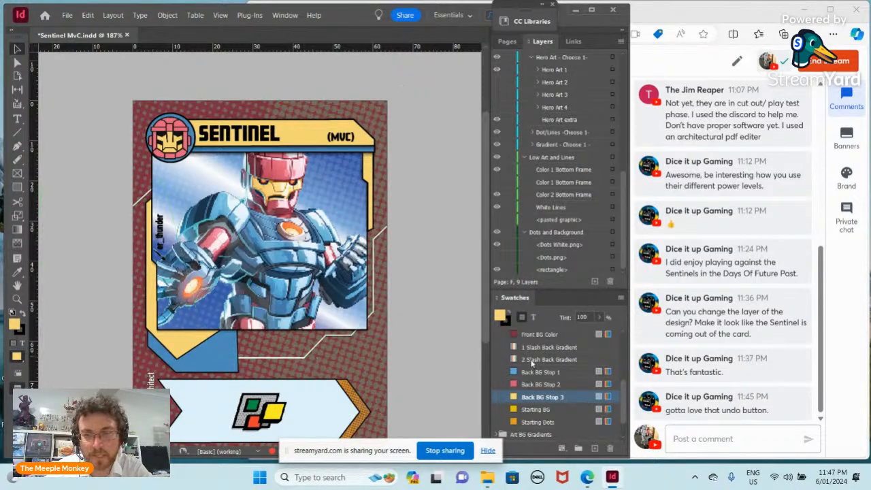
scroll(531, 367, "up", 1)
scroll(530, 367, "up", 2)
scroll(522, 359, "up", 1)
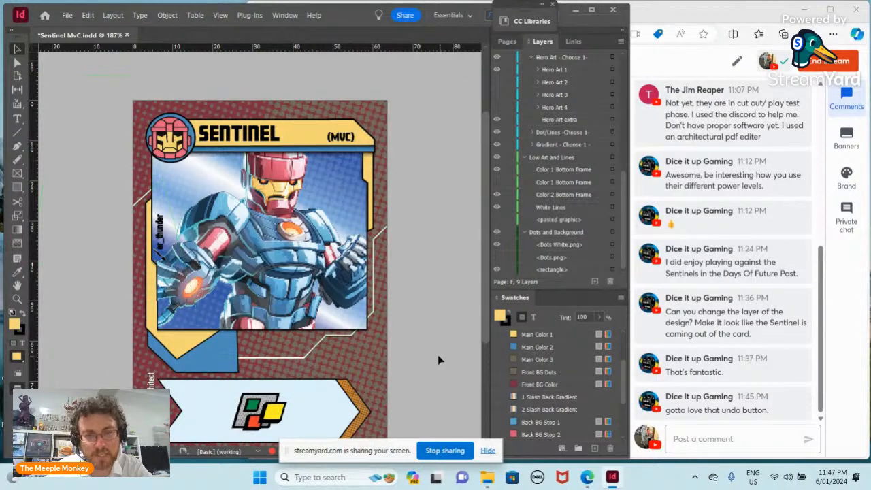
scroll(249, 362, "down", 2)
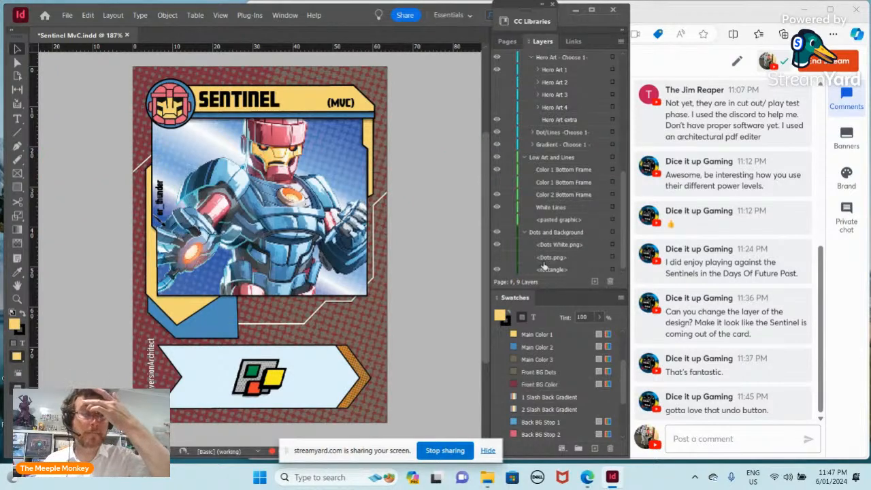
Recolor the Main Color 3 swatch with a sampled pink, R=229, G=101, B=128 (e56580), and check it among the Hero Specific swatches
left_click(522, 361)
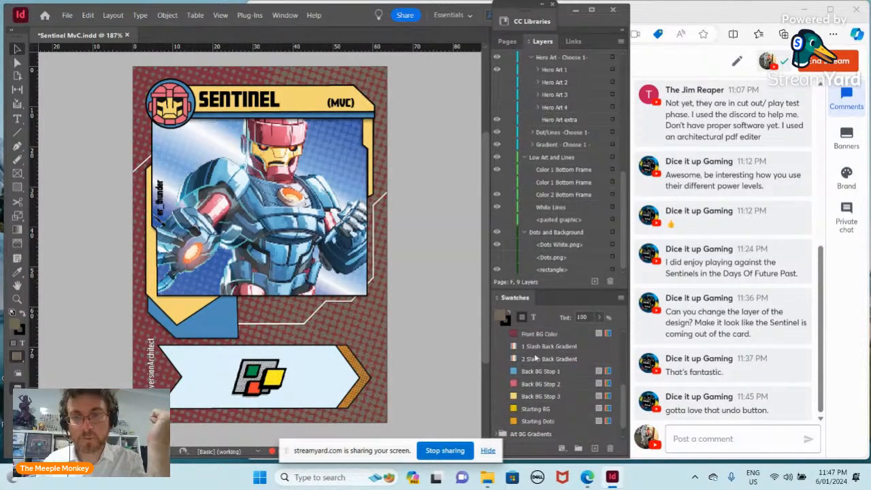
scroll(537, 359, "up", 3)
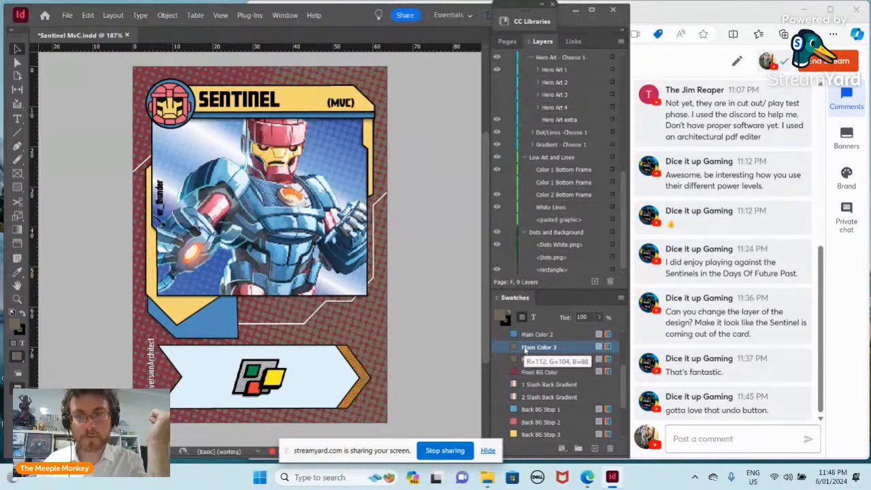
double_click(528, 350)
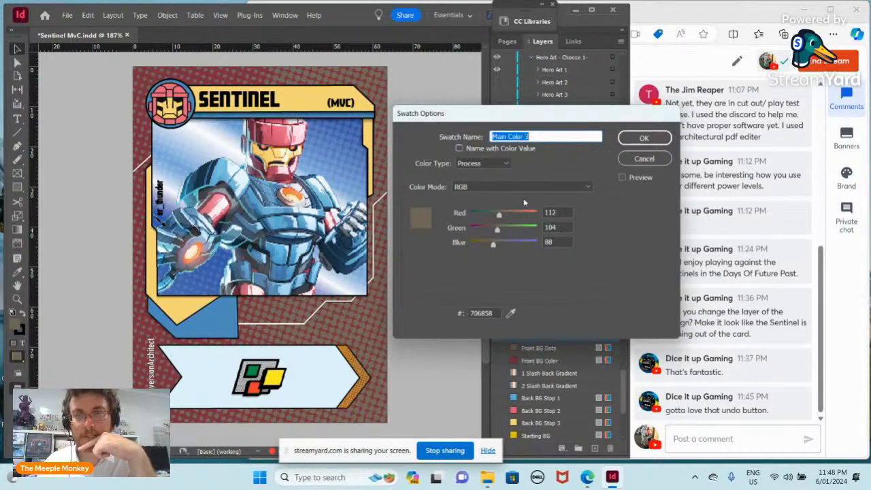
left_click(511, 313)
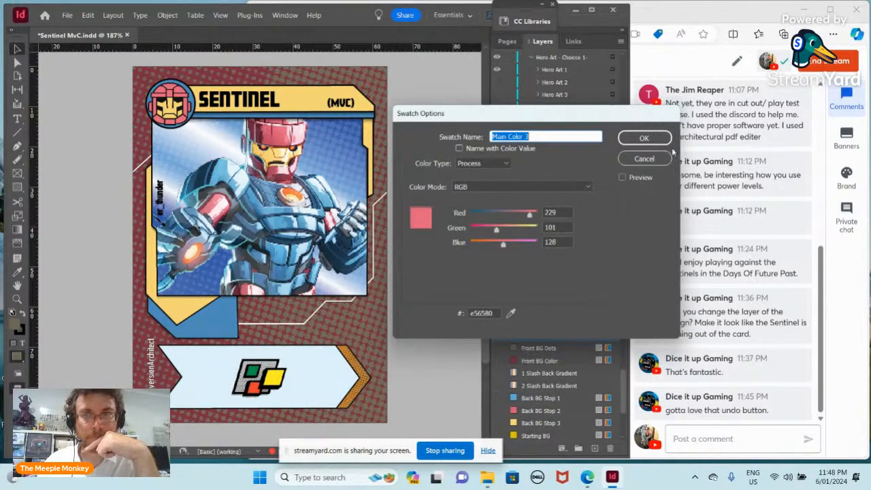
left_click(652, 139)
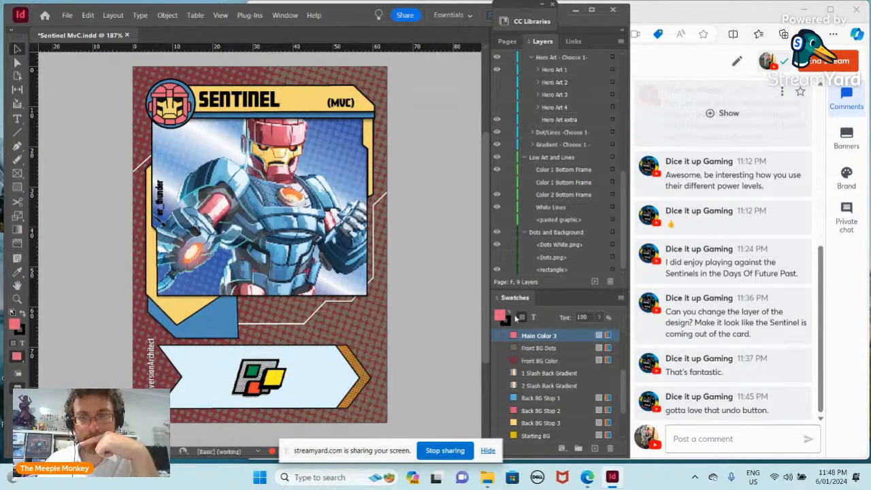
scroll(551, 343, "up", 3)
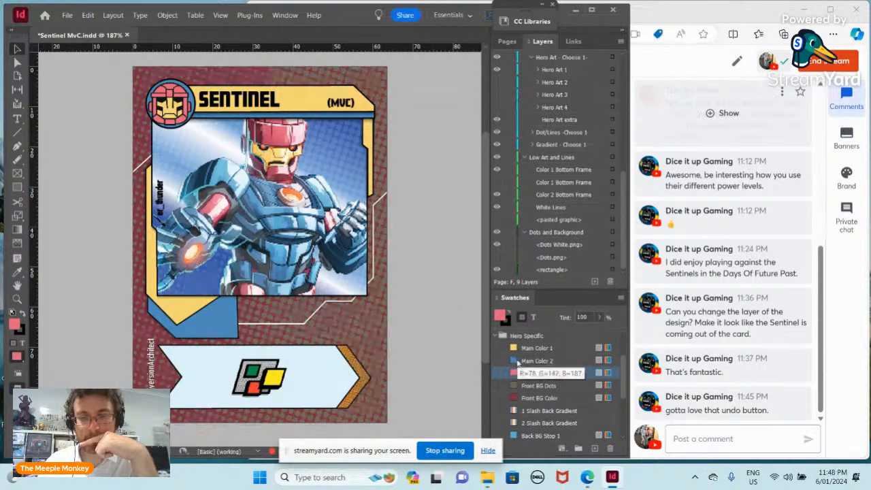
scroll(527, 369, "down", 2)
scroll(527, 368, "down", 1)
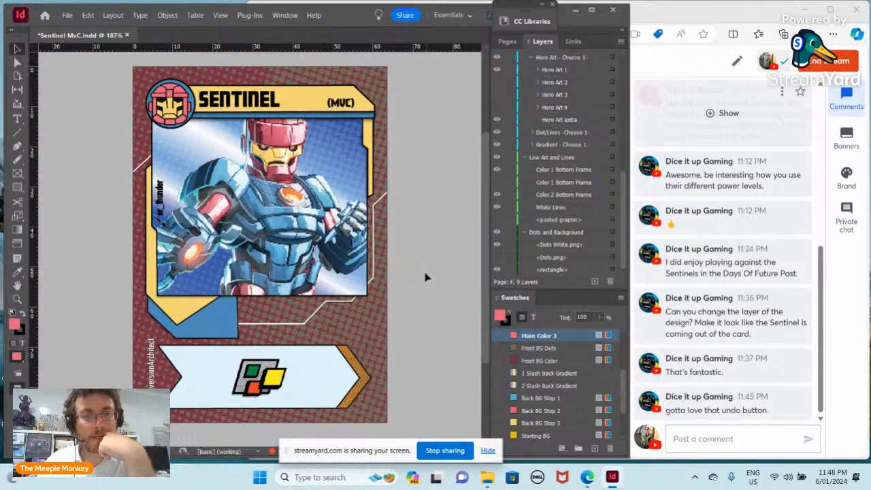
Hide the Artist and Designer credits in the Top Level layer of the global front
scroll(454, 163, "up", 2)
scroll(331, 227, "down", 2)
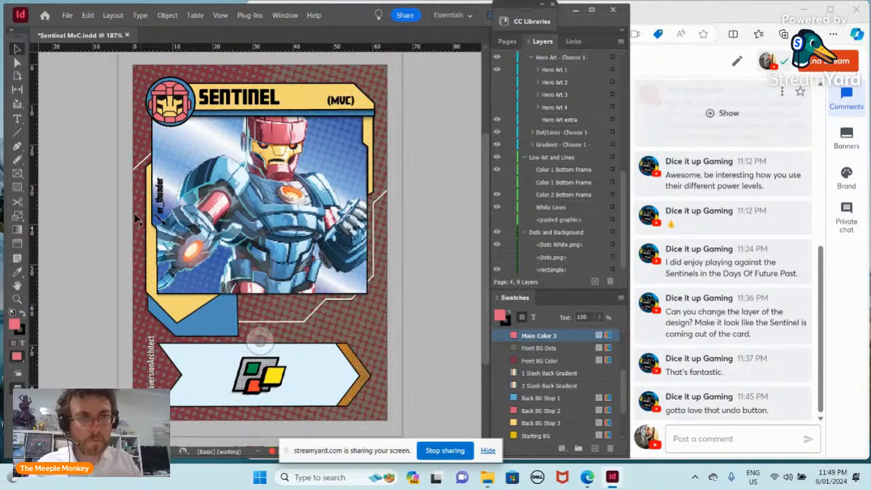
scroll(551, 171, "up", 1)
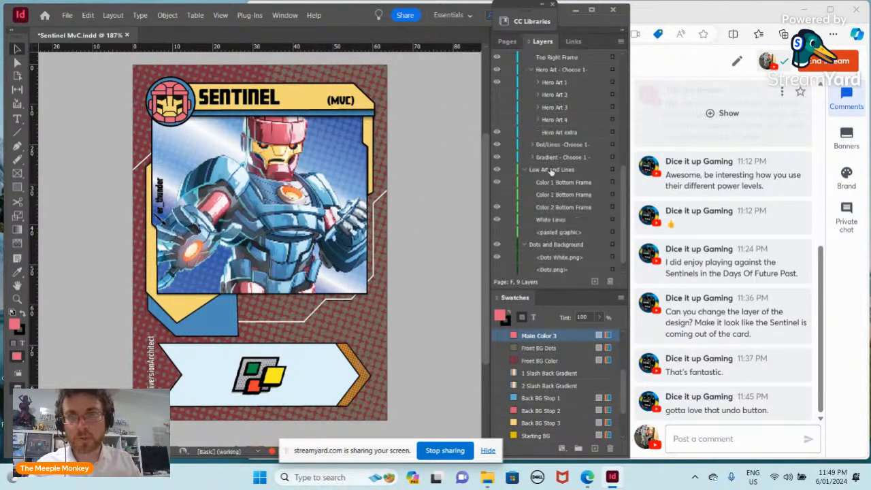
scroll(551, 172, "up", 6)
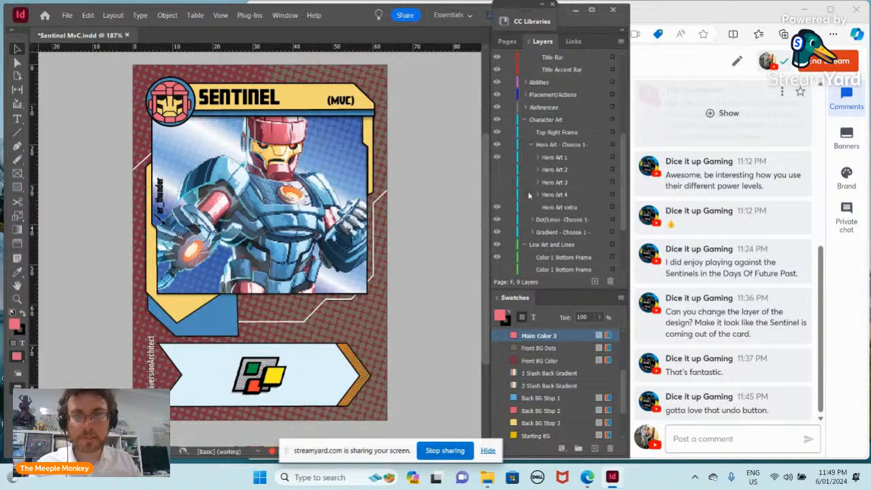
scroll(555, 178, "up", 12)
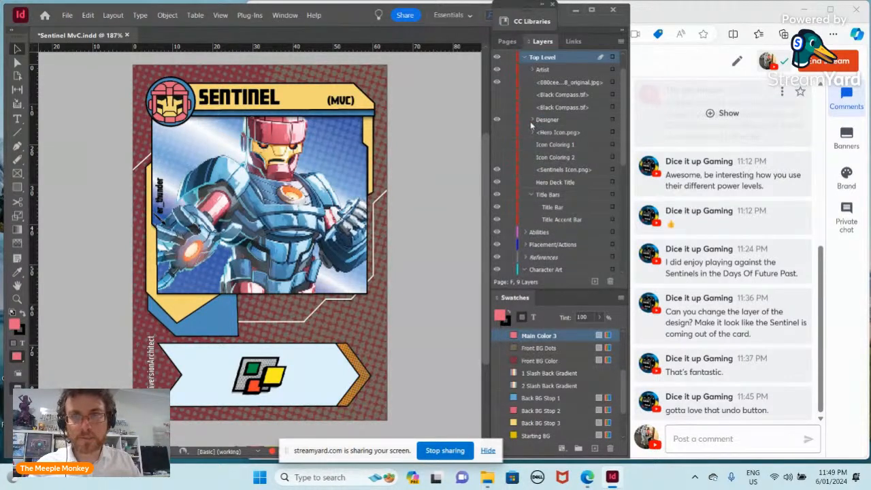
scroll(535, 122, "up", 2)
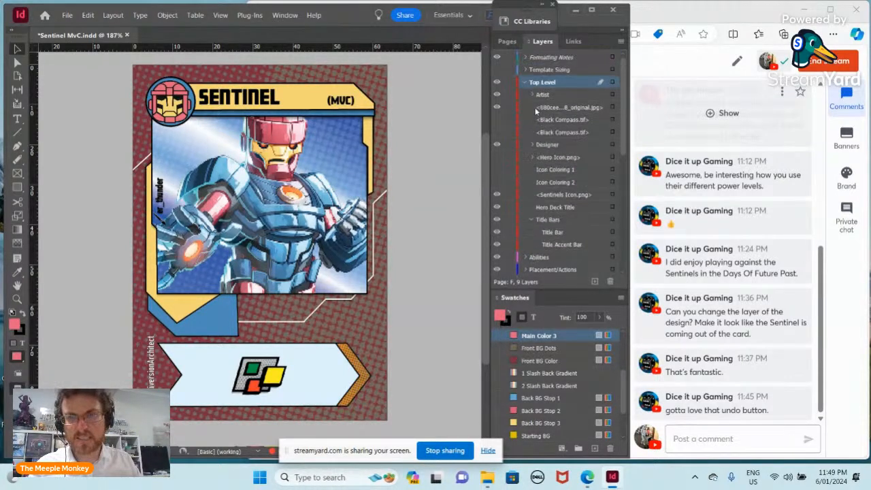
left_click(496, 94)
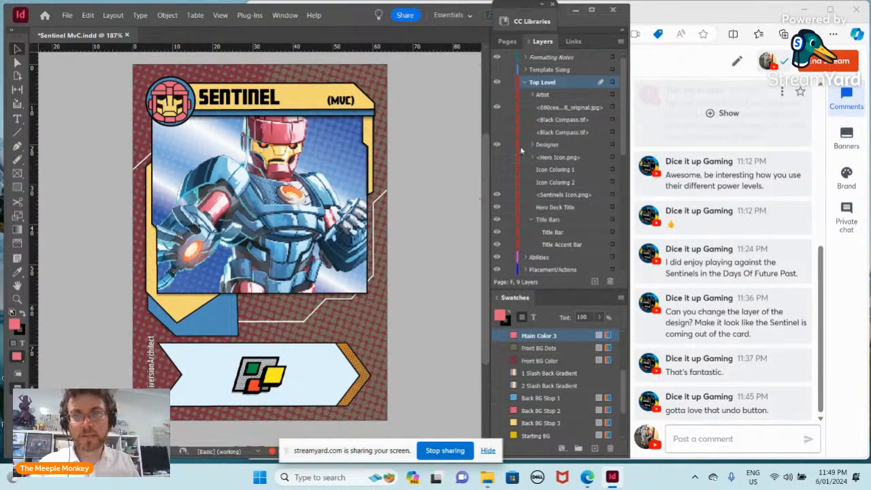
left_click(496, 145)
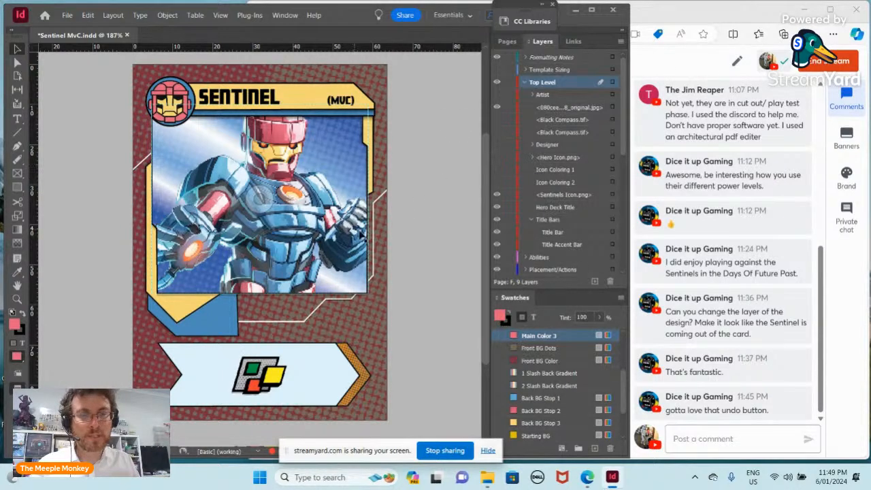
Insert one page after page 4 using the R-"Regular" parent
left_click(508, 42)
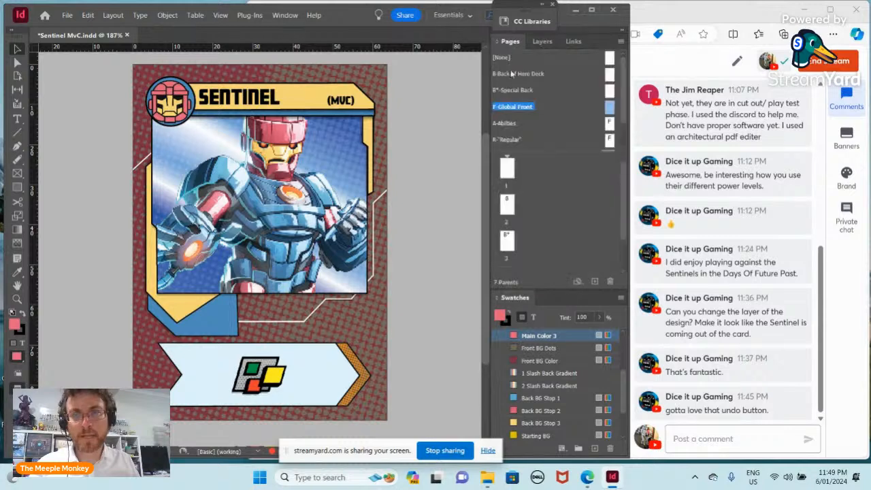
scroll(531, 194, "down", 2)
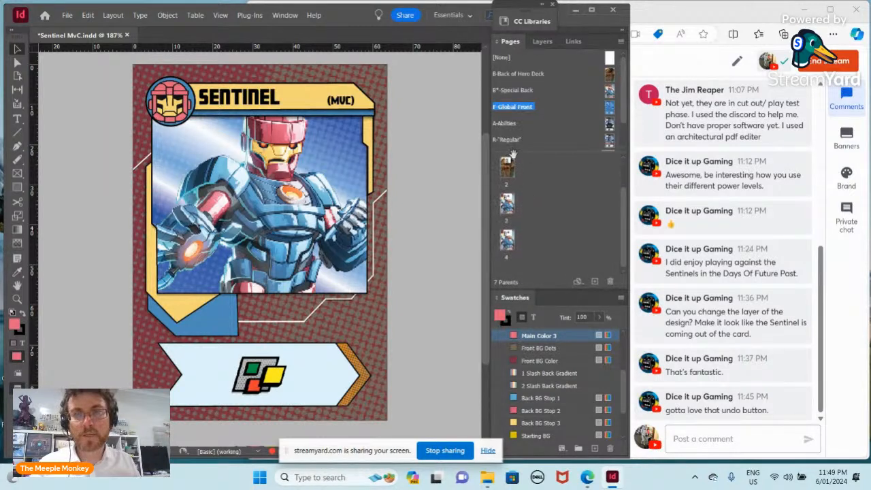
right_click(507, 240)
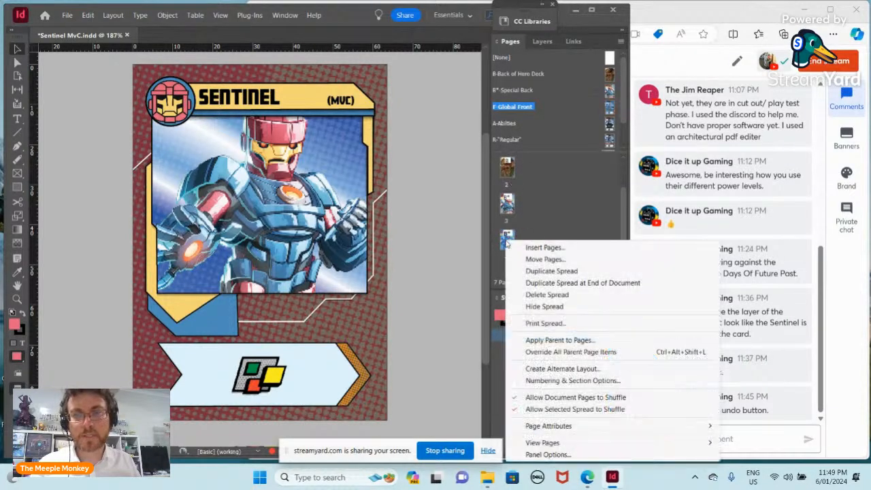
left_click(541, 249)
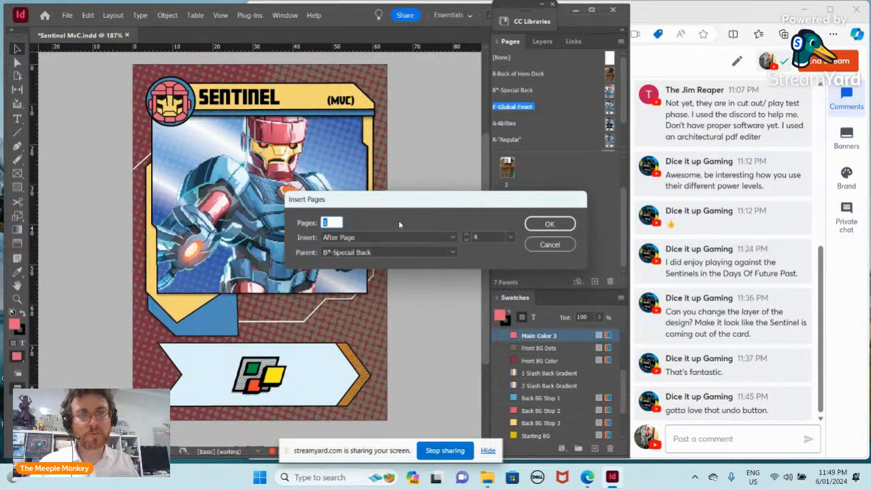
left_click(452, 251)
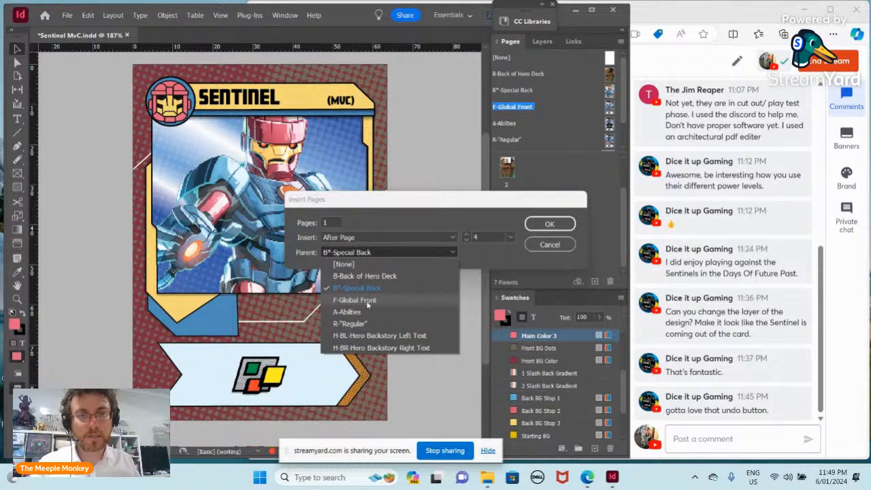
left_click(349, 323)
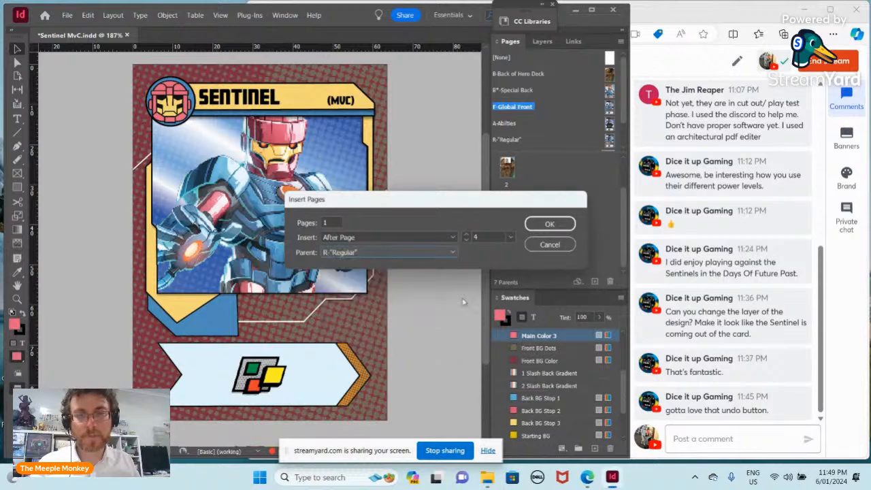
left_click(549, 224)
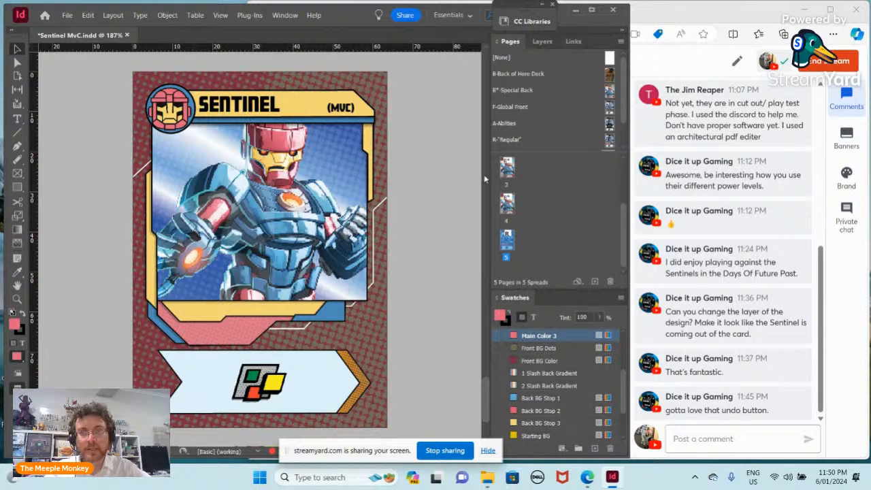
Duplicate the page 5 spread and override all parent page items on the duplicated page
right_click(509, 244)
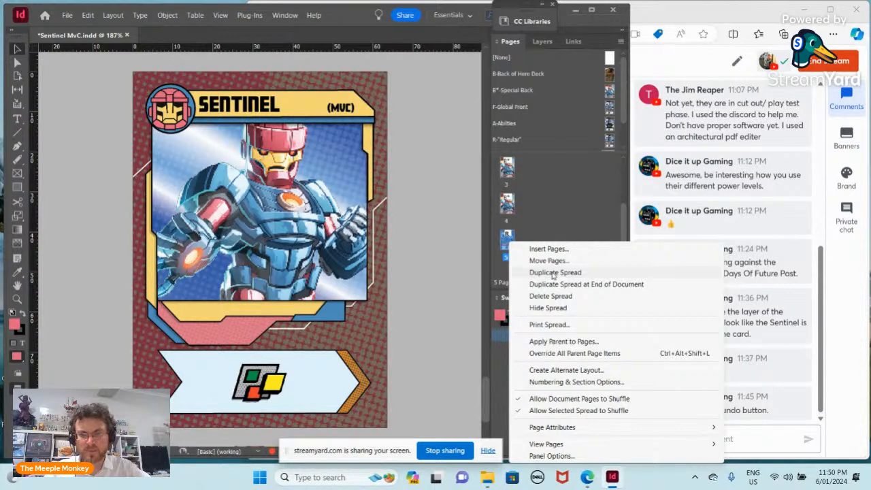
left_click(552, 273)
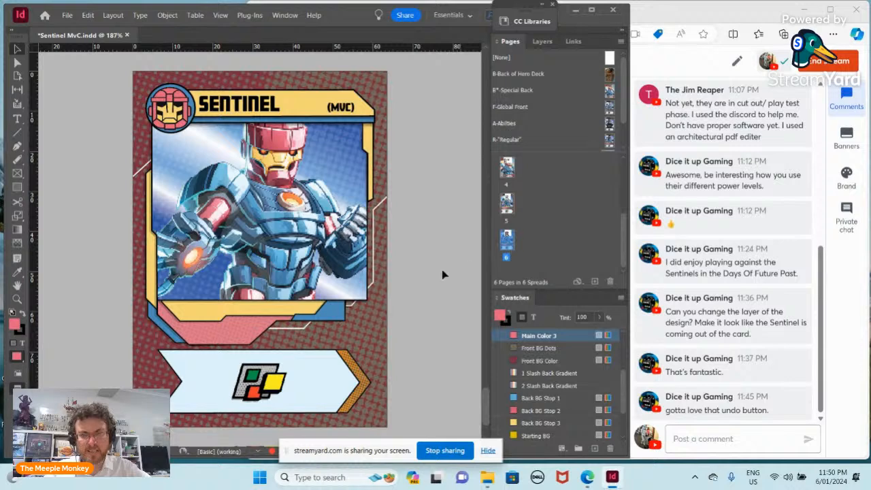
right_click(508, 246)
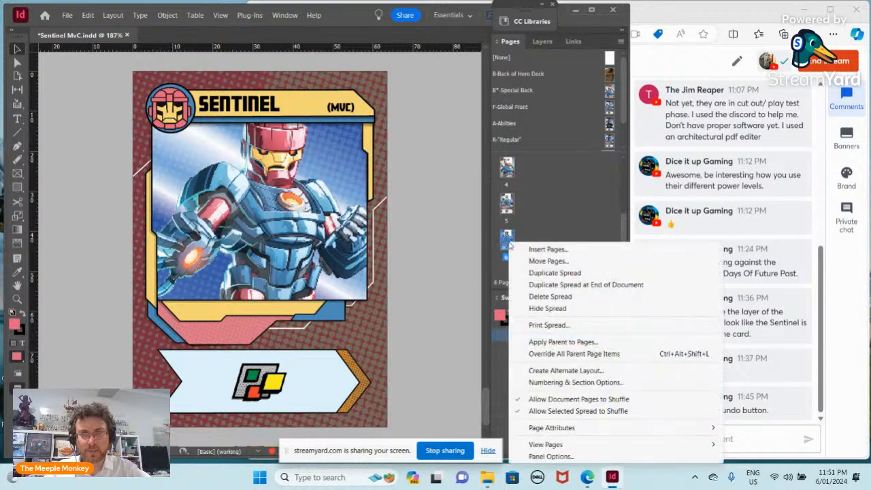
left_click(561, 355)
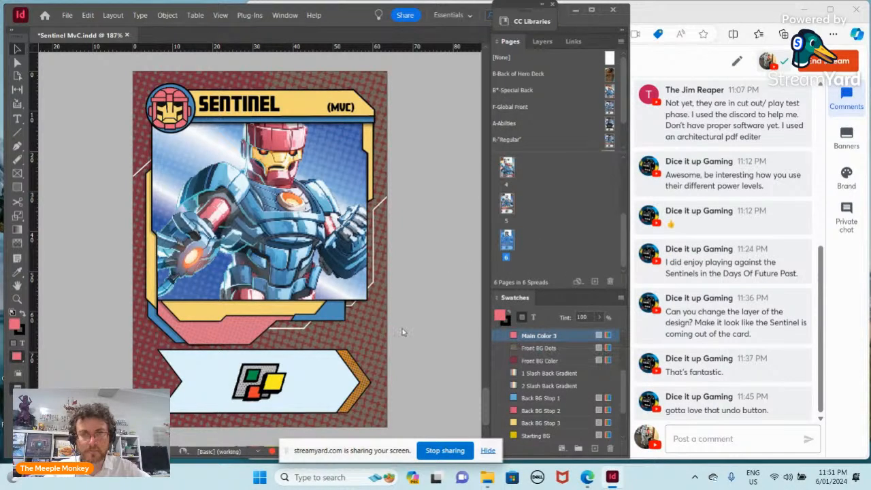
Enlarge the list area that shows the document pages and open page 6
left_click(557, 154)
left_click_drag(556, 153, 553, 98)
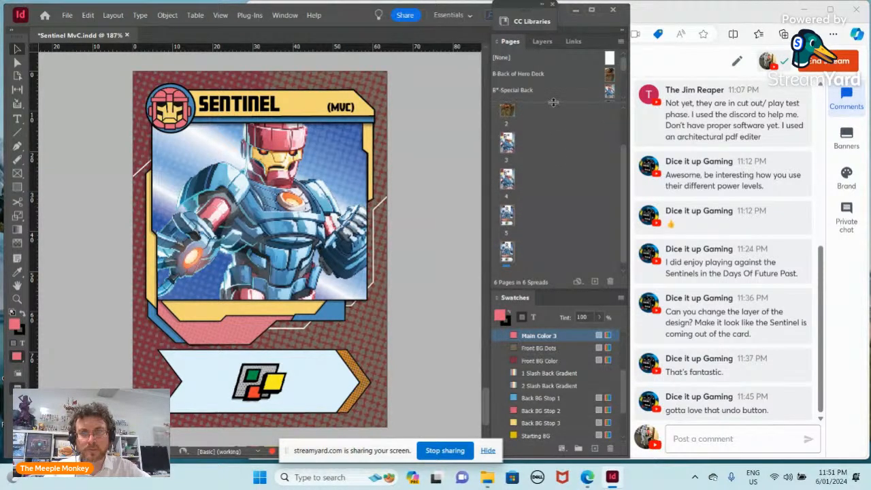
scroll(495, 178, "down", 1)
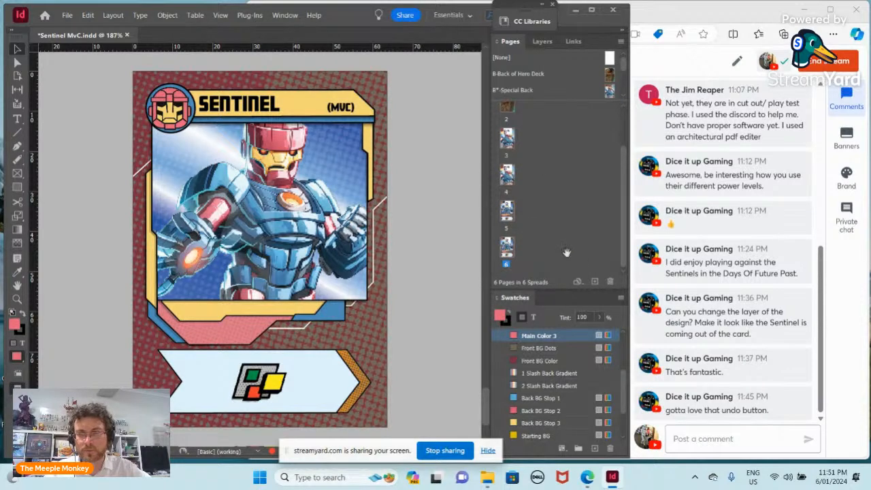
double_click(506, 249)
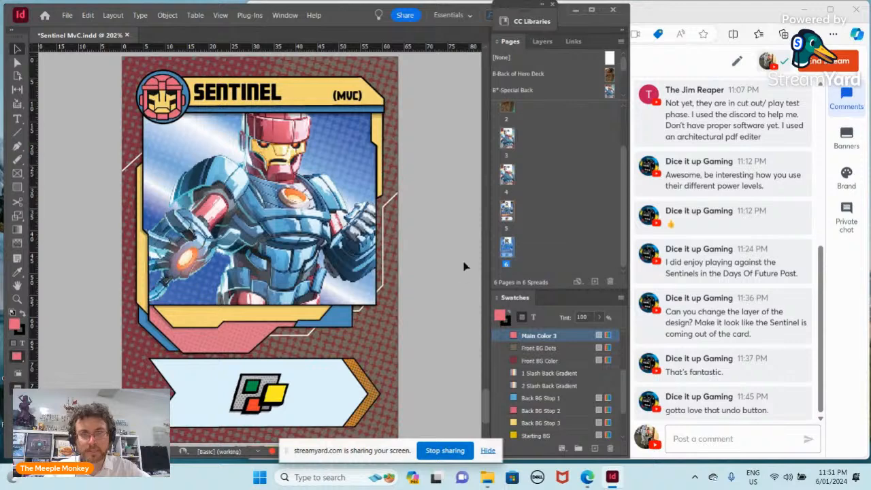
Expand the Placement/Actions layer on page 6 and its group of action symbols
left_click(542, 41)
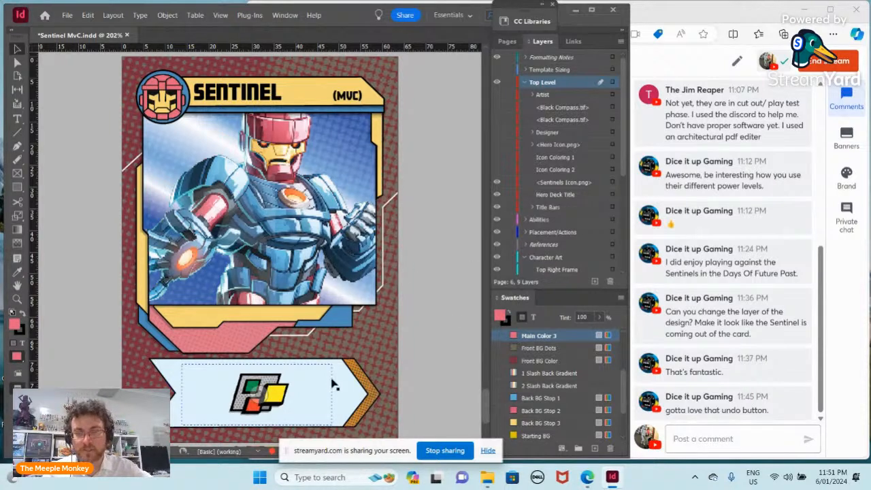
scroll(534, 103, "down", 2)
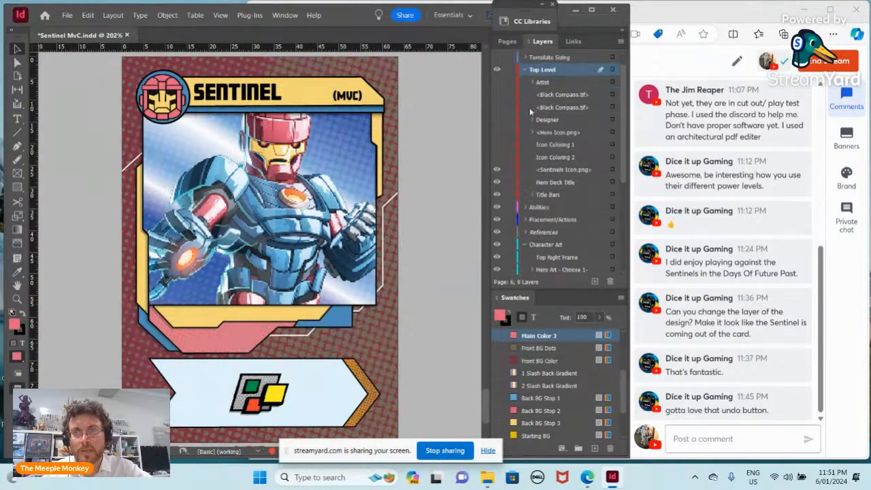
left_click(524, 207)
scroll(524, 205, "down", 3)
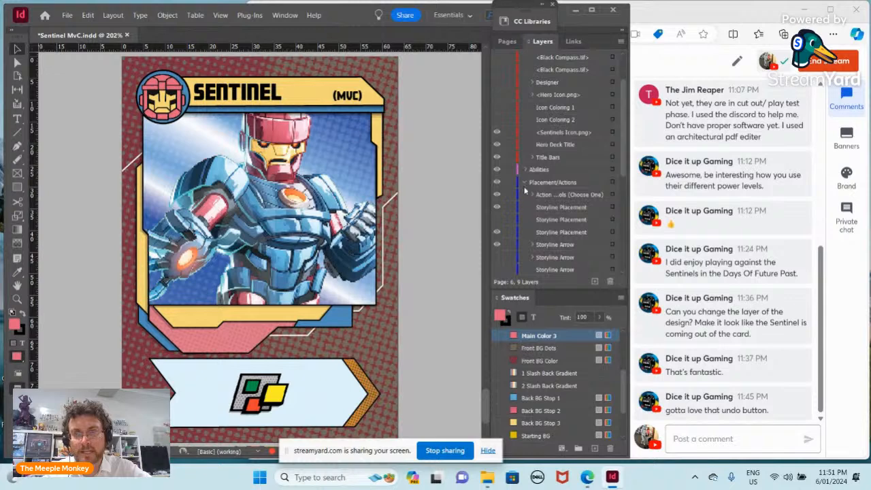
scroll(537, 207, "down", 3)
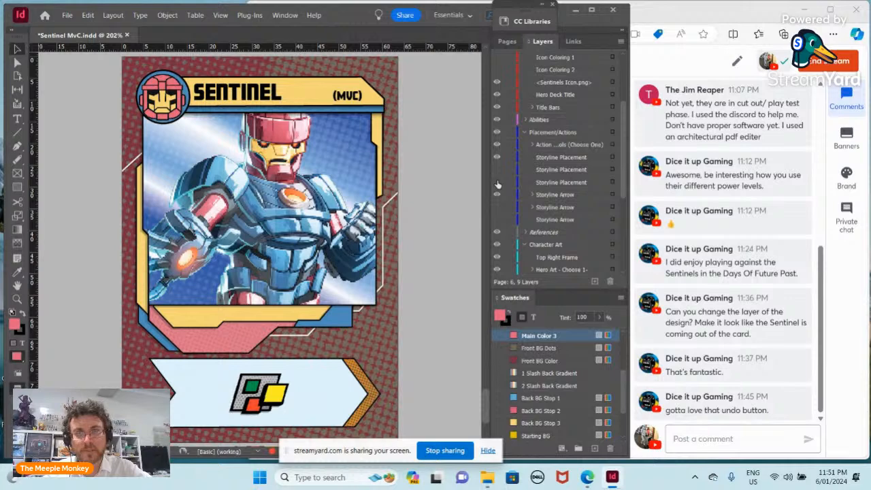
left_click(532, 145)
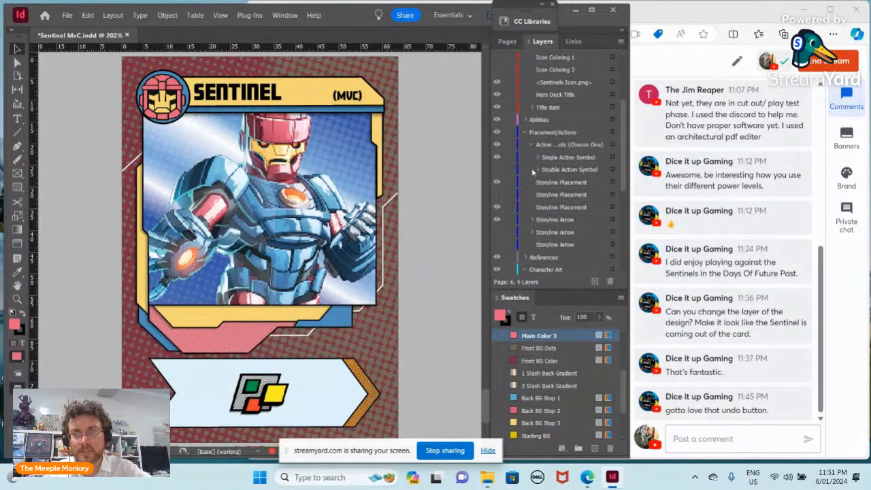
Try the Double Action Symbol group's visibility and the Attack option of the Single Action Symbol on page 6
left_click(497, 170)
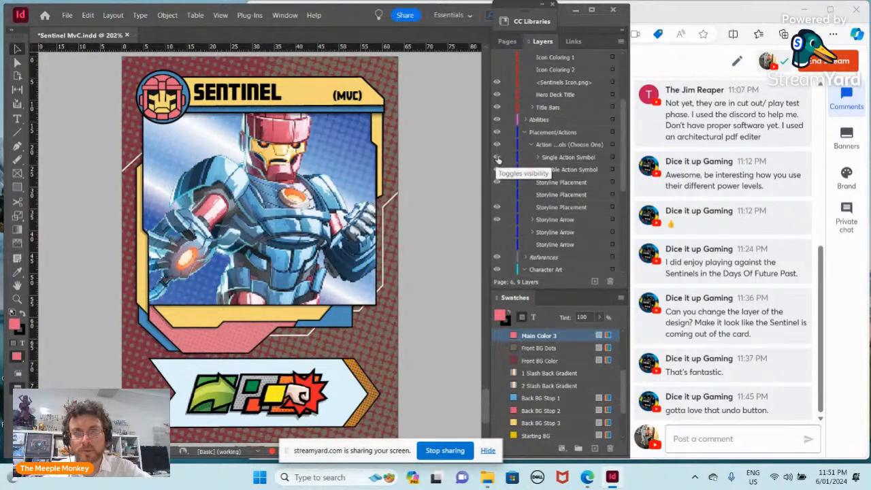
left_click(496, 169)
left_click(537, 158)
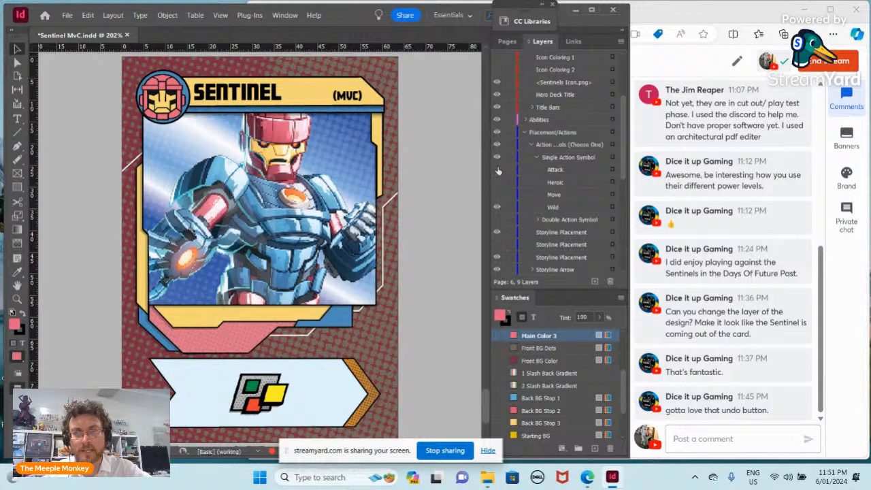
left_click(496, 206)
left_click(497, 206)
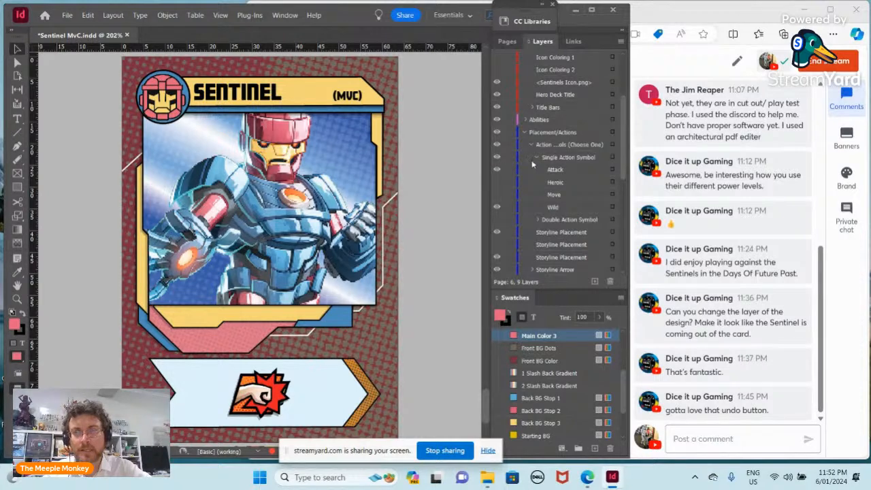
left_click(537, 157)
Show the Double Action Symbol instead of the single one and switch its left action symbol from Move to Wild
left_click(497, 168)
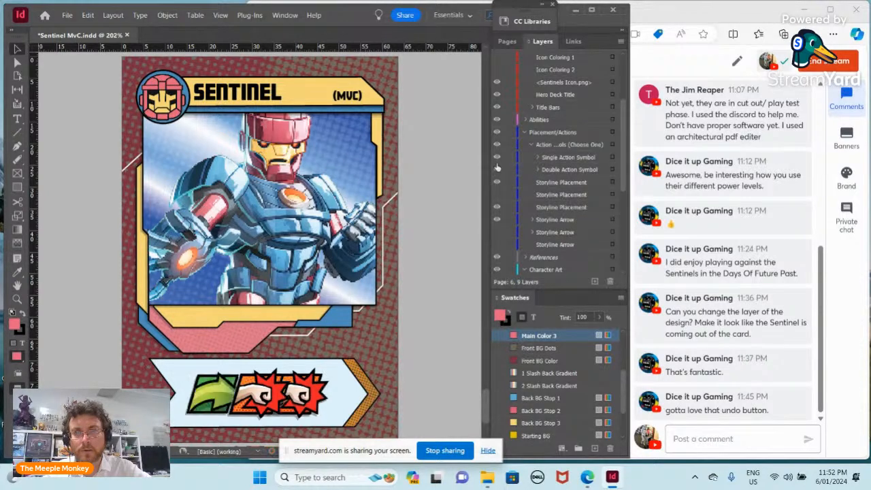
left_click(498, 157)
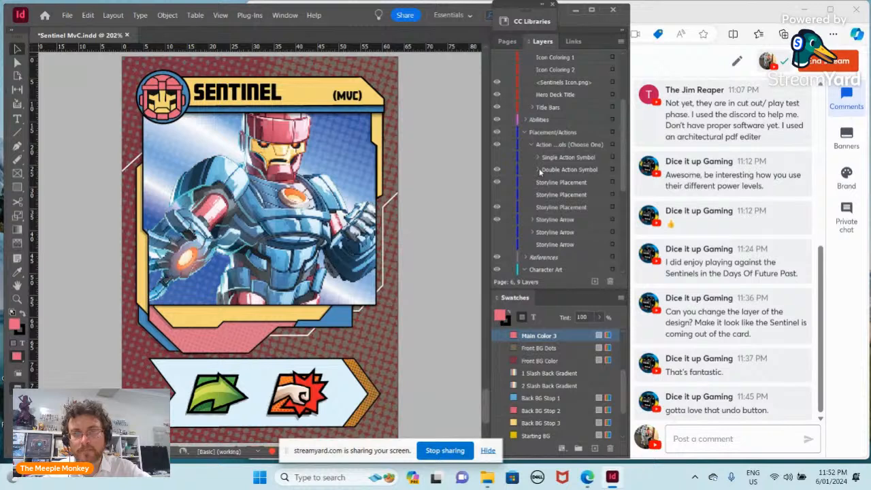
left_click(538, 170)
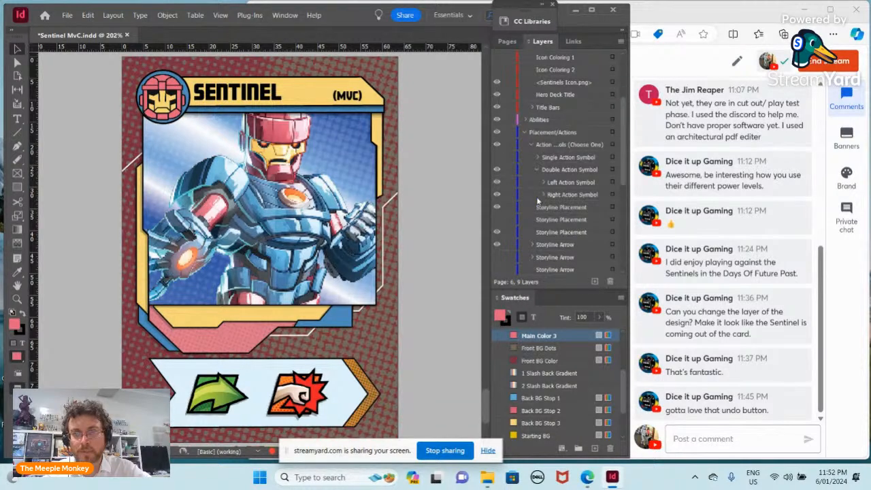
left_click(543, 182)
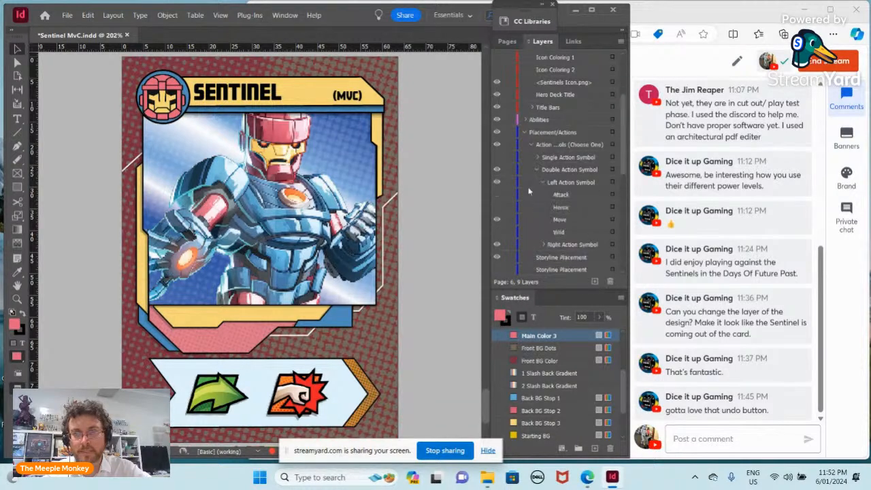
left_click(497, 232)
left_click(498, 219)
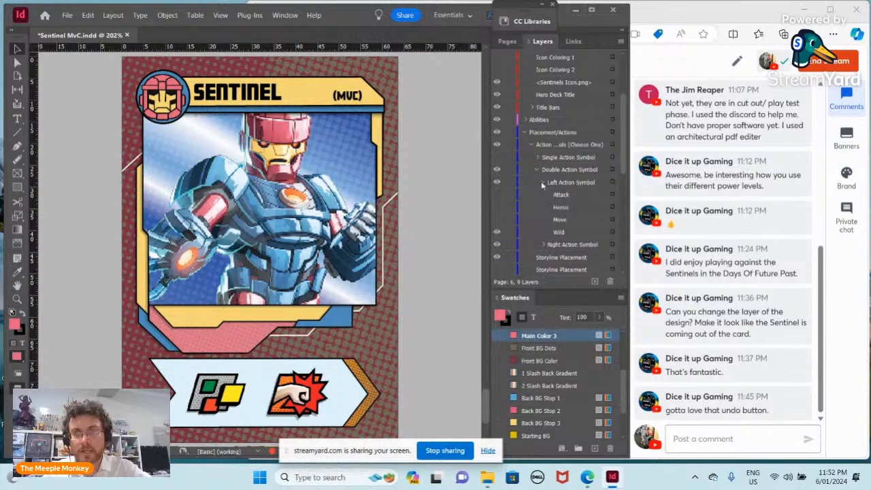
Switch the right action symbol of the Double Action Symbol group from Attack to Wild
left_click(541, 181)
left_click(543, 195)
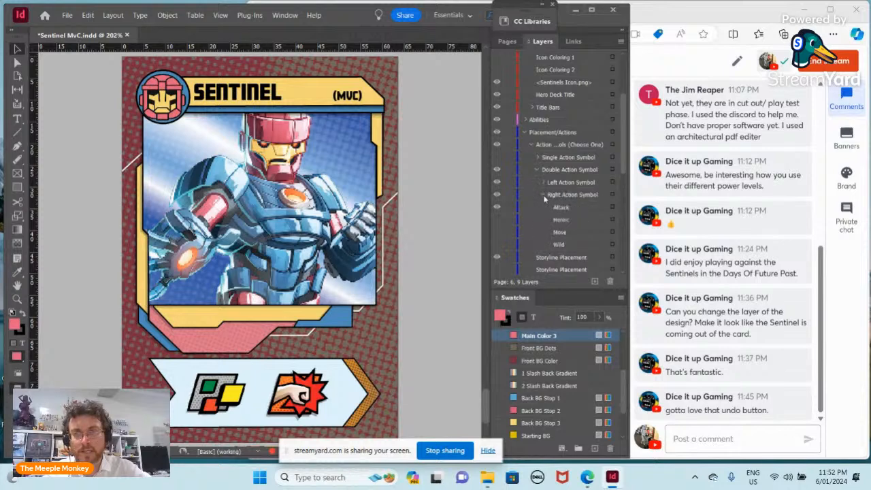
left_click(498, 244)
left_click(497, 206)
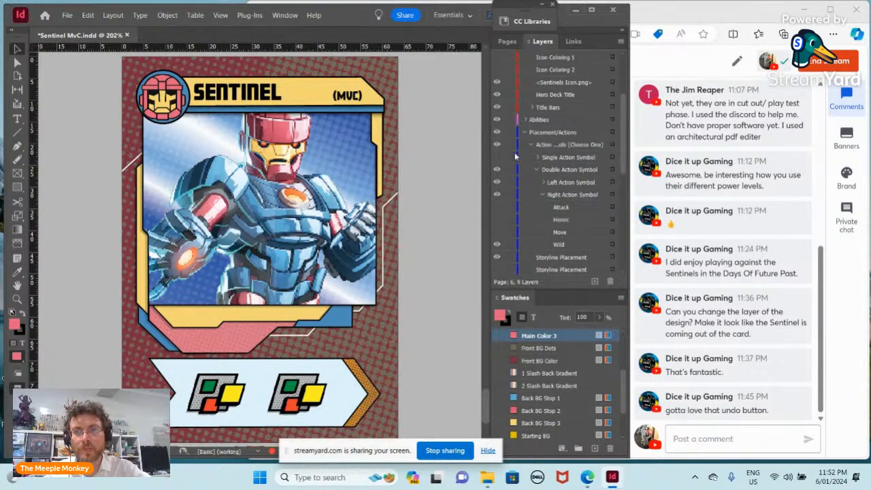
Review the document's pages, examining the action symbols on the regular cards and the artwork of the special back cards
left_click(508, 42)
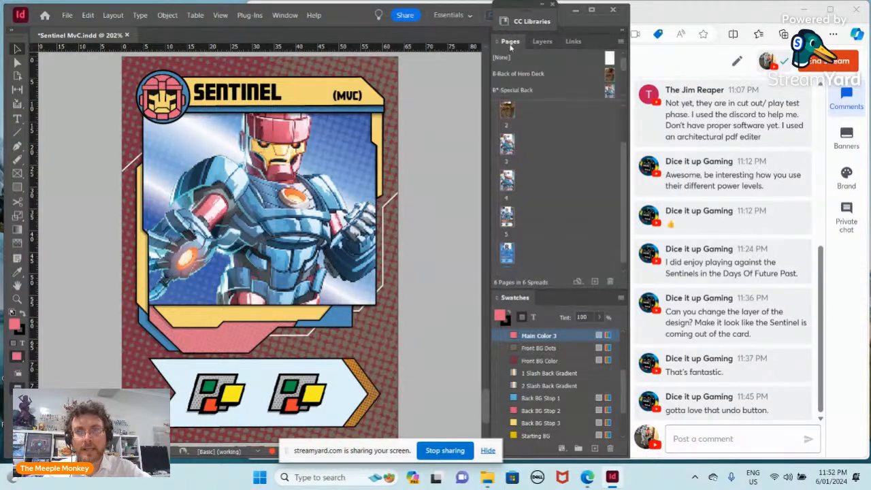
scroll(520, 136, "down", 1)
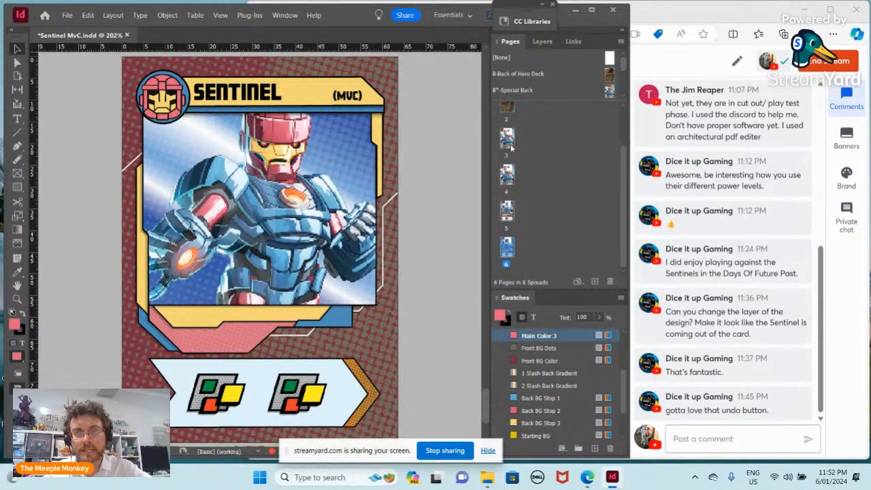
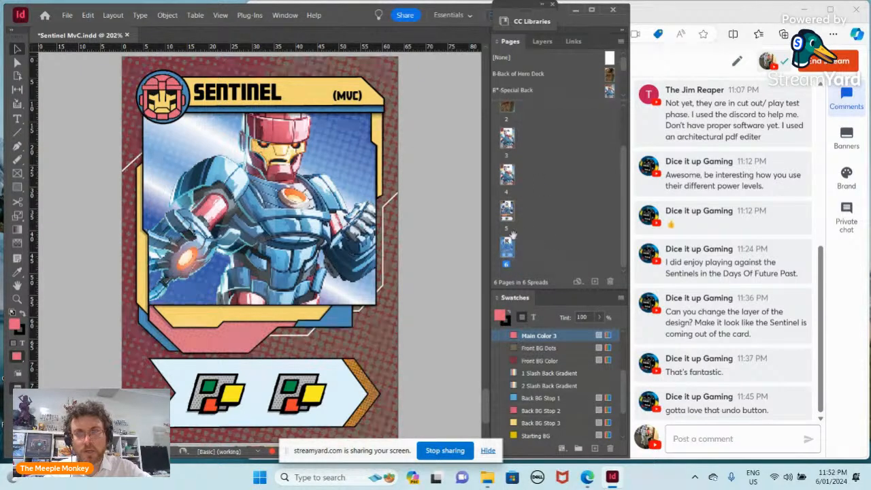
scroll(515, 189, "up", 1)
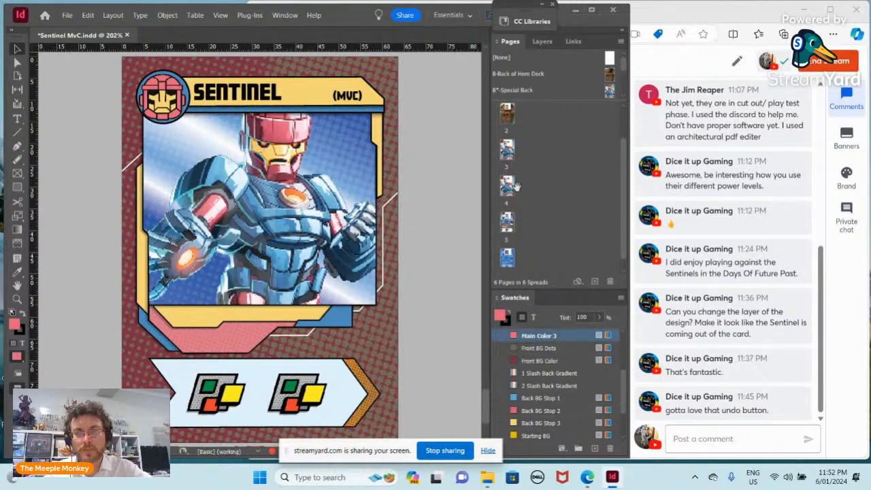
scroll(514, 245, "down", 1)
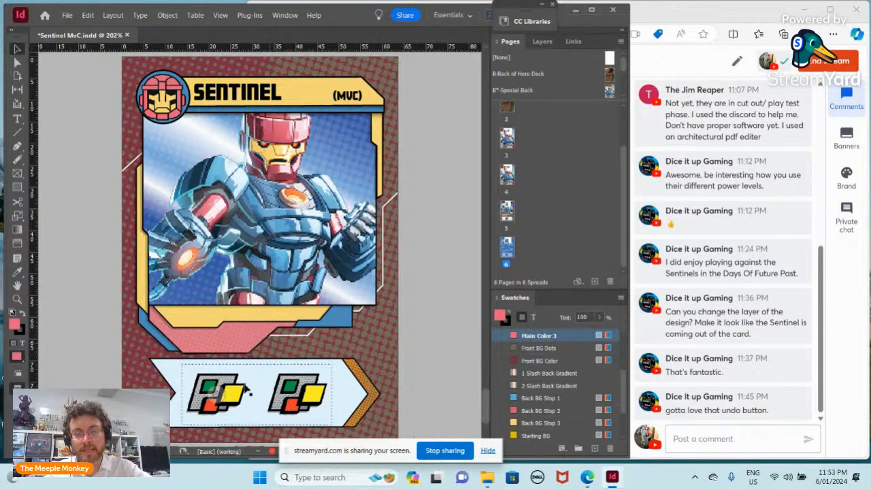
scroll(432, 272, "up", 5)
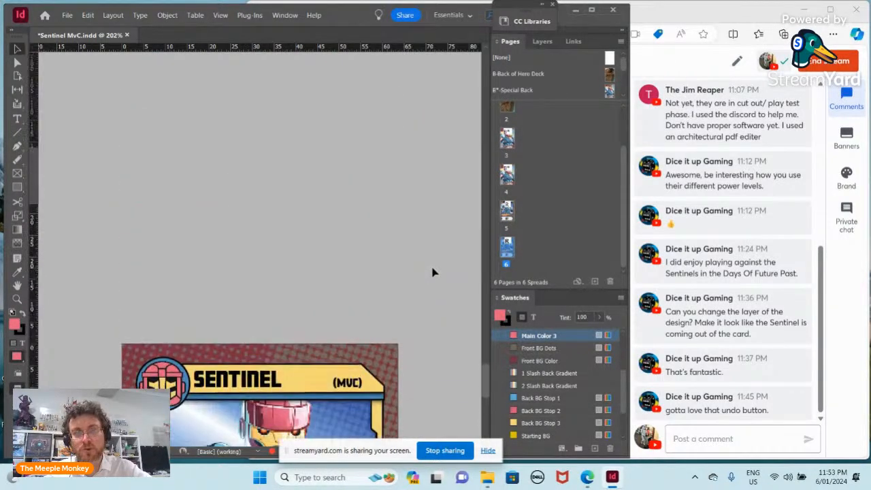
scroll(432, 272, "down", 8)
scroll(428, 267, "up", 6)
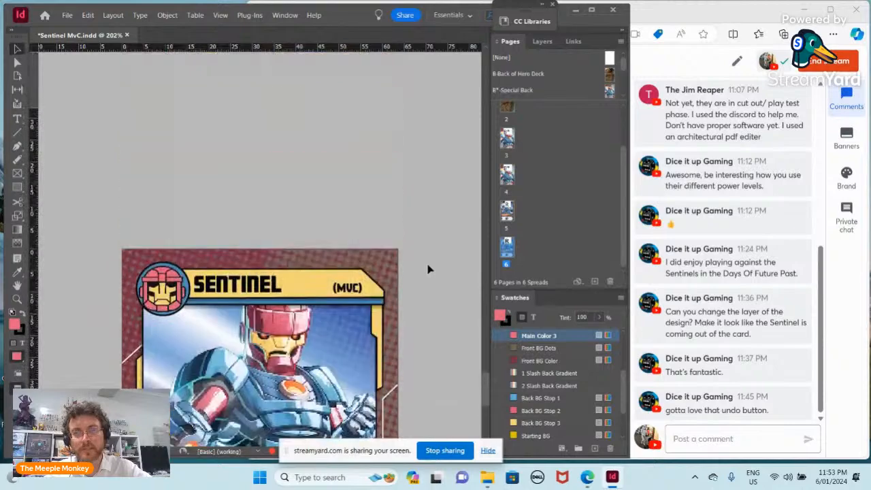
scroll(428, 269, "up", 3)
scroll(427, 269, "down", 10)
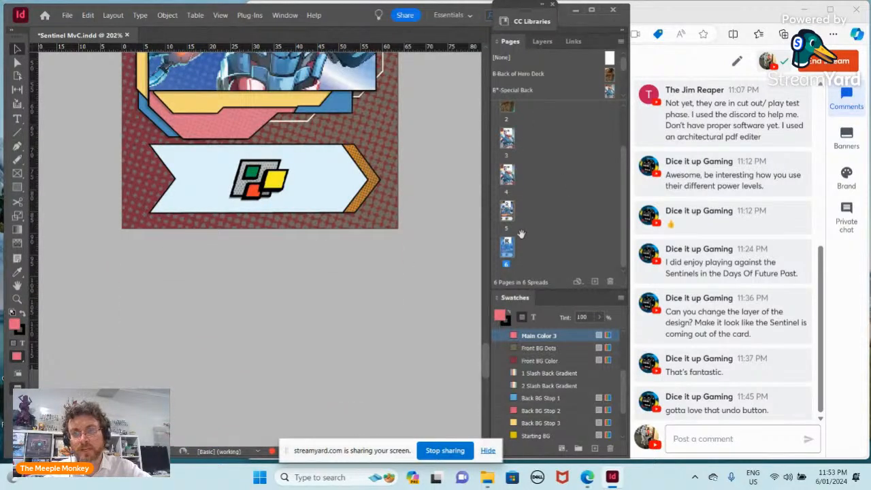
scroll(394, 278, "down", 3)
scroll(395, 277, "up", 12)
scroll(395, 278, "down", 12)
scroll(393, 276, "up", 4)
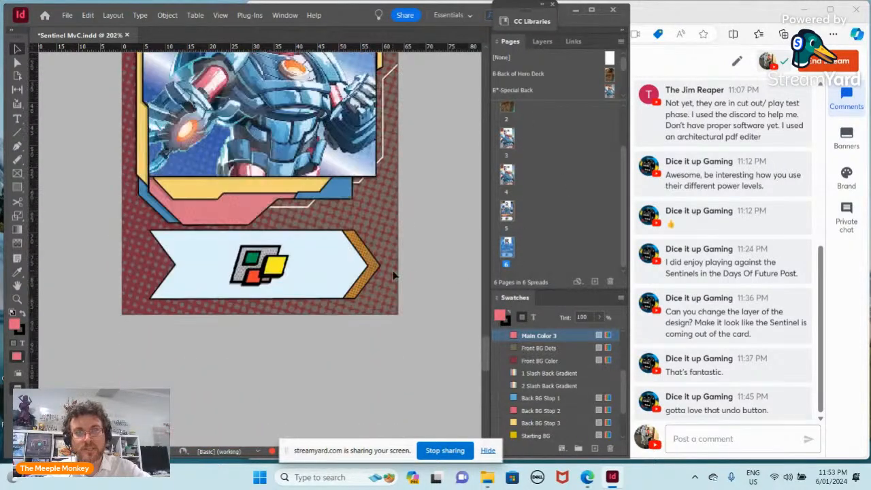
scroll(393, 275, "up", 6)
scroll(393, 275, "down", 12)
scroll(393, 276, "up", 8)
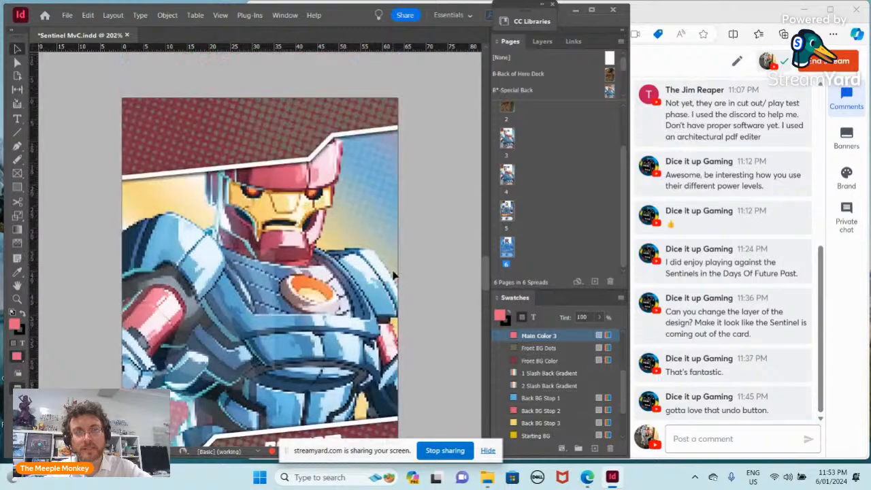
scroll(393, 276, "up", 4)
scroll(393, 274, "down", 12)
scroll(392, 274, "up", 7)
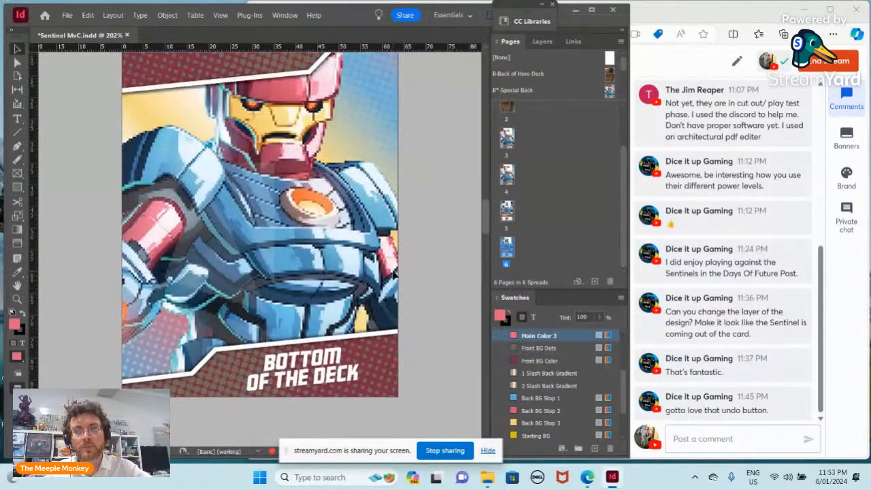
scroll(393, 272, "up", 3)
scroll(398, 273, "down", 10)
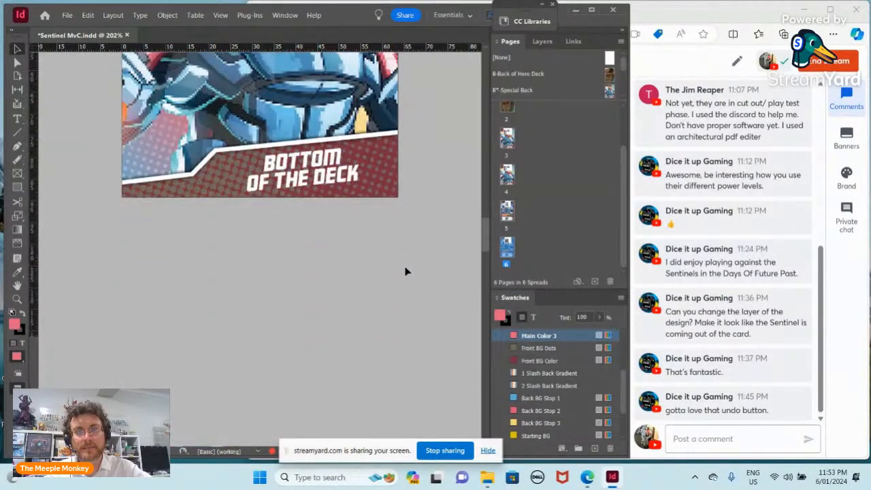
scroll(404, 271, "down", 10)
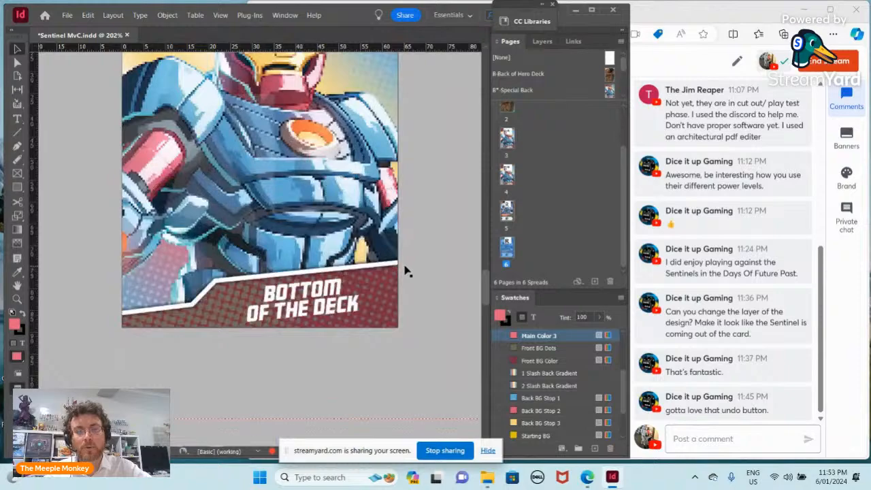
scroll(404, 271, "down", 10)
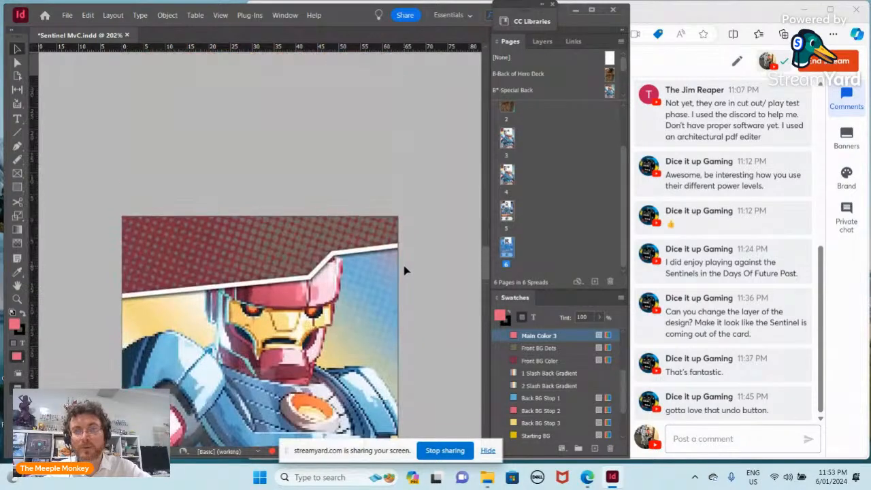
scroll(405, 271, "down", 8)
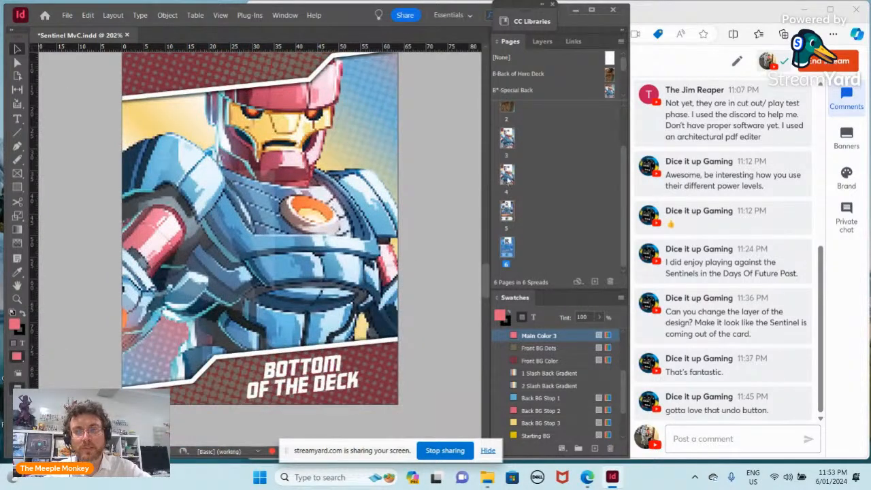
Go to the Special Back card on page 4 and examine its Bottom of the Deck layout
left_click(508, 179)
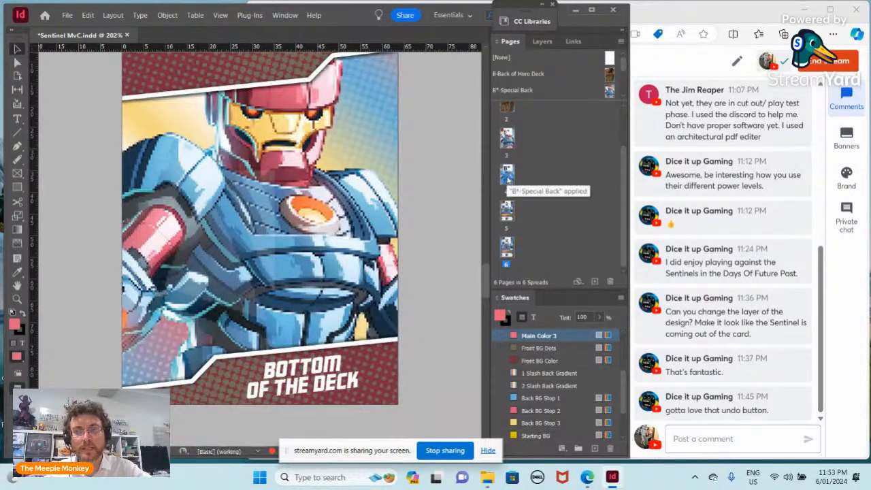
left_click(542, 44)
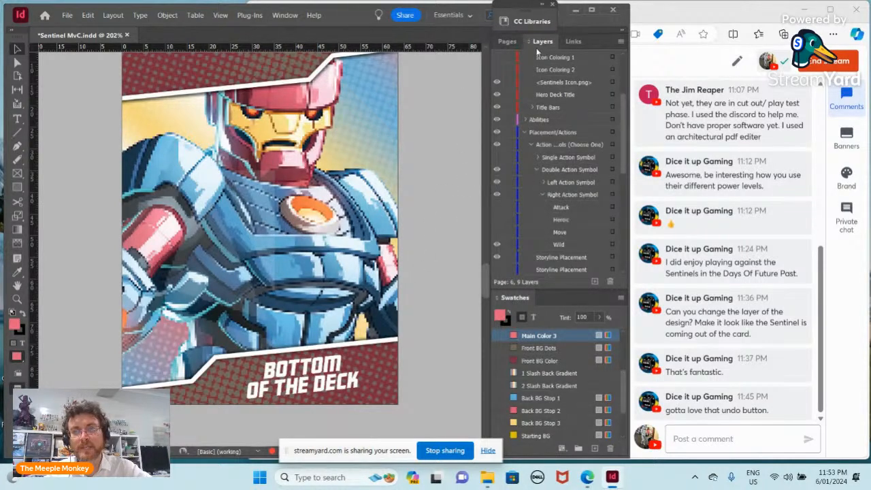
left_click(507, 42)
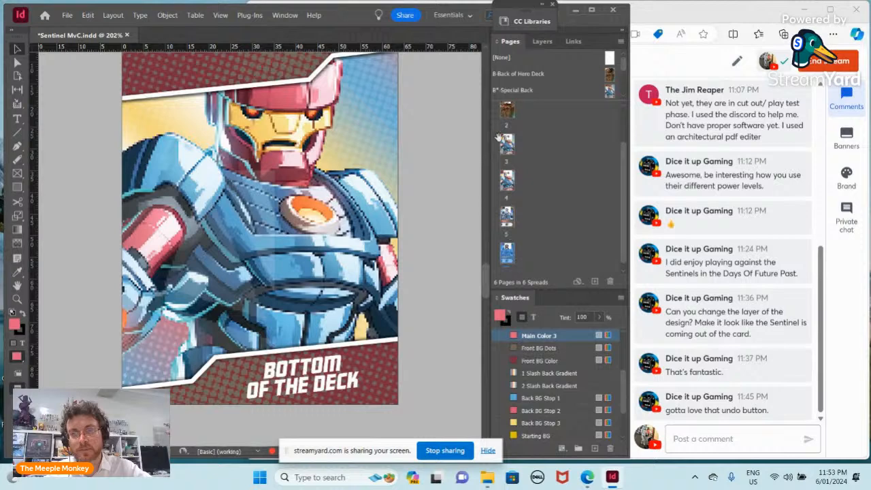
scroll(512, 247, "down", 1)
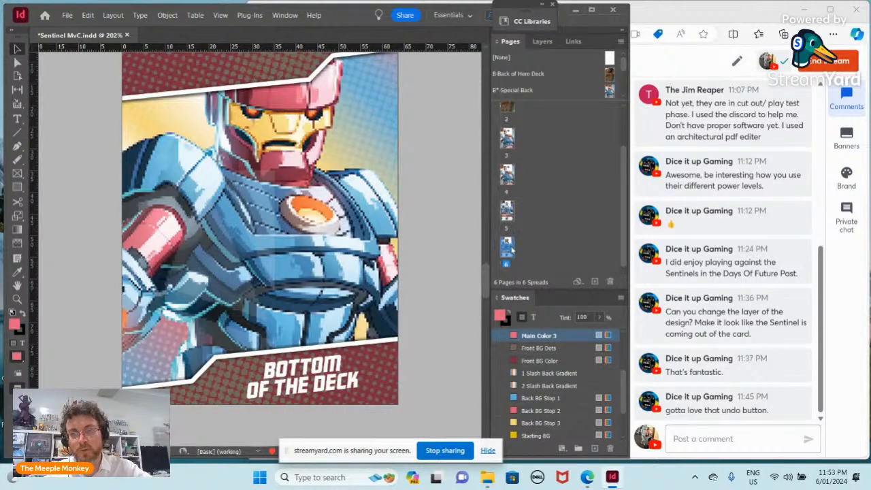
left_click(506, 249)
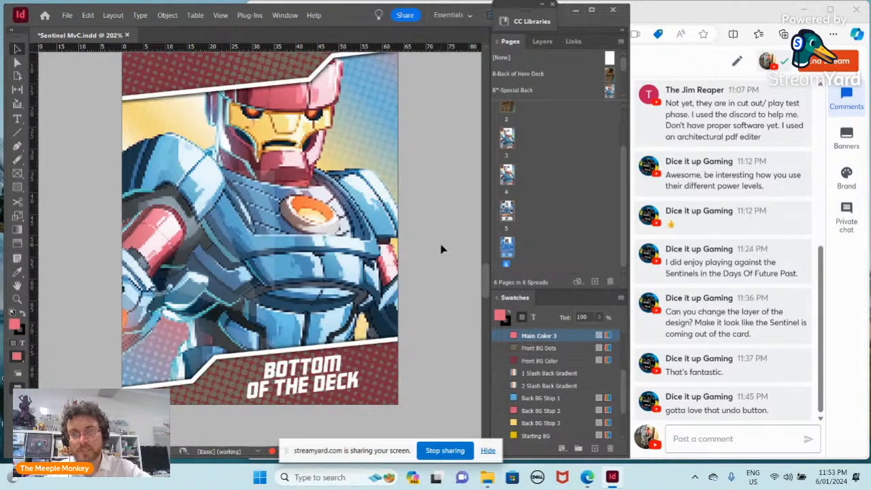
scroll(435, 249, "up", 3)
scroll(425, 250, "up", 10)
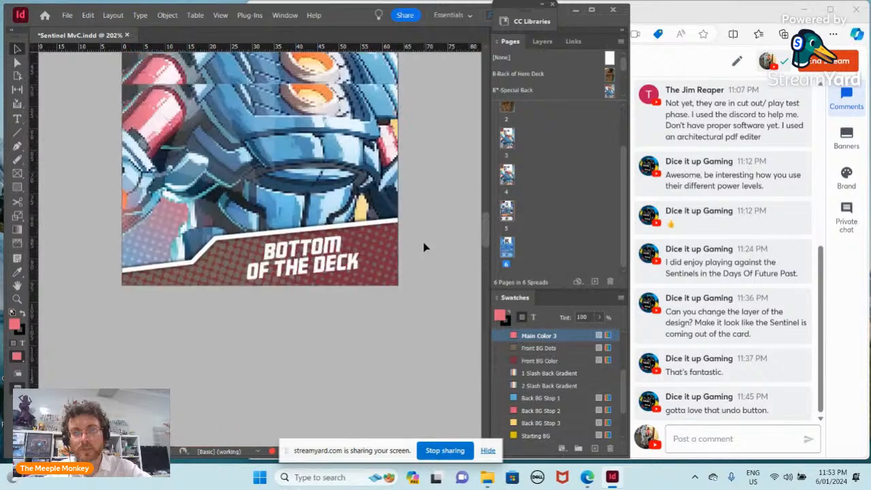
double_click(506, 175)
scroll(412, 198, "up", 4)
scroll(413, 197, "down", 3)
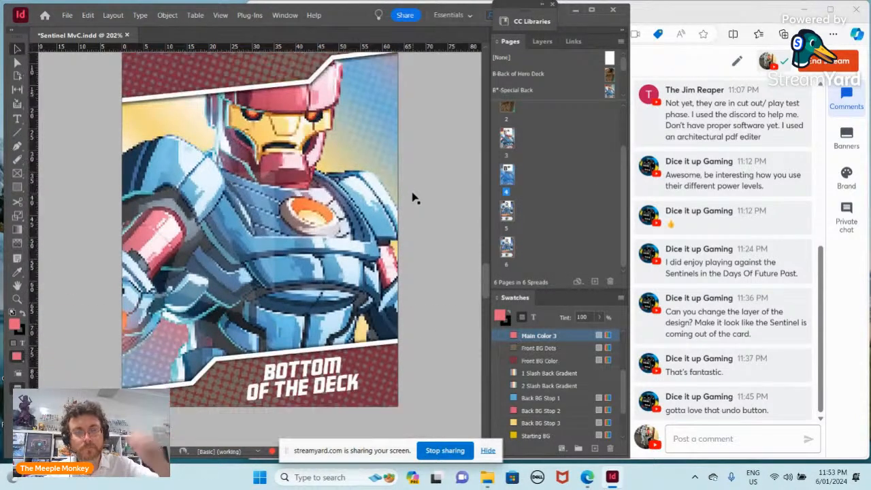
scroll(412, 197, "up", 2)
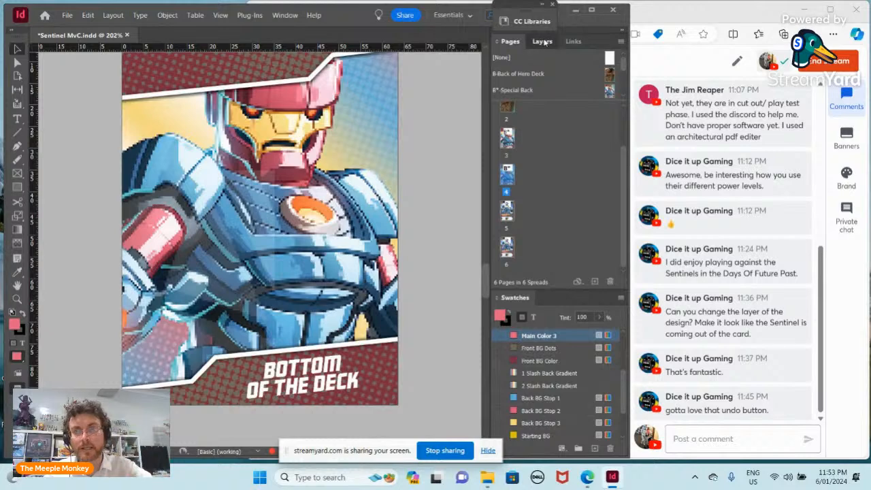
Hide the Top Level layer to see the cards without their title bars and borders
left_click(543, 41)
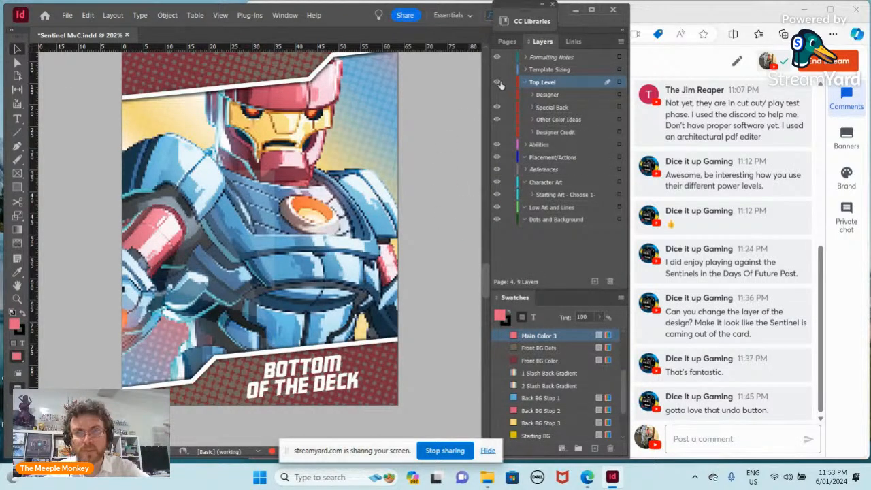
left_click(497, 83)
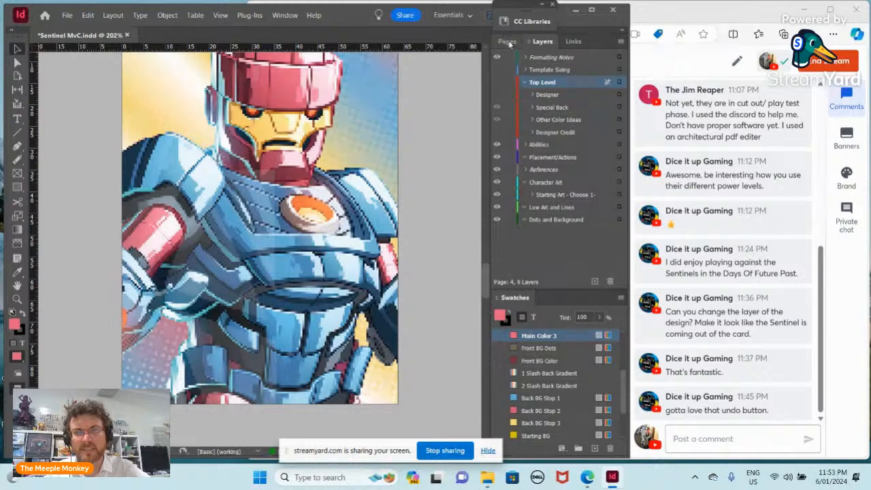
left_click(508, 42)
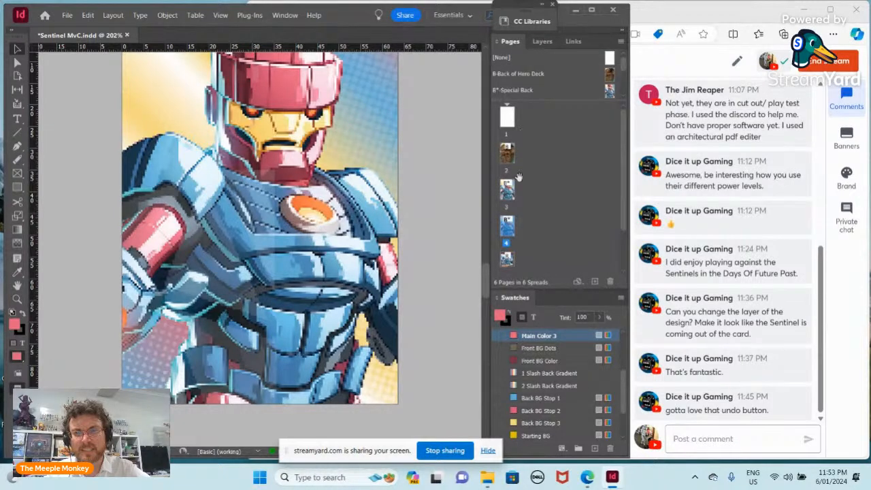
Examine the special back artwork and the regular cards across the pages with the top-level elements hidden
scroll(377, 211, "up", 10)
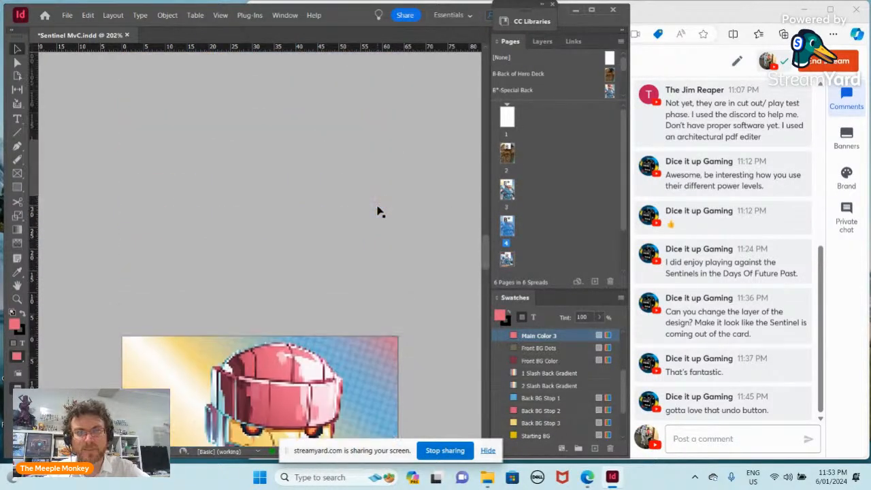
scroll(378, 210, "up", 5)
scroll(379, 210, "down", 8)
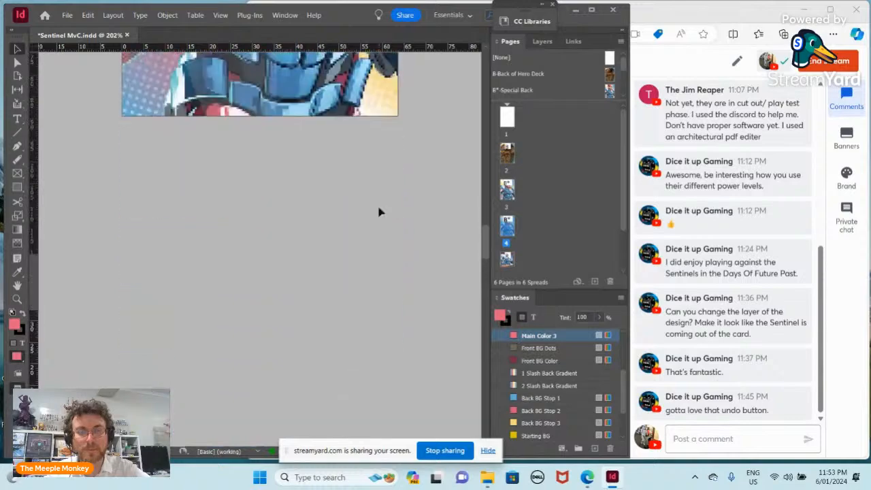
scroll(379, 215, "down", 8)
scroll(379, 215, "up", 5)
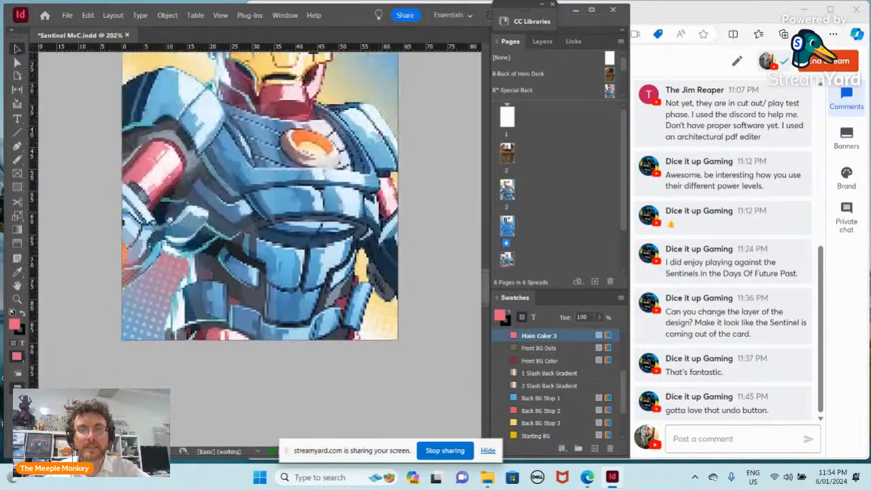
scroll(380, 217, "up", 5)
scroll(380, 216, "down", 6)
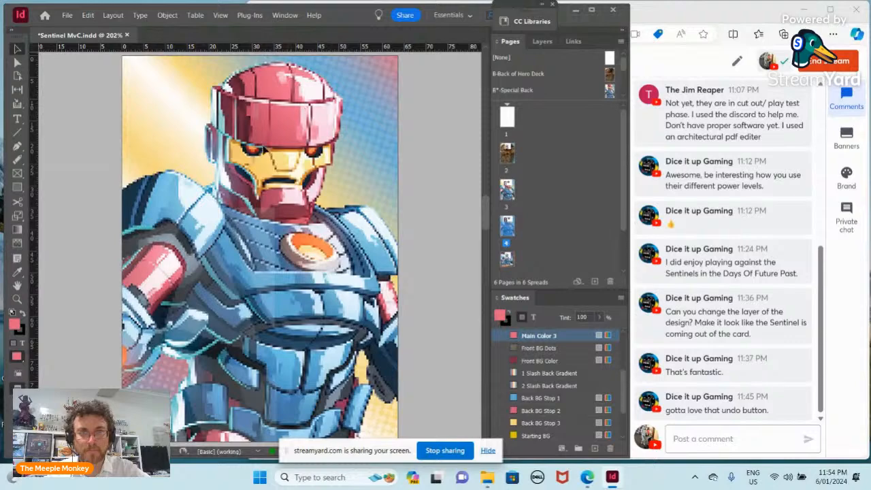
scroll(332, 350, "down", 3)
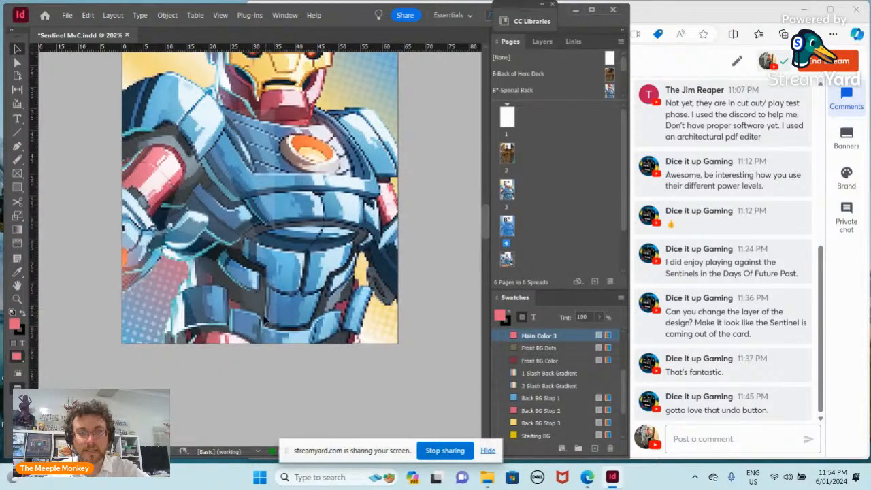
scroll(275, 311, "down", 1)
scroll(486, 237, "up", 4)
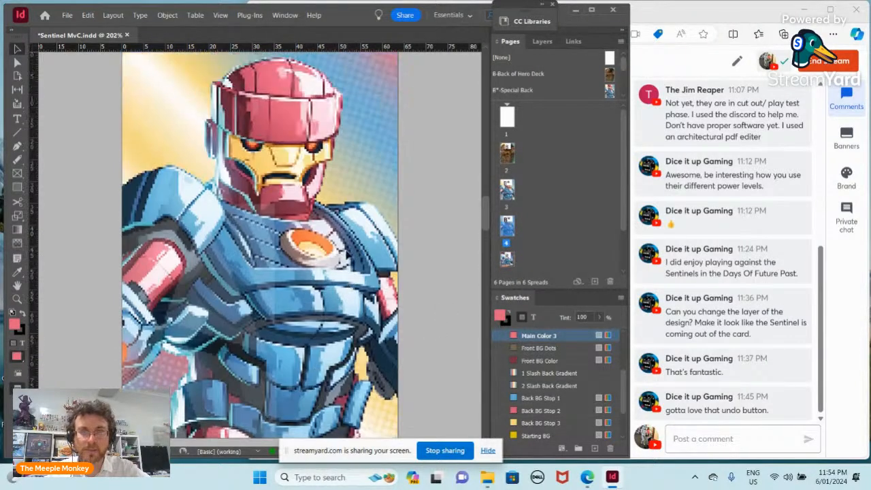
scroll(324, 271, "up", 2)
scroll(324, 271, "down", 9)
scroll(324, 270, "up", 15)
scroll(323, 271, "down", 10)
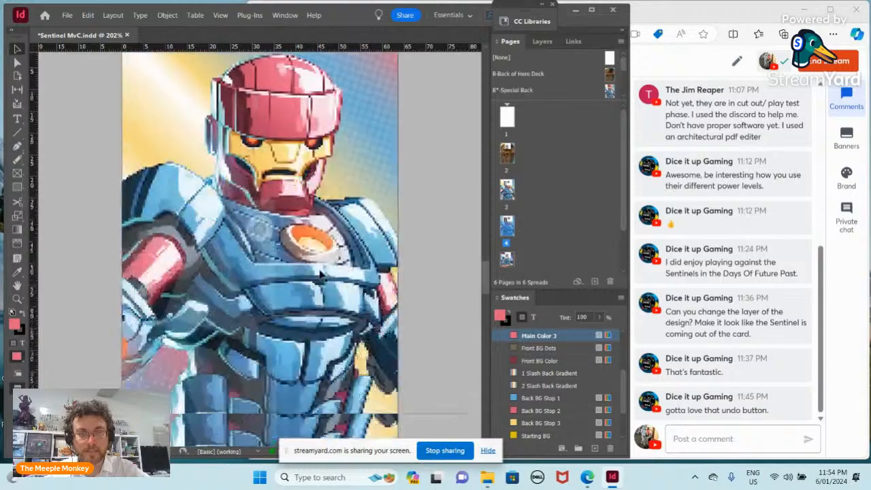
scroll(319, 272, "down", 5)
scroll(321, 272, "up", 5)
scroll(321, 273, "down", 8)
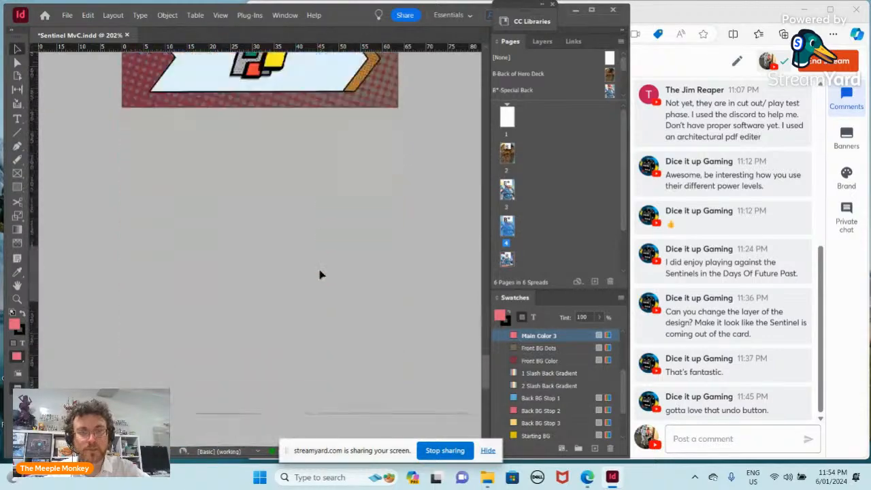
scroll(320, 274, "up", 8)
scroll(320, 272, "down", 6)
scroll(318, 276, "up", 3)
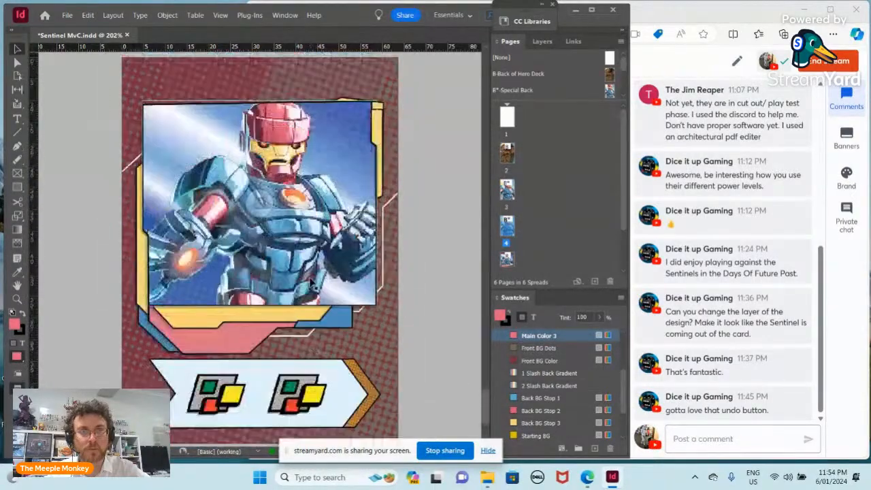
scroll(311, 282, "up", 4)
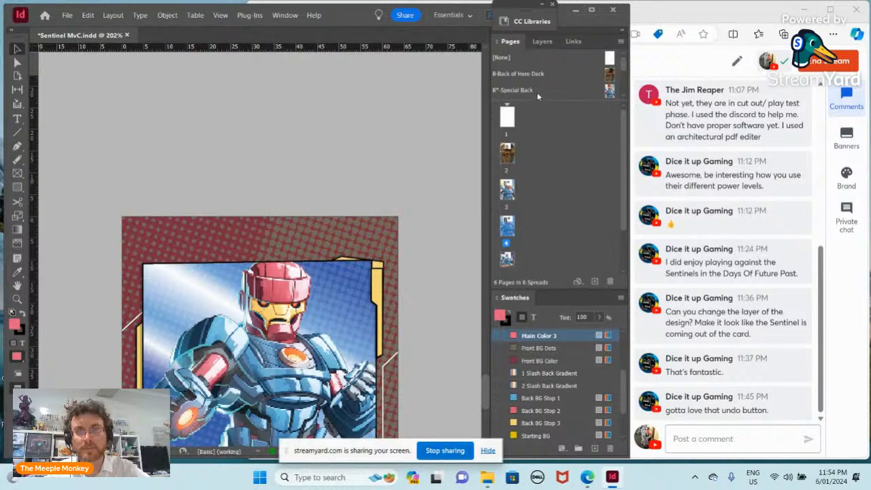
Show the Top Level layer again and check the title bar on the double Wild card
left_click(542, 42)
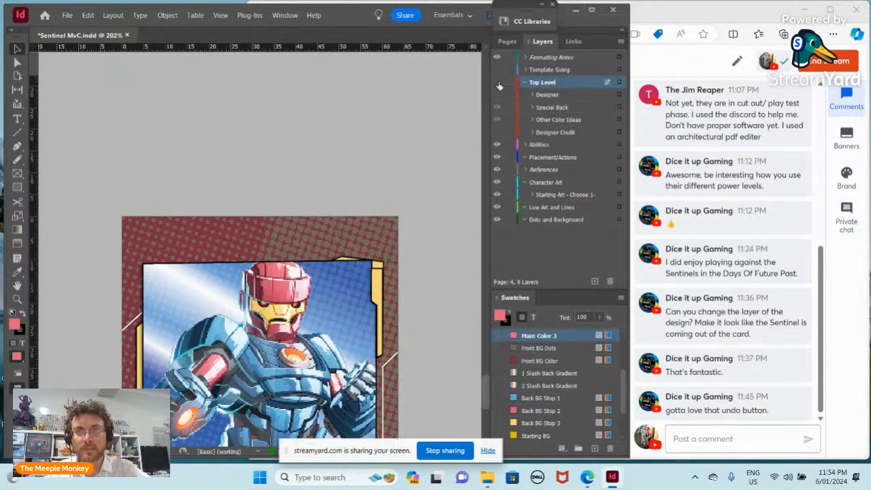
left_click(497, 82)
scroll(348, 181, "down", 7)
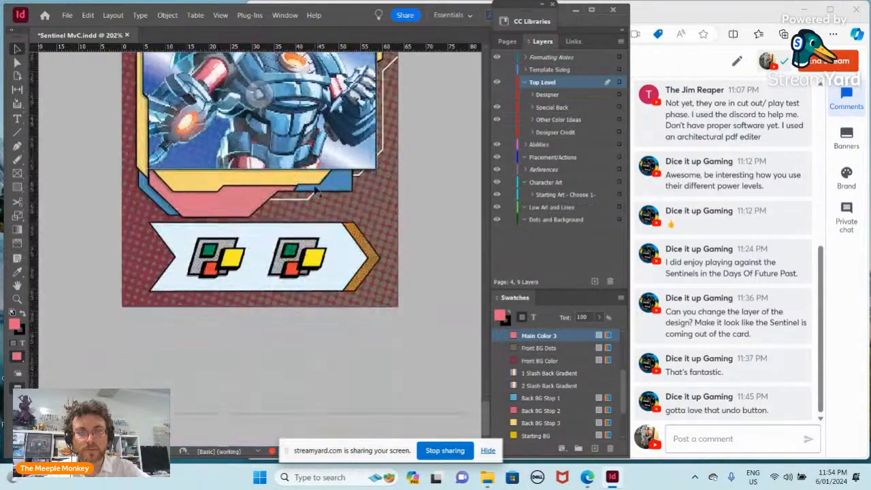
scroll(479, 173, "up", 4)
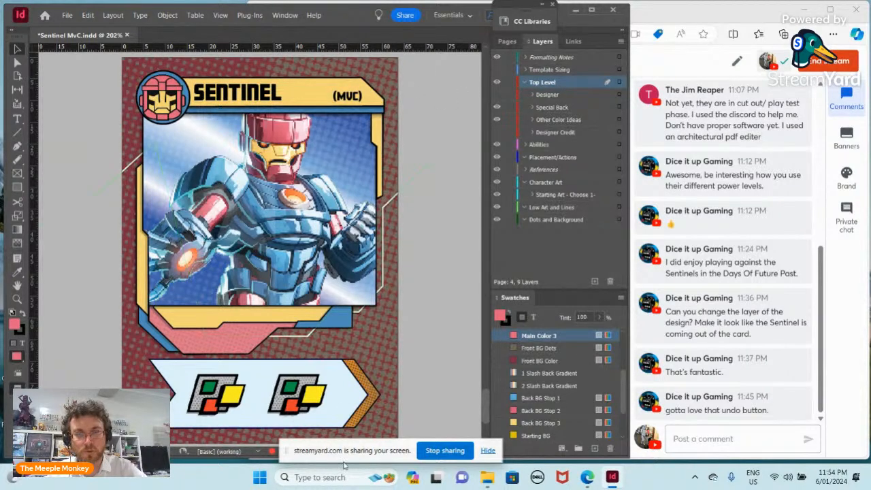
Insert one page after page 6 using the A-Abilities parent
left_click(507, 41)
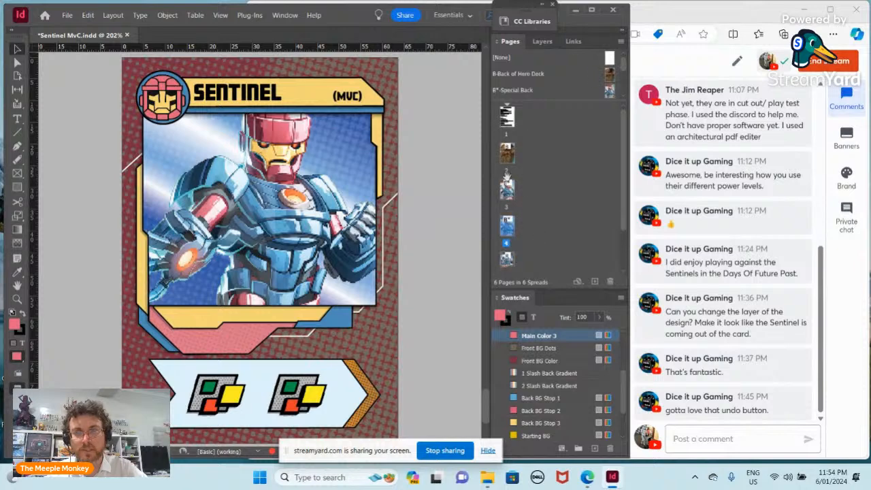
scroll(500, 238, "down", 1)
scroll(500, 237, "down", 2)
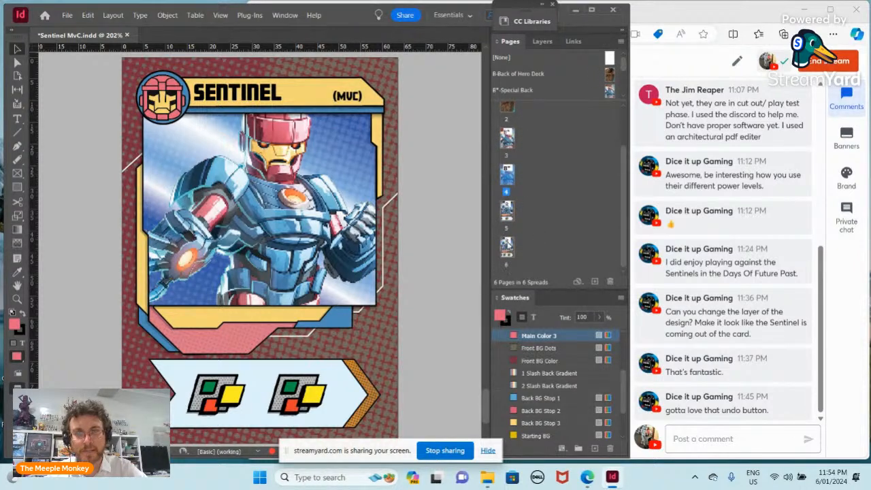
left_click(509, 246)
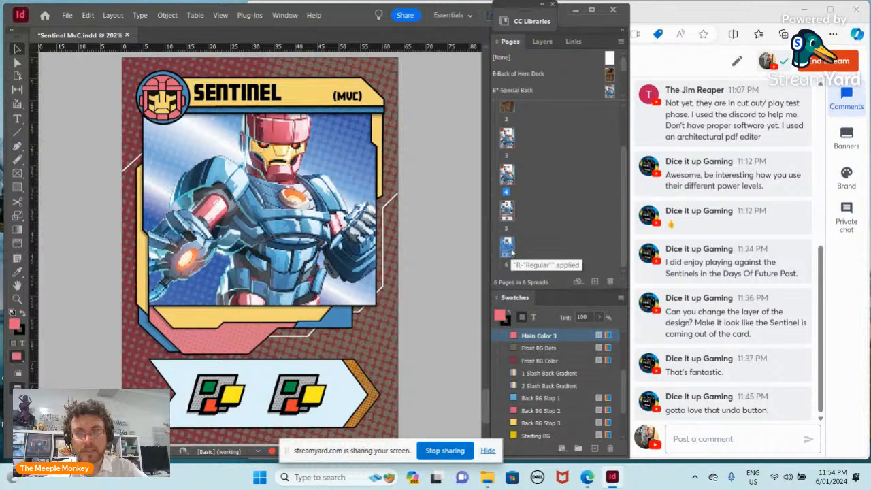
right_click(511, 250)
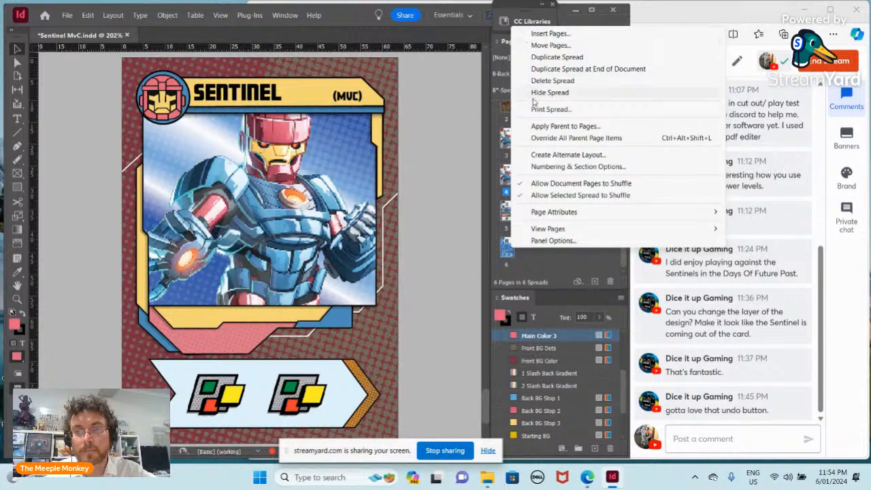
left_click(550, 33)
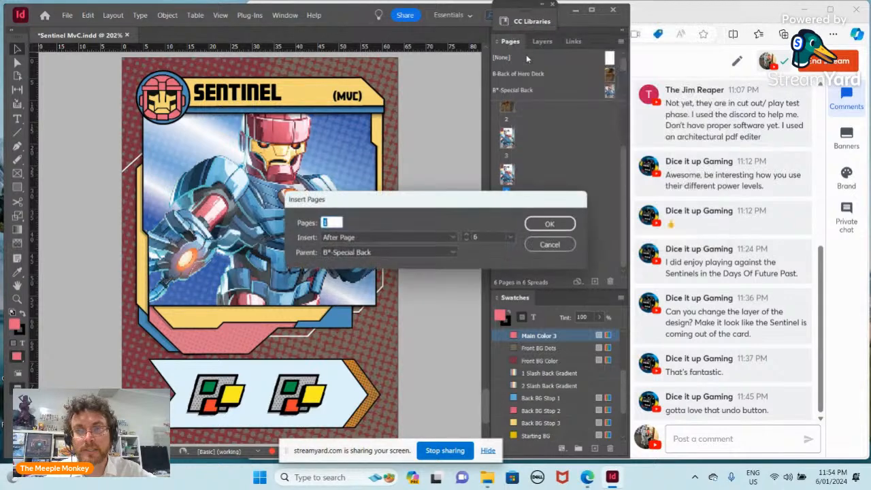
left_click(454, 254)
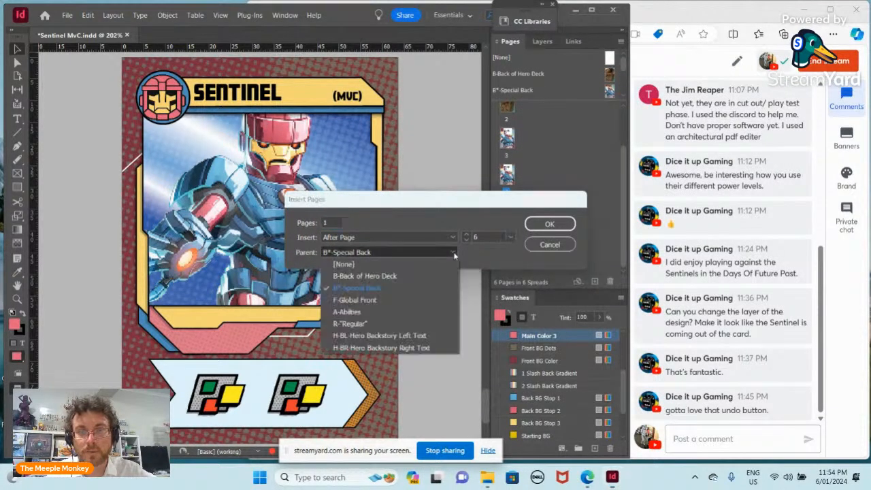
left_click(397, 312)
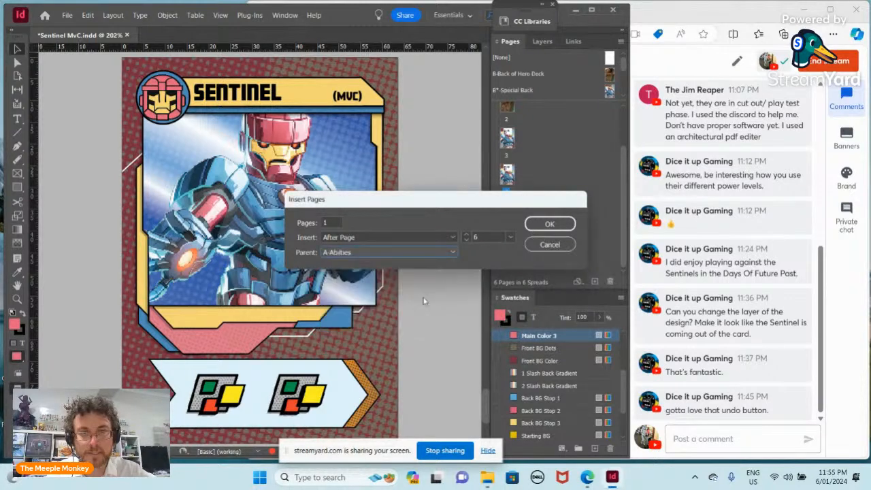
left_click(543, 224)
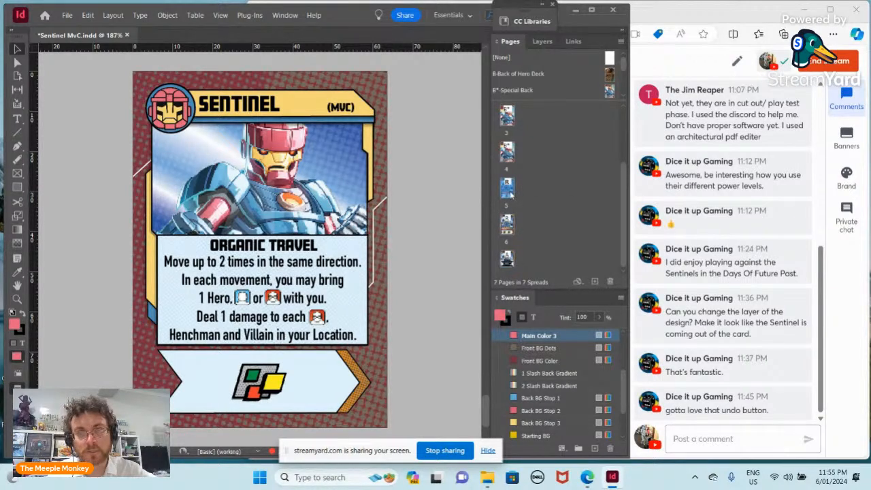
Compare the Organic Travel ability card on the new page with the regular card before it
scroll(375, 234, "up", 5)
scroll(375, 234, "down", 10)
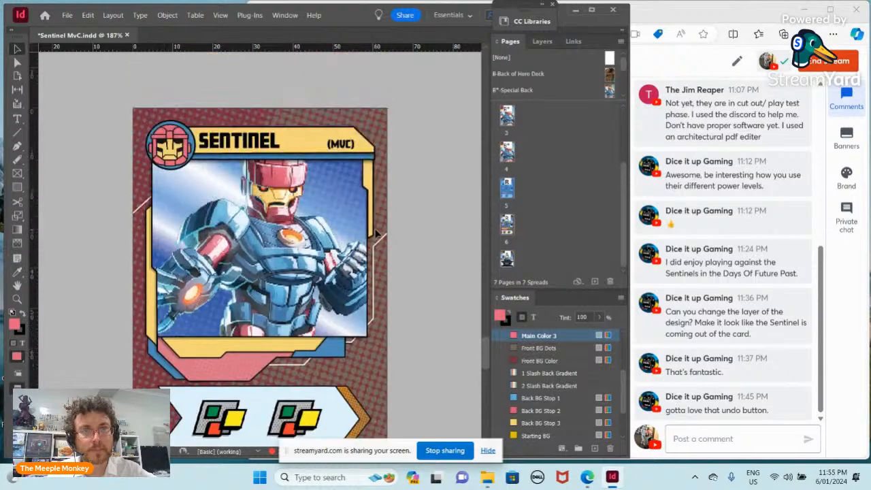
scroll(375, 234, "up", 8)
scroll(375, 234, "down", 3)
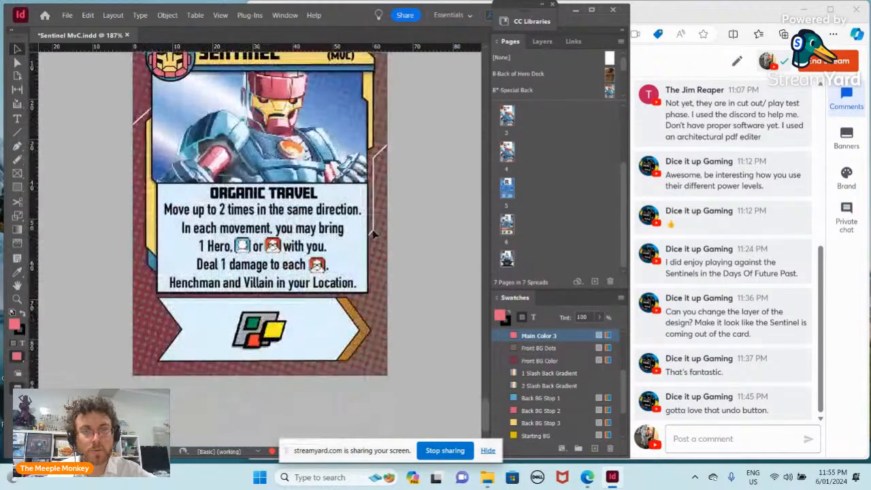
scroll(375, 234, "up", 3)
scroll(374, 234, "down", 3)
scroll(354, 225, "up", 1)
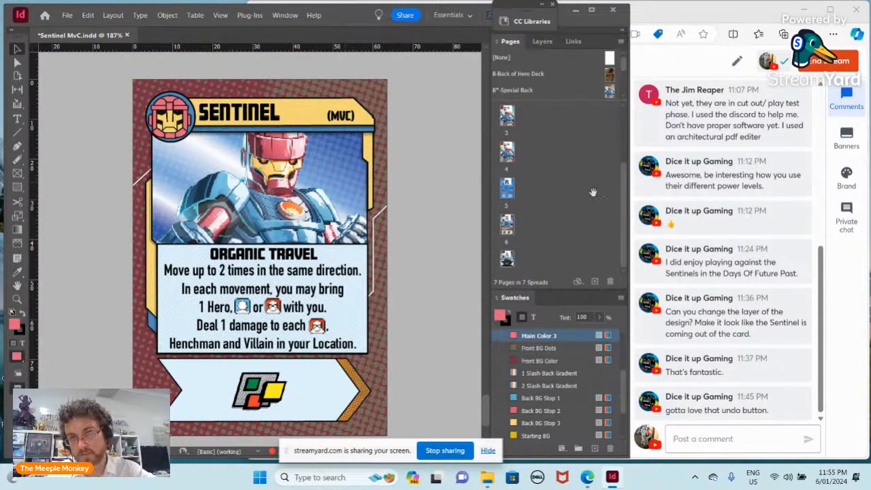
Override all parent page items on page 7, the new ability card
scroll(525, 244, "down", 1)
left_click(514, 253)
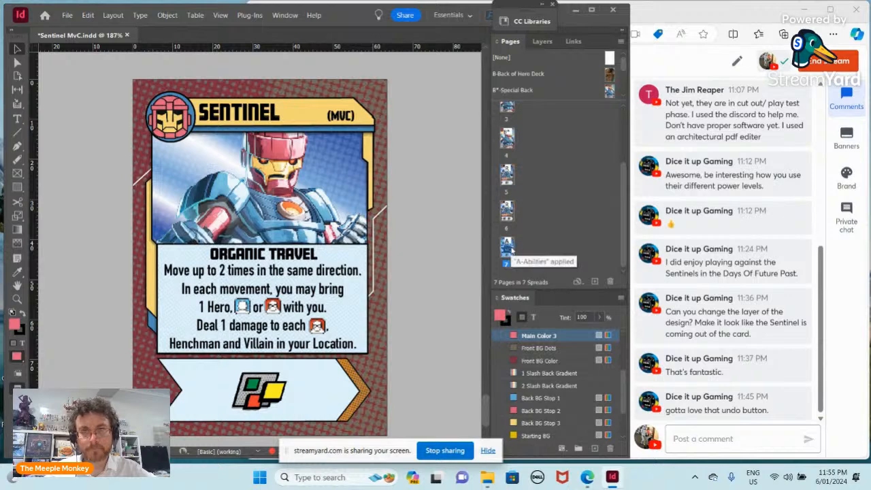
left_click(545, 41)
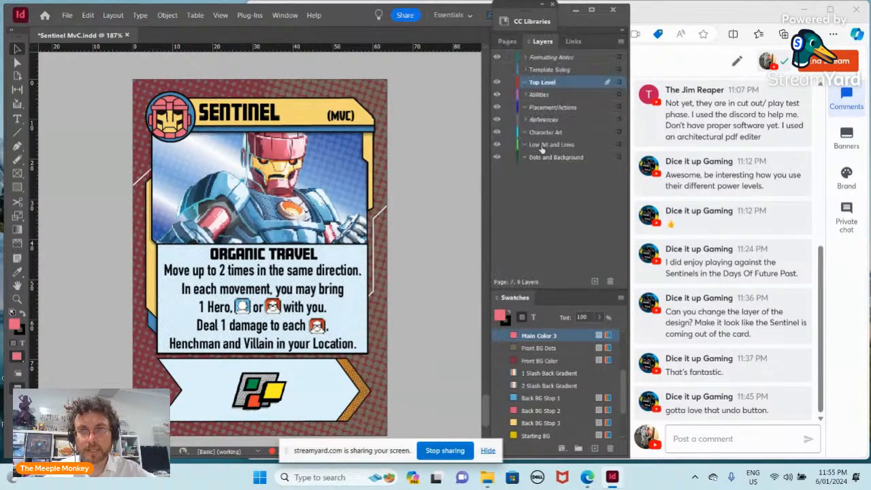
left_click(507, 42)
right_click(509, 259)
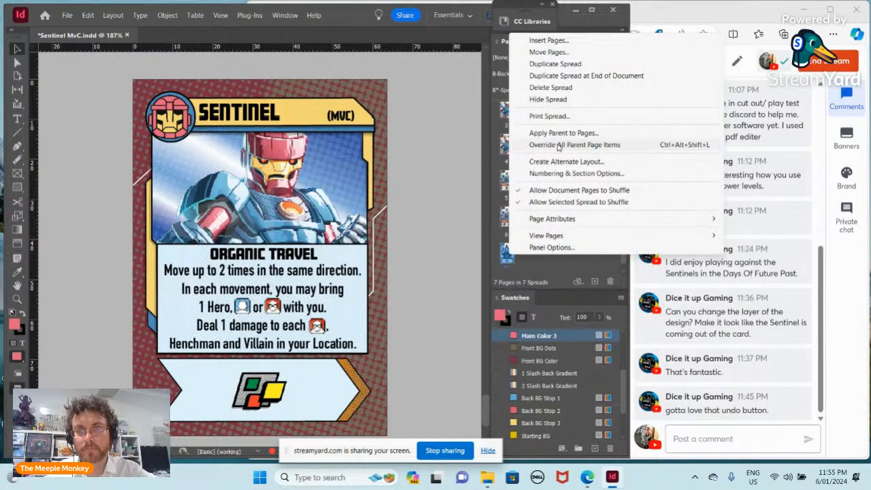
left_click(558, 145)
Show only the 45° Angle gradient behind the character art on page 7, hiding the -45° and 60° Angle gradients
left_click(542, 42)
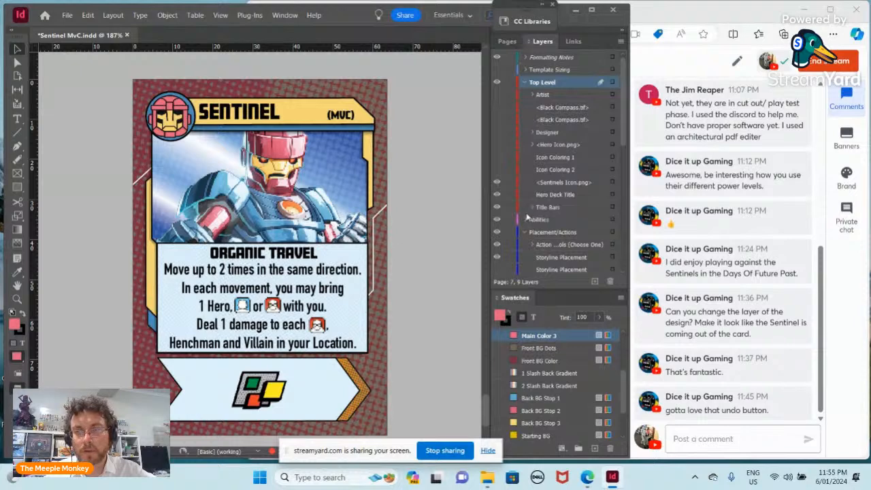
scroll(535, 195, "down", 3)
scroll(535, 194, "up", 3)
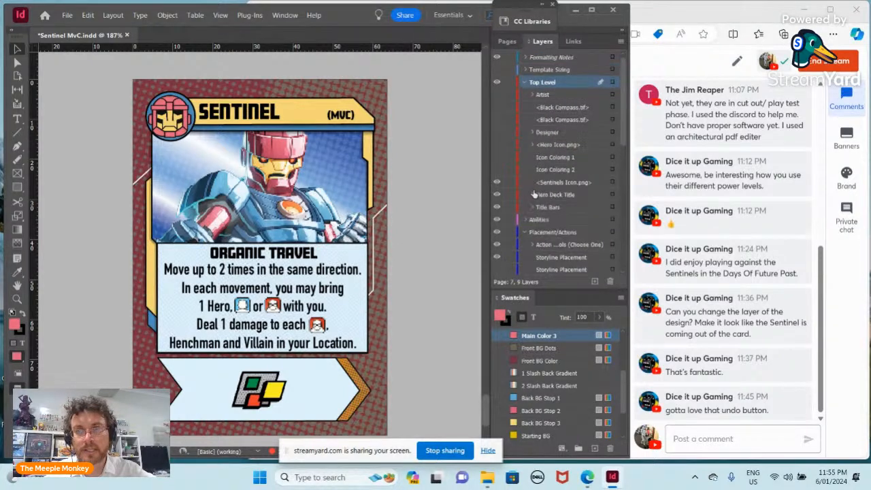
left_click(524, 83)
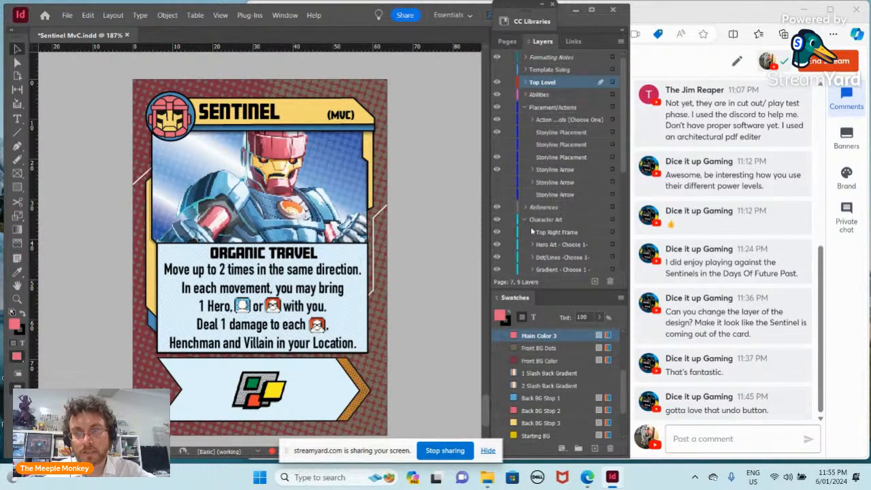
scroll(537, 227, "down", 1)
scroll(537, 226, "down", 1)
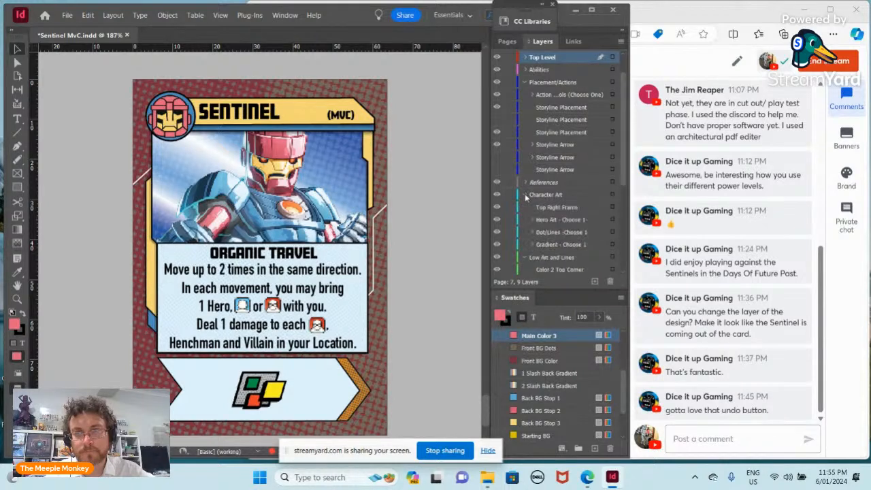
scroll(552, 216, "down", 2)
scroll(551, 218, "down", 1)
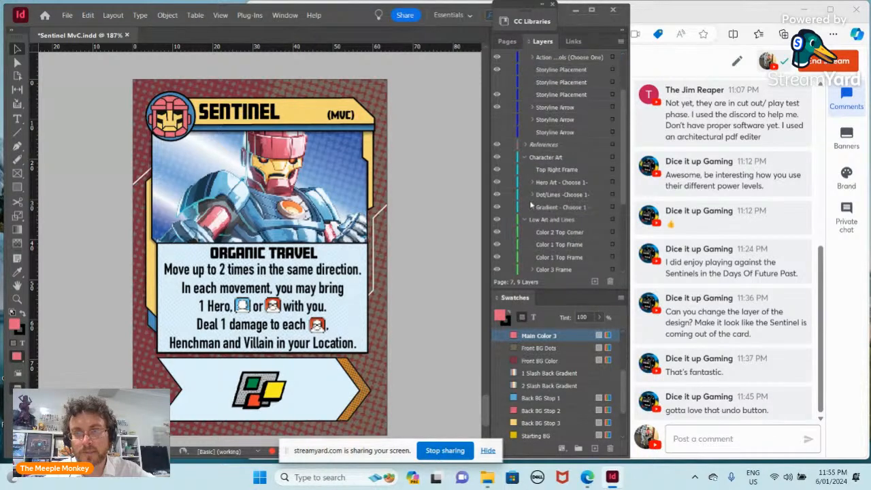
left_click(533, 208)
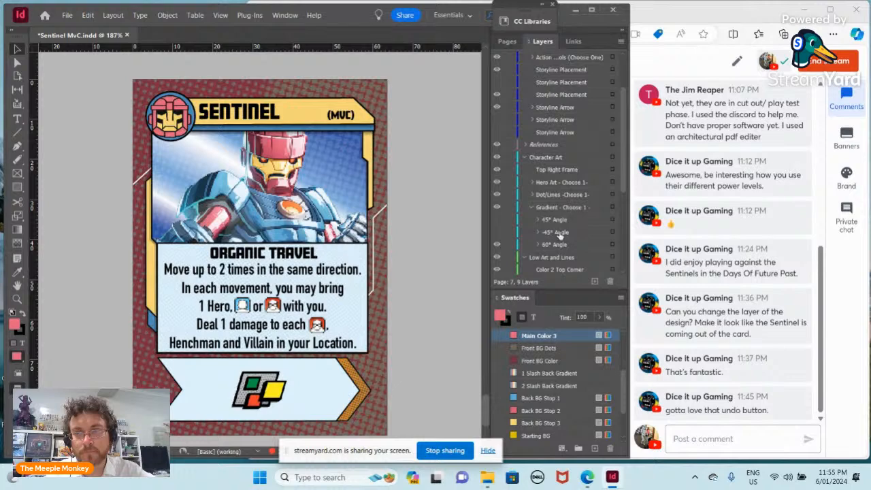
left_click(497, 233)
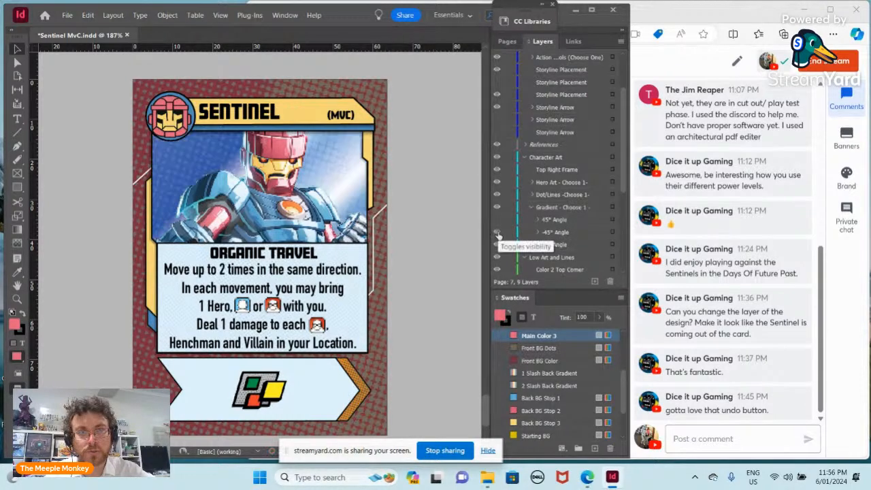
left_click(498, 221)
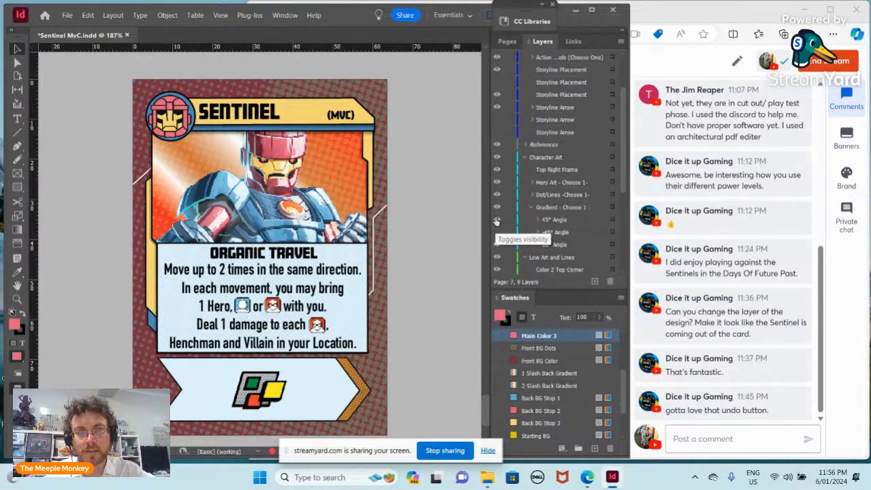
left_click(496, 221)
left_click(498, 223)
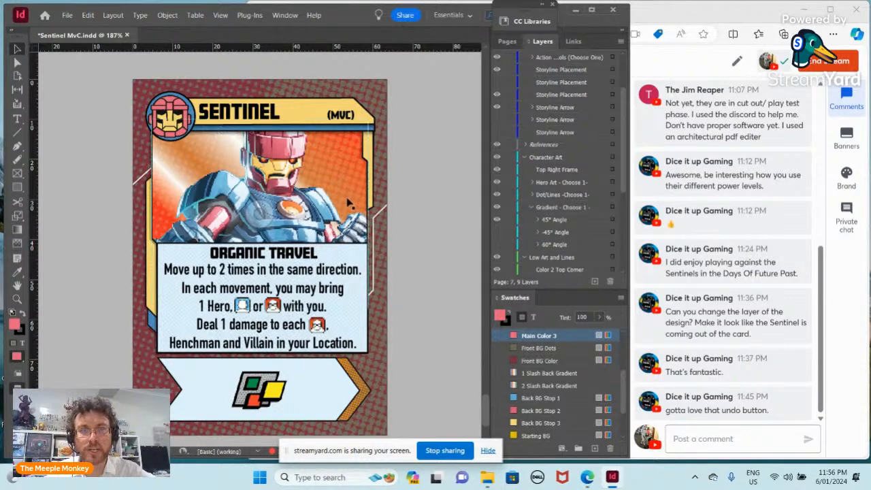
Examine the Gradient Stops and Art BG Gradients swatch groups for the background colours available
scroll(549, 372, "down", 2)
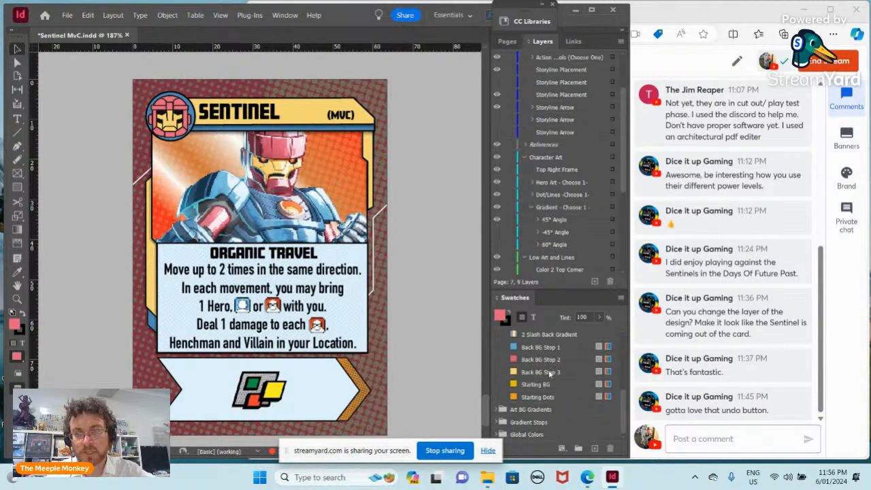
left_click(497, 422)
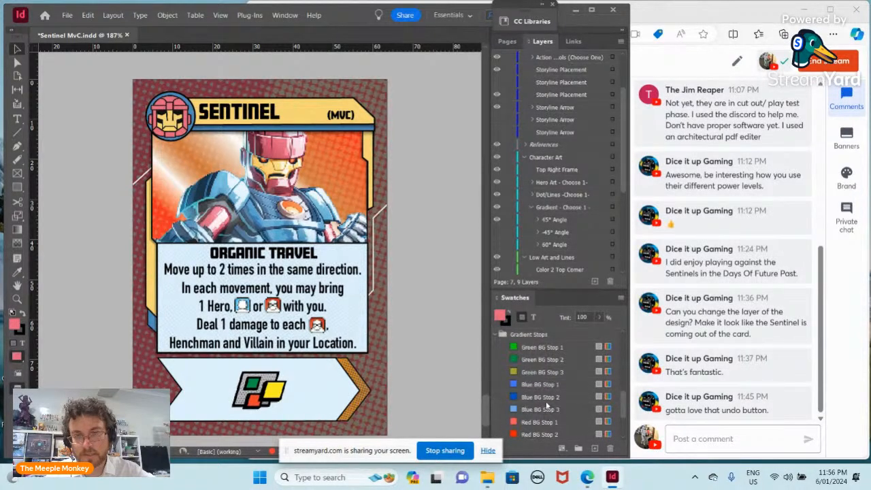
scroll(544, 401, "up", 3)
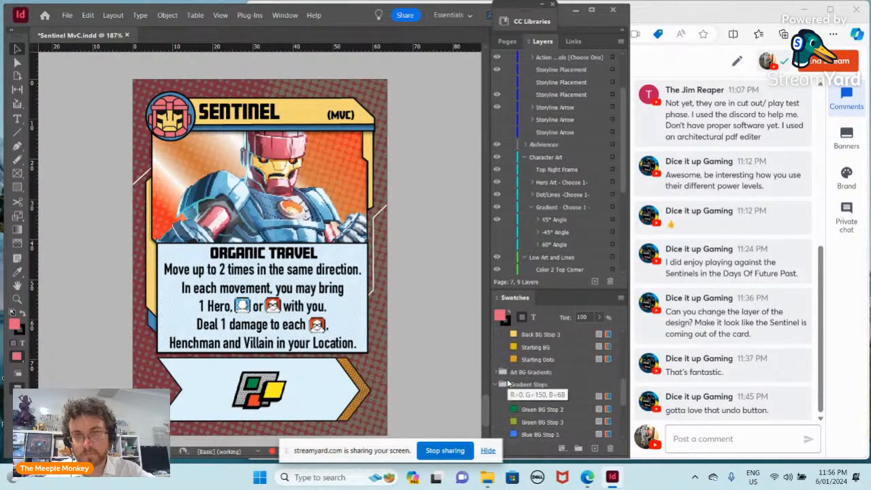
scroll(517, 381, "up", 5)
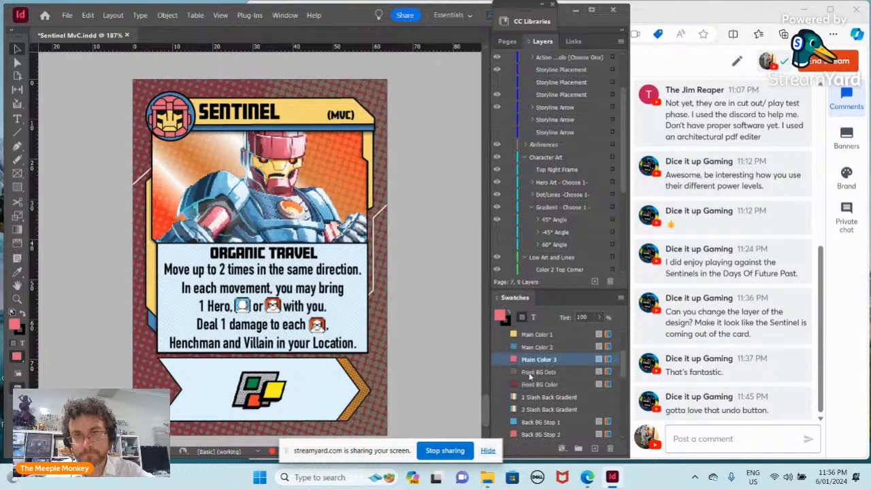
scroll(529, 376, "down", 5)
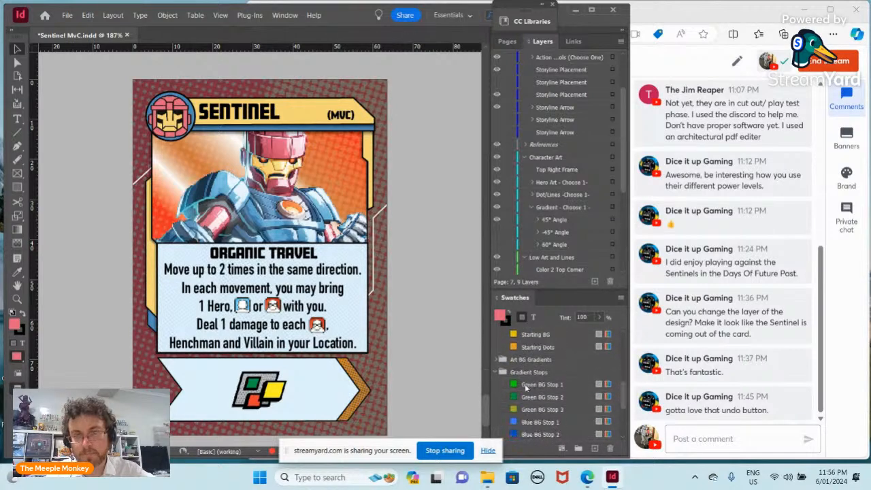
left_click(495, 359)
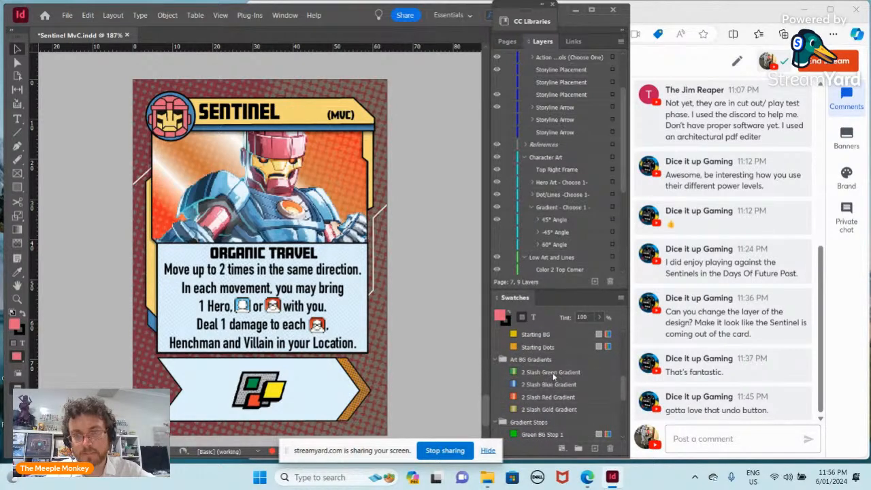
scroll(529, 368, "down", 2)
scroll(529, 369, "up", 1)
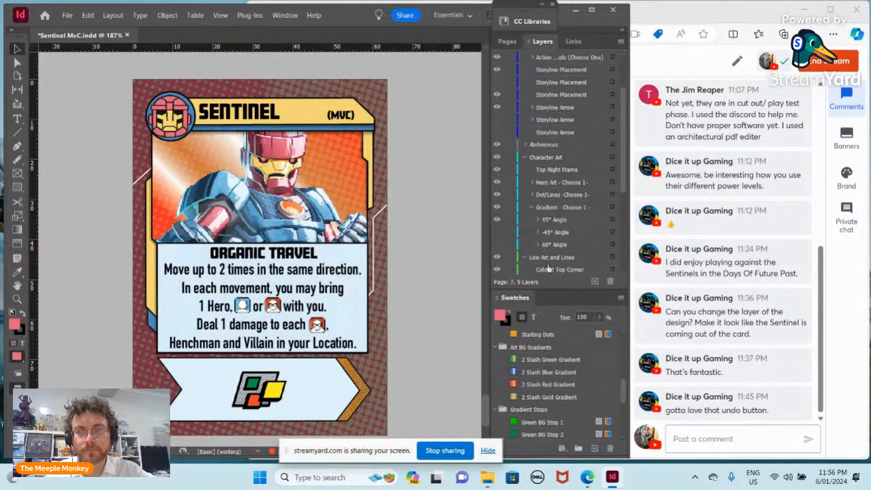
Replace the ability title ORGANIC TRAVEL on page 7 with SENTINEL FORCE!
left_click(302, 266)
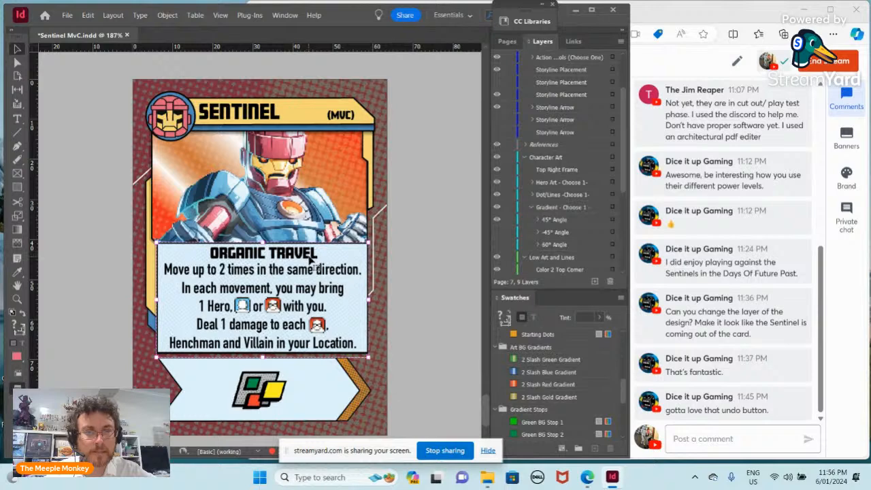
double_click(315, 265)
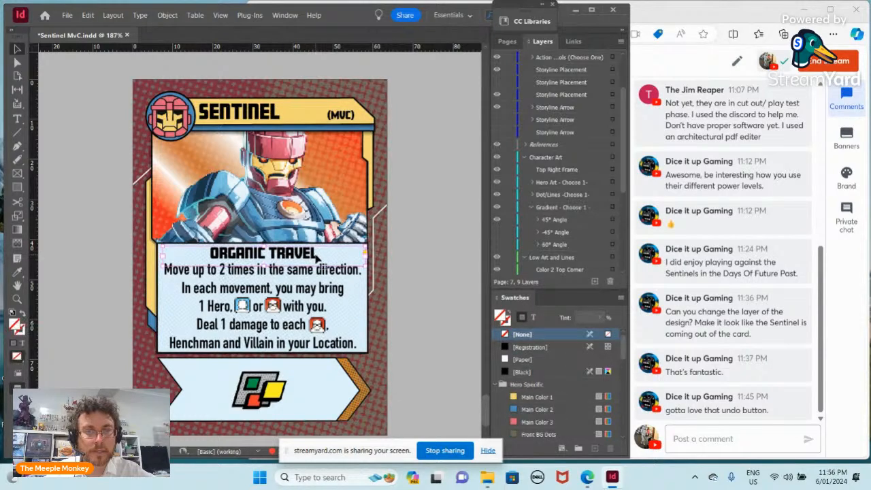
triple_click(318, 253)
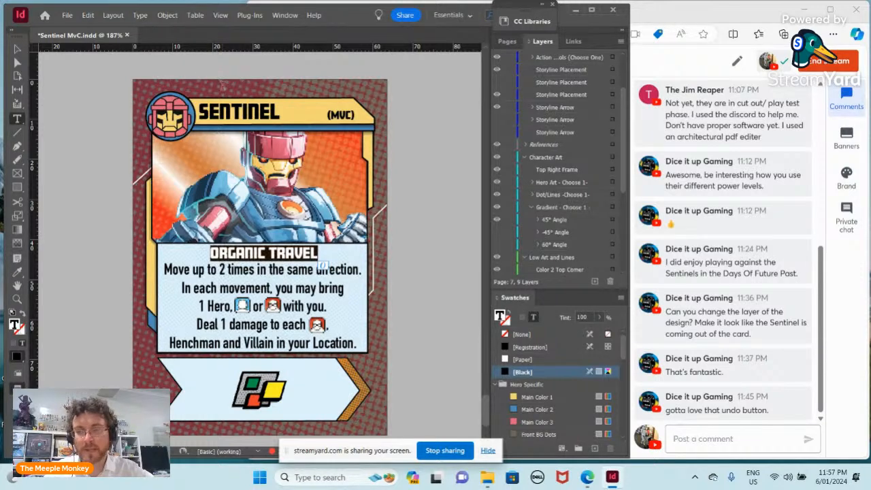
scroll(270, 203, "down", 1)
scroll(270, 203, "up", 1)
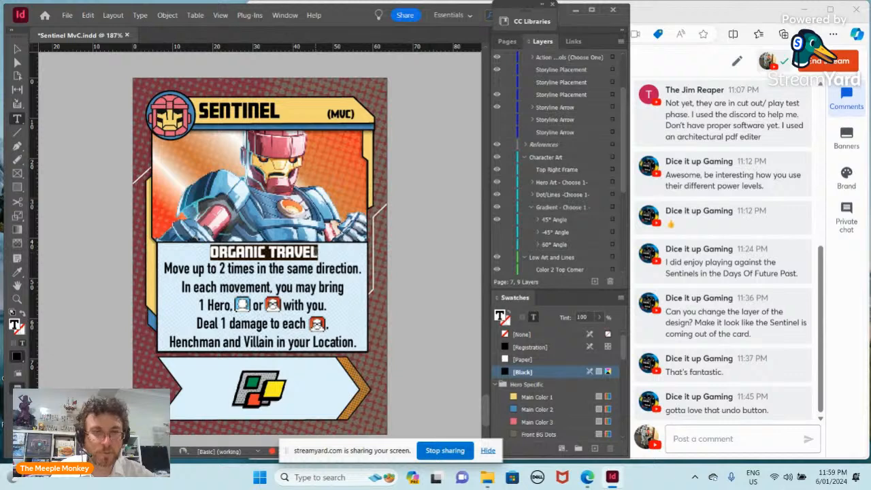
left_click(317, 252)
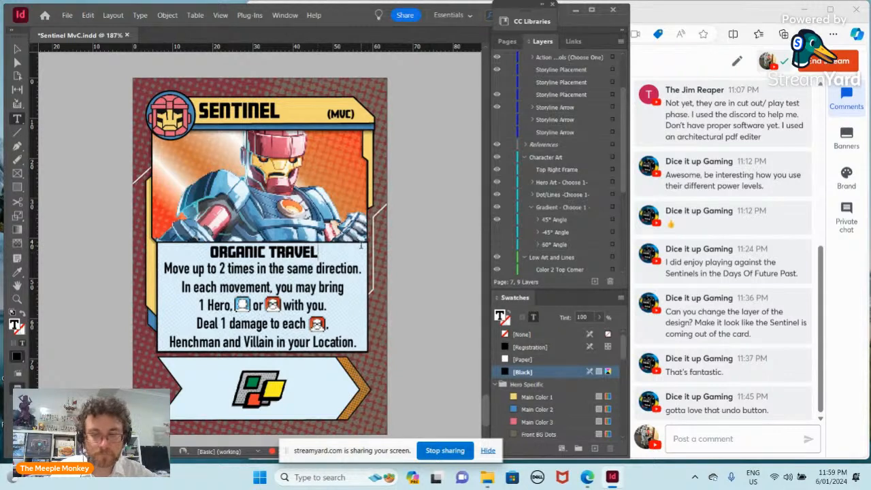
key("BackSpace")
key("BackSpace")
key("BackSpace")
key("BackSpace")
key("BackSpace")
key("BackSpace")
key("BackSpace")
key("BackSpace")
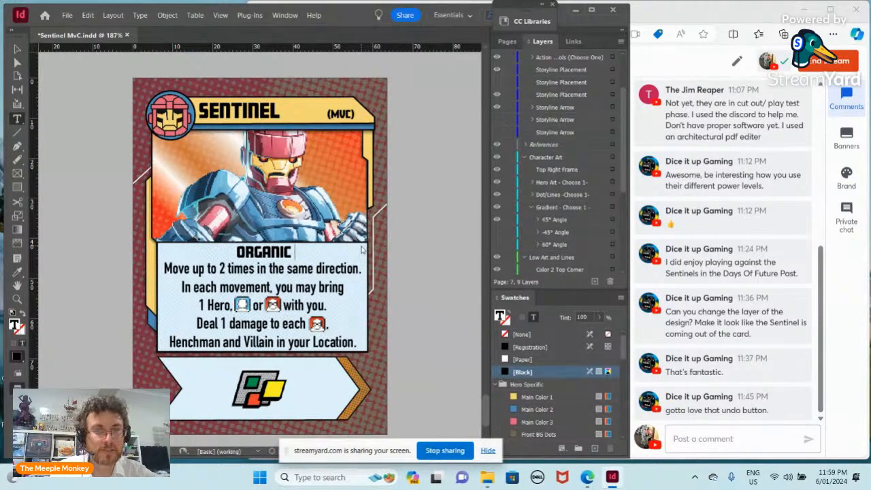
key("BackSpace")
key("BackSpace")
key("BackSpace")
key("BackSpace")
key("BackSpace")
key("BackSpace")
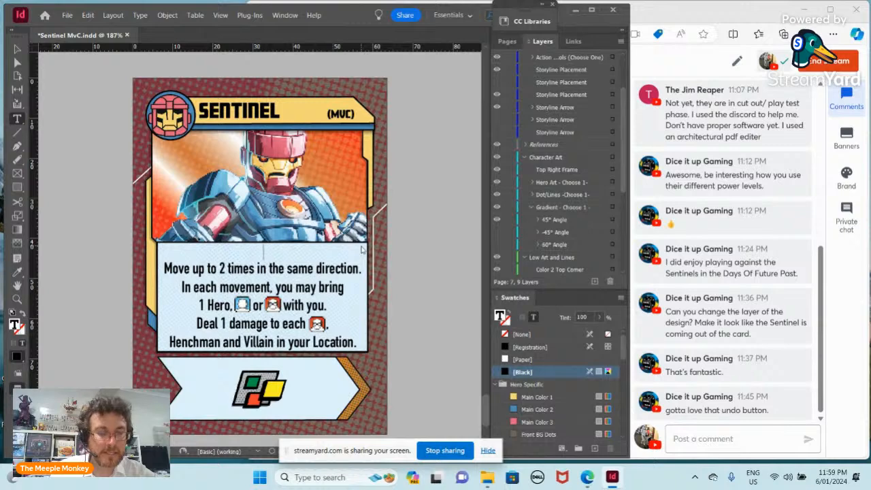
type("SENT")
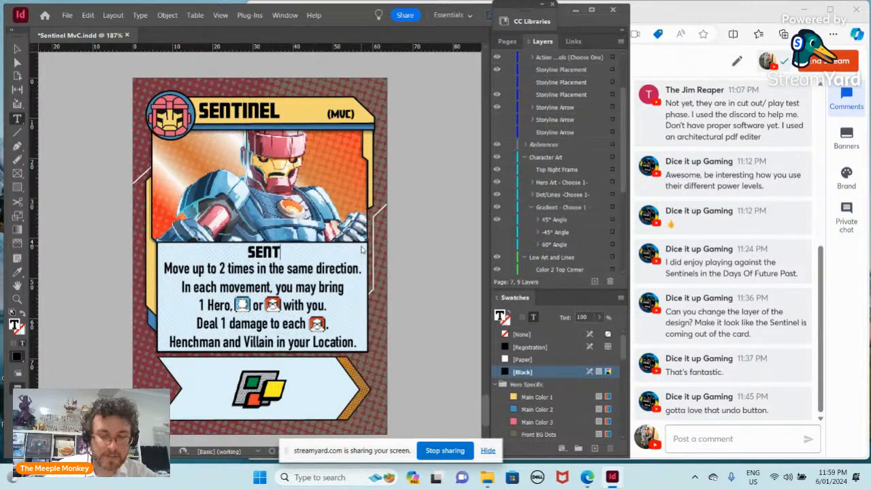
type("INEL F")
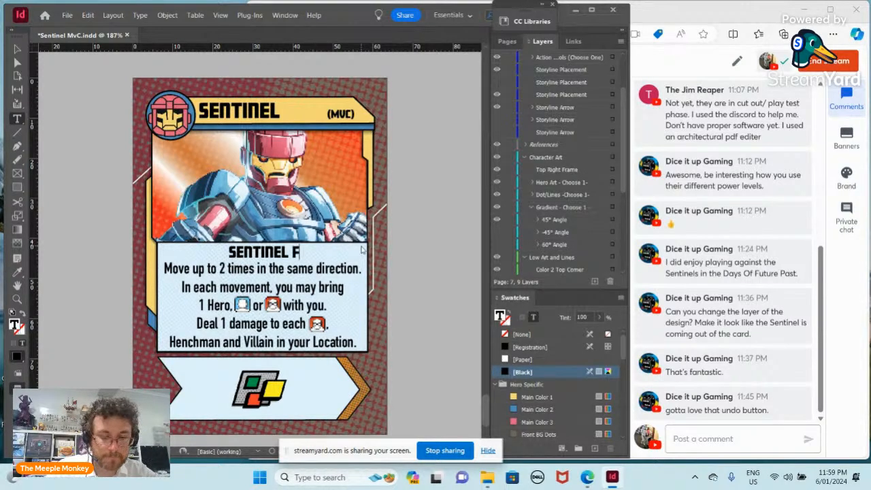
type("ORCE")
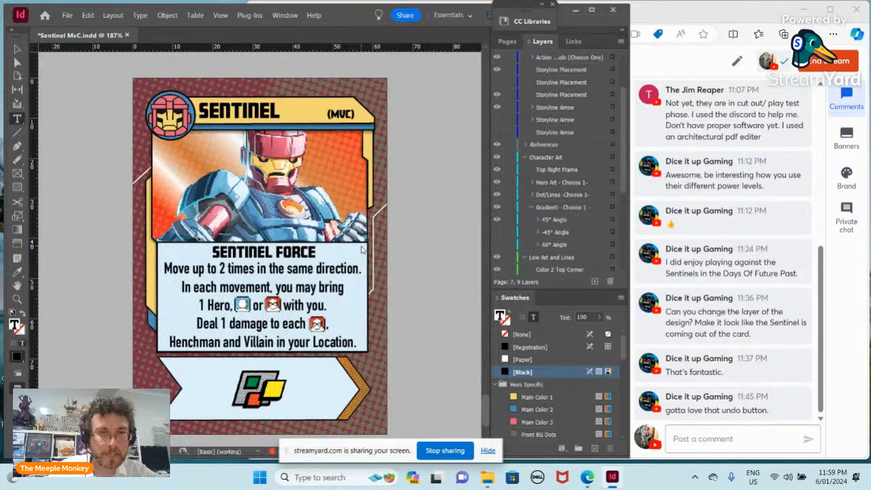
type("!")
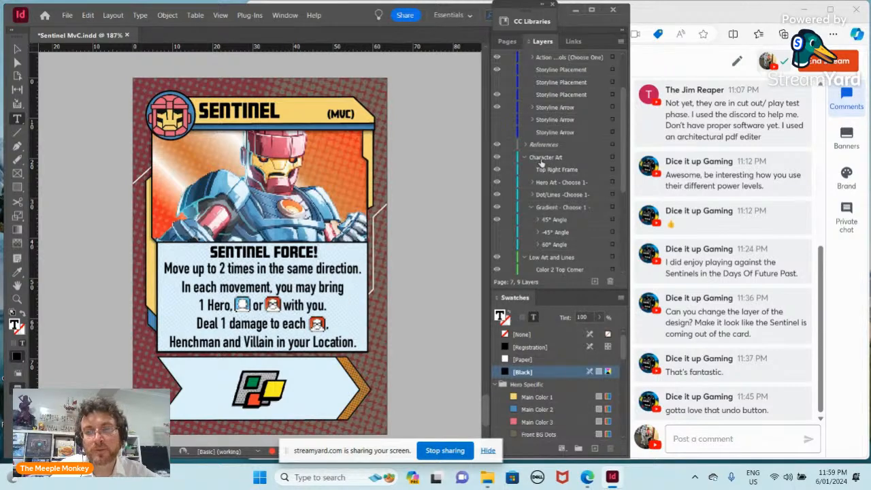
Examine the objects inside the Abilities and Top Level layers on page 7, including the Icons - Copy to use group
scroll(541, 163, "up", 3)
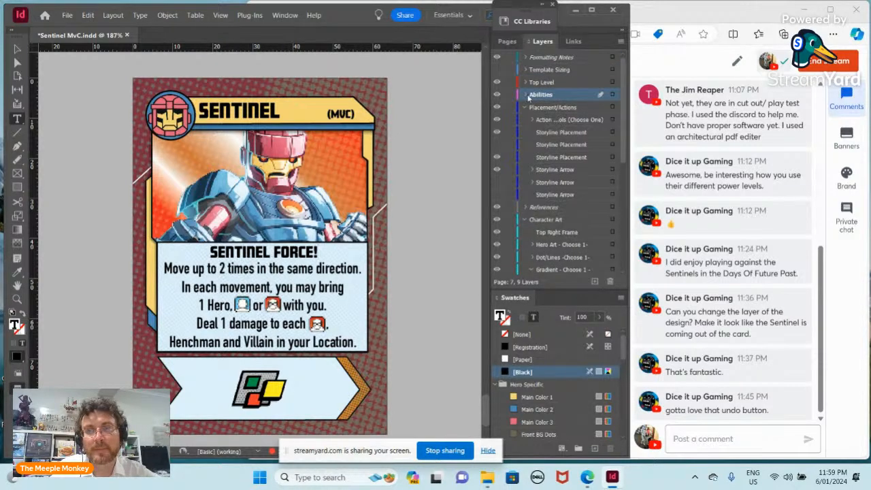
left_click(526, 95)
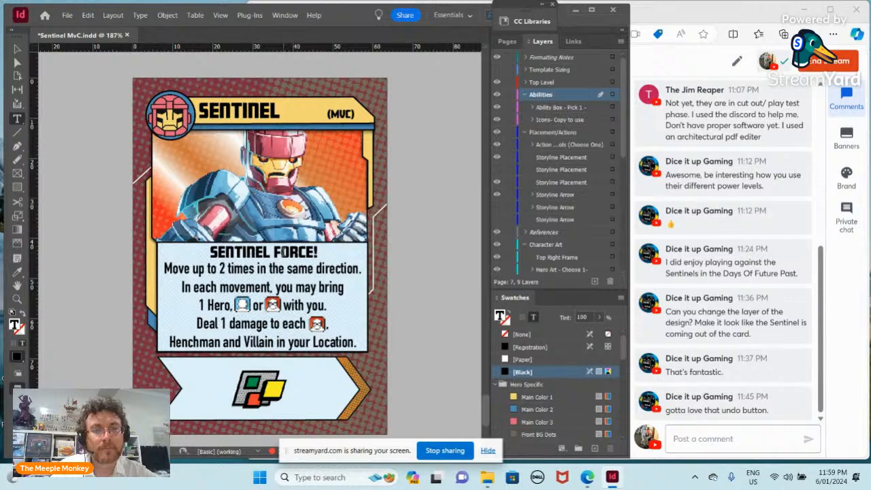
left_click(17, 49)
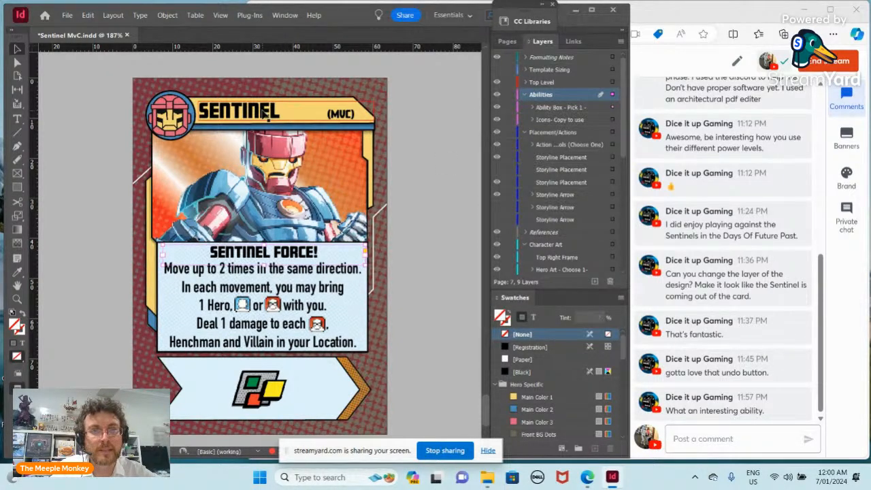
left_click(319, 117)
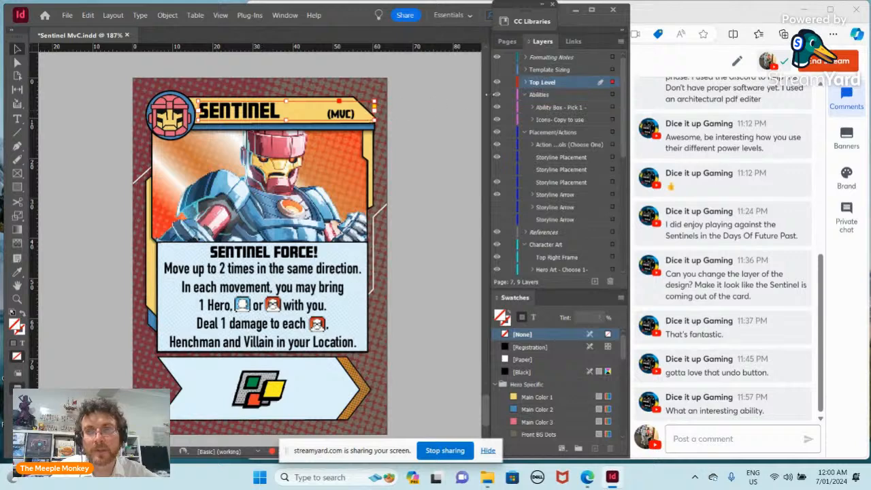
left_click(525, 83)
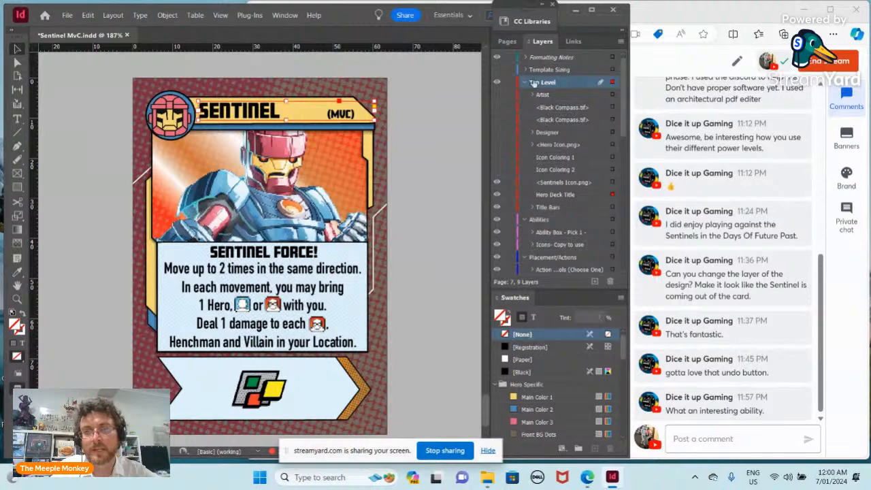
left_click(525, 83)
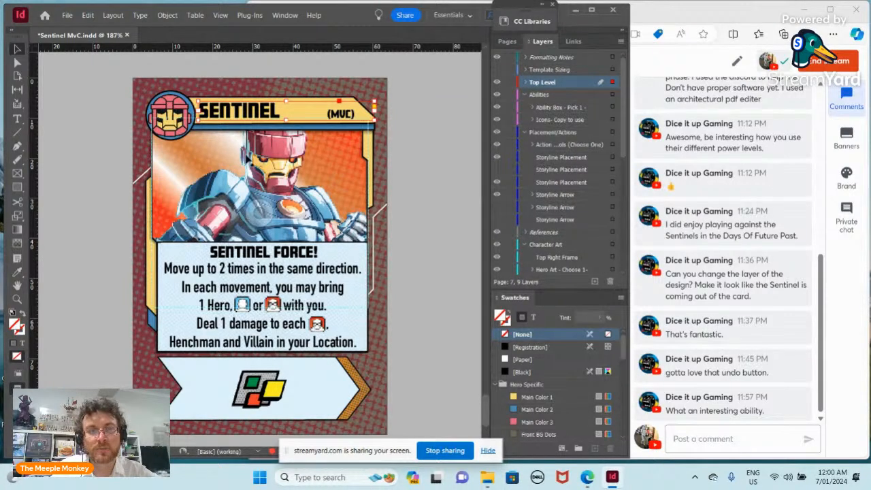
left_click(239, 253)
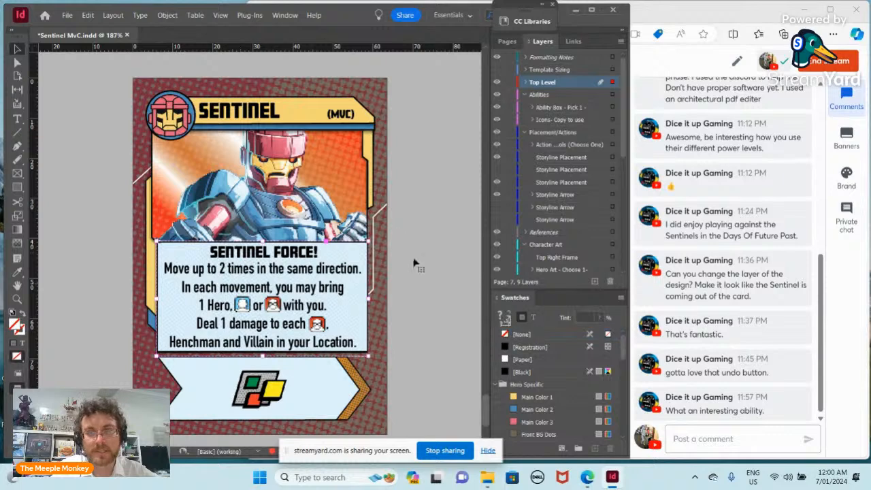
left_click(533, 120)
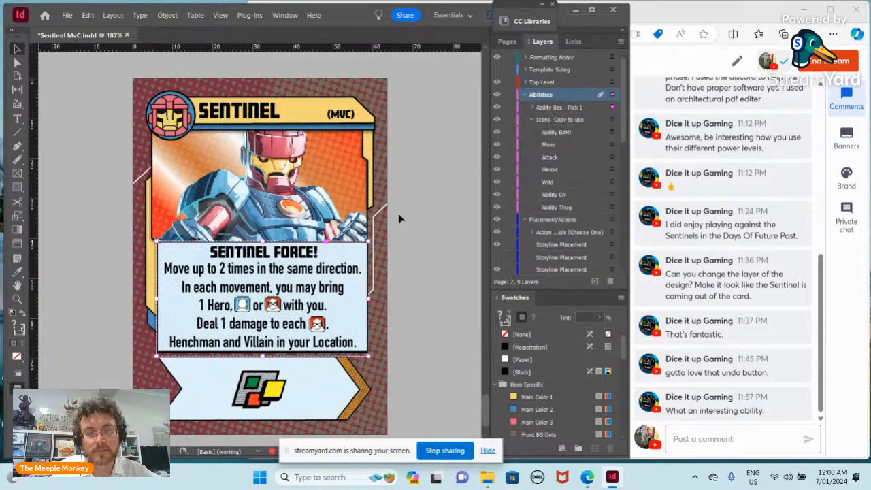
scroll(399, 221, "down", 3)
scroll(398, 228, "up", 3)
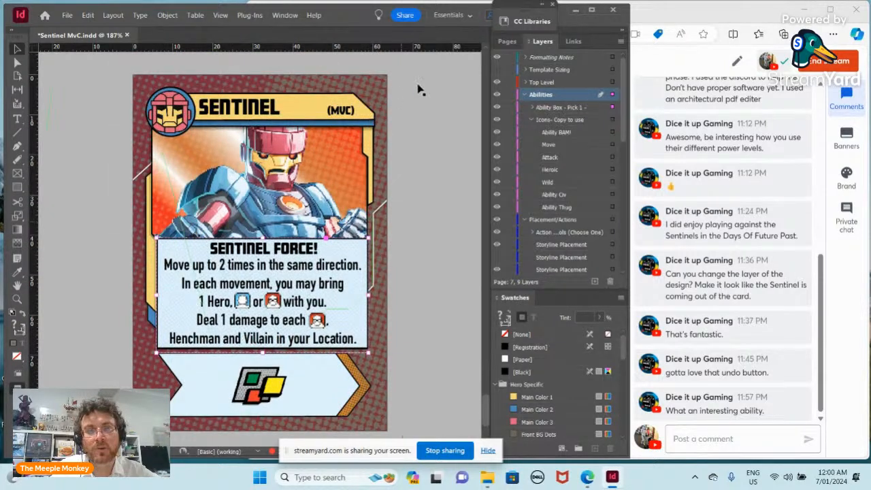
scroll(410, 106, "down", 5)
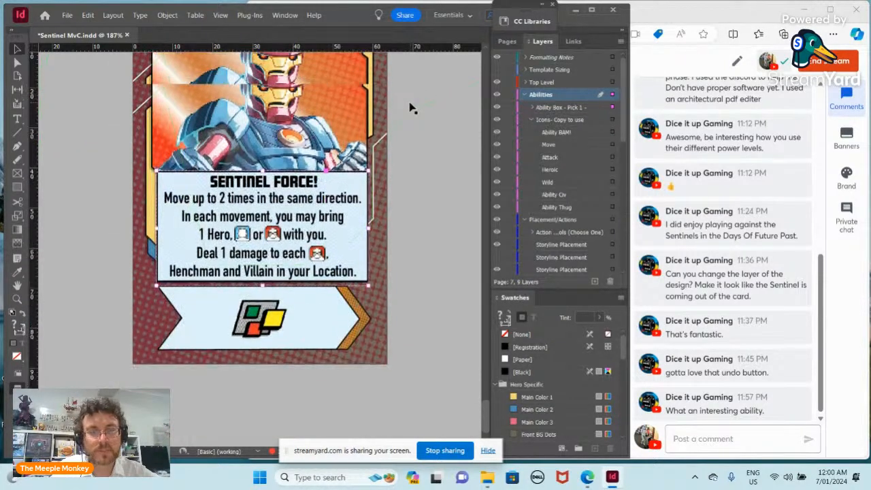
scroll(410, 106, "up", 6)
scroll(410, 107, "down", 2)
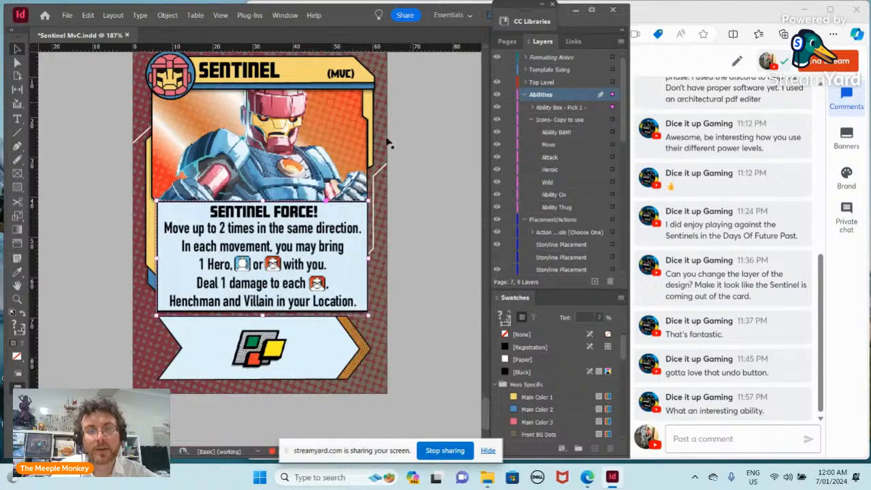
scroll(423, 119, "up", 1)
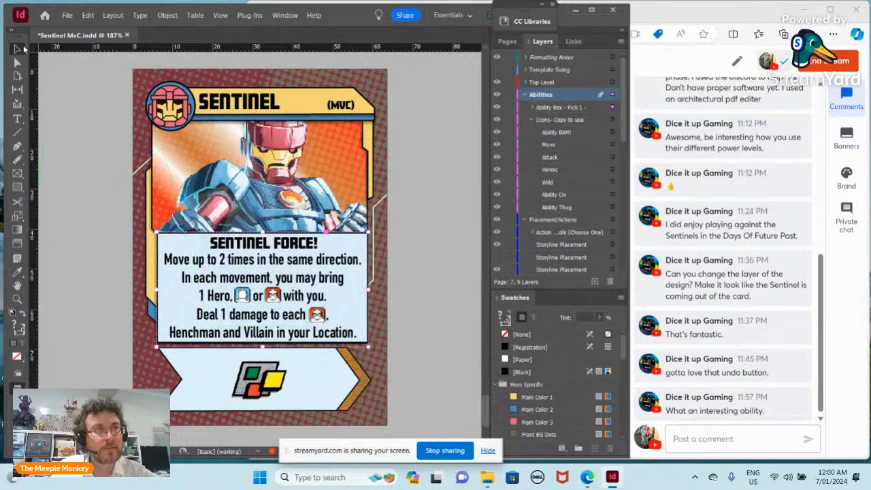
Look at the copyable ability icons on the pasteboard below page 7, toggling the Attack icon's visibility off and on to identify it
scroll(95, 204, "down", 3)
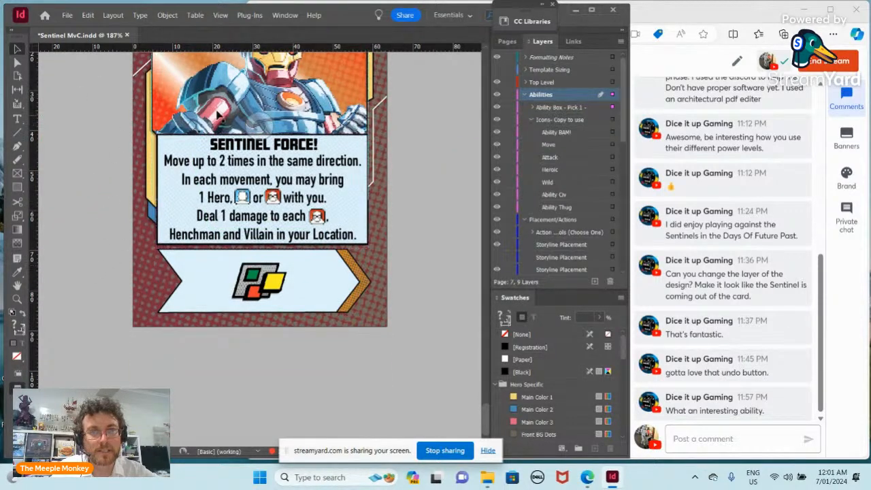
left_click(271, 115)
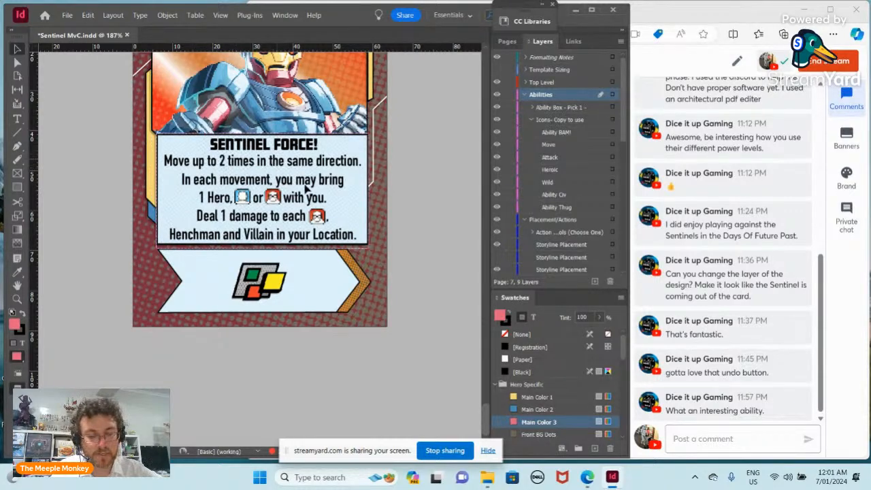
key("w")
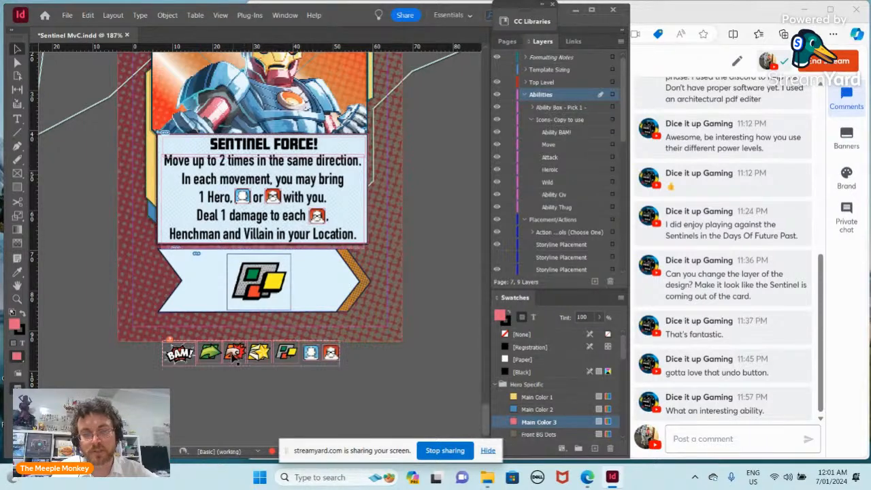
left_click(497, 157)
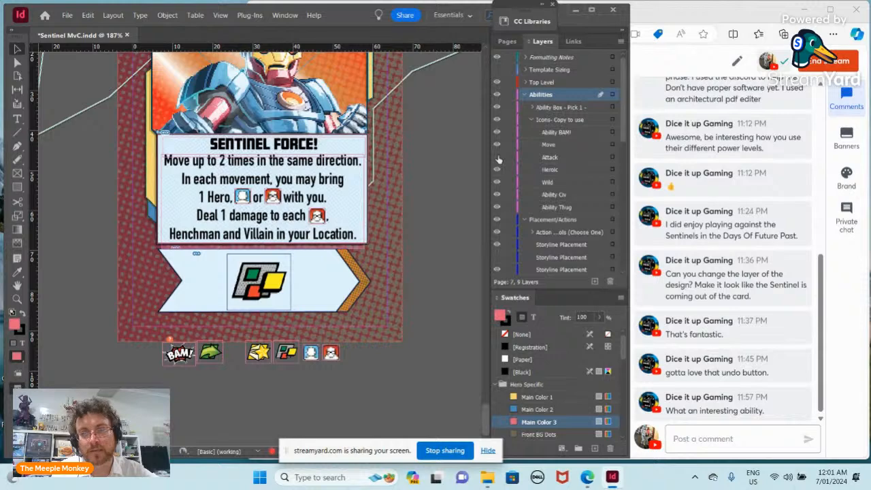
left_click(497, 157)
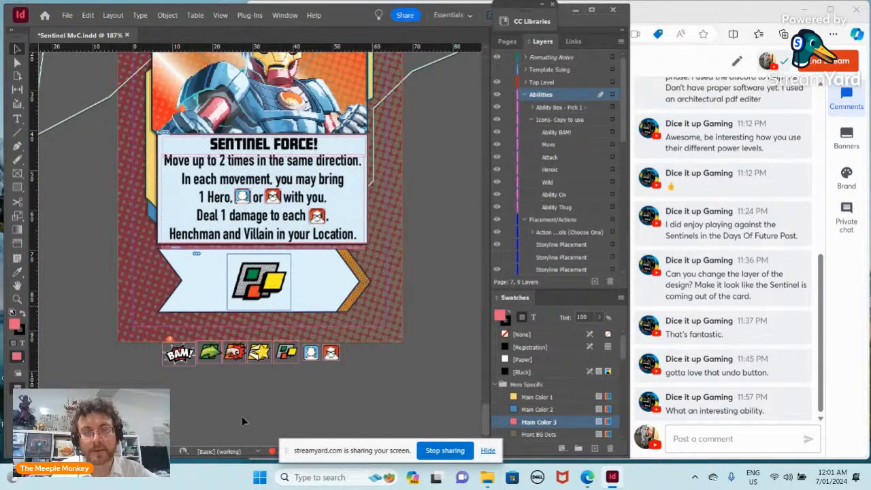
key("w")
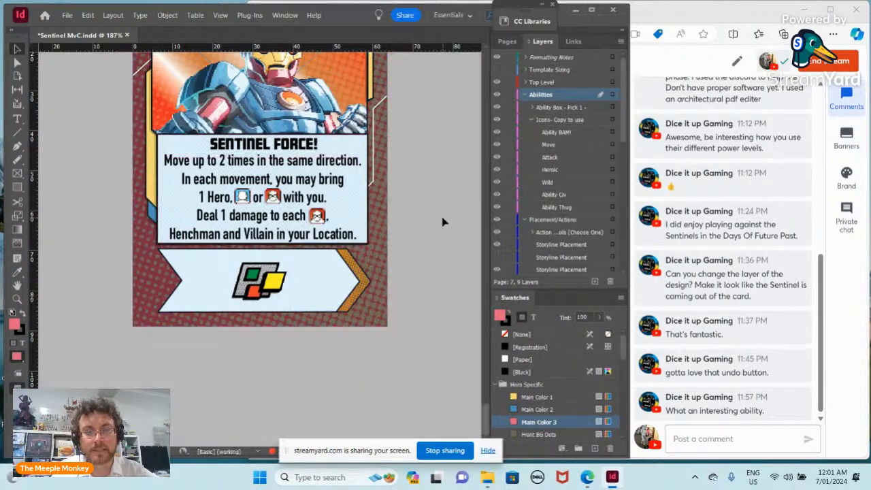
scroll(442, 222, "up", 3)
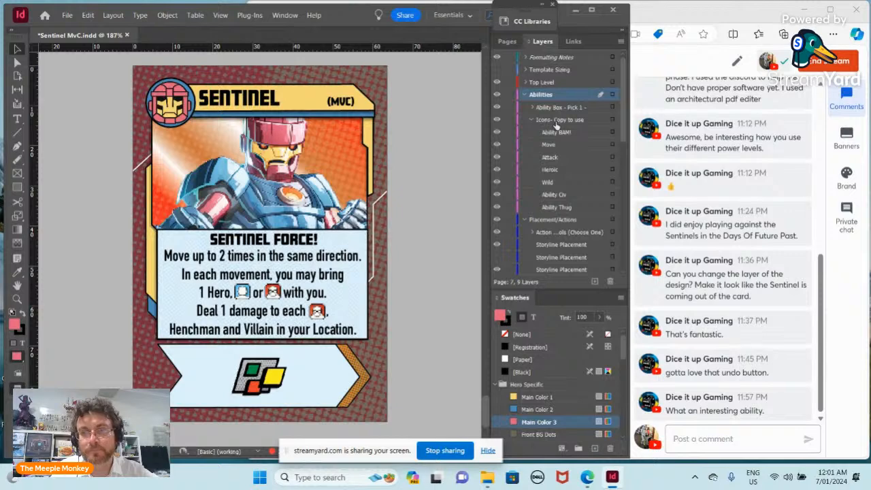
Preview the Mandatory ability box and its line options in place of the Standard one on page 7, and restore the Standard box
left_click(532, 107)
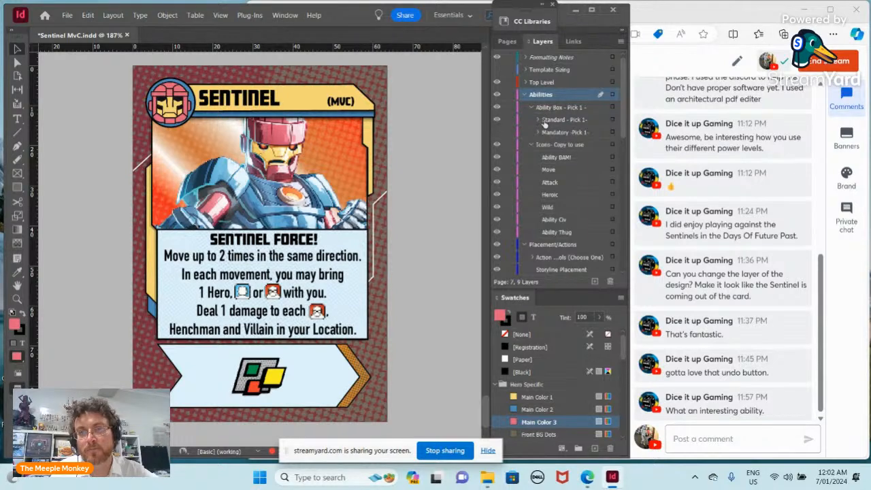
left_click(497, 120)
left_click(497, 132)
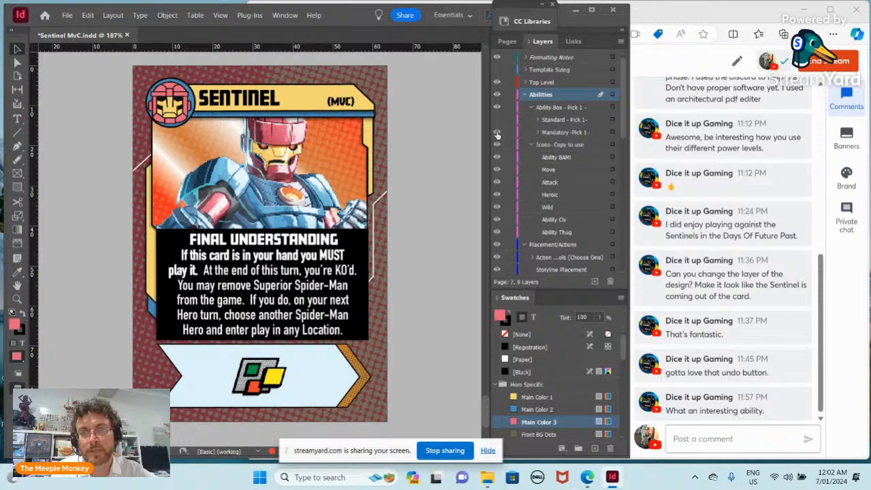
left_click(536, 132)
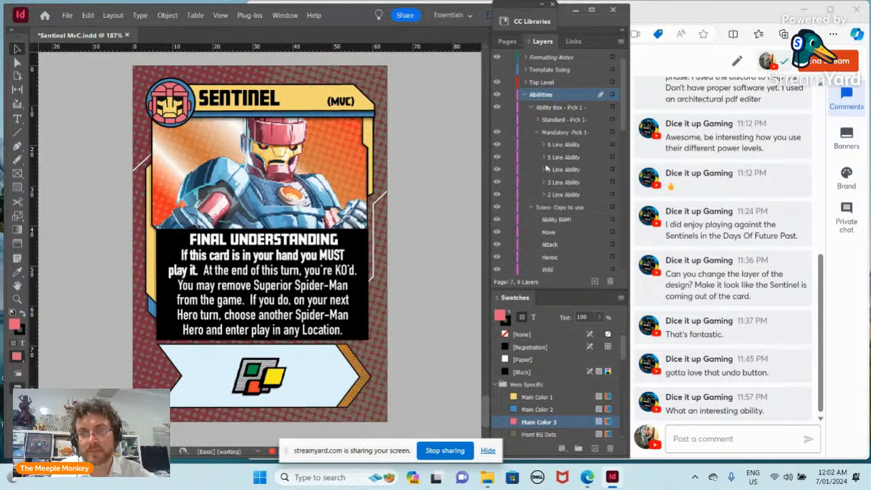
left_click(536, 133)
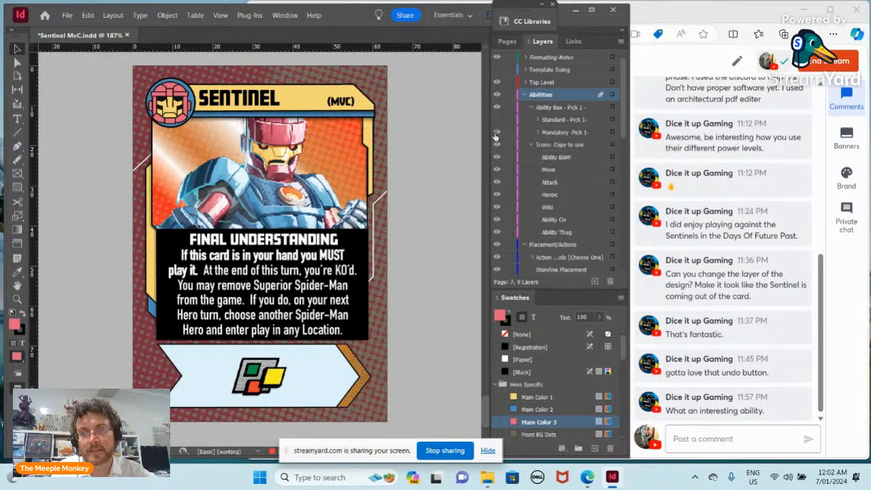
left_click(496, 131)
left_click(497, 120)
Hide the 4, 3 and 2 Line Ability groups in the Standard ability box, leaving only the 5 Line Ability shown
left_click(538, 120)
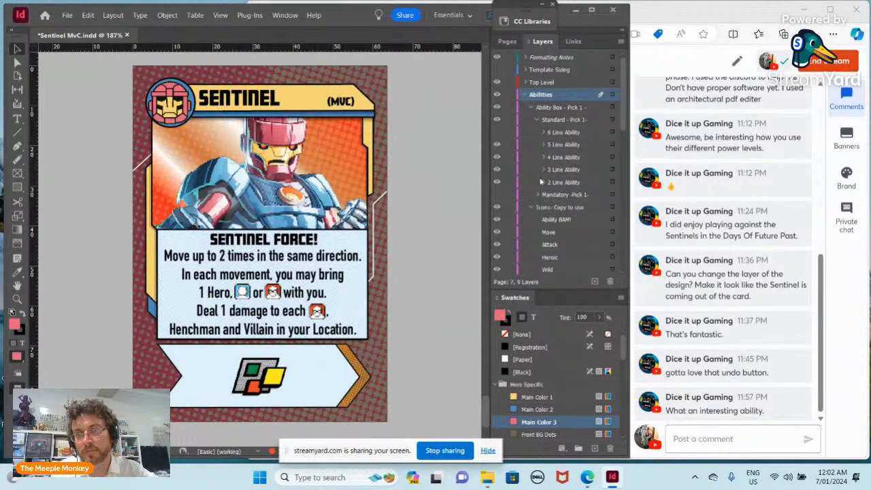
left_click(497, 157)
left_click(497, 169)
left_click(497, 182)
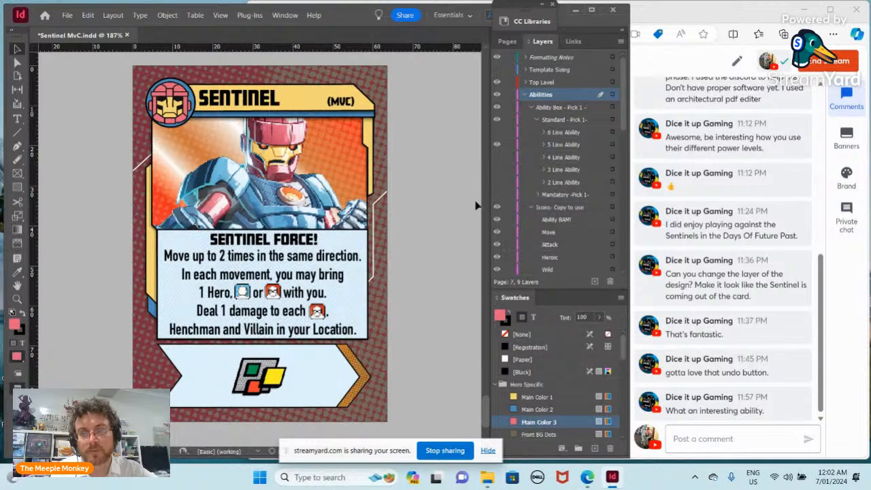
Preview the 4 Line and 3 Line Ability boxes in turn in place of the 5 Line Ability
left_click(497, 145)
left_click(497, 157)
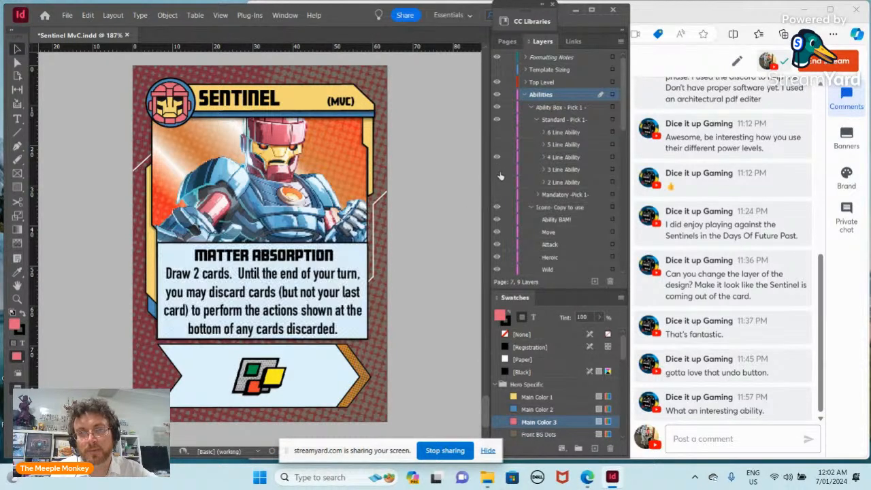
left_click(496, 157)
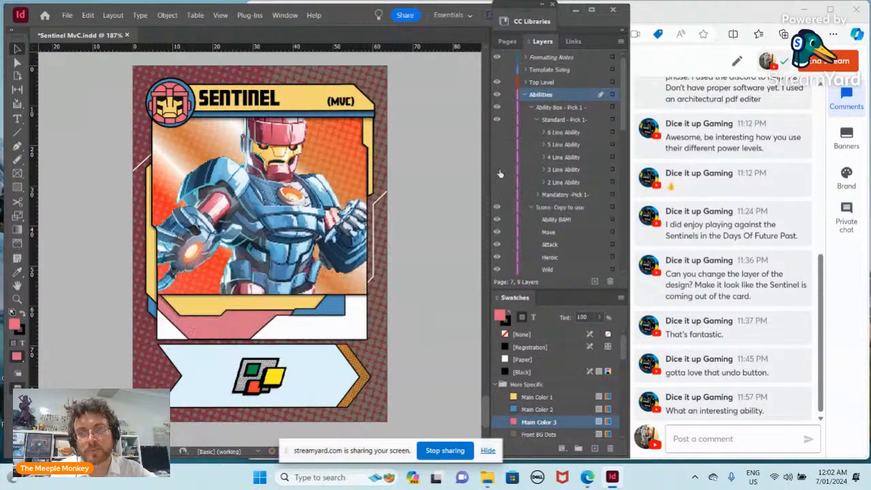
left_click(497, 169)
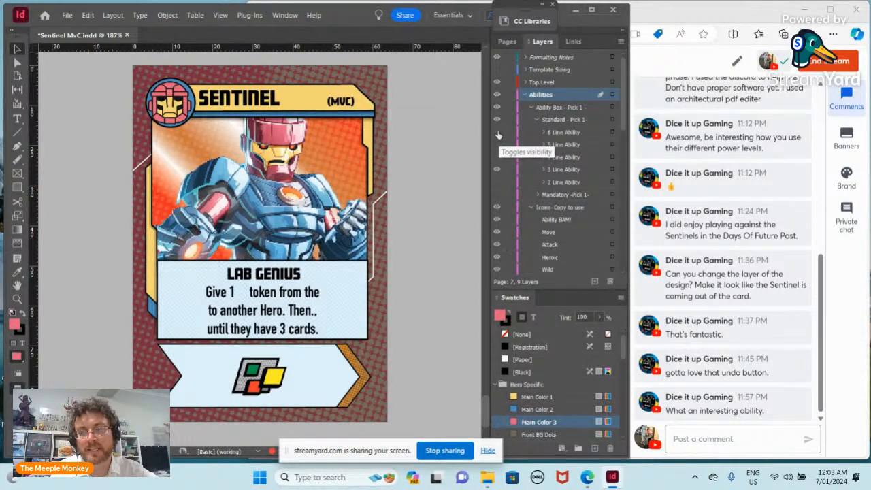
Compare the 6 Line Ability box with the 5 Line one, and leave only the 6 Line Ability shown
left_click(496, 132)
left_click(496, 169)
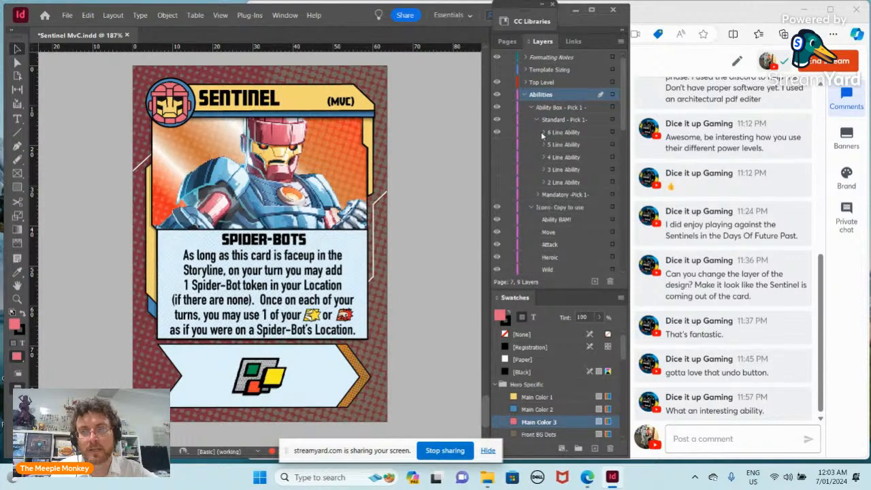
left_click(496, 145)
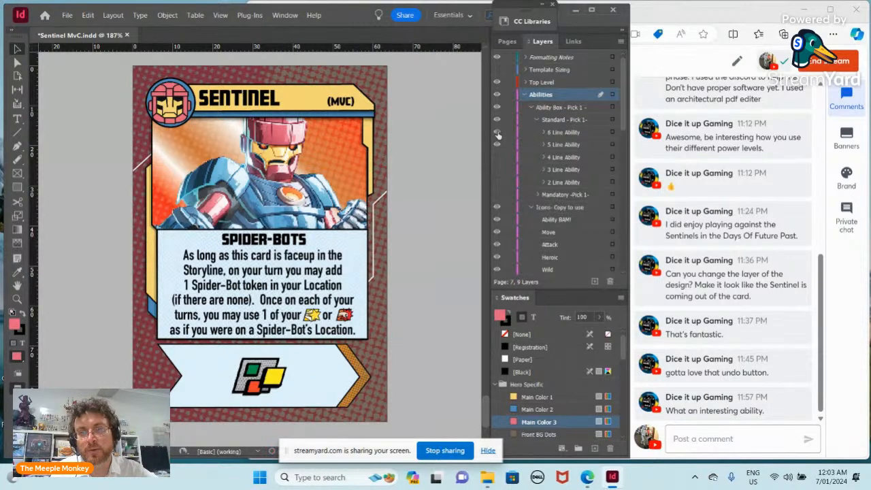
left_click(496, 132)
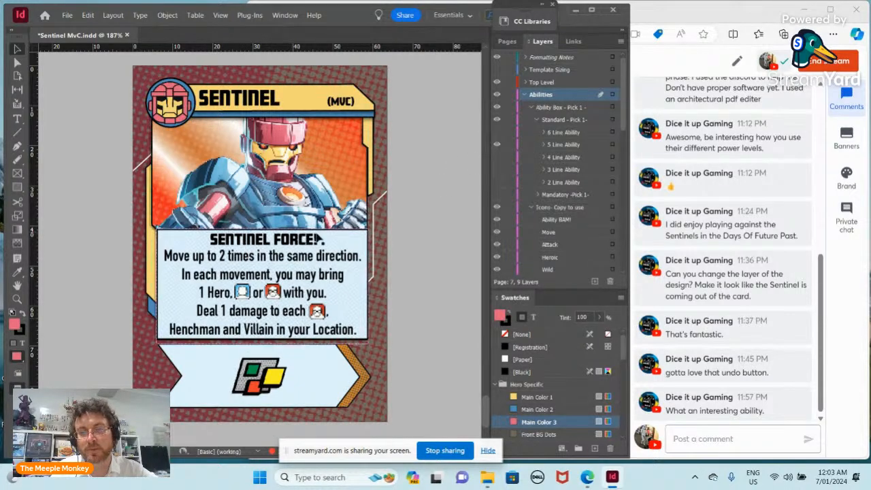
left_click(496, 133)
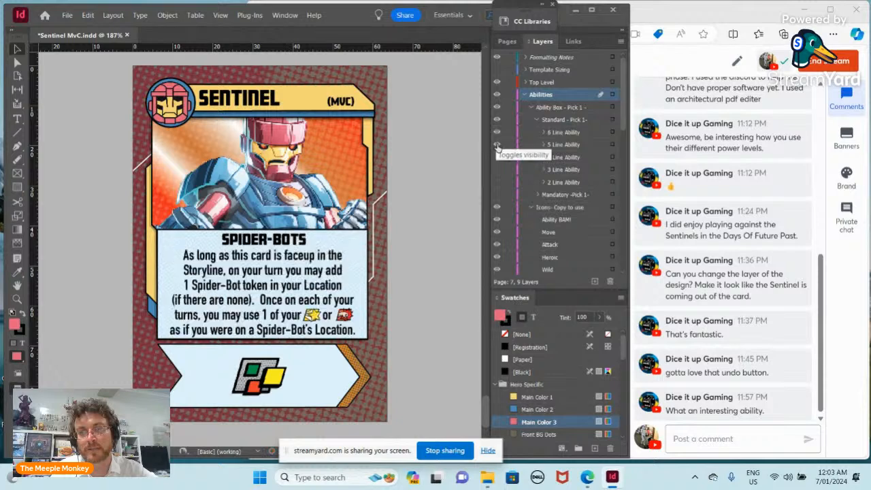
left_click(497, 144)
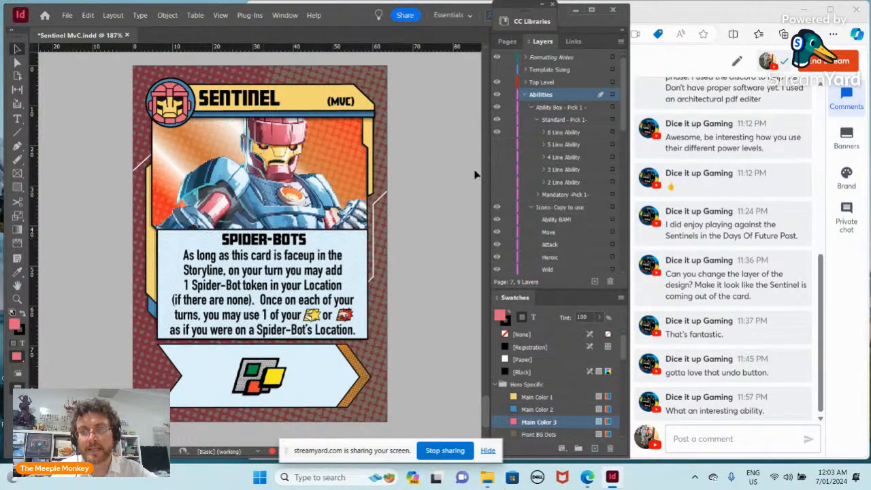
Hide the Attack and Heroic icons inside the 6 Line Ability group
left_click(543, 133)
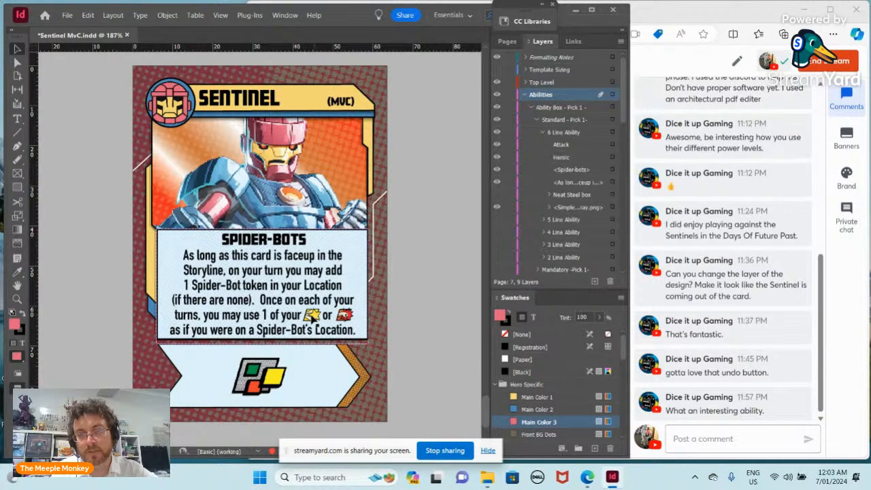
left_click(497, 157)
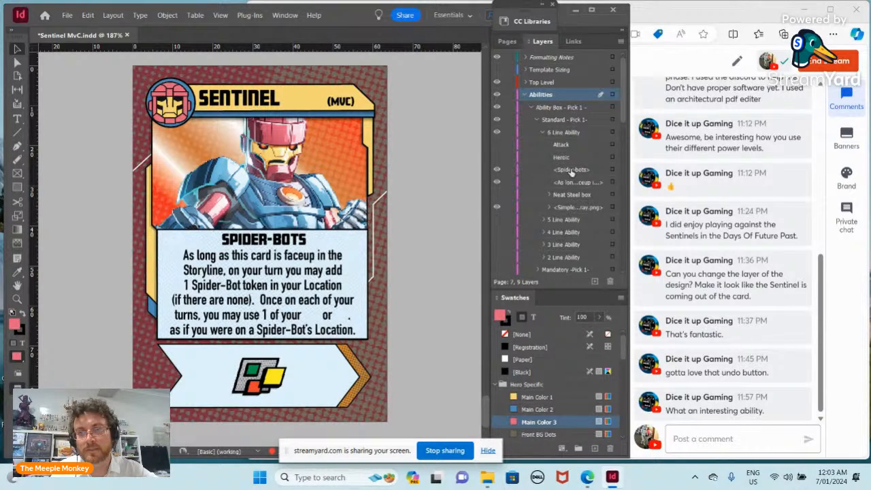
Replace the Spider-Bots title in the 6 Line Ability box with "SENTINEL FORCE!"
left_click(299, 249)
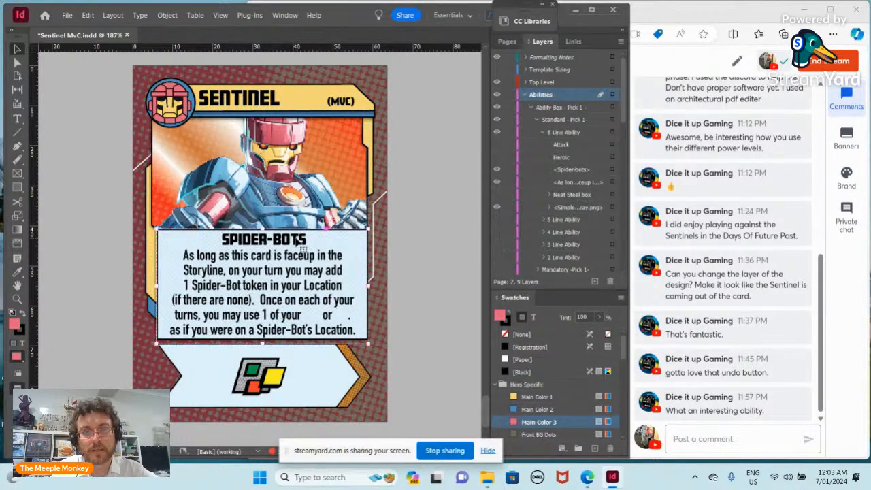
left_click(582, 170)
left_click(612, 170)
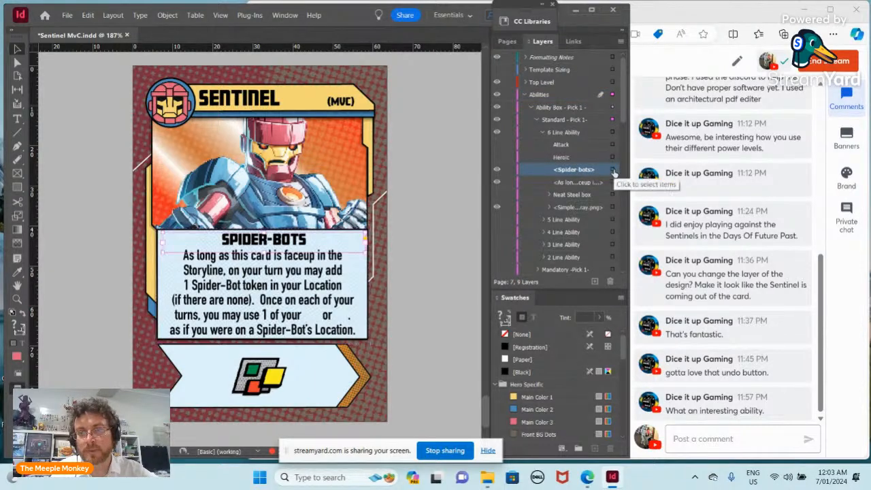
double_click(307, 244)
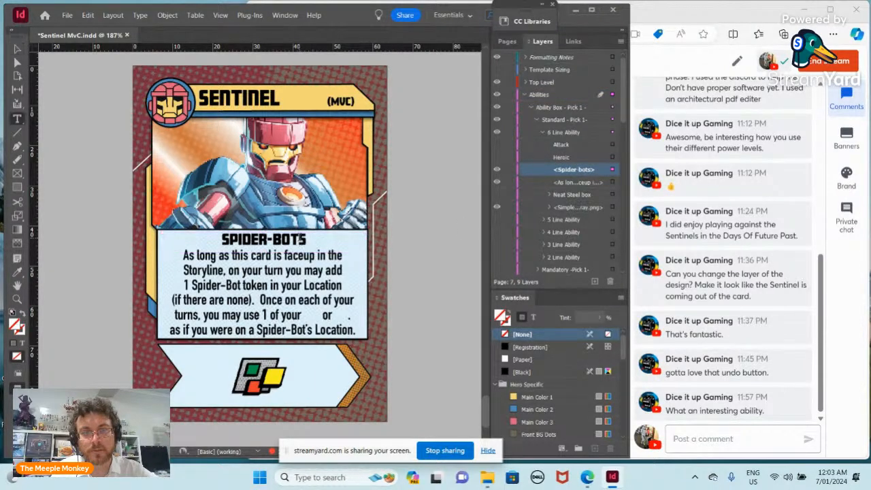
key("BackSpace")
key("BackSpace")
key("BackSpace")
key("BackSpace")
key("BackSpace")
key("BackSpace")
key("BackSpace")
key("BackSpace")
key("BackSpace")
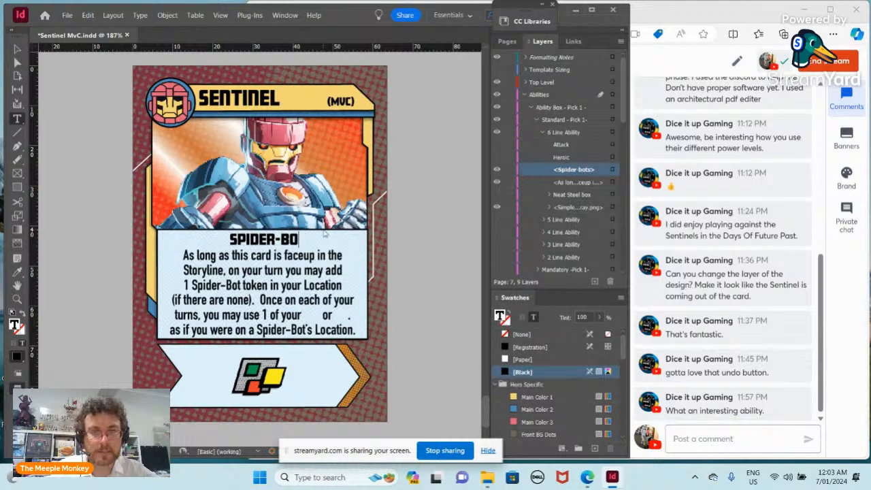
key("BackSpace")
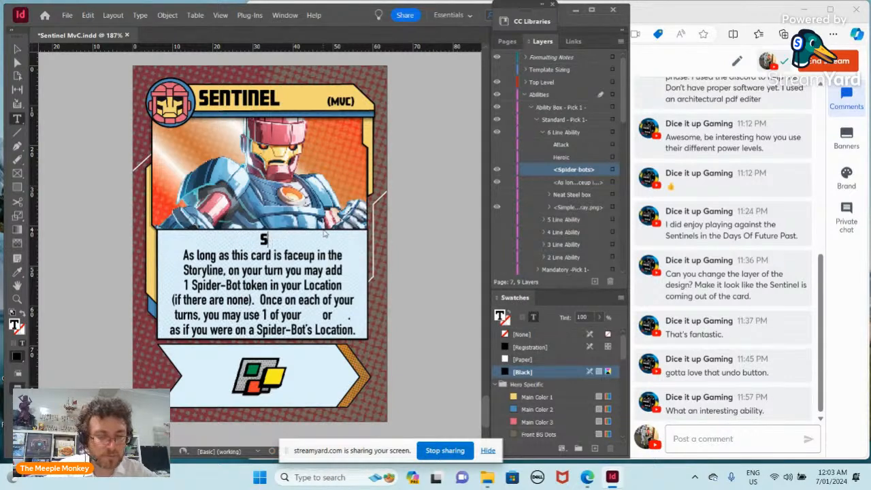
type("ENTIN")
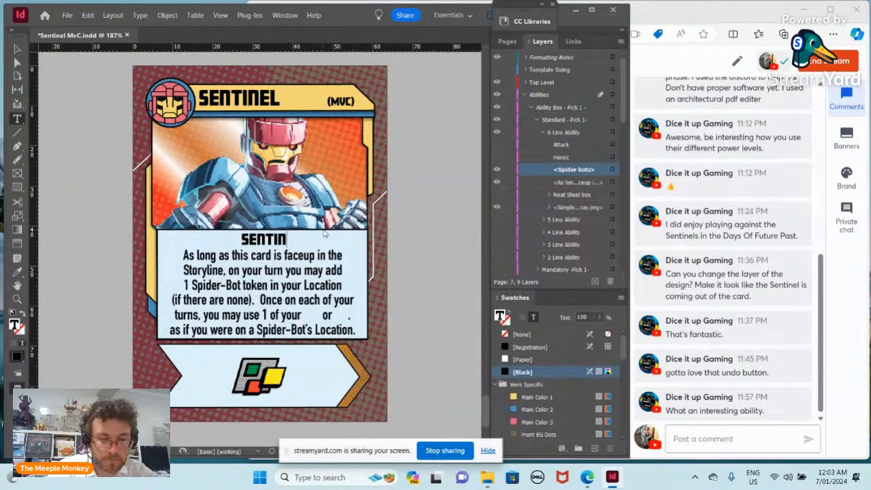
type("EL FOR")
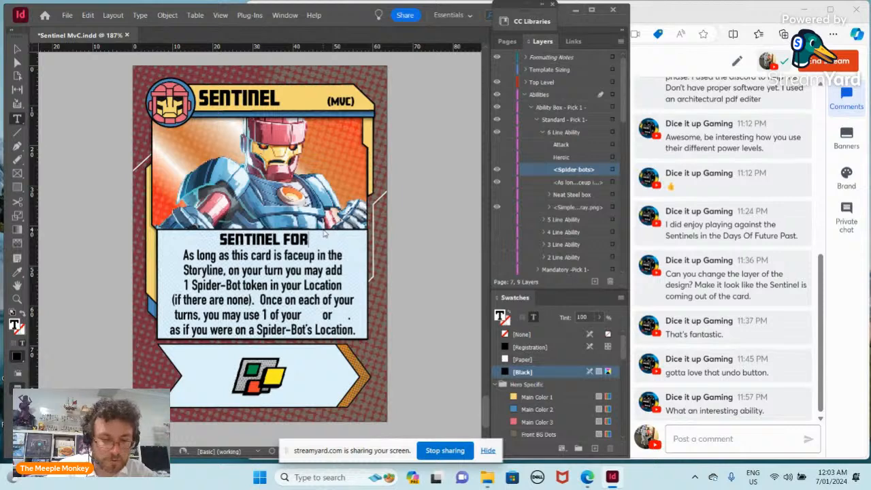
type("CE!")
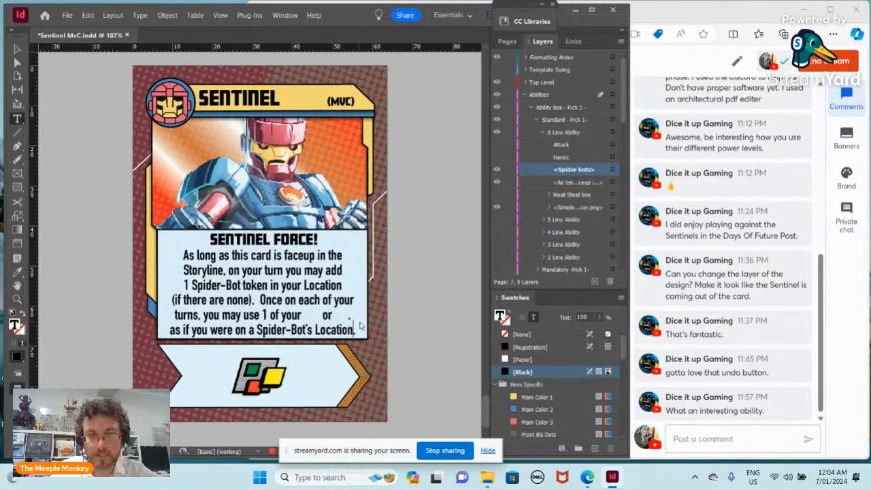
Delete the template's Spider-Bot rules text under the ability title, keeping only its final full stop
key("BackSpace")
key("BackSpace")
key("BackSpace")
key("BackSpace")
key("BackSpace")
key("BackSpace")
key("BackSpace")
key("BackSpace")
key("BackSpace")
key("BackSpace")
key("BackSpace")
key("BackSpace")
key("BackSpace")
key("BackSpace")
key("BackSpace")
key("BackSpace")
key("BackSpace")
key("BackSpace")
key("BackSpace")
key("BackSpace")
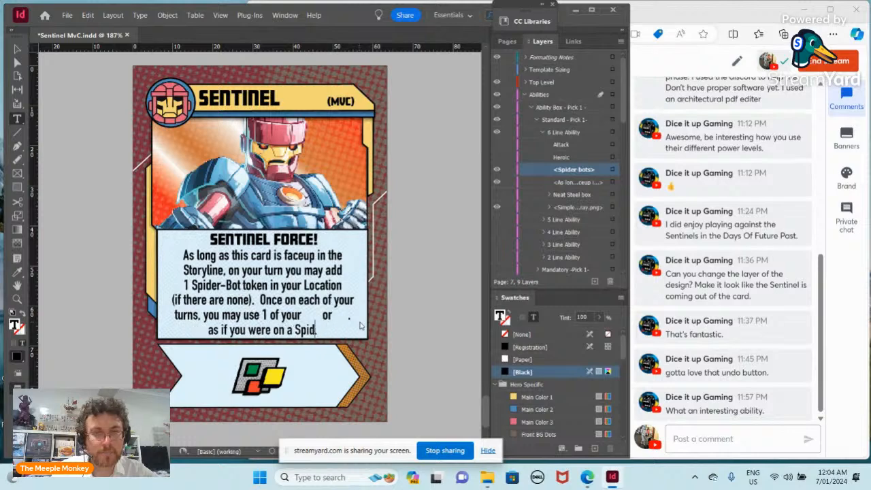
key("BackSpace")
key("BackSpace")
key("BackSpace")
key("BackSpace")
key("BackSpace")
key("BackSpace")
key("BackSpace")
key("BackSpace")
key("BackSpace")
key("BackSpace")
key("BackSpace")
key("BackSpace")
key("BackSpace")
key("BackSpace")
key("BackSpace")
key("BackSpace")
key("BackSpace")
key("BackSpace")
key("BackSpace")
key("BackSpace")
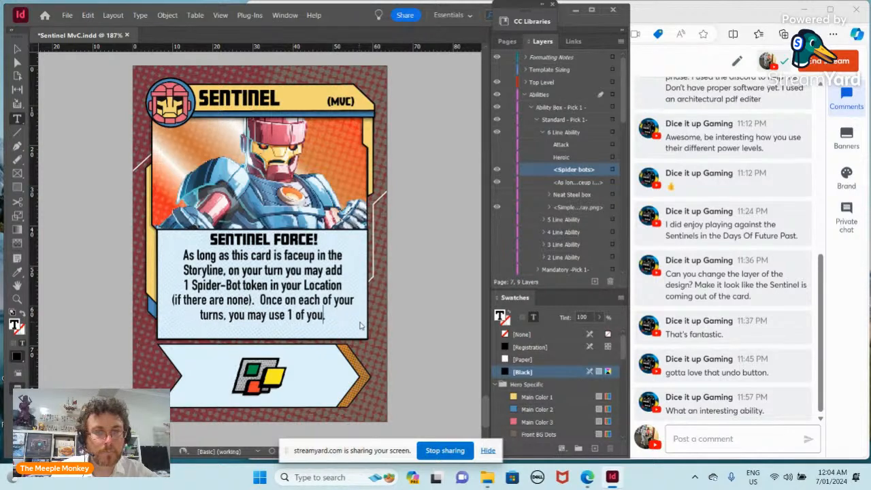
key("BackSpace")
key("BackSpace")
key("BackSpace")
key("BackSpace")
key("BackSpace")
key("BackSpace")
key("BackSpace")
key("BackSpace")
key("BackSpace")
key("BackSpace")
key("BackSpace")
key("BackSpace")
key("BackSpace")
key("BackSpace")
key("BackSpace")
key("BackSpace")
key("BackSpace")
key("BackSpace")
key("BackSpace")
key("BackSpace")
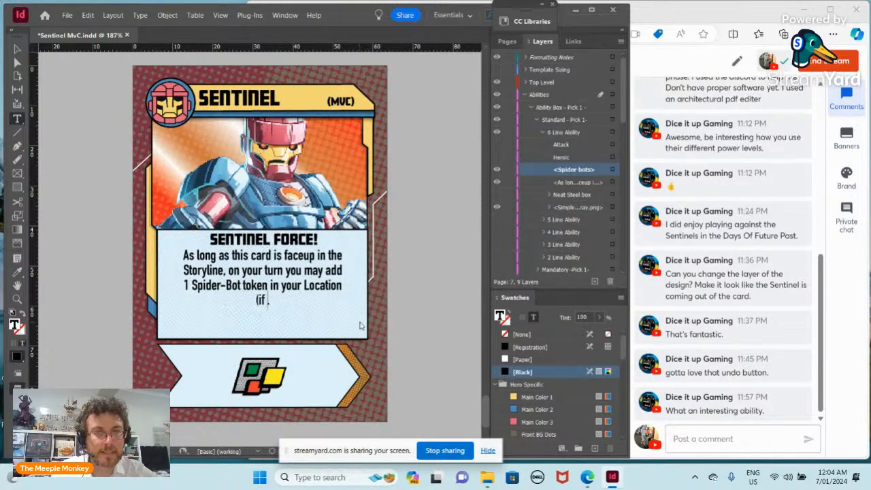
key("BackSpace")
key("BackSpace")
key("BackSpace")
key("BackSpace")
key("BackSpace")
key("BackSpace")
key("BackSpace")
key("BackSpace")
key("BackSpace")
key("BackSpace")
key("BackSpace")
key("BackSpace")
key("BackSpace")
key("BackSpace")
key("BackSpace")
key("BackSpace")
key("BackSpace")
key("BackSpace")
key("BackSpace")
key("BackSpace")
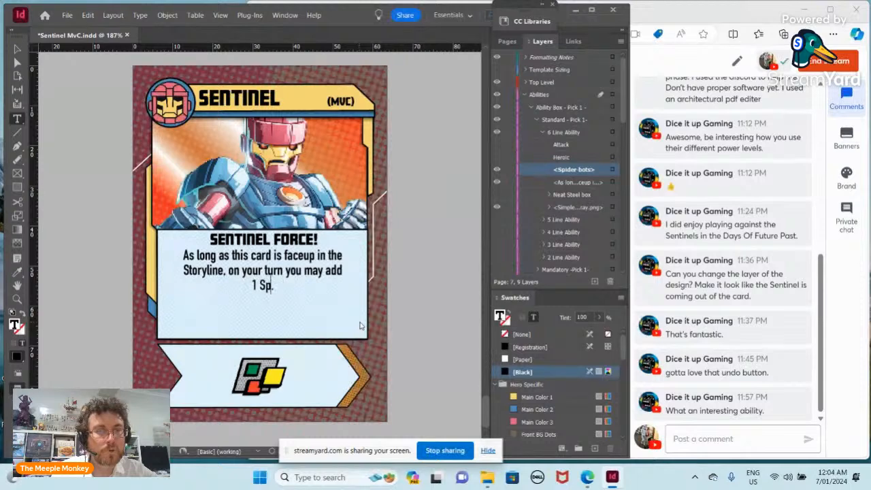
key("BackSpace")
key("BackSpace")
key("BackSpace")
key("BackSpace")
key("BackSpace")
key("BackSpace")
key("BackSpace")
key("BackSpace")
key("BackSpace")
key("BackSpace")
key("BackSpace")
key("BackSpace")
key("BackSpace")
key("BackSpace")
key("BackSpace")
key("BackSpace")
key("BackSpace")
key("BackSpace")
key("BackSpace")
key("BackSpace")
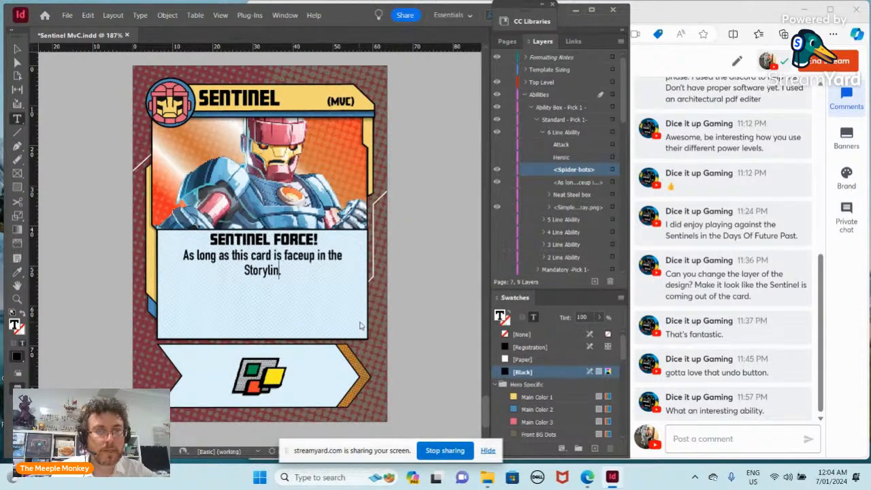
key("BackSpace")
key("BackSpace")
key("BackSpace")
key("BackSpace")
key("BackSpace")
key("BackSpace")
key("BackSpace")
key("BackSpace")
key("BackSpace")
key("BackSpace")
key("BackSpace")
key("BackSpace")
key("BackSpace")
key("BackSpace")
key("BackSpace")
key("BackSpace")
key("BackSpace")
key("BackSpace")
key("BackSpace")
key("BackSpace")
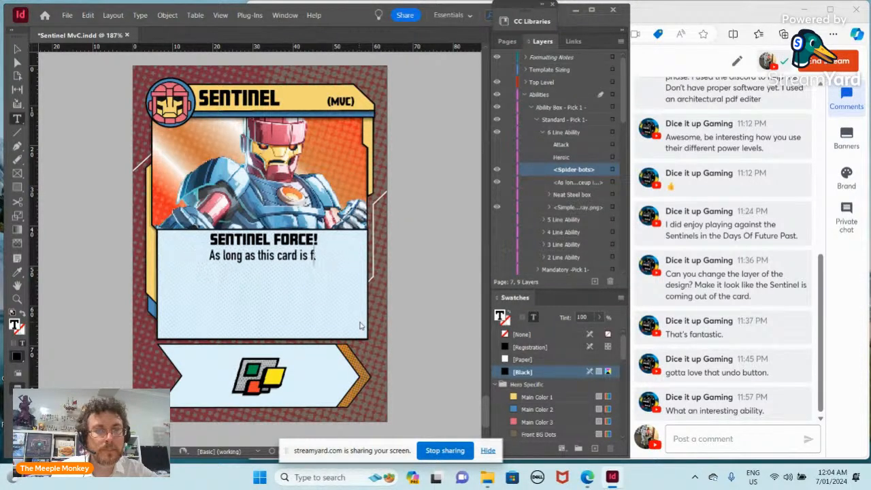
key("BackSpace")
key("BackSpace")
key("BackSpace")
key("BackSpace")
key("BackSpace")
key("BackSpace")
key("BackSpace")
key("BackSpace")
key("BackSpace")
key("BackSpace")
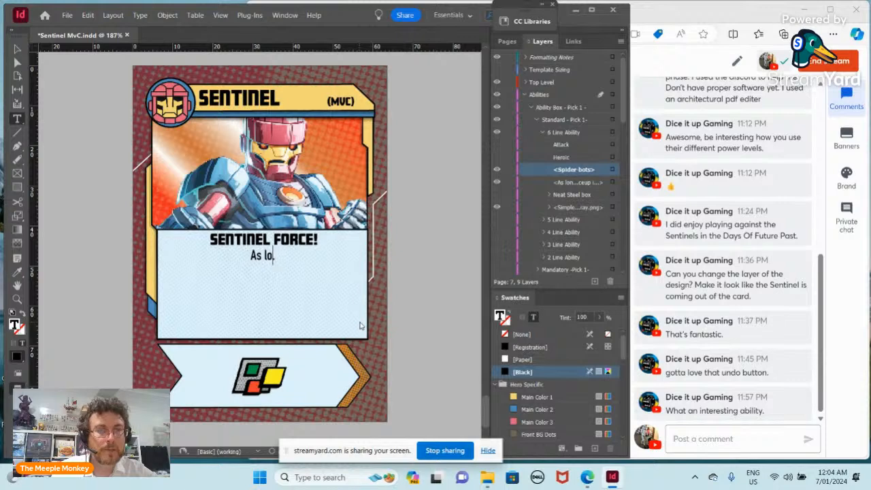
key("BackSpace")
key("BackSpace")
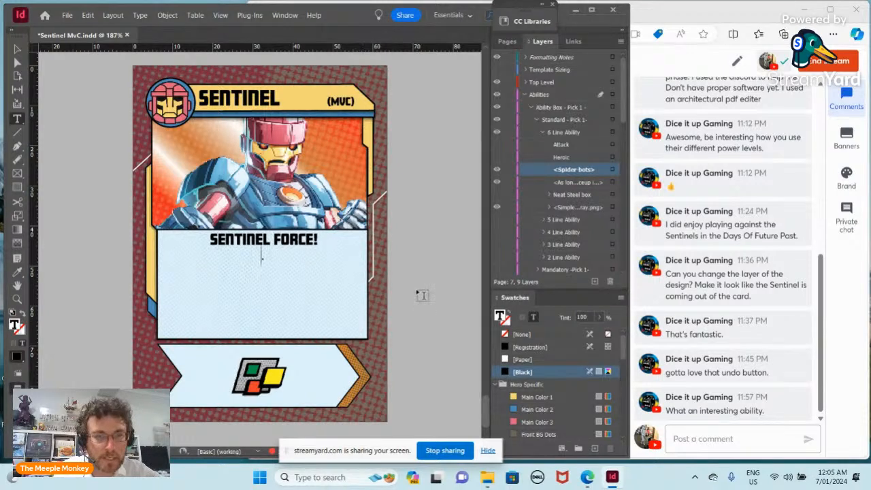
Write "Place 2 Sentinel tokens in any two Locations." as the rules text under the SENTINEL FORCE! title
type("Pla")
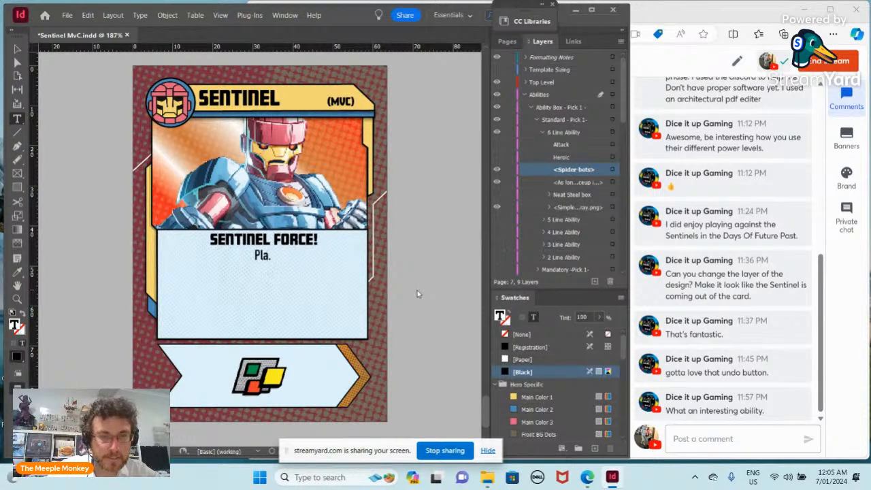
type("ce ")
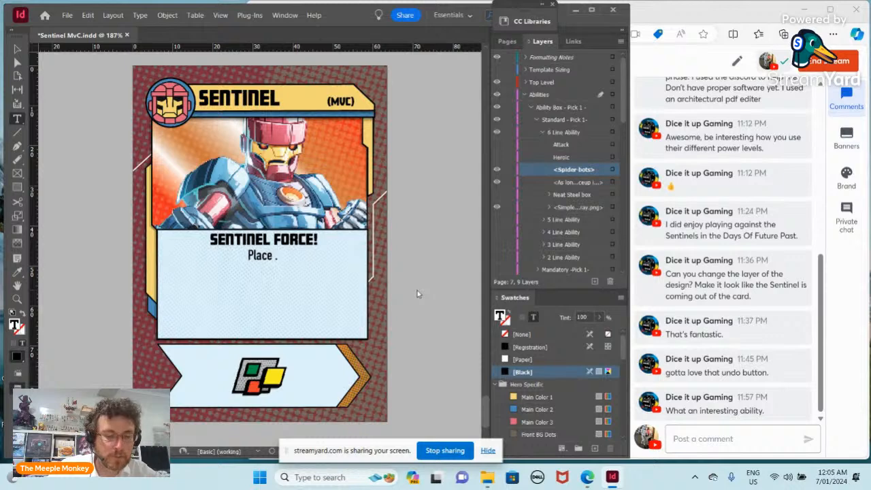
type("2 Se")
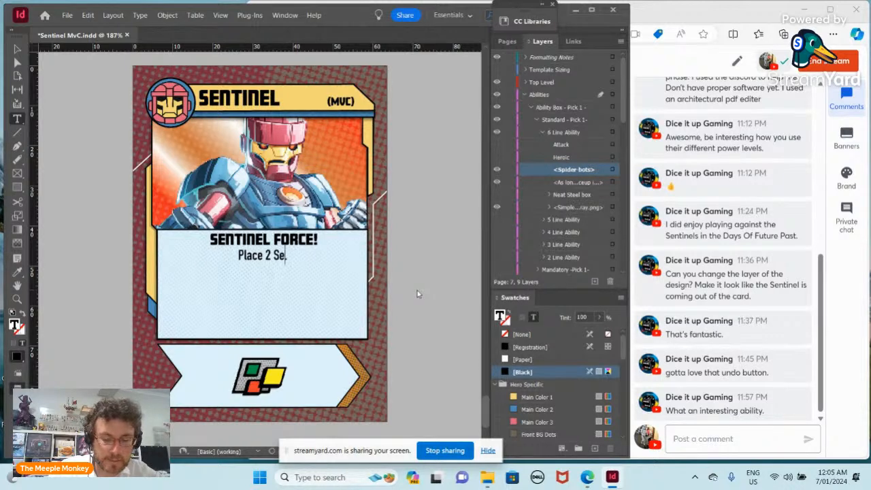
type("ntine")
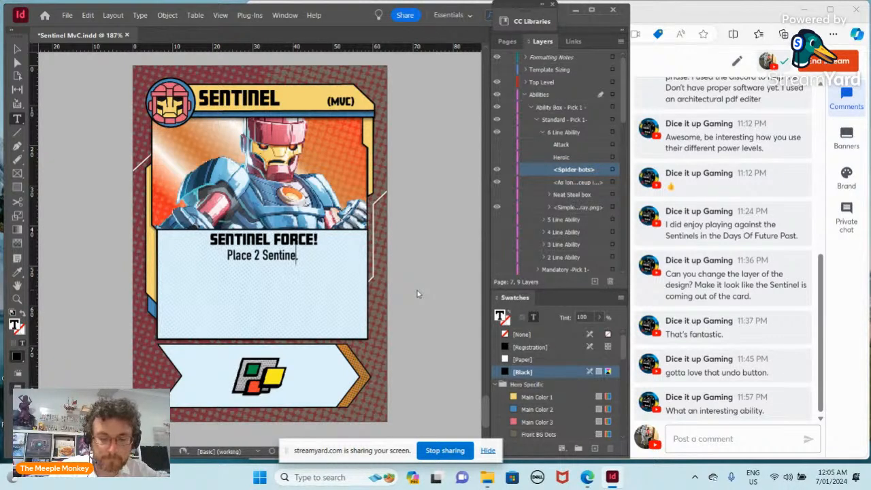
type("l ")
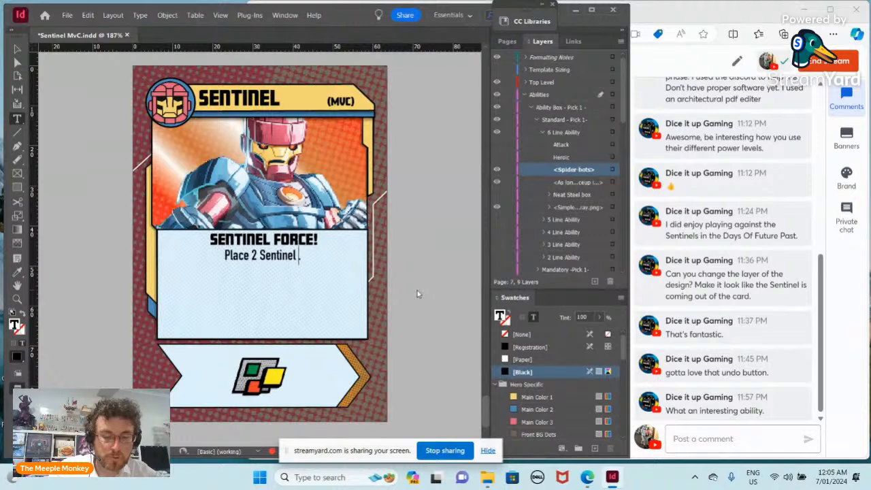
type("to")
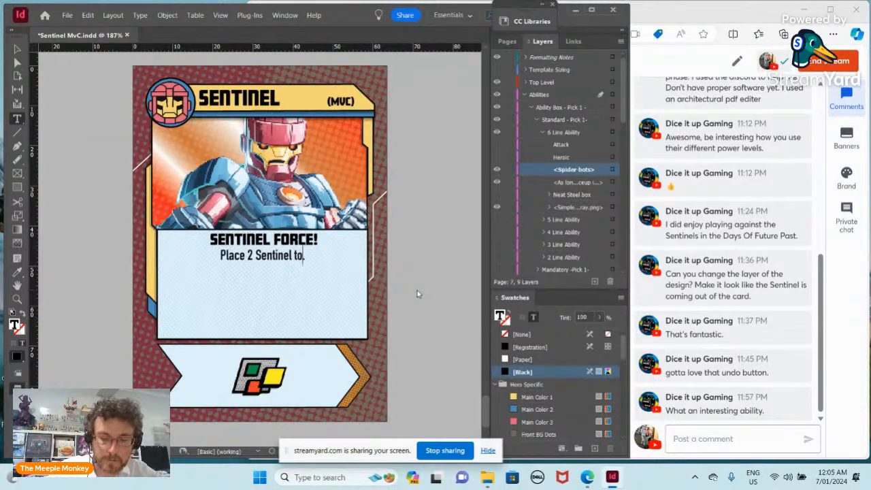
type("kens ")
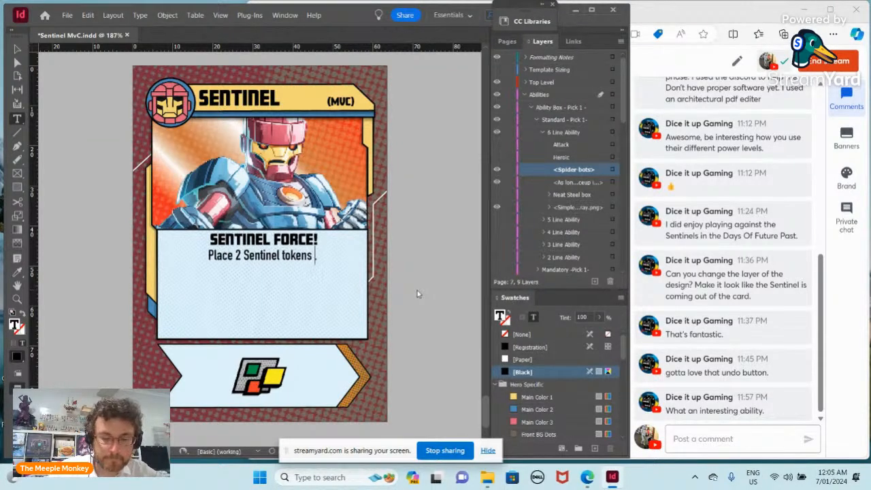
type("i")
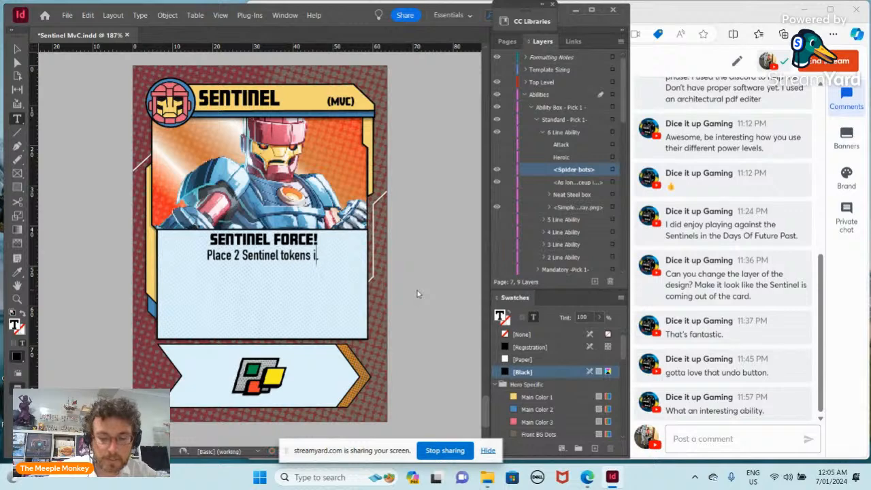
type("n any ")
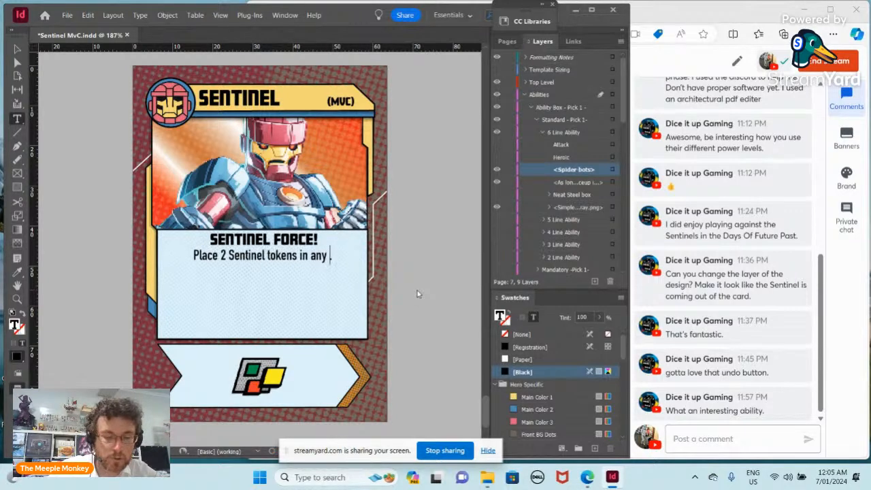
type("two .")
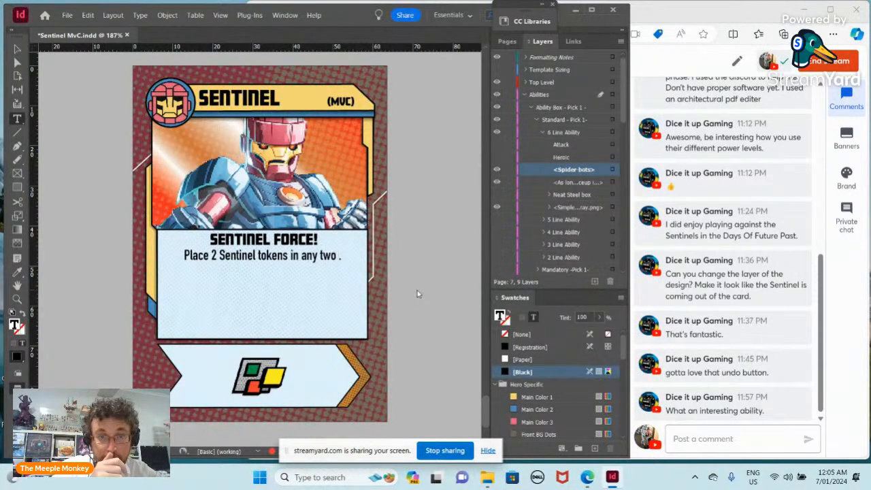
key("BackSpace")
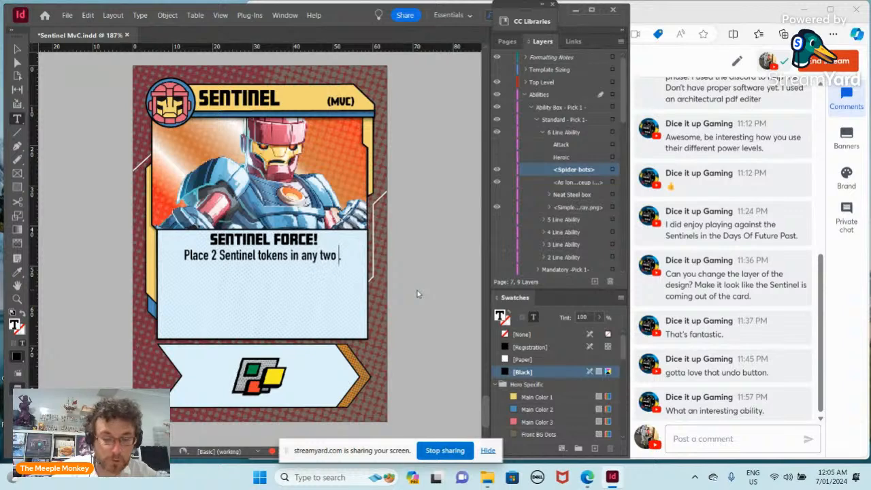
type("L")
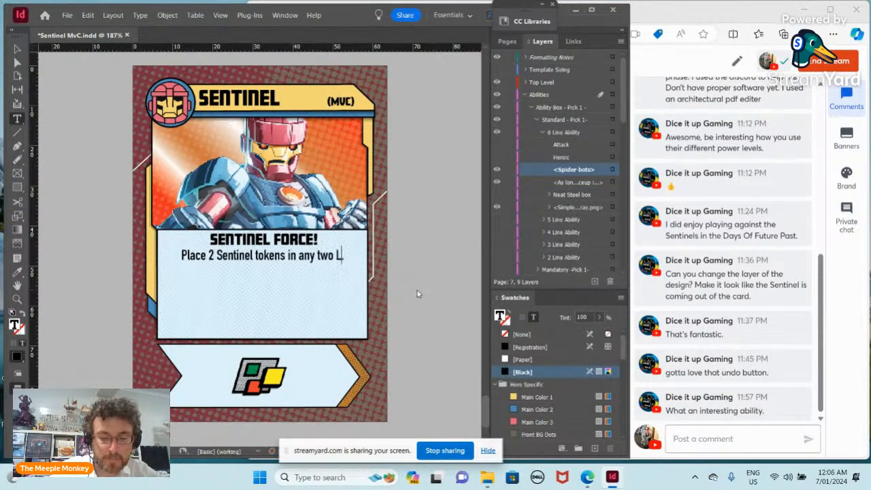
type("ocations.")
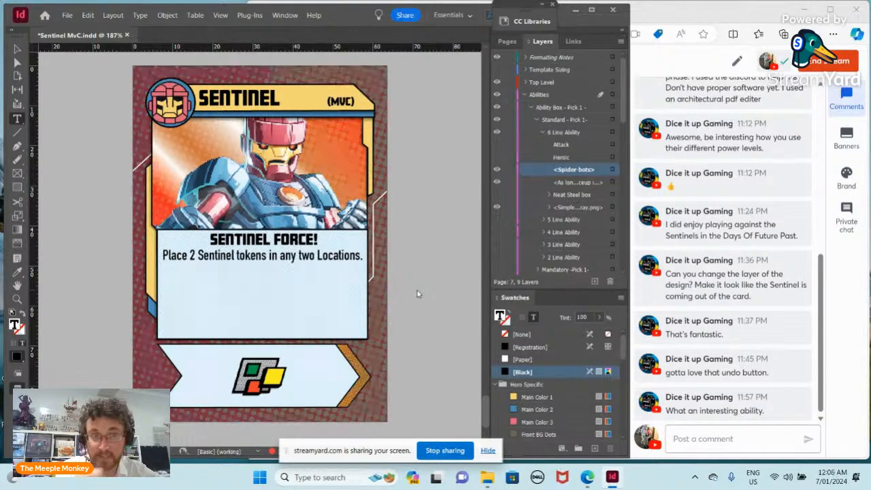
Begin the second rules sentence after the first one with "As long as this card is faceup in the Storyline,"
left_click(363, 255)
key("Return")
type("A")
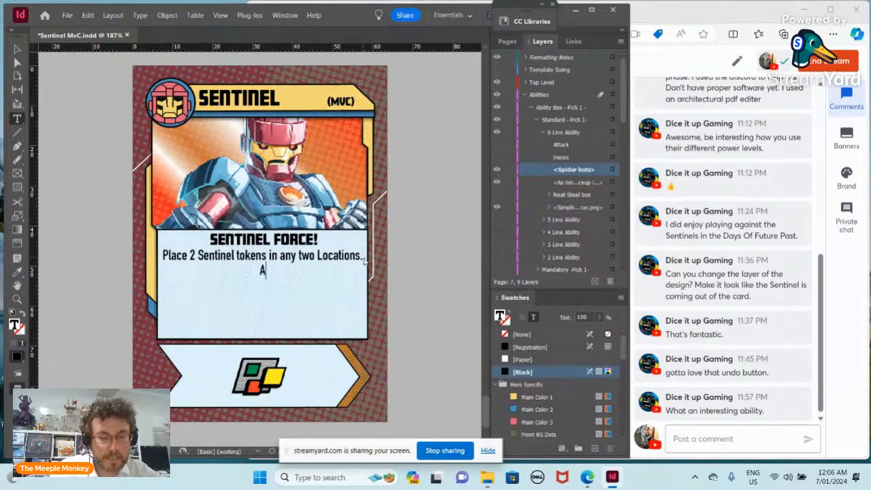
type("s lon")
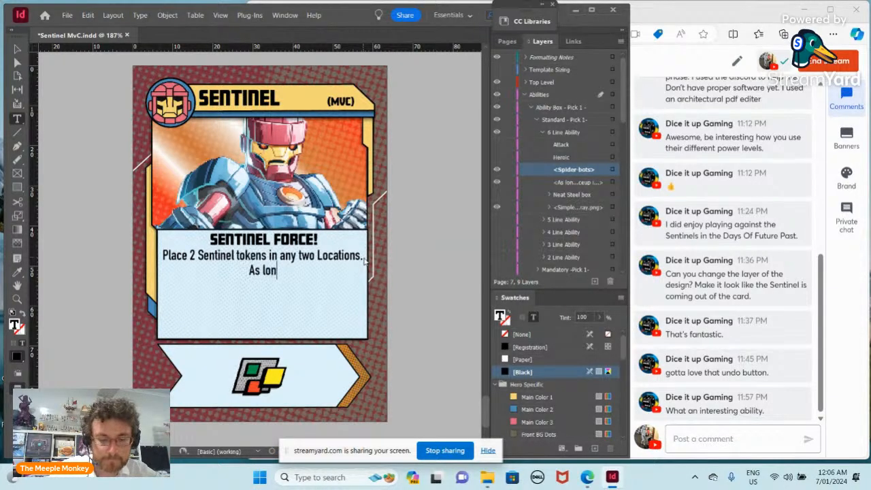
type("g as")
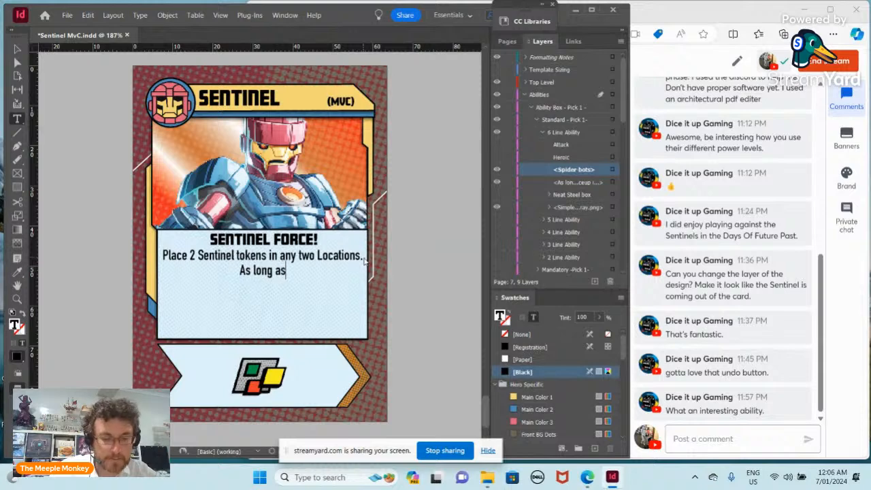
type(" this car")
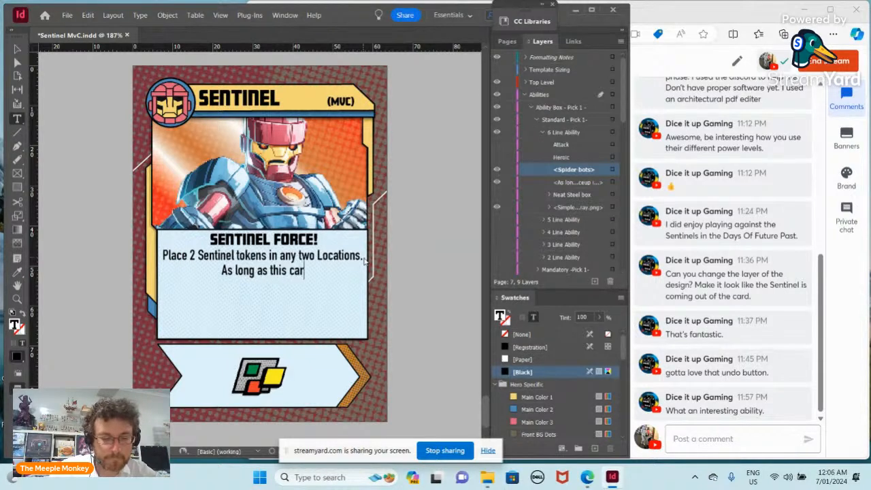
type("d is faceup in")
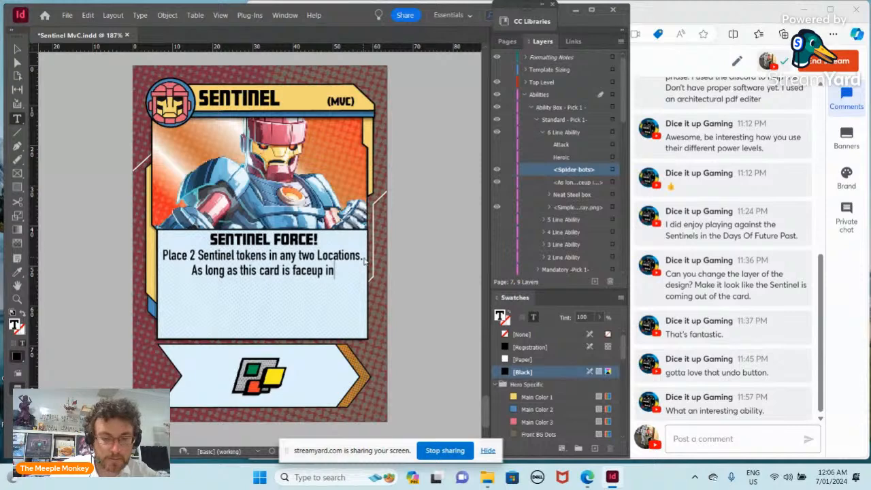
type(" the St")
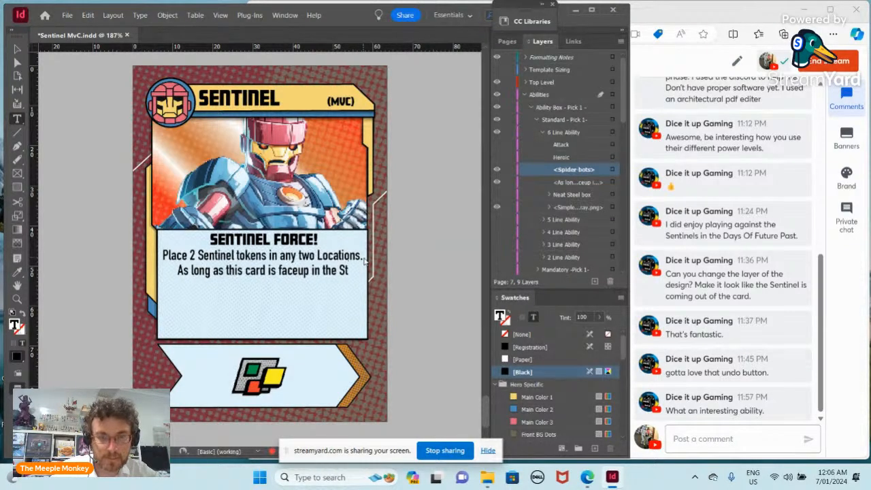
type("o")
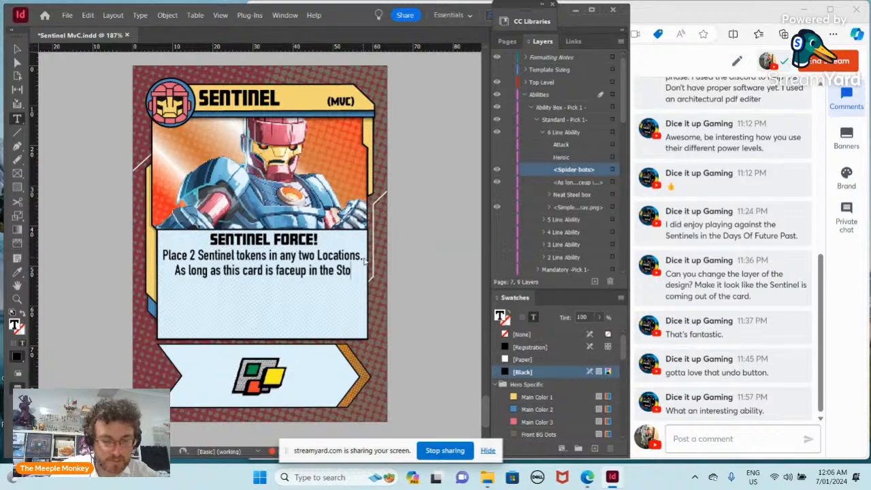
type("ryline")
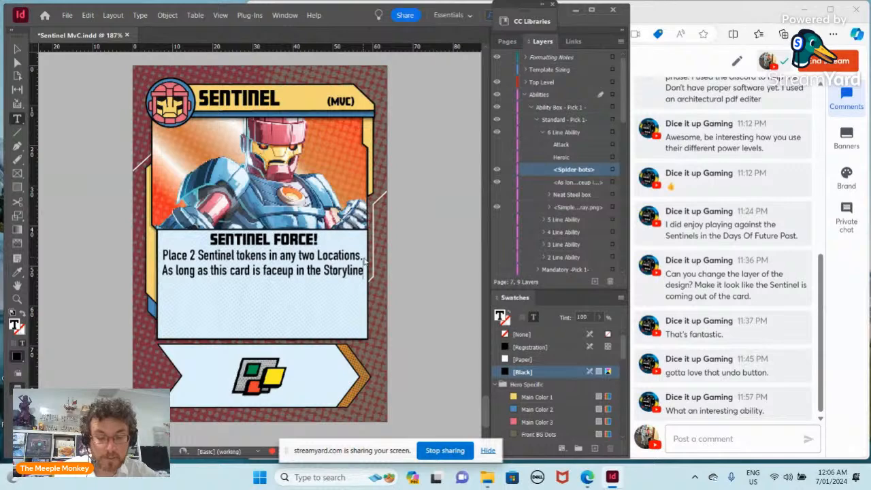
type(".")
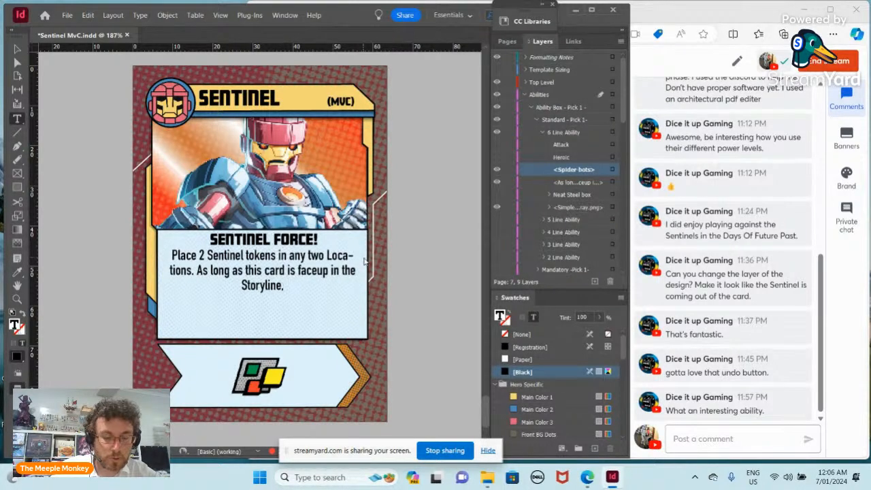
Continue the second rules sentence after "Storyline," with "you may swap Locations with one of the Sentinel"
key("BackSpace")
type(", you may")
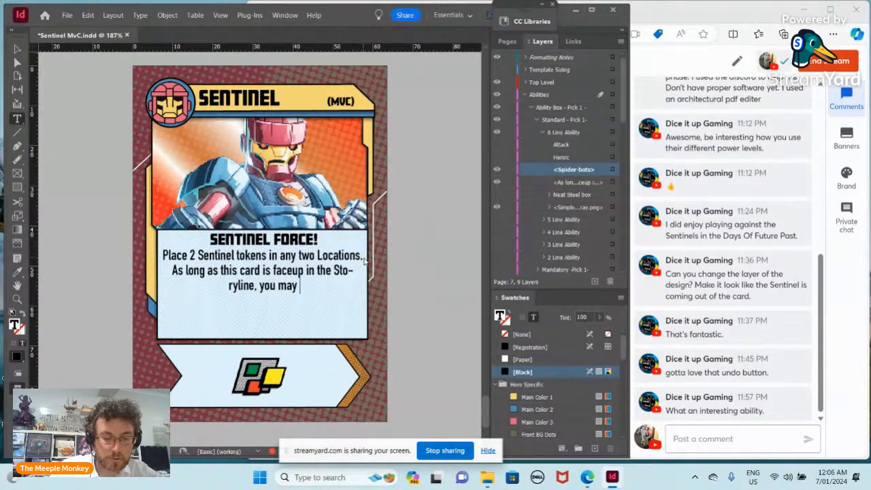
type("swap")
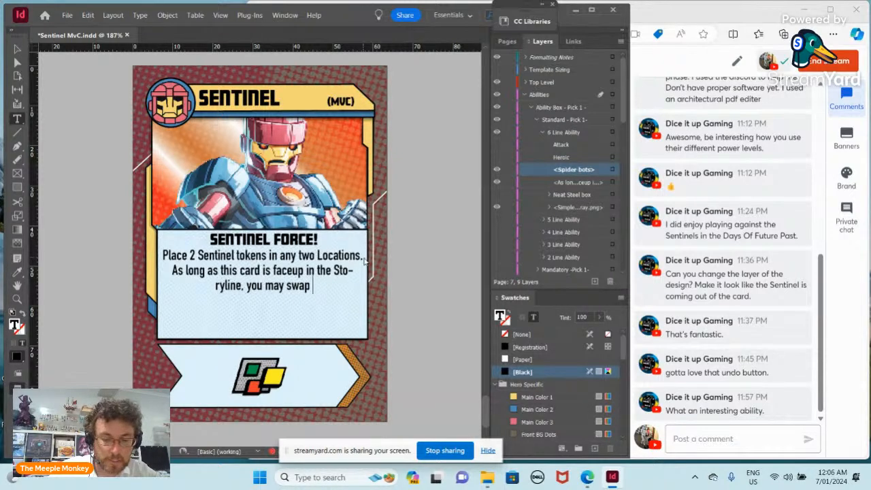
type(" Locatio")
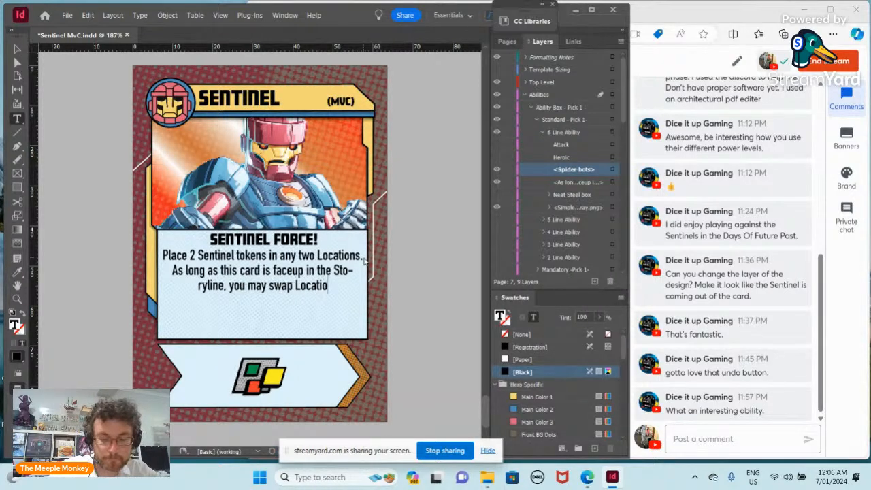
type("ns w")
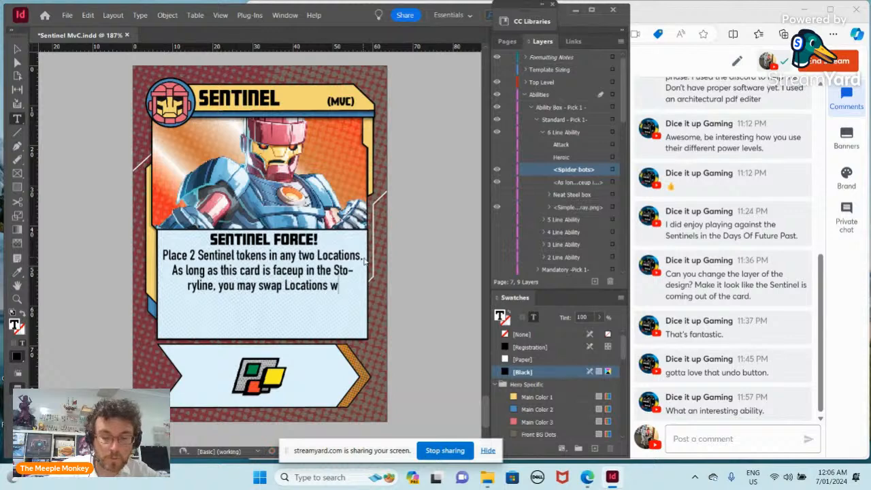
type("ith on of t")
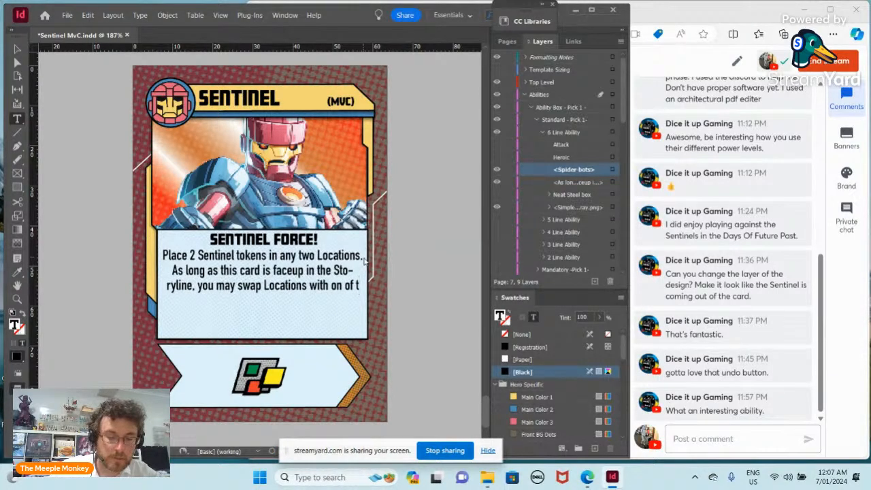
type("he Sen")
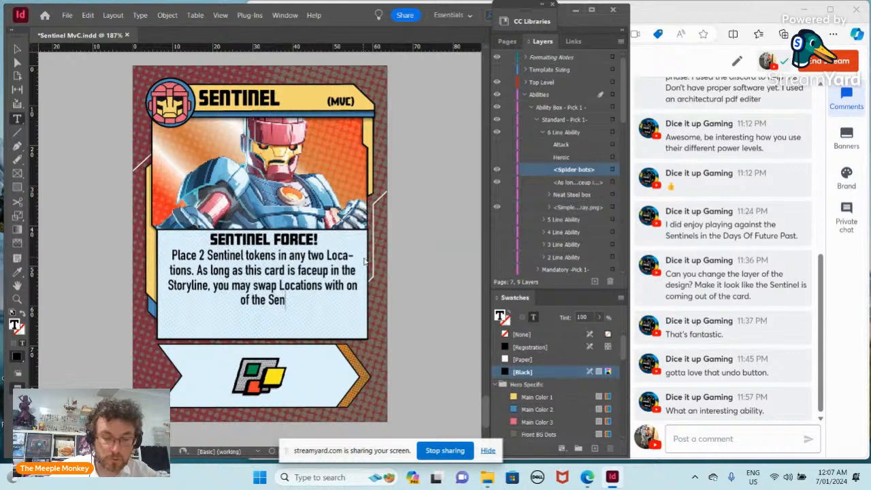
type("tina")
key("BackSpace")
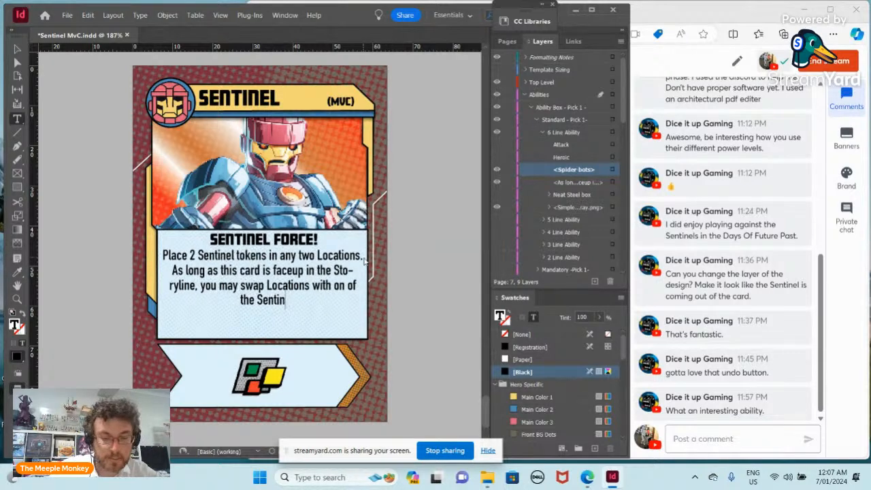
type("el")
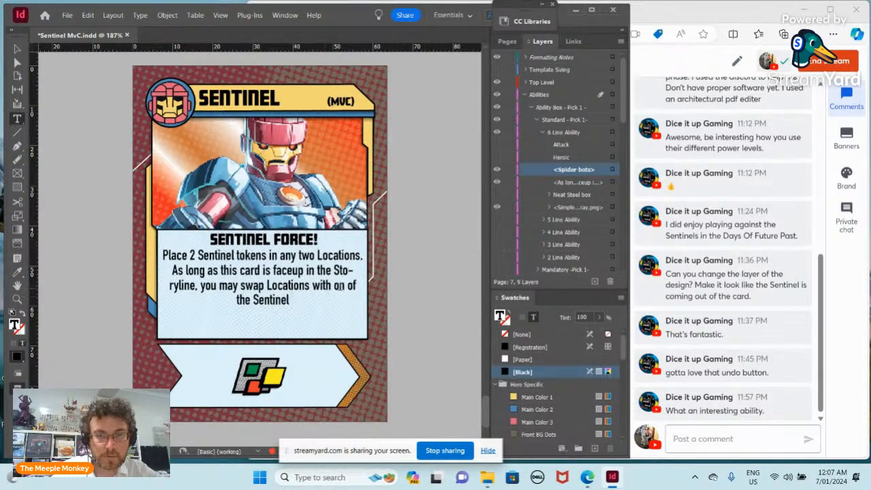
left_click(343, 284)
type("el ")
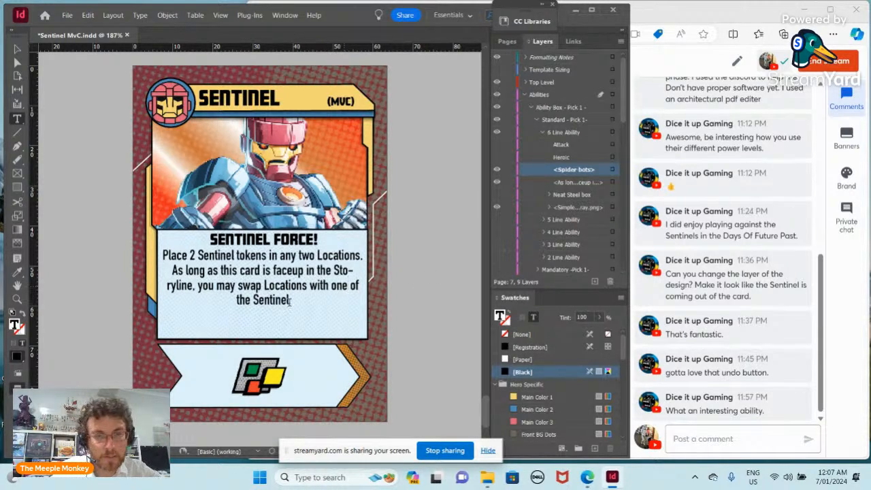
Complete the second rules sentence after "one of the Sentinel" with "tokens at the start of your turn."
type("t")
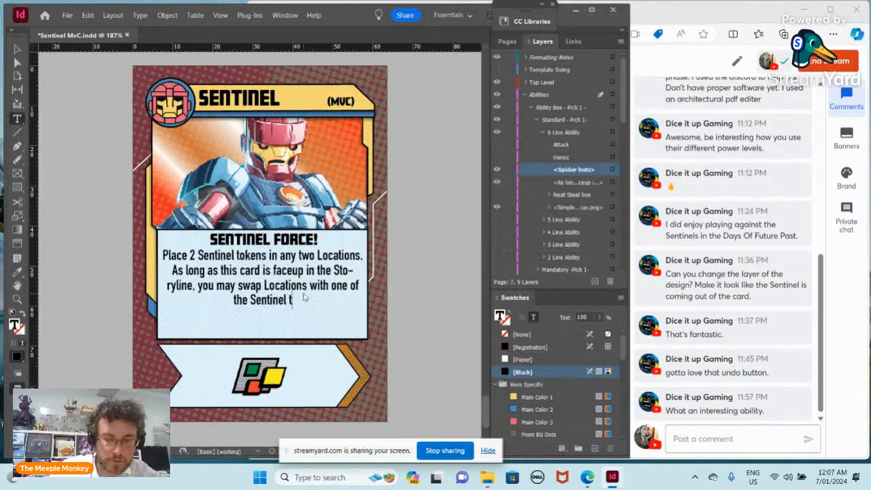
type("okens a")
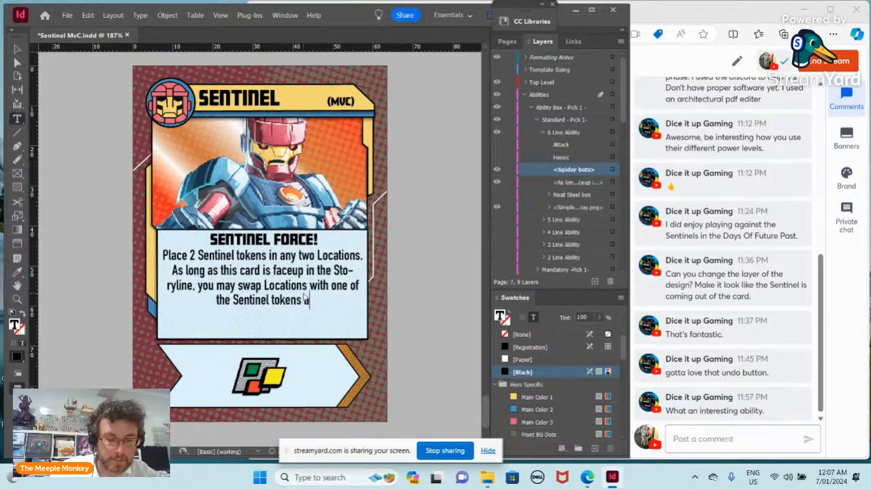
type("t the b")
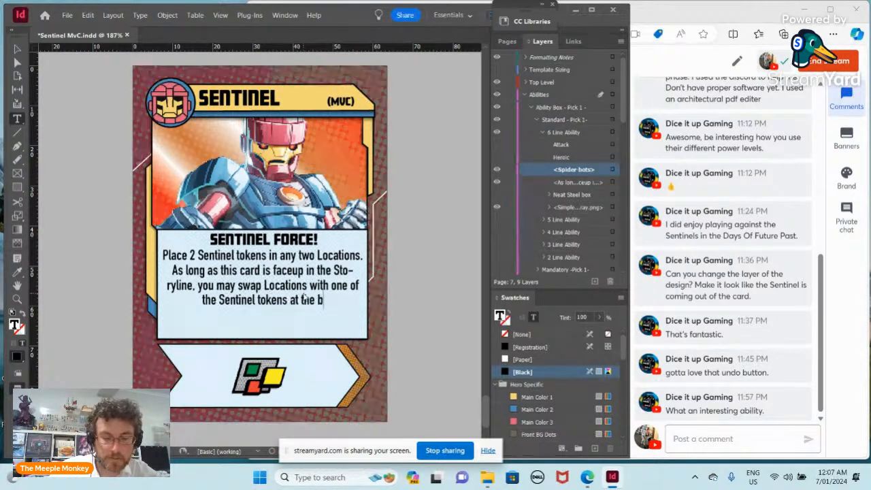
key("BackSpace")
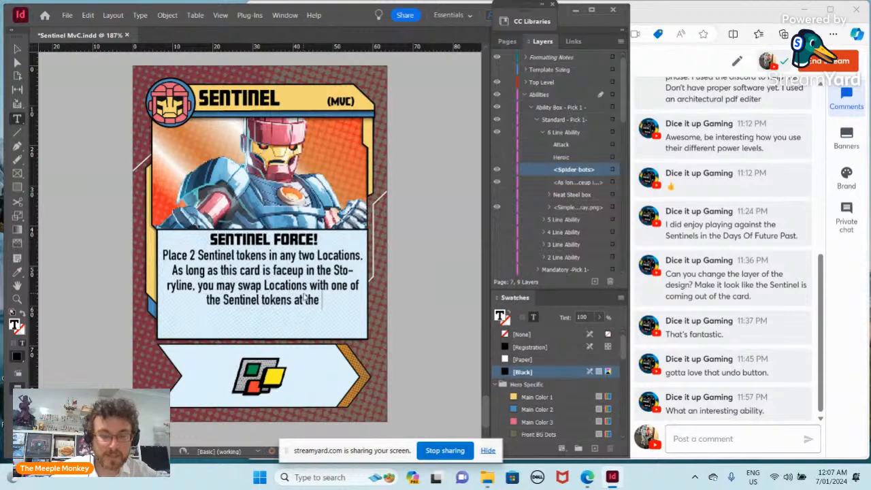
type("start")
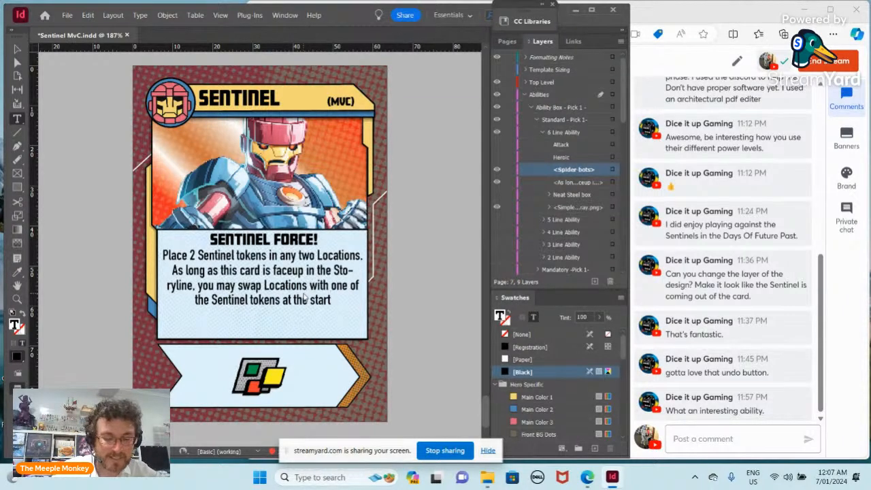
type(" of you")
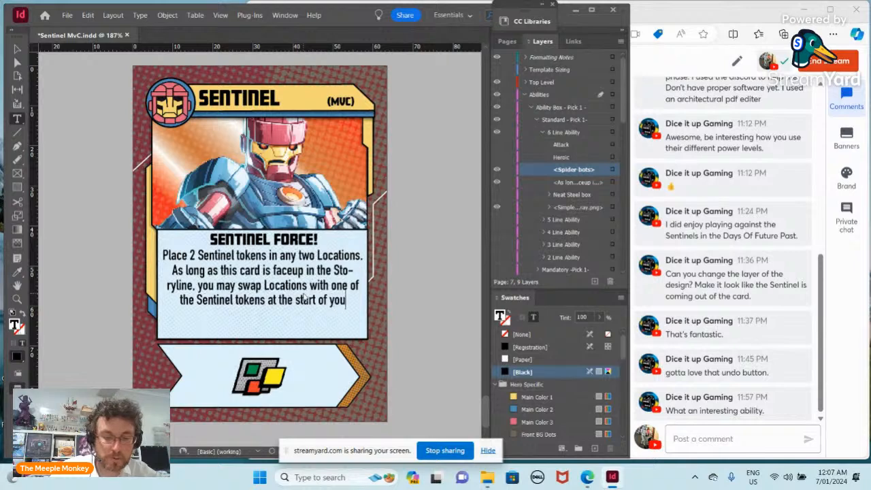
type("r tur")
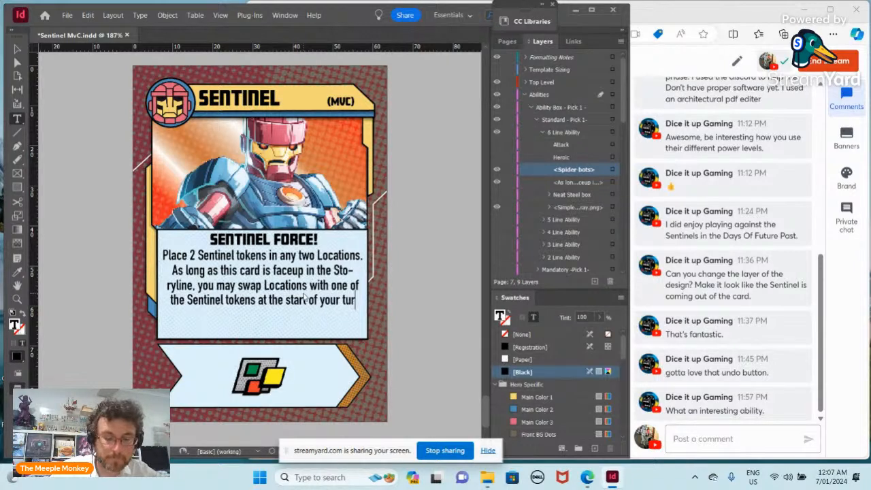
type("n.")
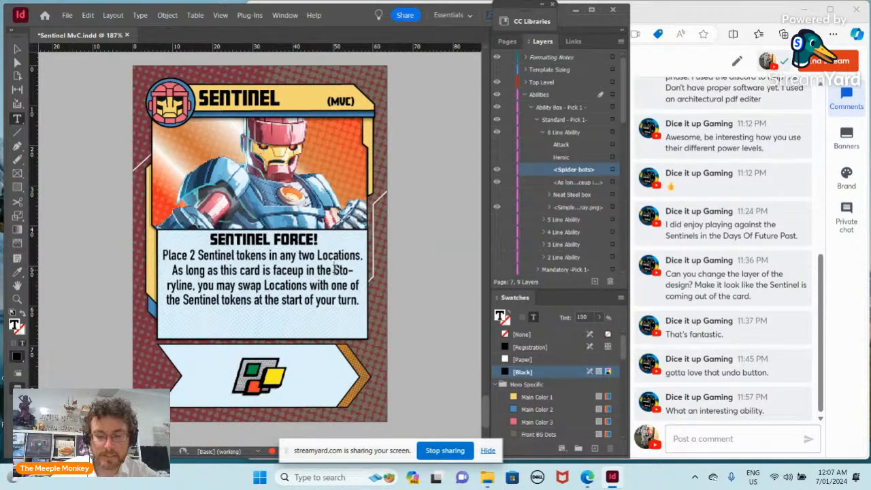
Insert line breaks in the rules text so that new lines begin at "Storyline,", "one of the Sentinel tokens" and "at the start of your turn."
left_click(334, 269)
key("Return")
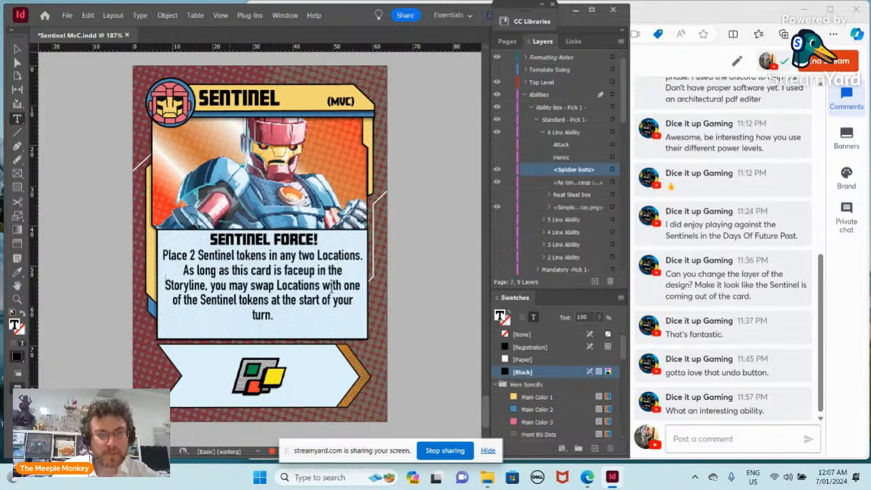
left_click(343, 285)
key("Return")
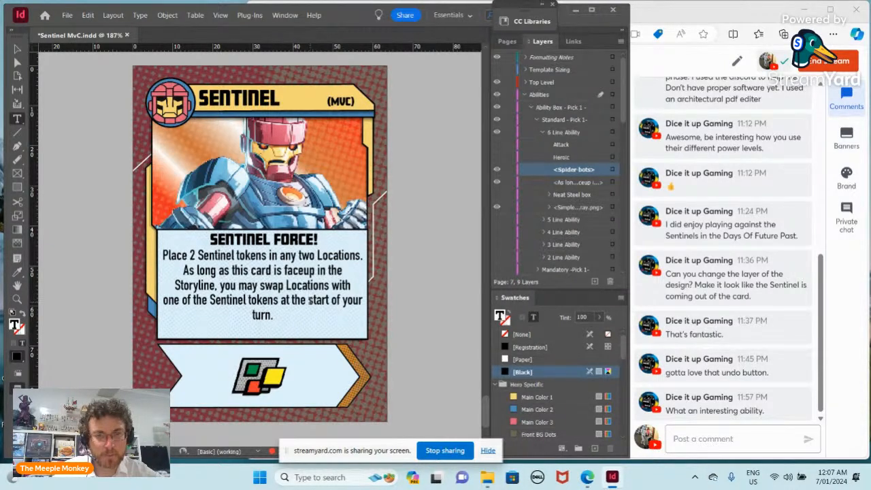
left_click(311, 299)
key("shift+Return")
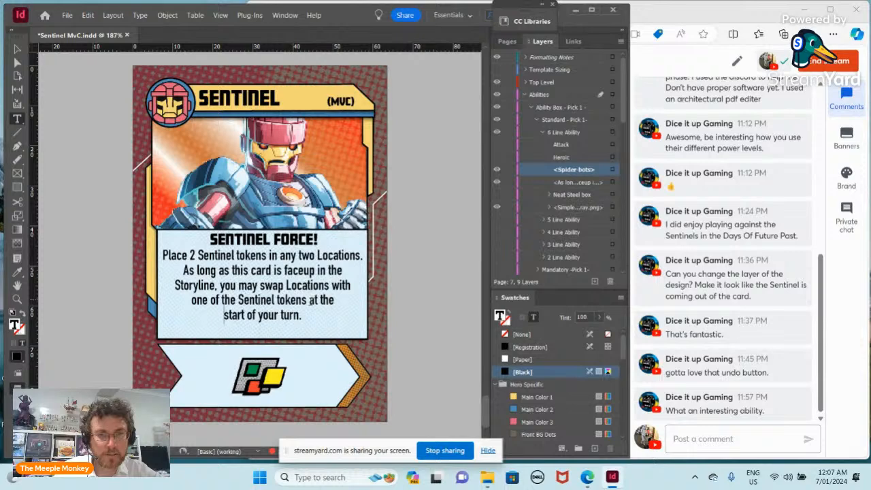
left_click(308, 300)
key("shift+Return")
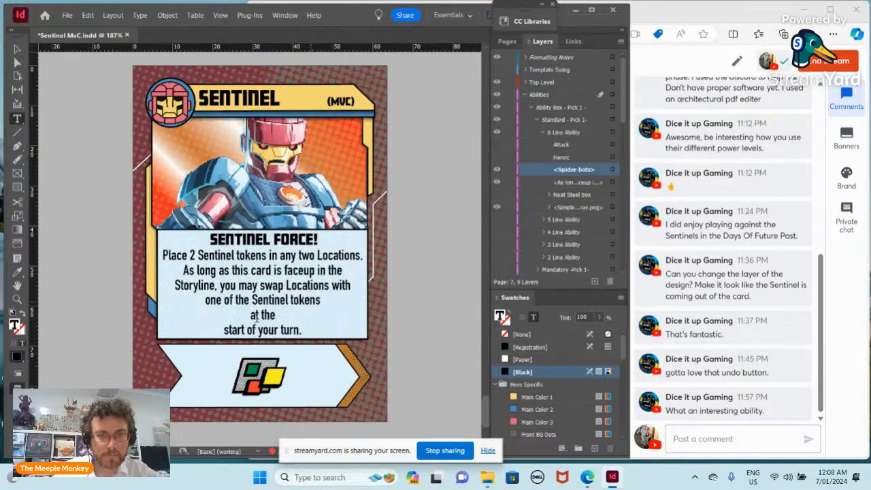
left_click(224, 329)
key("BackSpace")
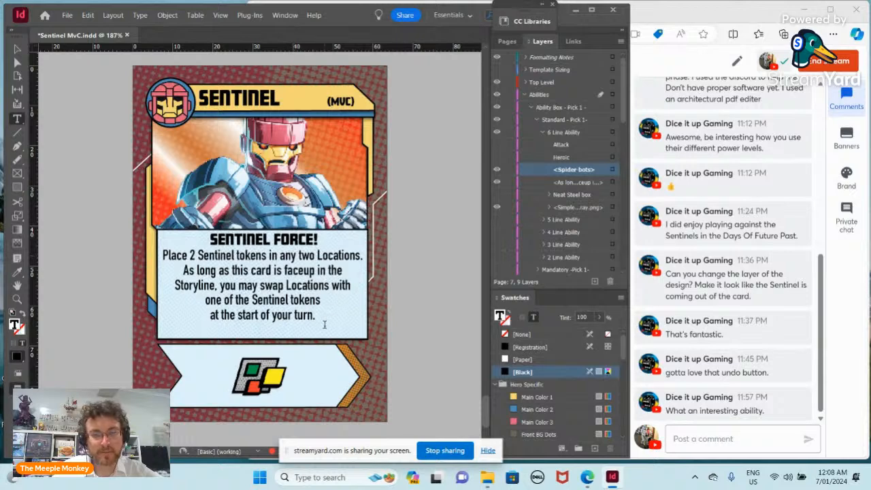
Copy the complete rules text under the SENTINEL FORCE! title
left_click_drag(319, 315, 162, 255)
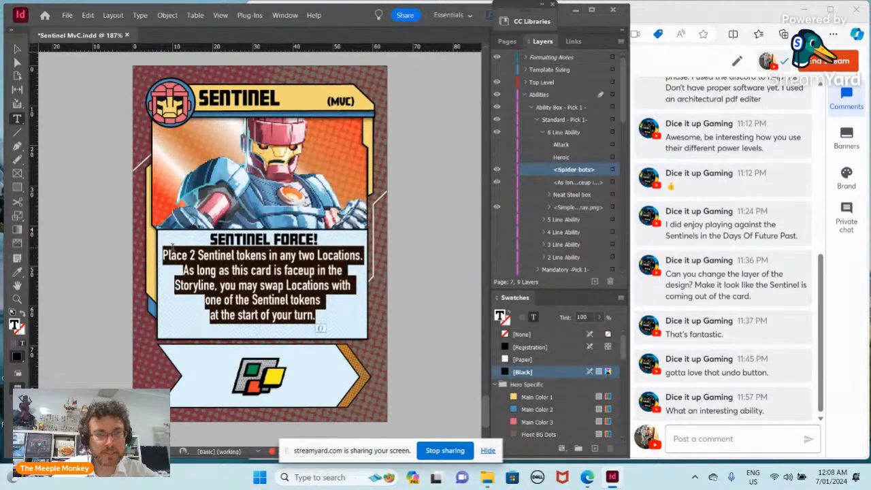
right_click(185, 256)
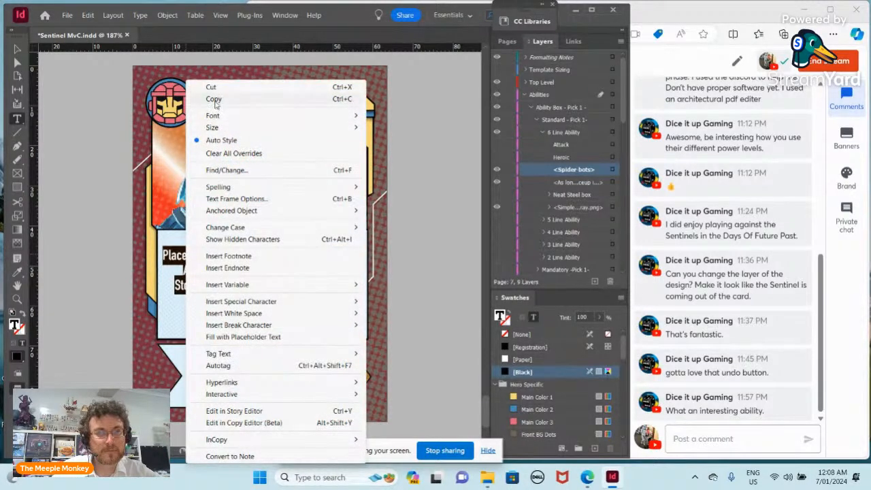
left_click(213, 99)
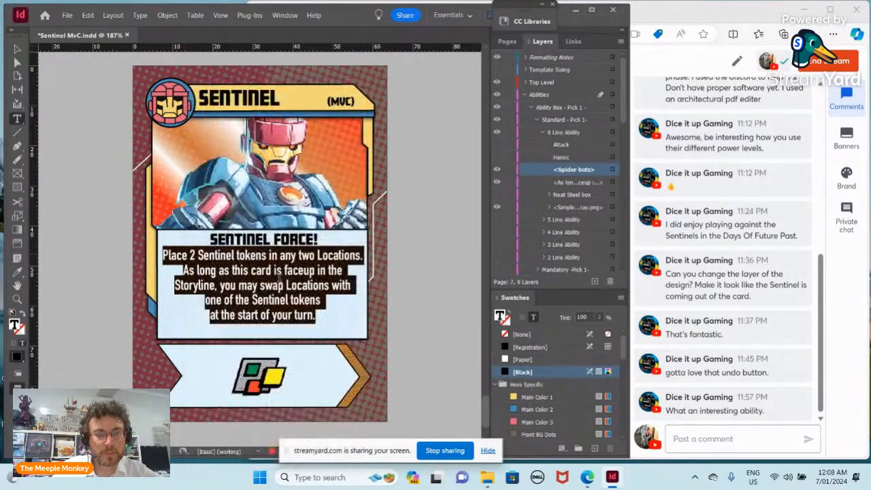
left_click(352, 306)
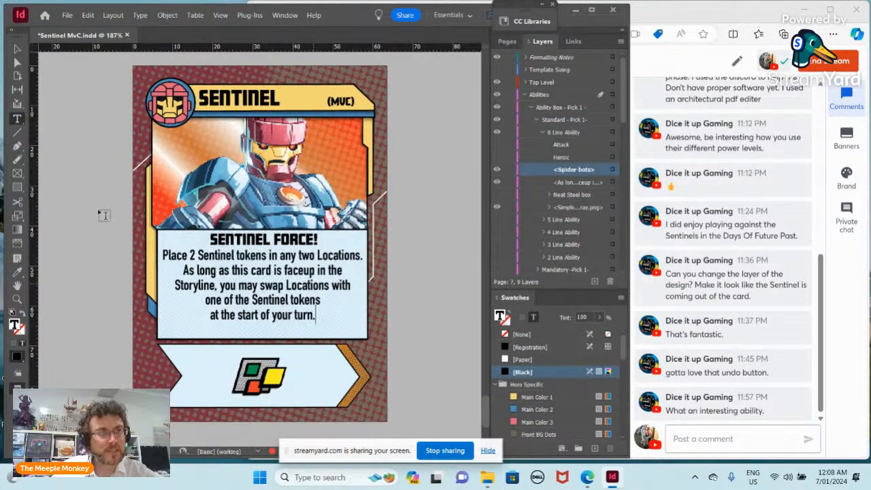
Try a lower position for the rules text frame in the 6 Line Ability box, then nudge it back up
left_click(17, 49)
left_click(261, 272)
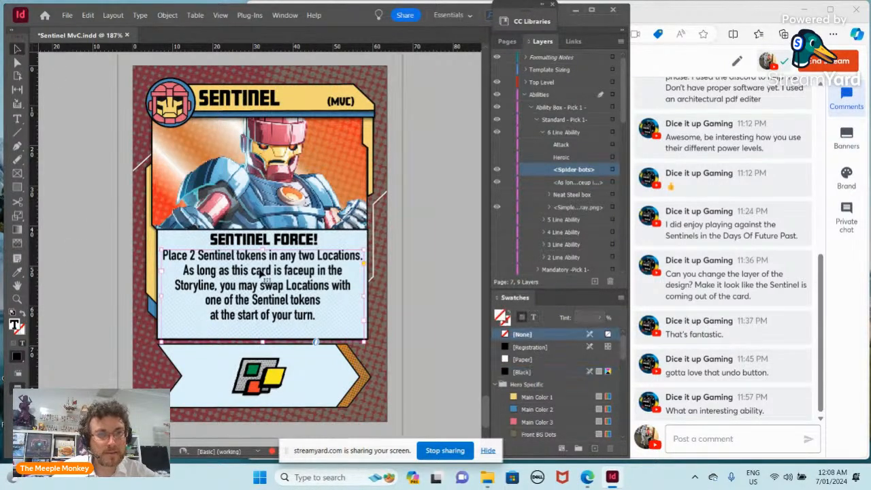
key("Down")
key("Down")
key("Down")
key("Down")
key("Down")
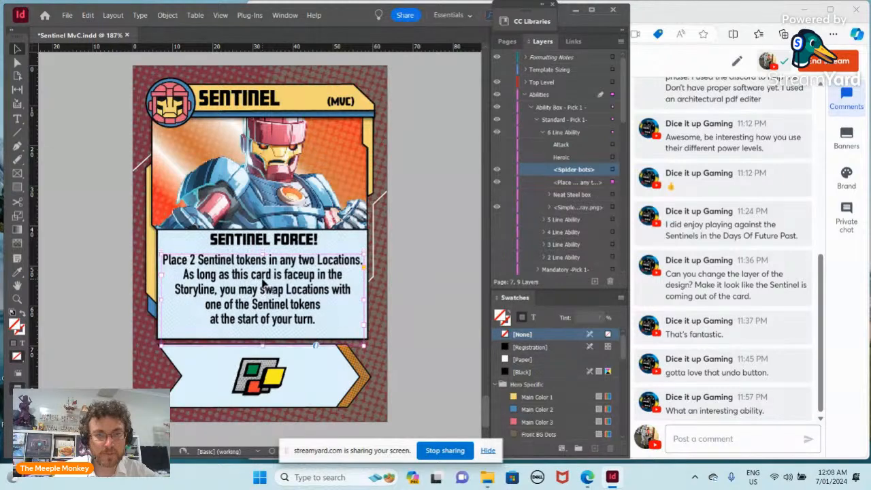
key("Up")
key("Up")
key("Up")
key("Up")
key("Up")
key("Up")
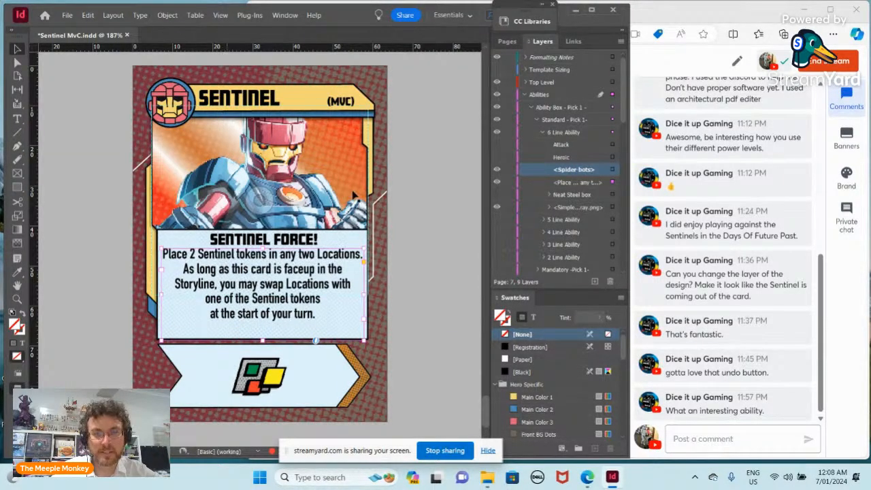
left_click(407, 206)
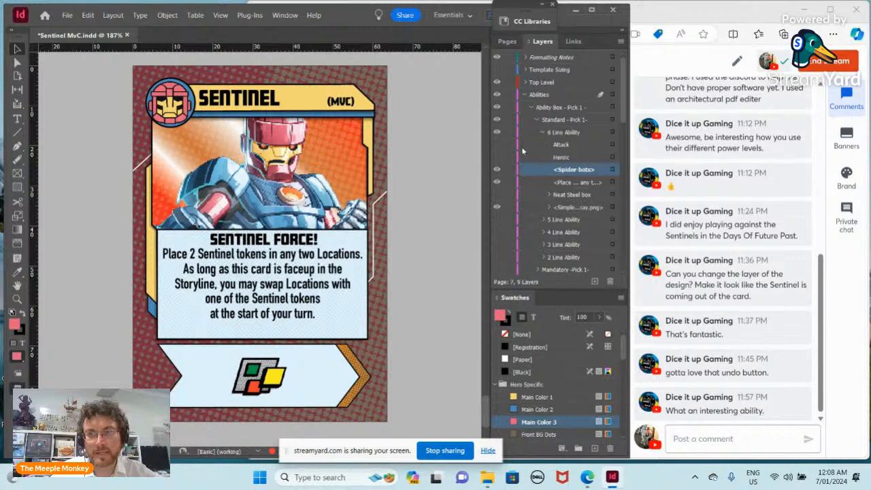
Show the 5 Line Ability box instead of the 6 Line one and replace its template rules text with the copied Sentinel rules
left_click(543, 132)
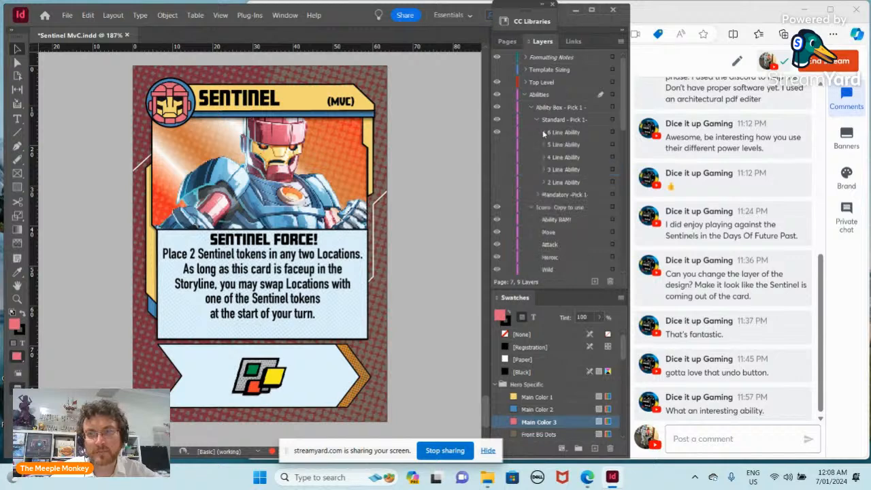
left_click(497, 144)
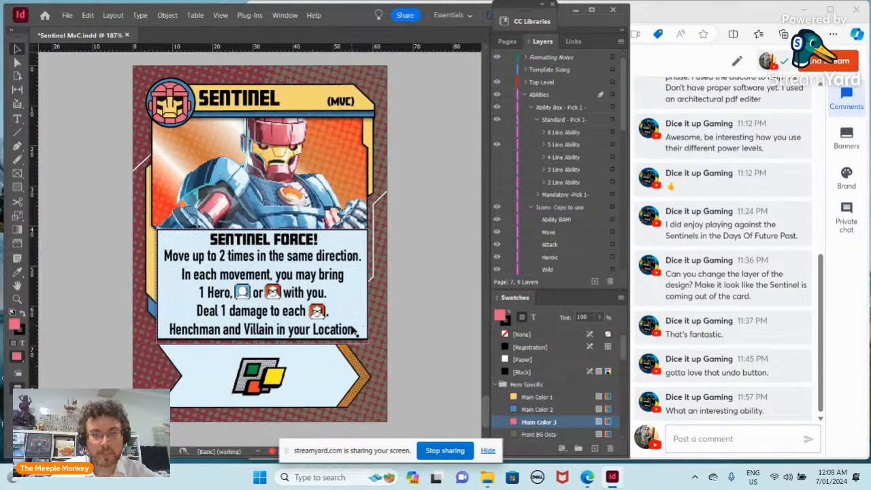
left_click(354, 330)
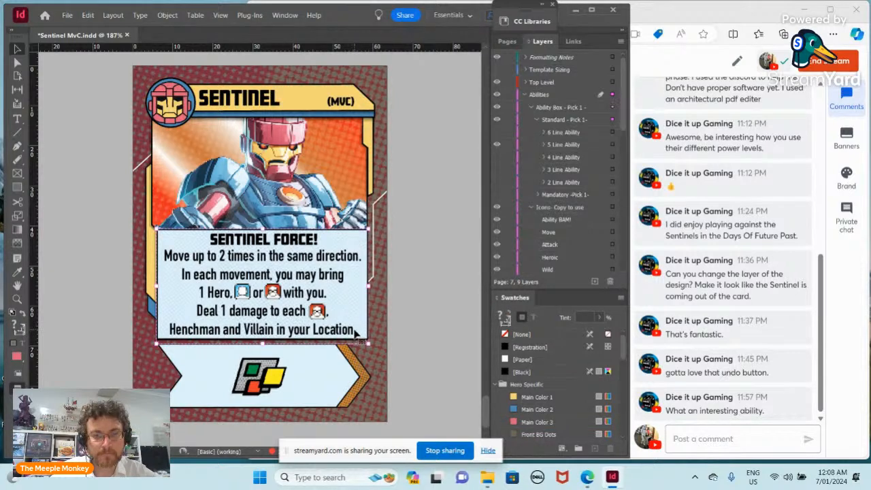
double_click(354, 331)
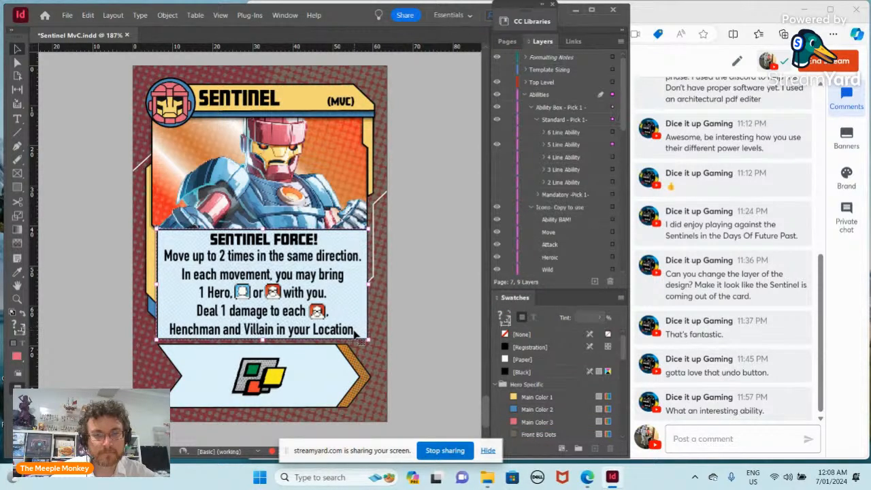
double_click(326, 330)
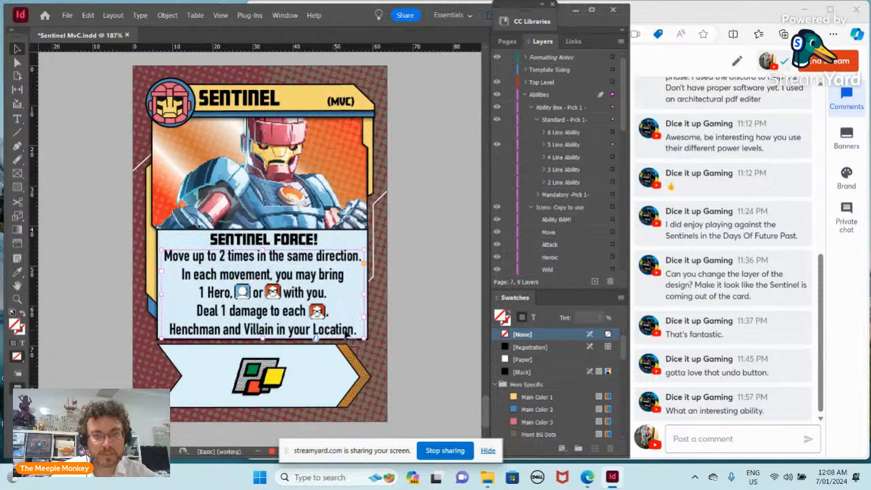
left_click(351, 329)
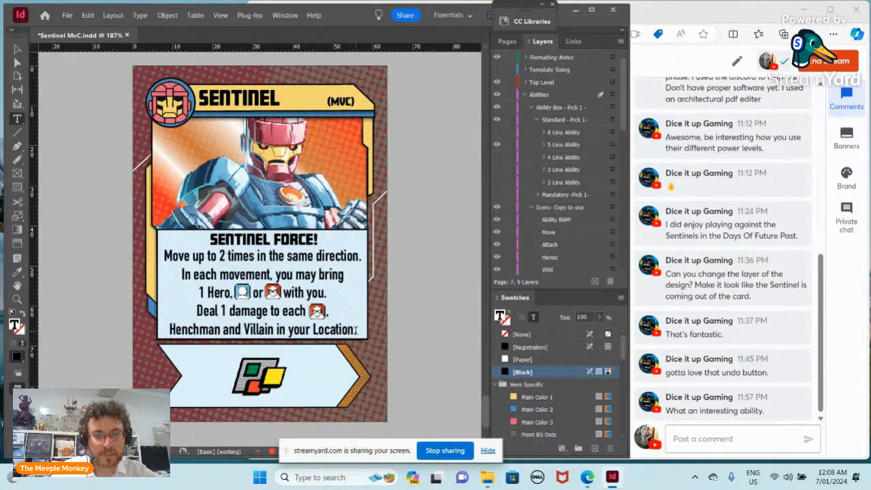
left_click_drag(355, 330, 170, 252)
key("ctrl+v")
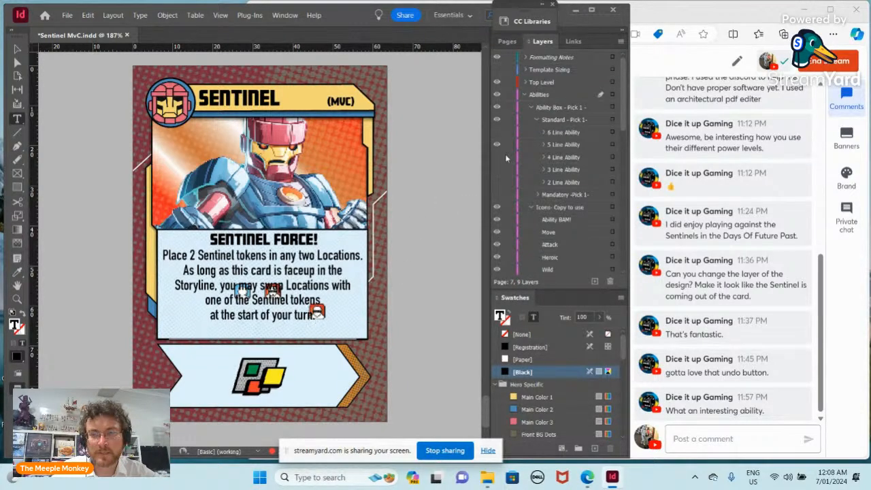
Hide the two Ability Thug icons and the Ability Civ icon in the 5 Line Ability group, and nudge its rules text frame slightly down
left_click(545, 145)
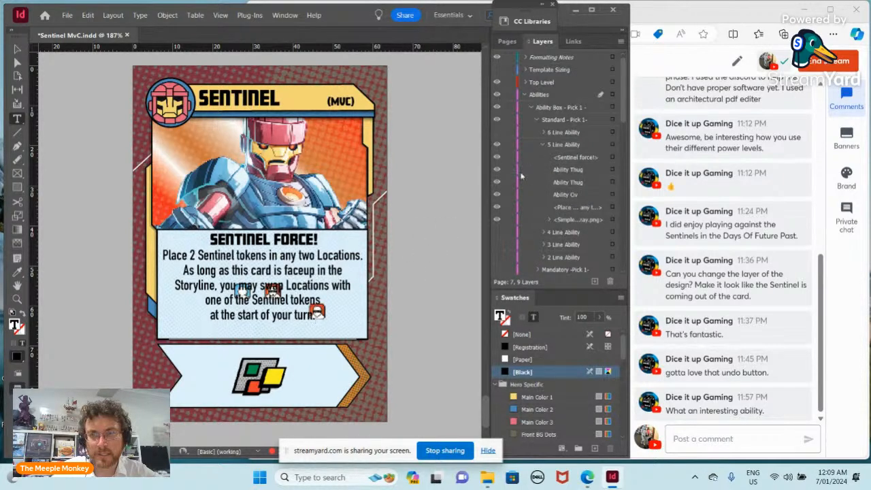
left_click_drag(495, 174, 497, 202)
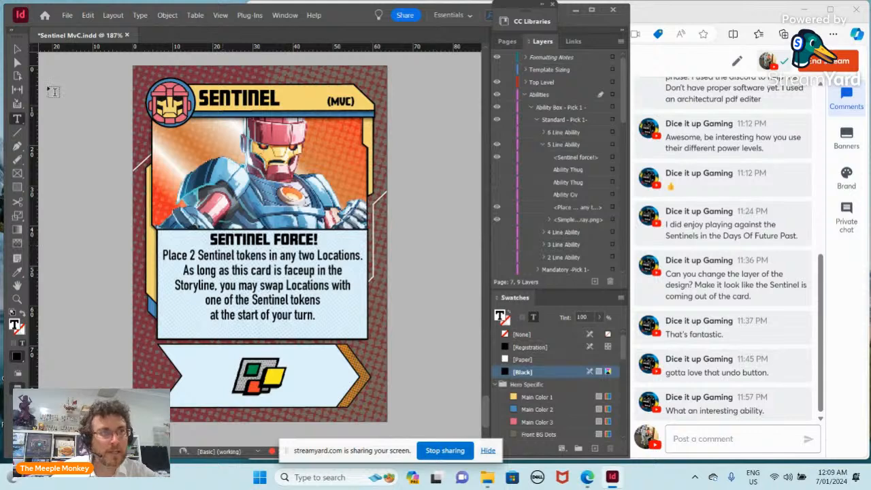
left_click(17, 49)
left_click(268, 247)
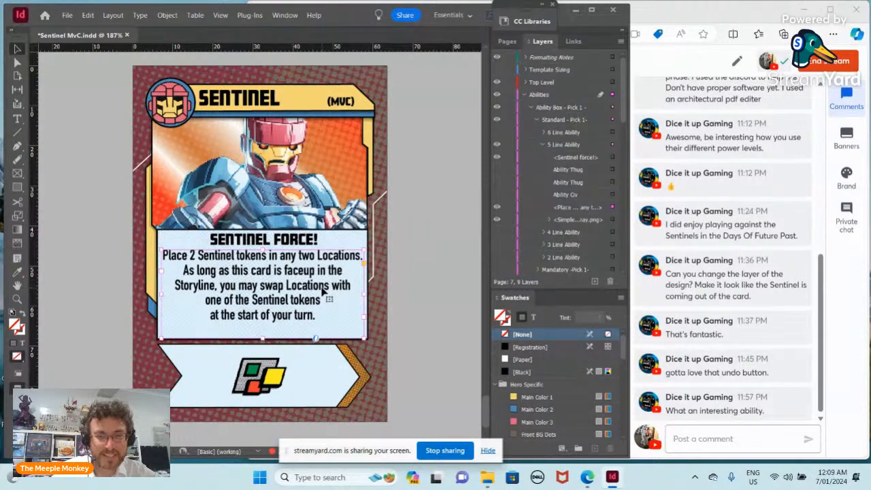
key("Down")
key("Down")
key("Down")
key("Down")
key("Down")
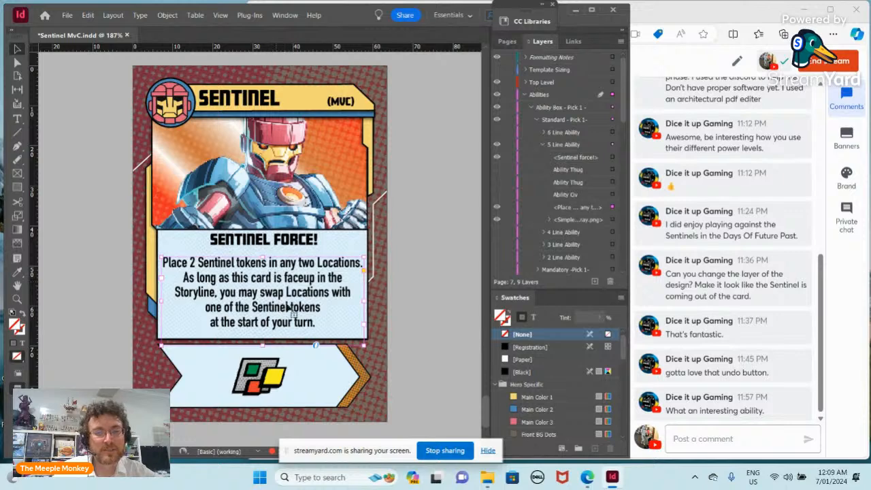
left_click(430, 254)
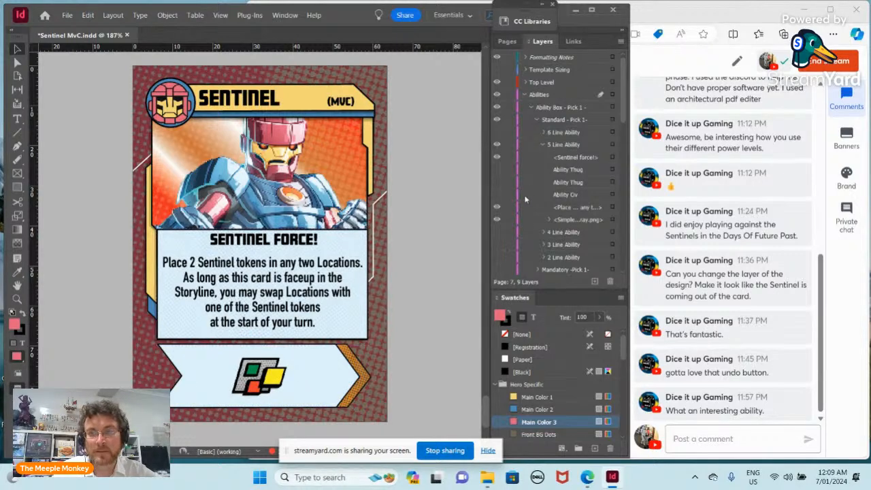
Show the Double Action Symbol group on the Sentinel Force! card and hide the Single Action Symbol group
left_click(522, 95)
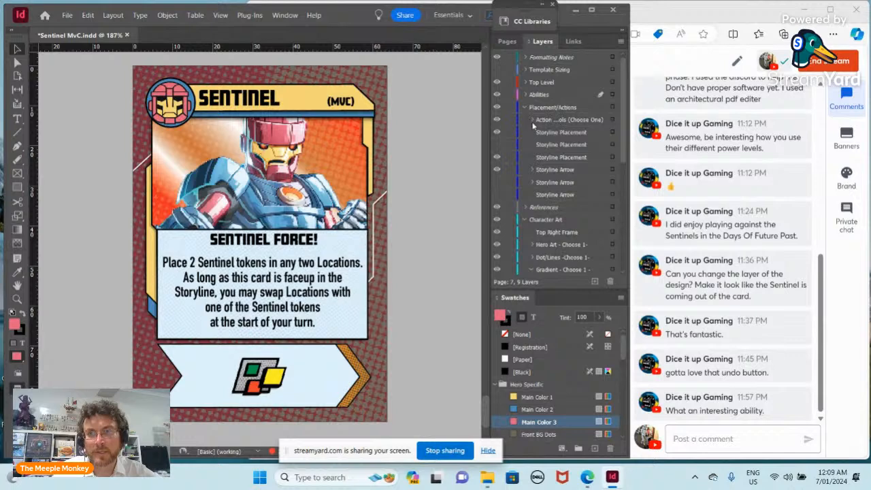
left_click(533, 121)
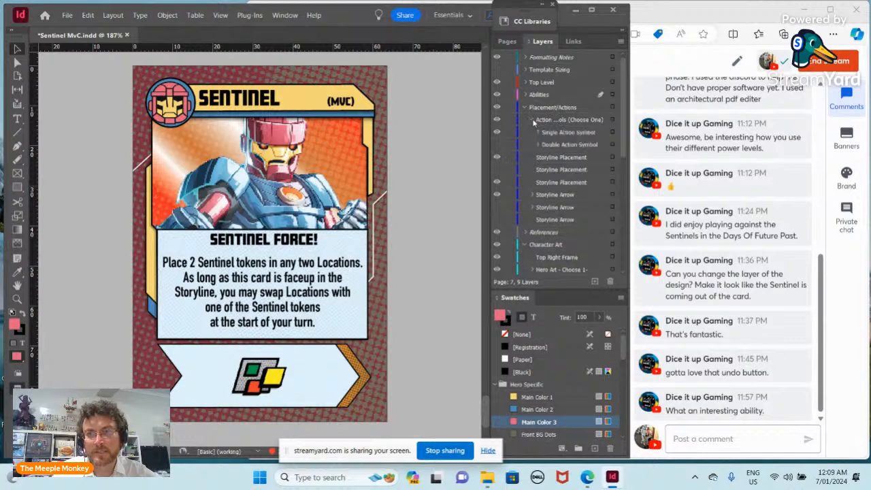
left_click(497, 144)
left_click(497, 133)
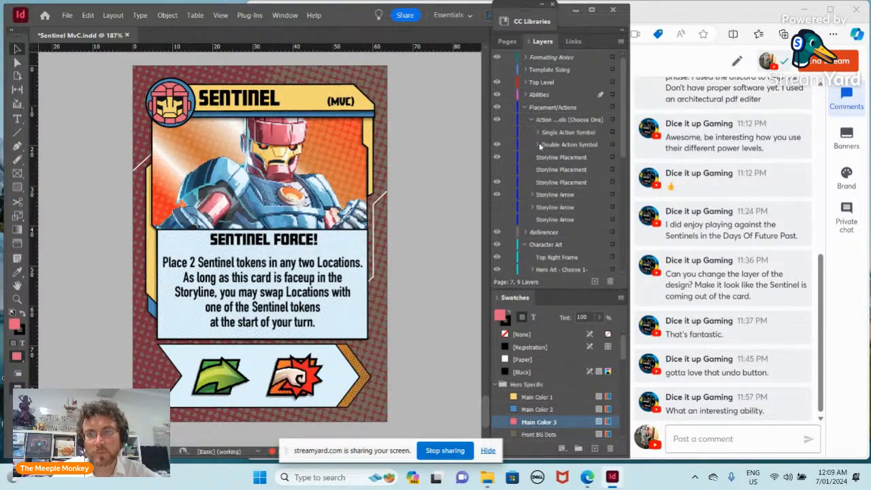
Hide the Attack icon in the Right Action Symbol group so that the Wild icon is used there
left_click(537, 145)
left_click(543, 169)
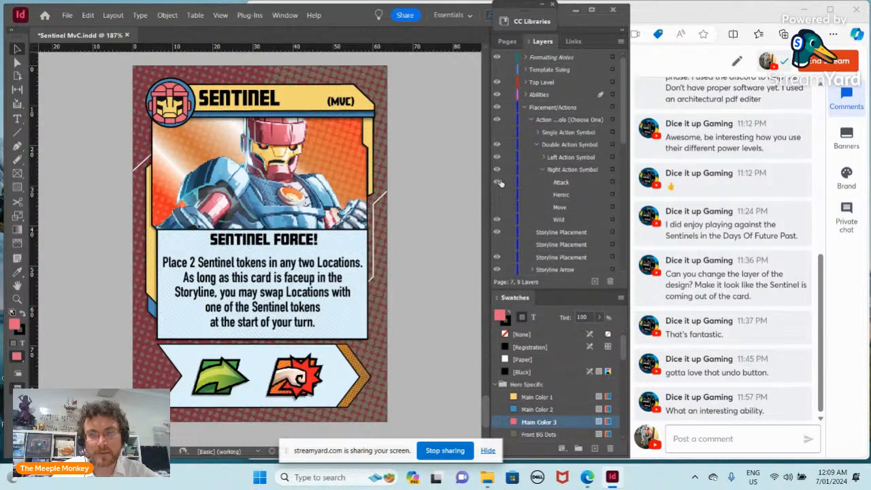
left_click(497, 183)
left_click(543, 170)
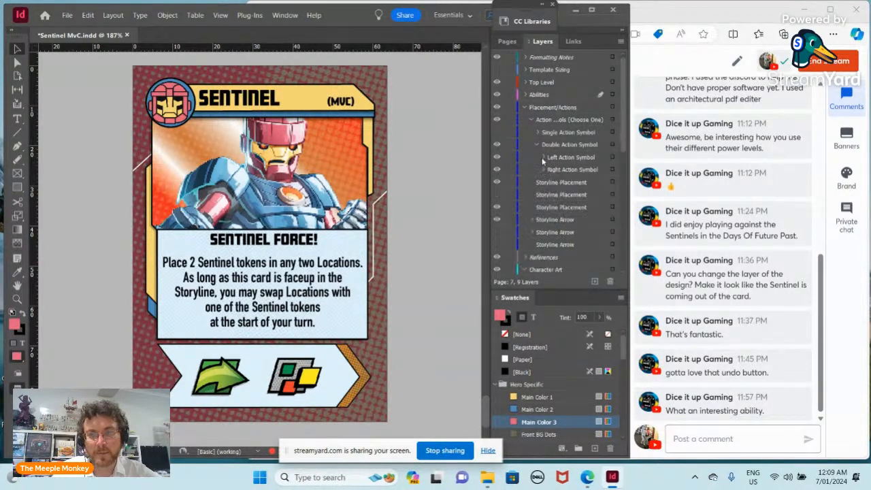
Hide the Move icon in the Left Action Symbol group and show the Wild icon, keeping Attack hidden
left_click(542, 157)
left_click(497, 171)
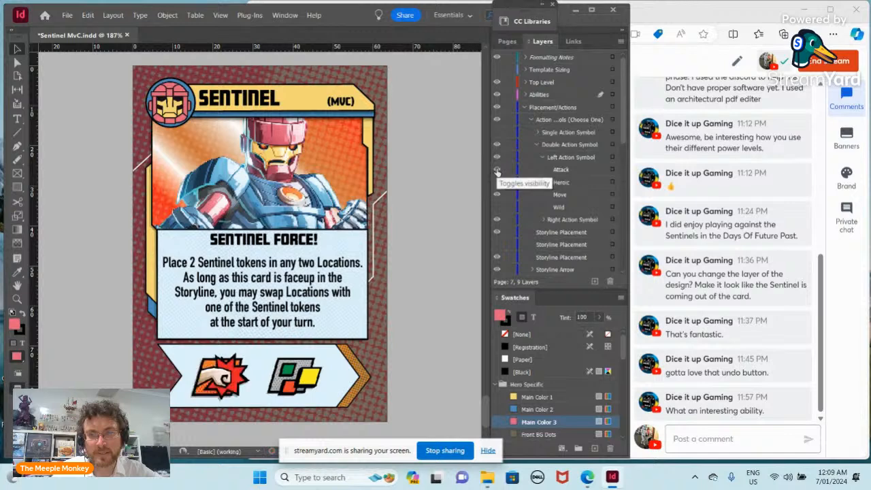
left_click(497, 171)
left_click(497, 195)
left_click(498, 208)
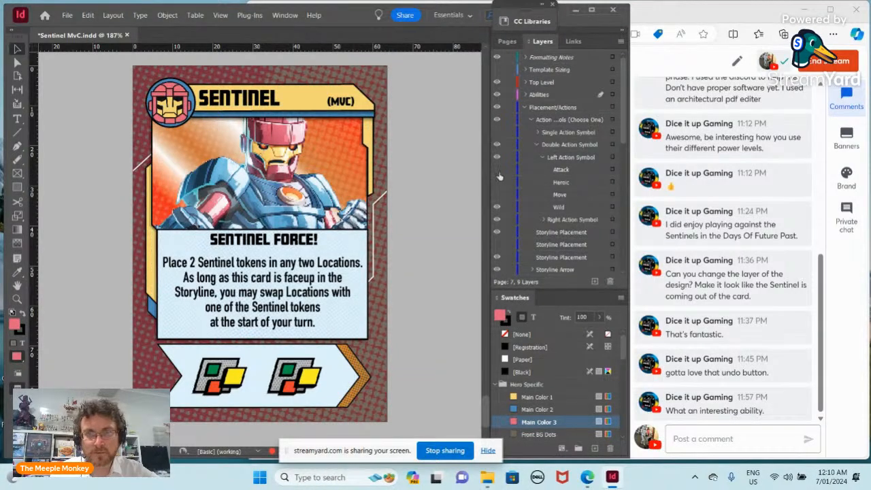
Insert one page after page 7 based on the A-Abilties parent, and override all parent page items on it
left_click(510, 43)
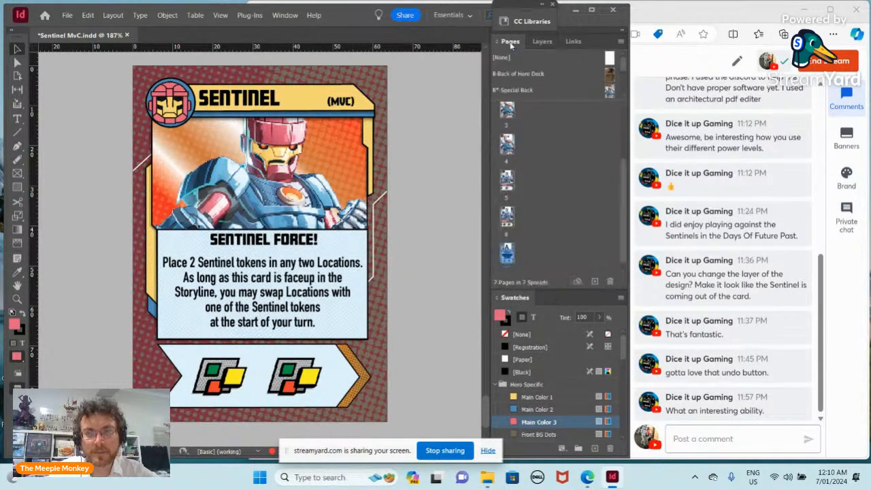
left_click(516, 247)
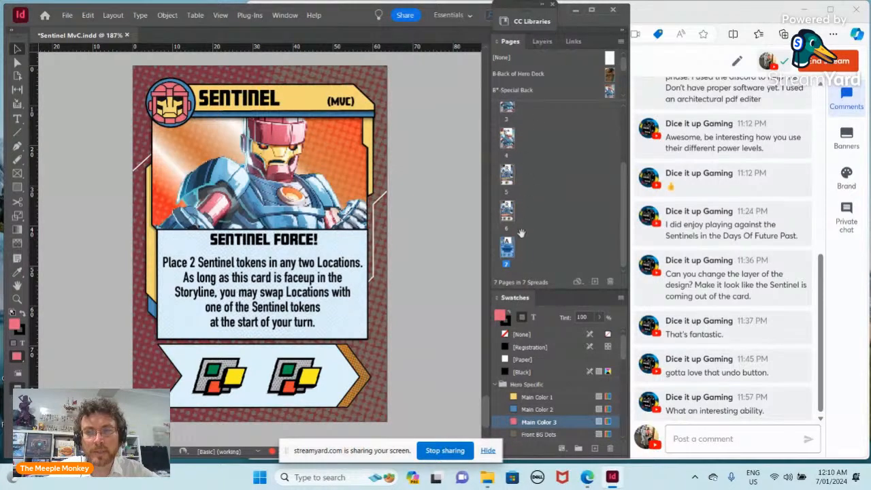
right_click(513, 255)
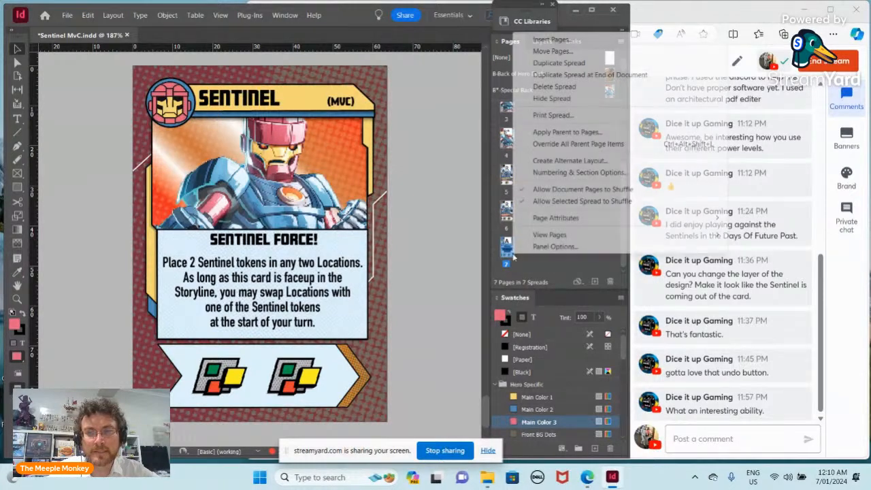
left_click(551, 39)
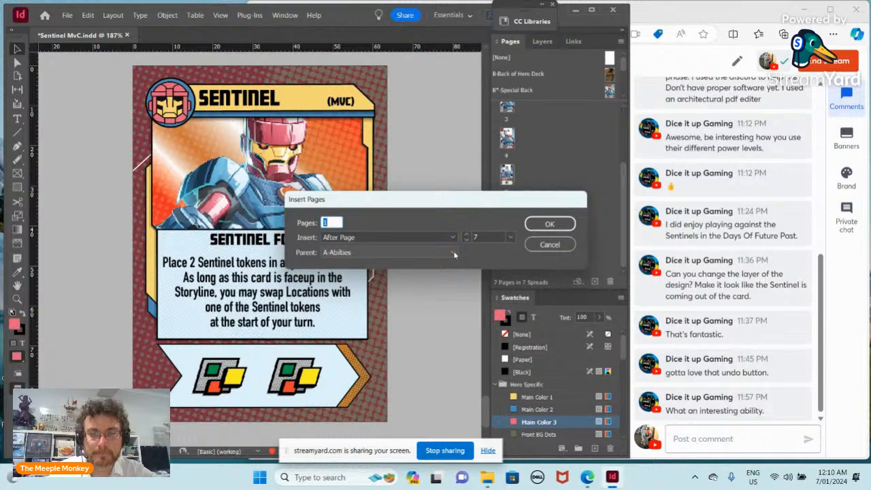
left_click(550, 224)
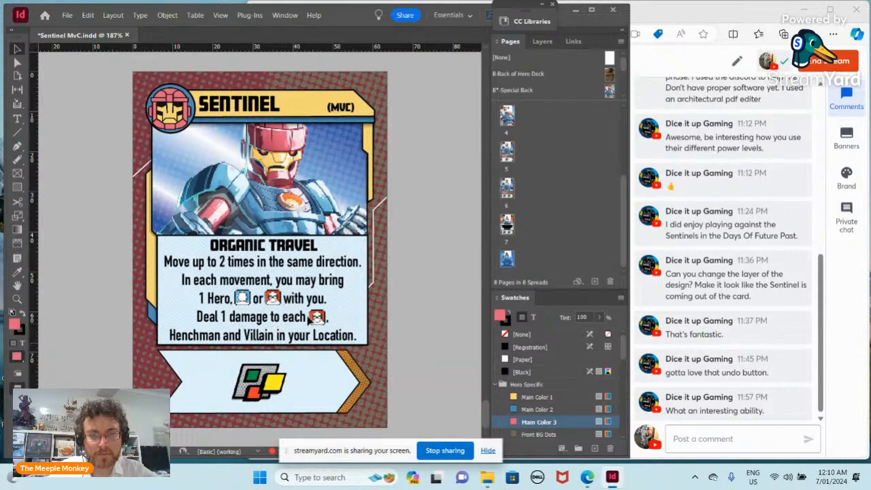
right_click(508, 265)
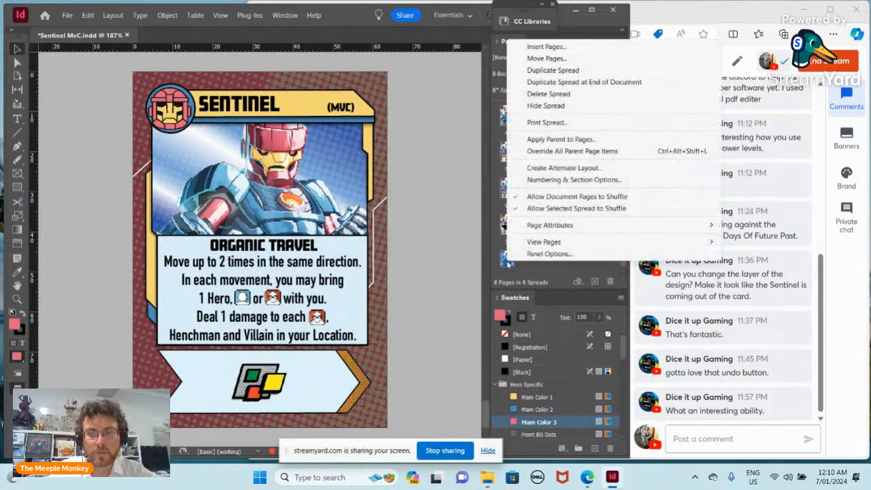
left_click(550, 152)
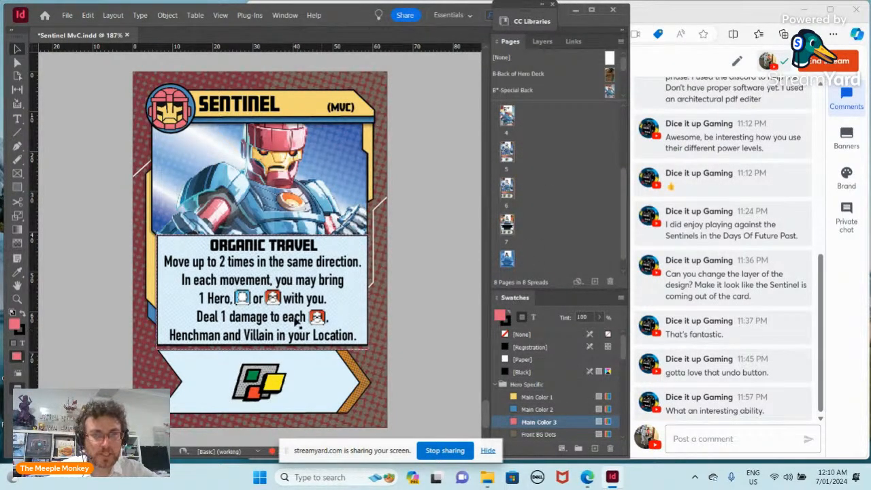
Look over the page thumbnails and the new Organic Travel page to check the card set so far
left_click_drag(512, 232, 513, 232)
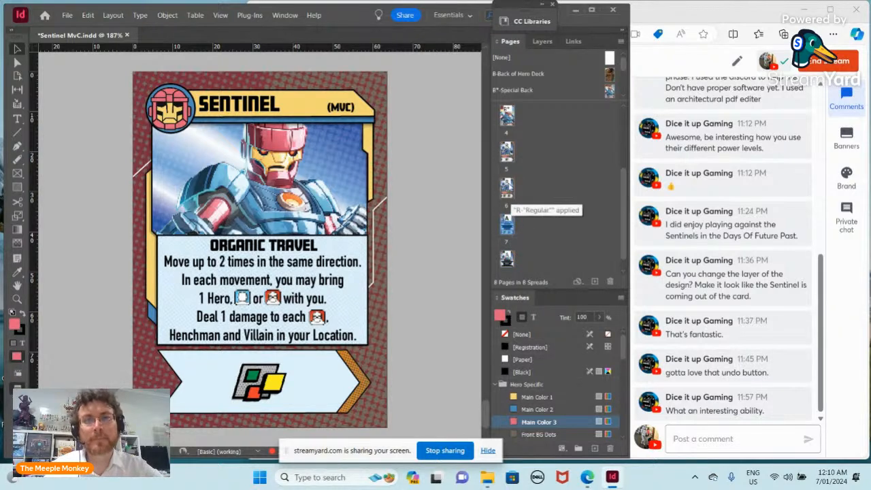
left_click_drag(512, 90, 507, 132)
scroll(507, 136, "down", 2)
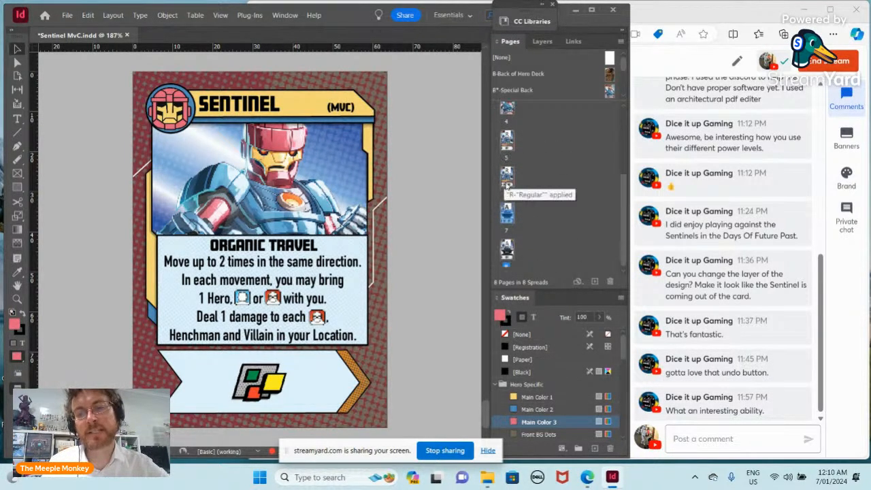
scroll(508, 136, "up", 3)
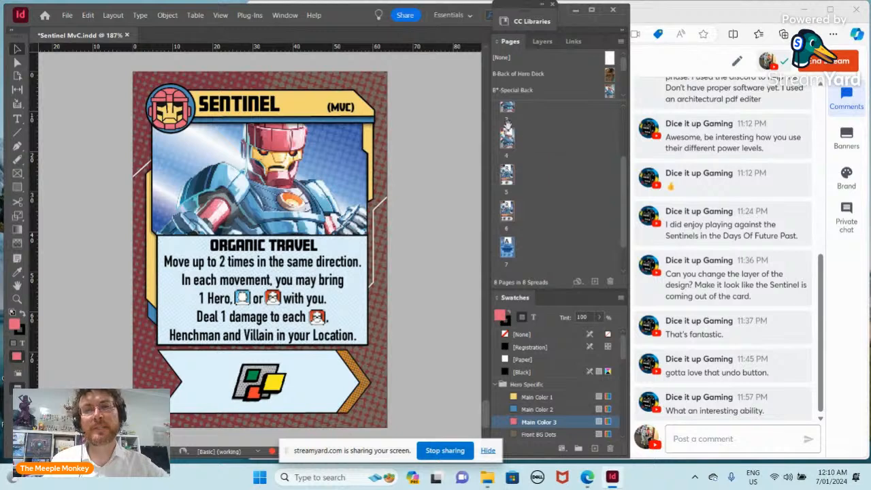
scroll(507, 153, "up", 2)
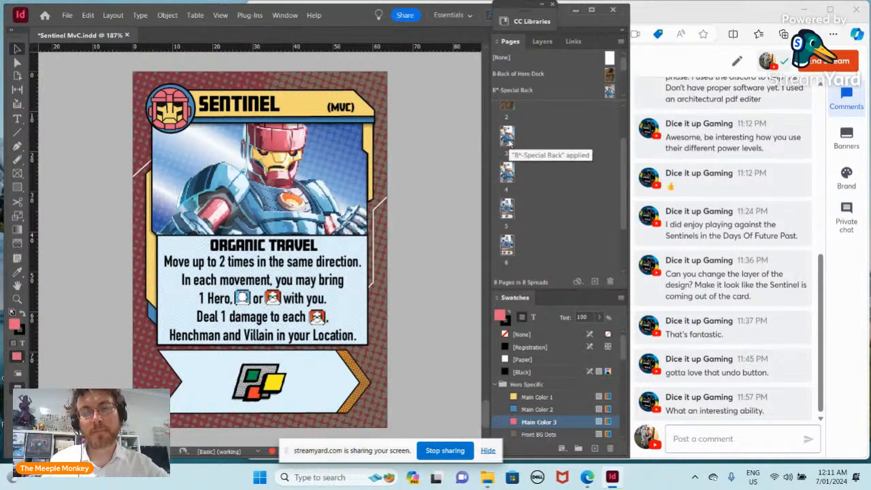
scroll(340, 289, "down", 3)
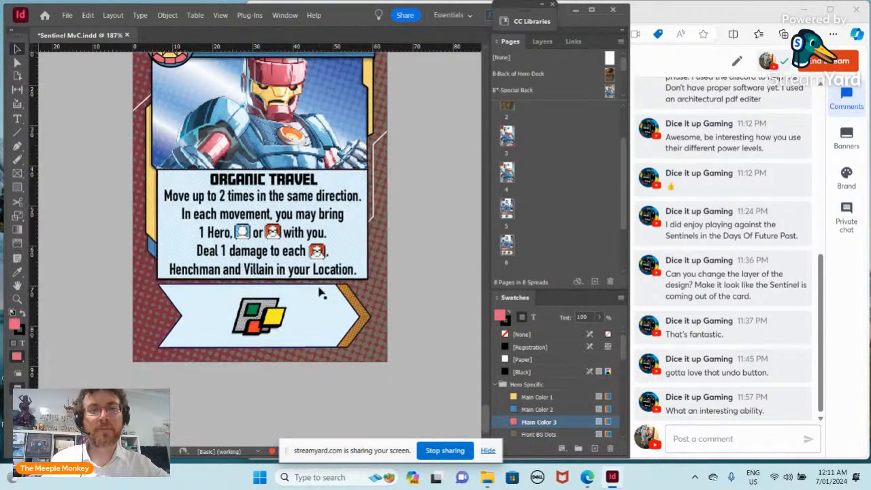
scroll(381, 283, "up", 4)
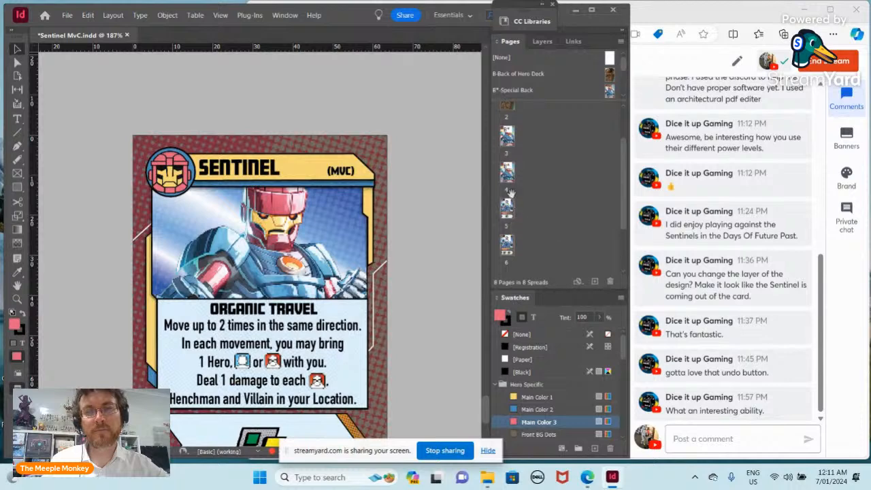
left_click(507, 244)
scroll(435, 245, "down", 1)
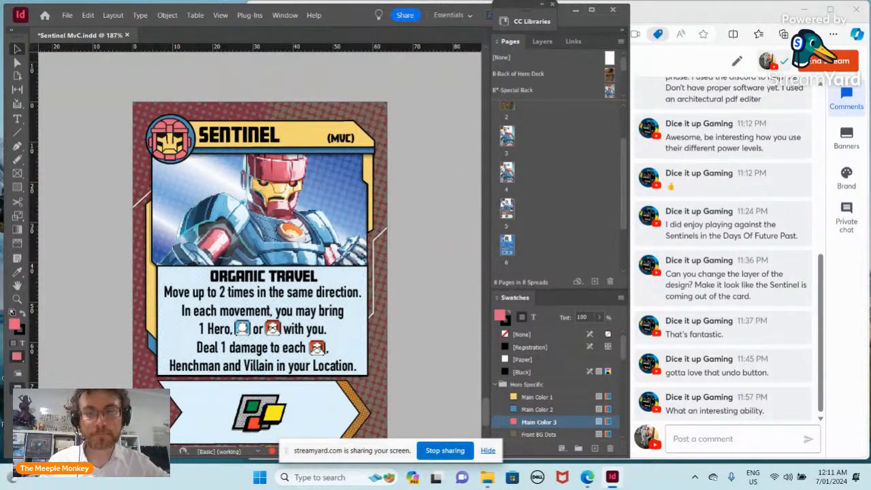
scroll(507, 217, "down", 3)
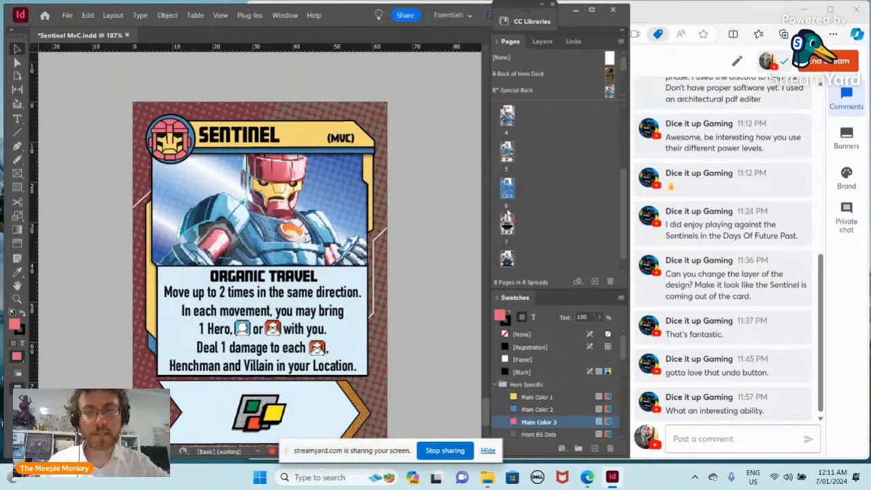
scroll(507, 211, "up", 3)
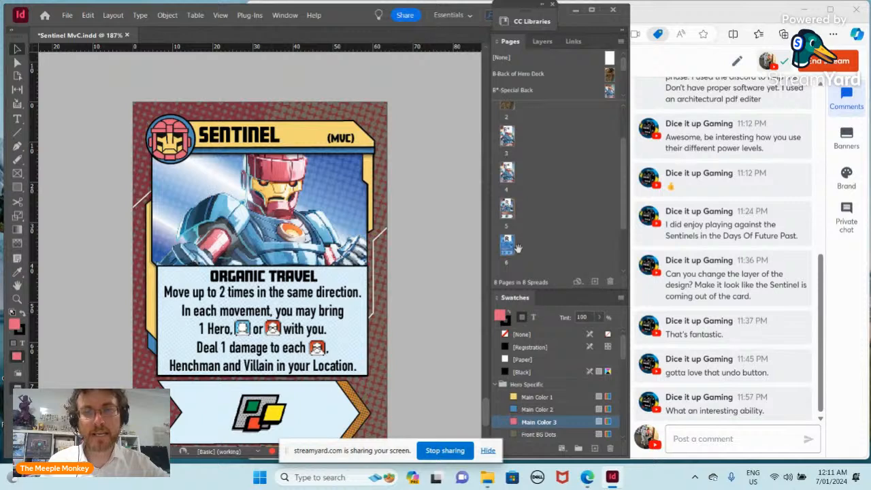
scroll(509, 234, "down", 1)
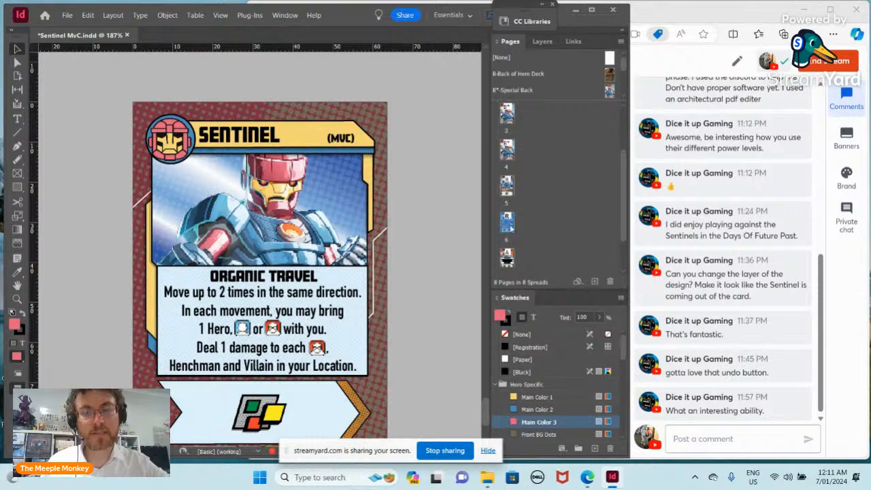
scroll(510, 219, "down", 1)
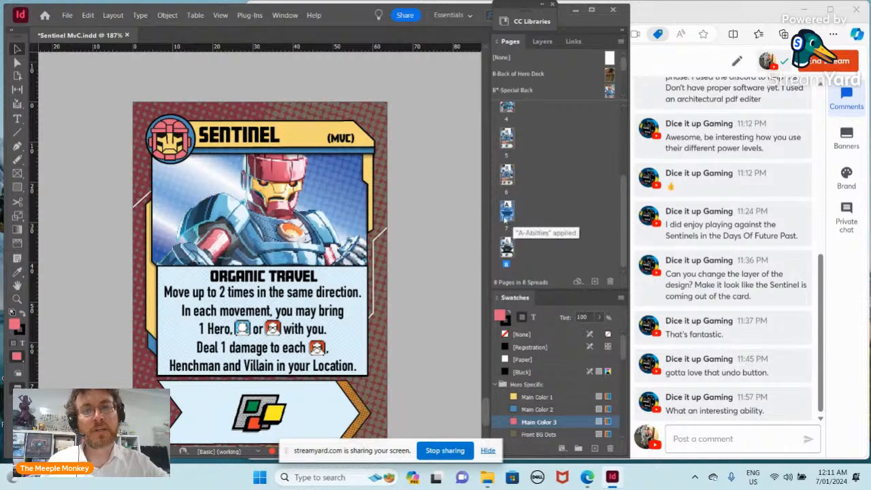
Open page 7 and examine the Sentinel Force! card from title to action symbols, along with the other page thumbnails
double_click(506, 212)
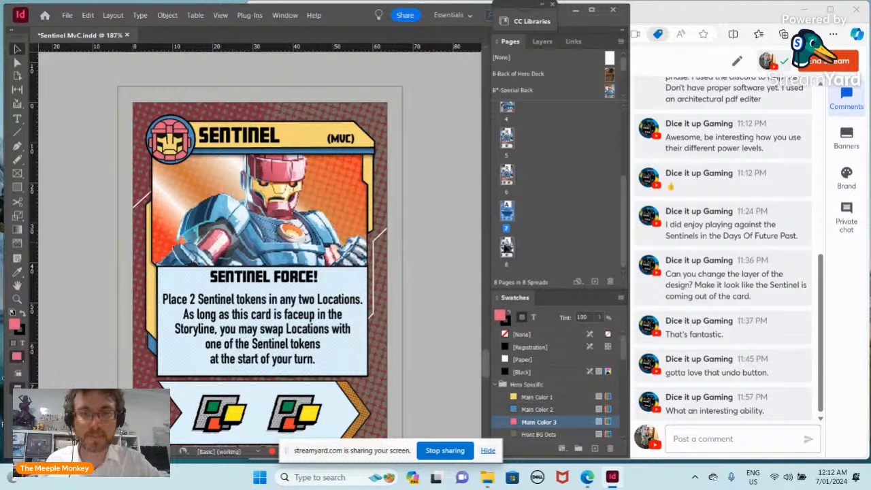
scroll(509, 204, "up", 5)
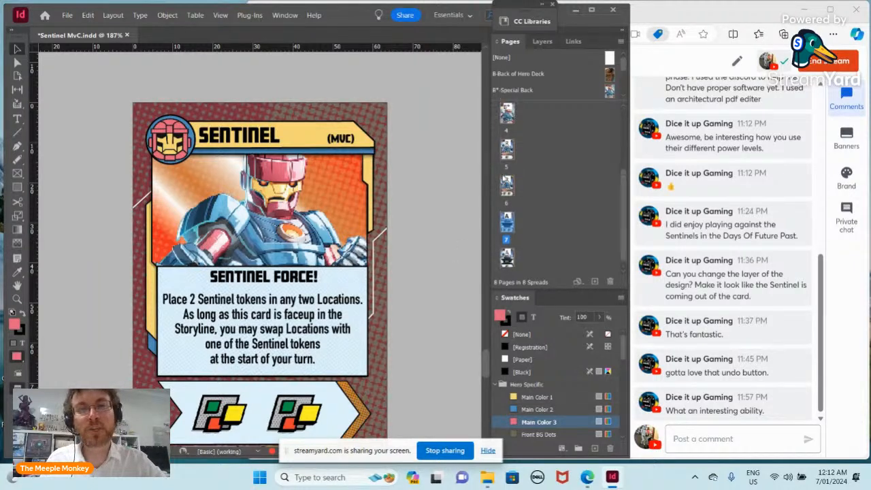
scroll(501, 152, "down", 5)
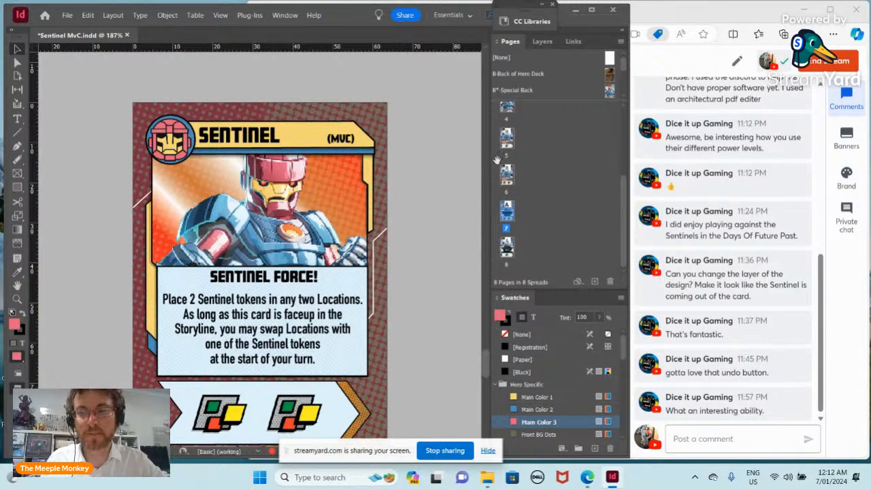
double_click(505, 217)
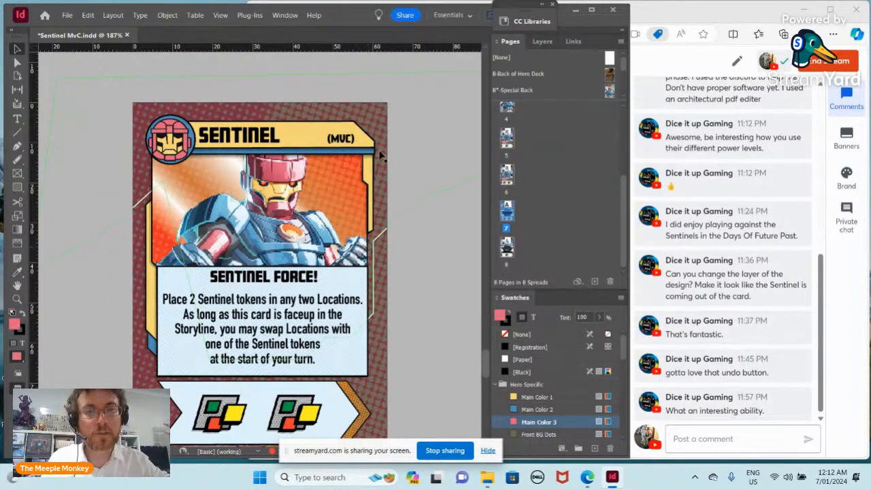
scroll(384, 160, "down", 3)
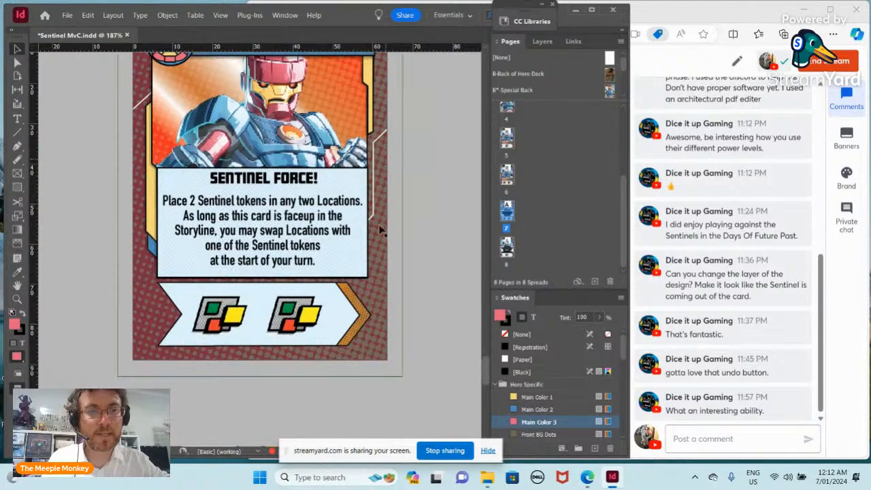
scroll(378, 255, "up", 5)
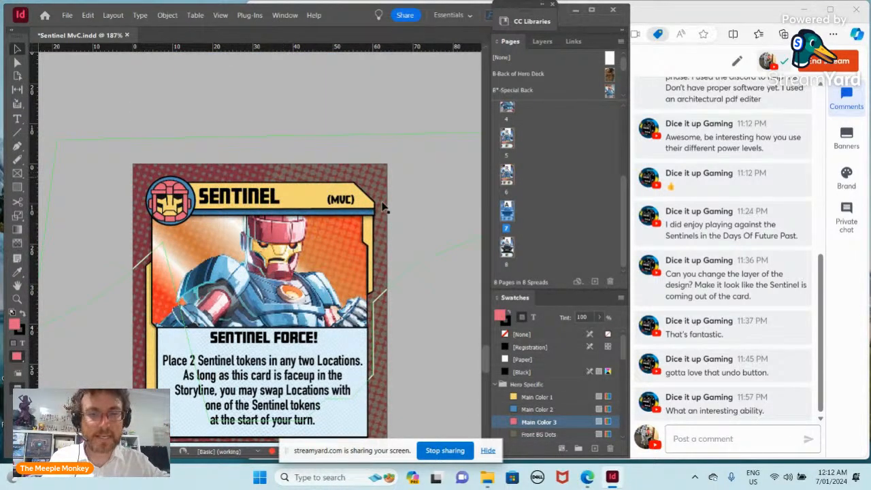
scroll(380, 272, "down", 2)
scroll(380, 279, "down", 2)
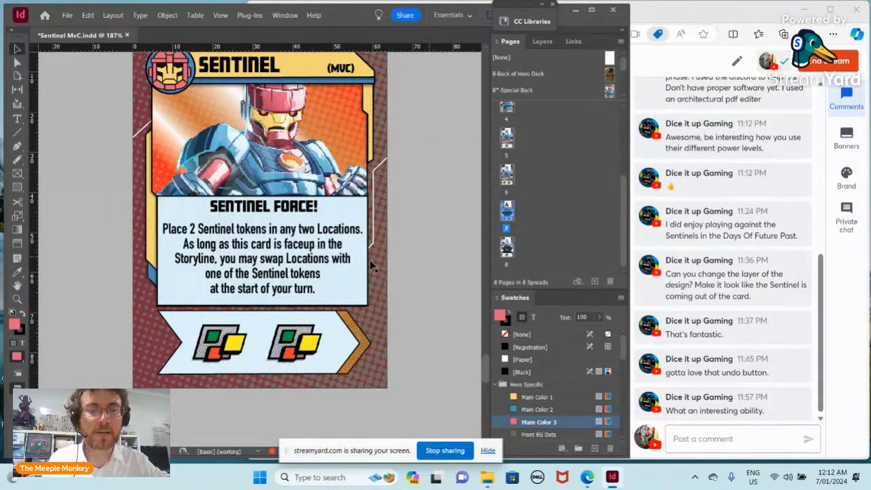
scroll(375, 266, "up", 3)
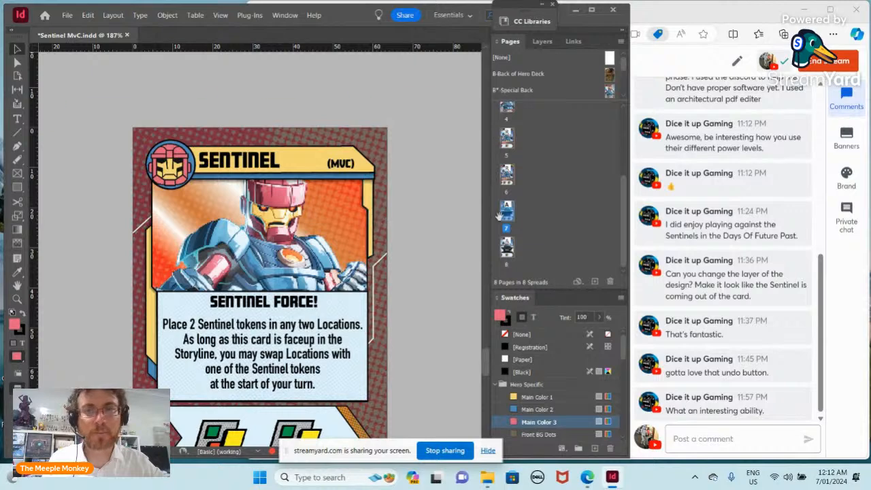
scroll(508, 230, "up", 5)
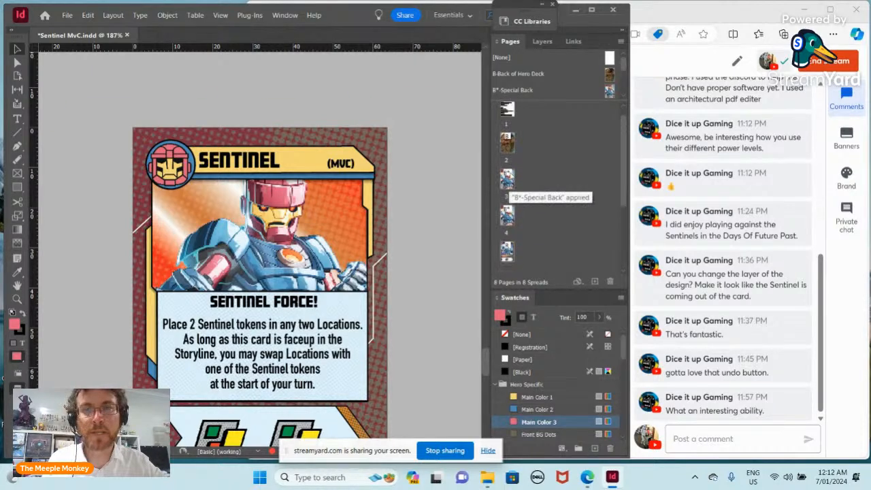
scroll(509, 175, "up", 1)
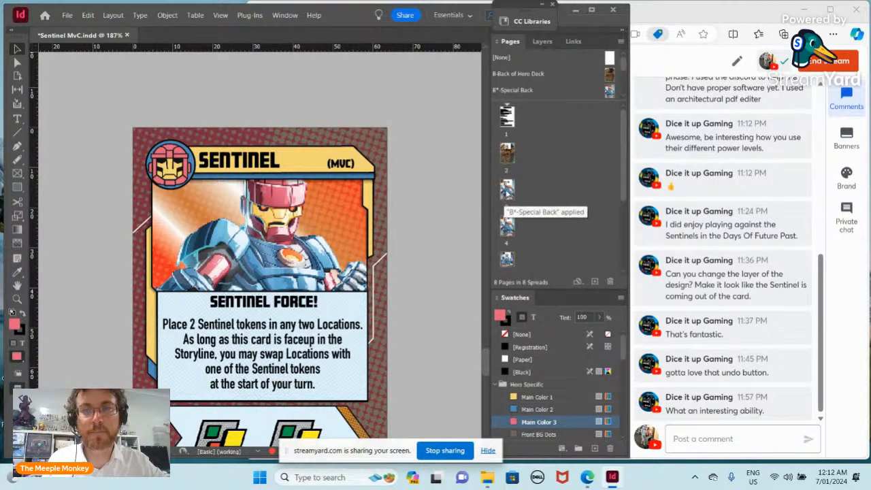
Open page 3 and examine the Bottom of the Deck card from the title down
left_click(508, 192)
double_click(508, 192)
scroll(368, 213, "down", 3)
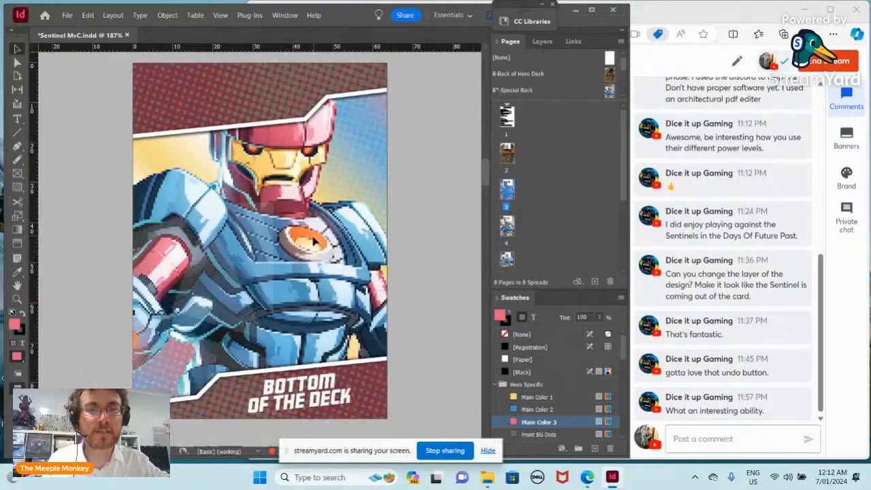
scroll(368, 213, "up", 2)
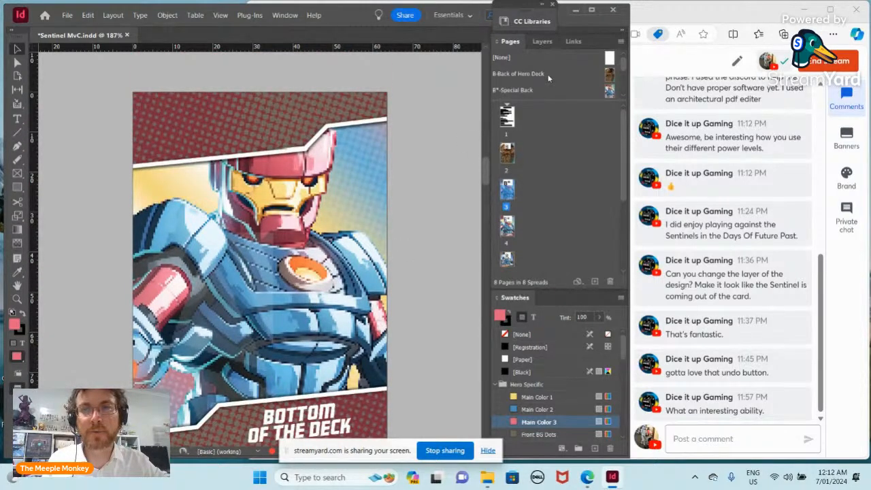
Open the B-Back of Hero Deck parent, hide its Hero Art group to check the background, and show the group again
left_click_drag(551, 106, 551, 150)
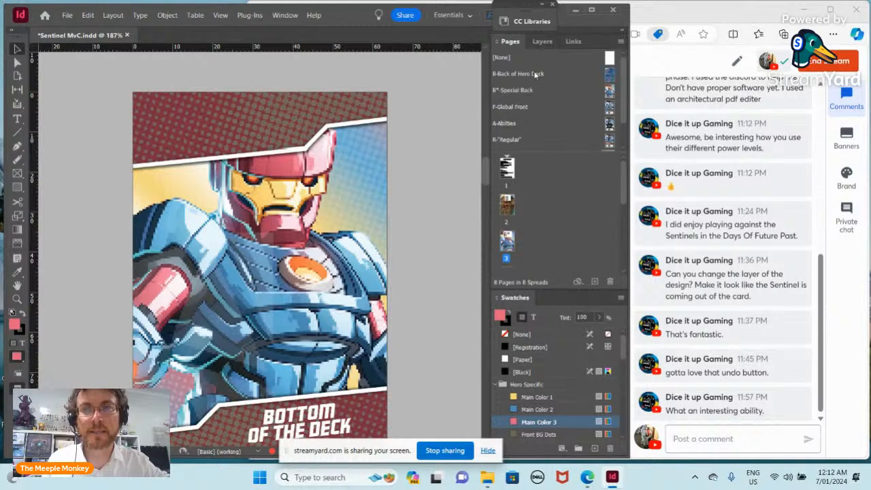
double_click(537, 75)
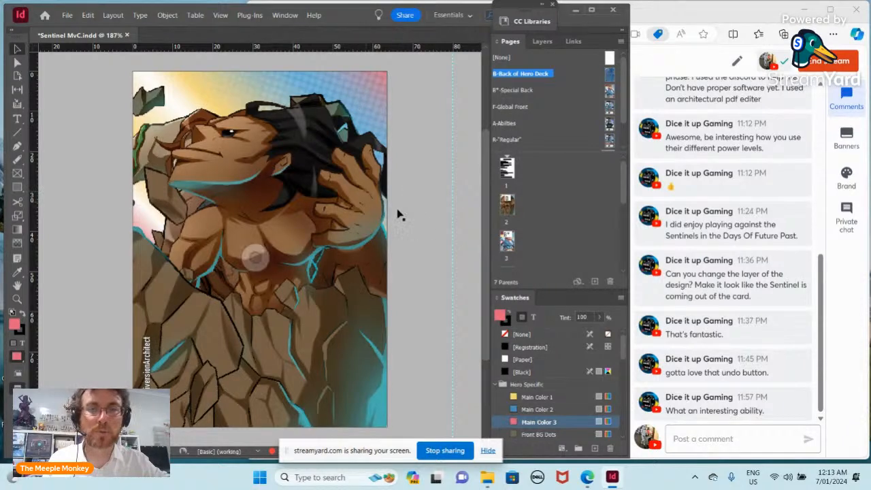
left_click(543, 42)
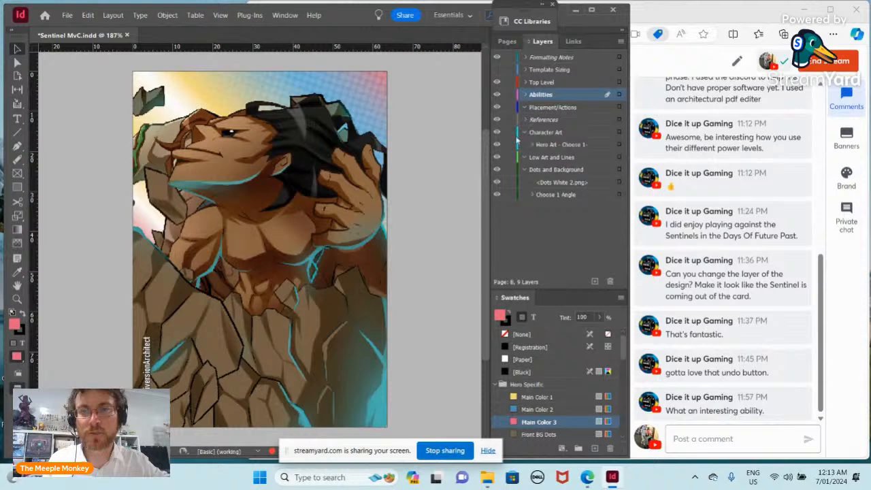
left_click(497, 144)
left_click(259, 249)
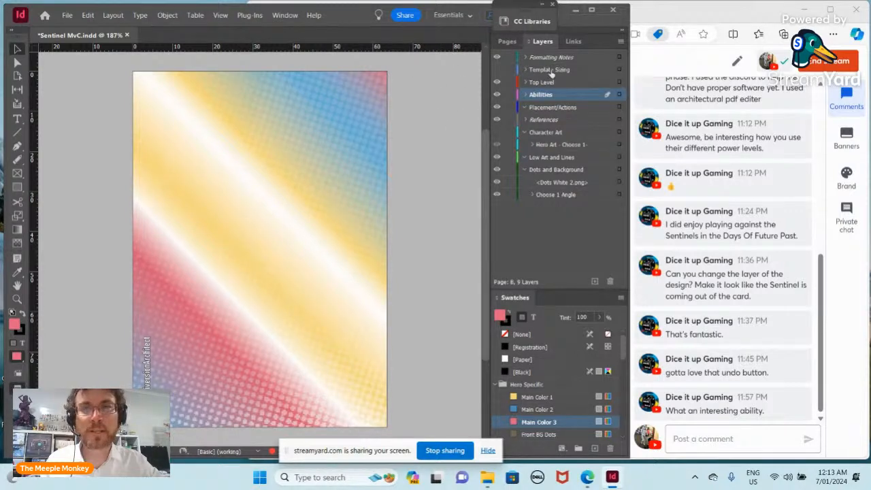
left_click(508, 41)
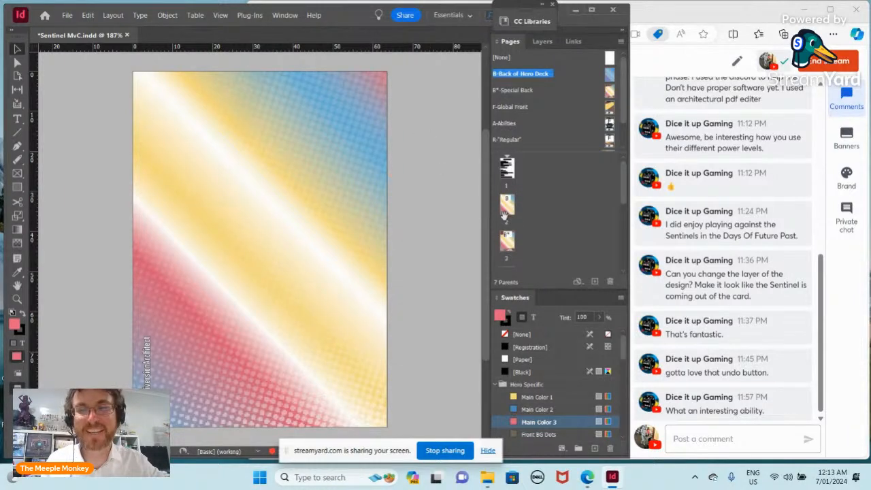
left_click(543, 41)
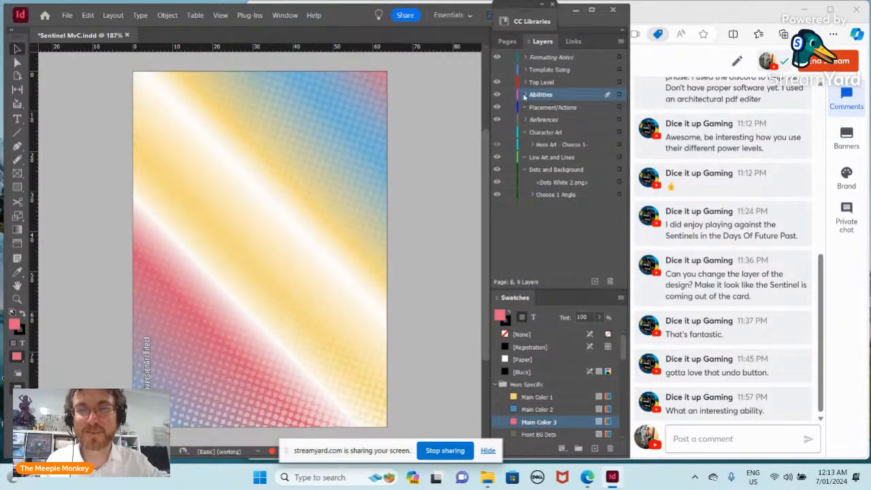
left_click(497, 133)
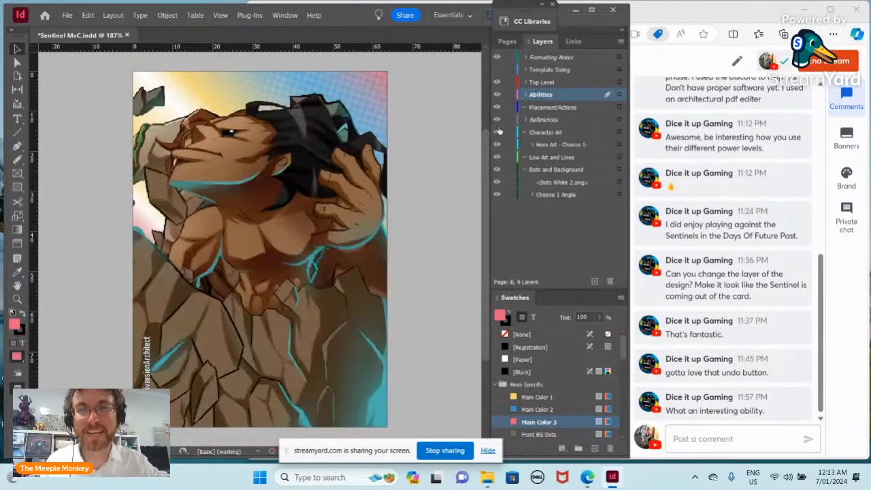
Delete the page 2 spread based on the B-Back of Hero Deck parent
left_click(507, 41)
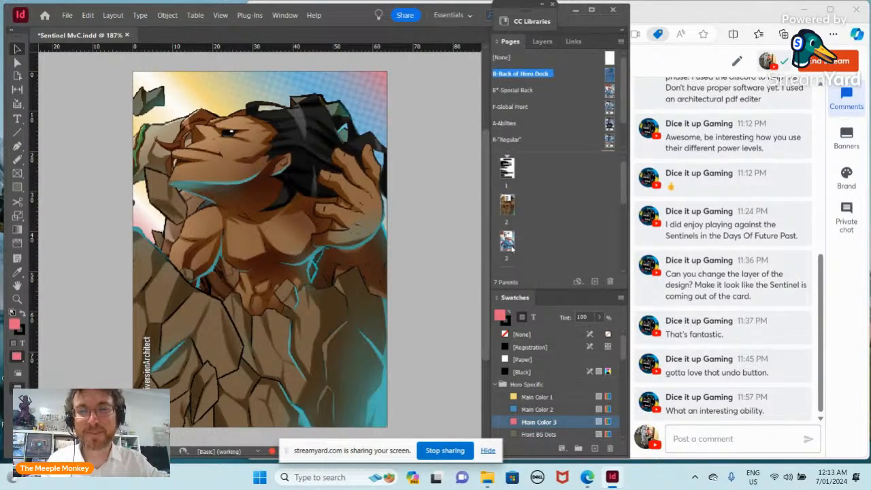
scroll(509, 254, "down", 1)
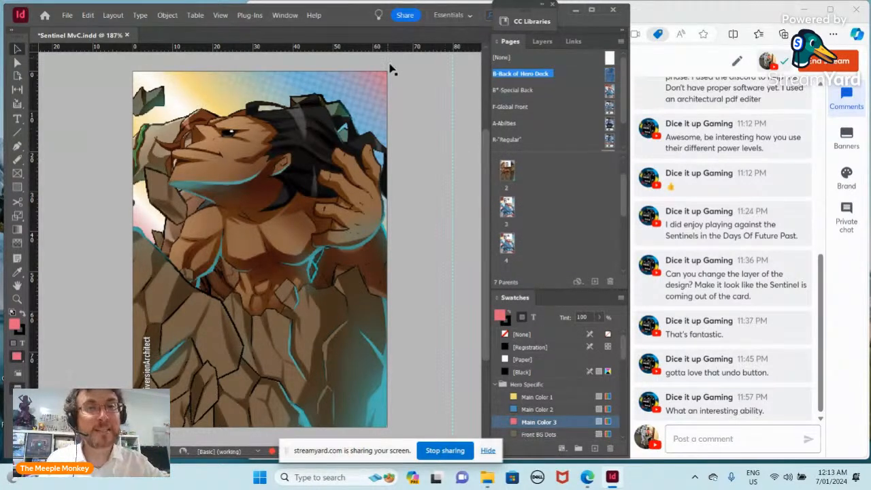
left_click(510, 175)
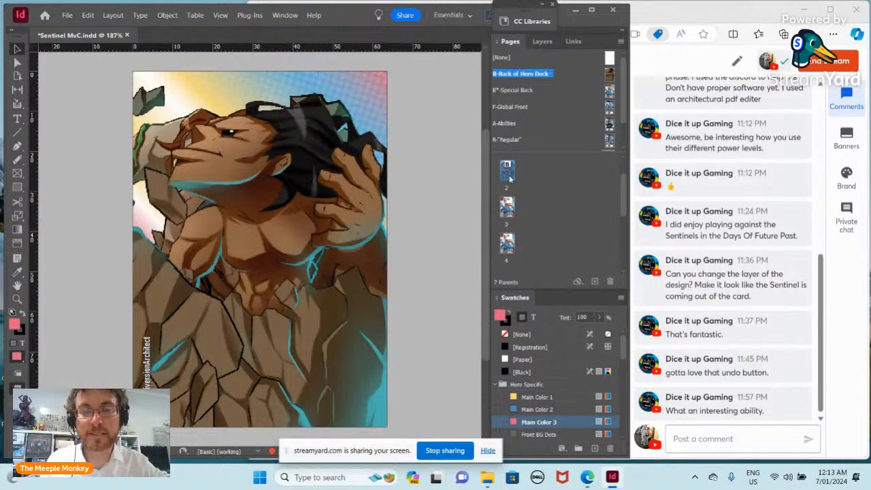
right_click(510, 175)
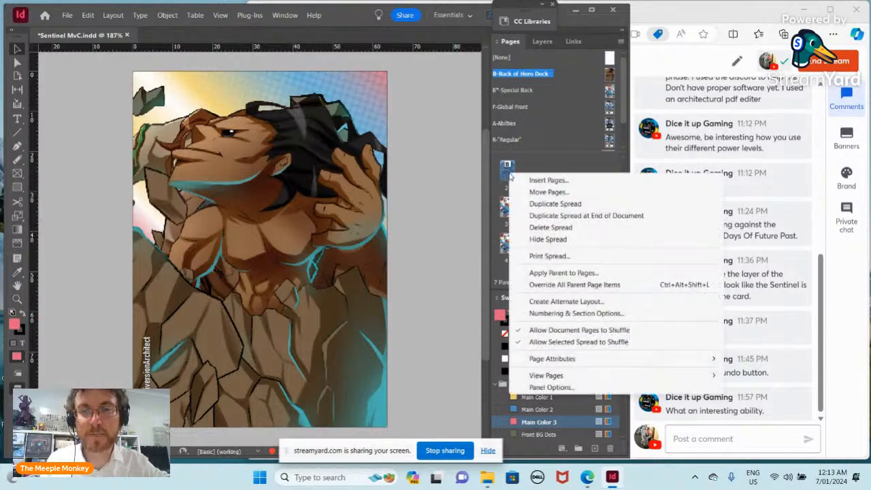
left_click(548, 229)
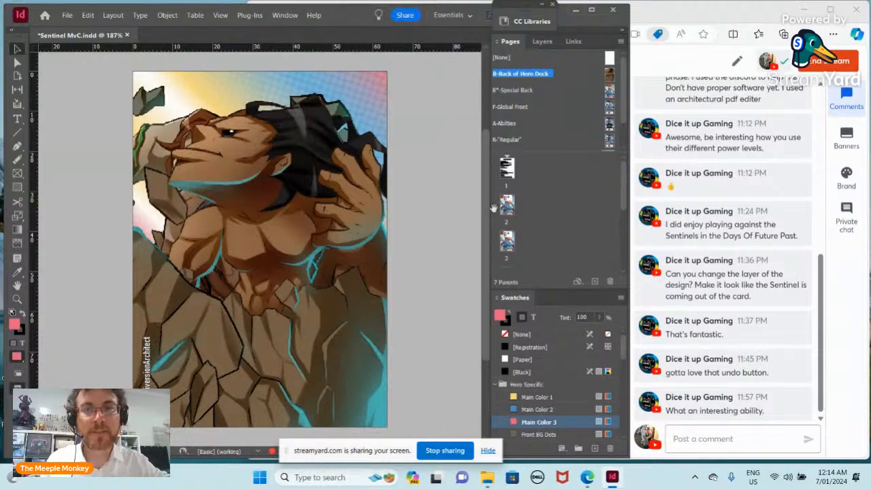
Save the document and export all pages as PNG files into the Sentinel MvC folder, using the document bleed settings
left_click(67, 15)
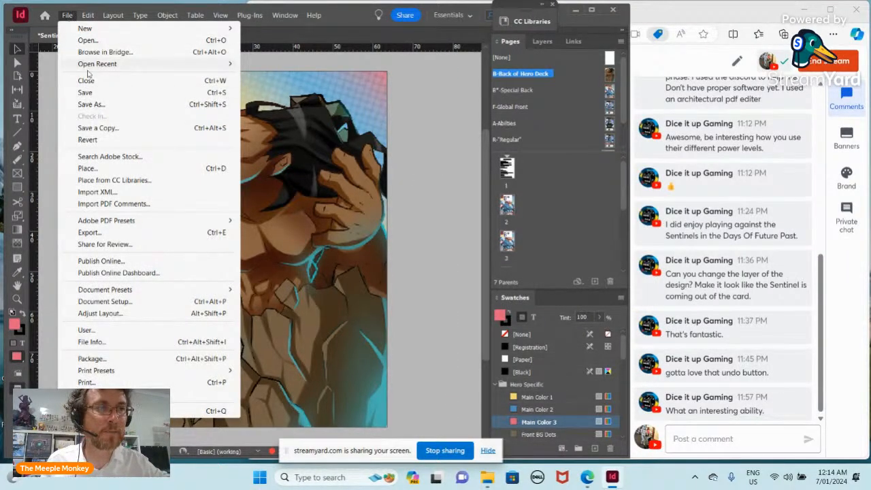
left_click(115, 93)
left_click(67, 16)
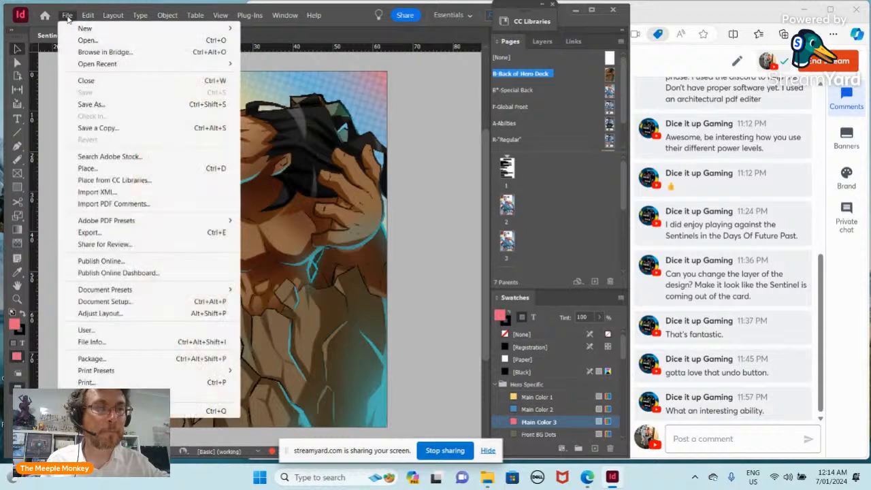
left_click(89, 232)
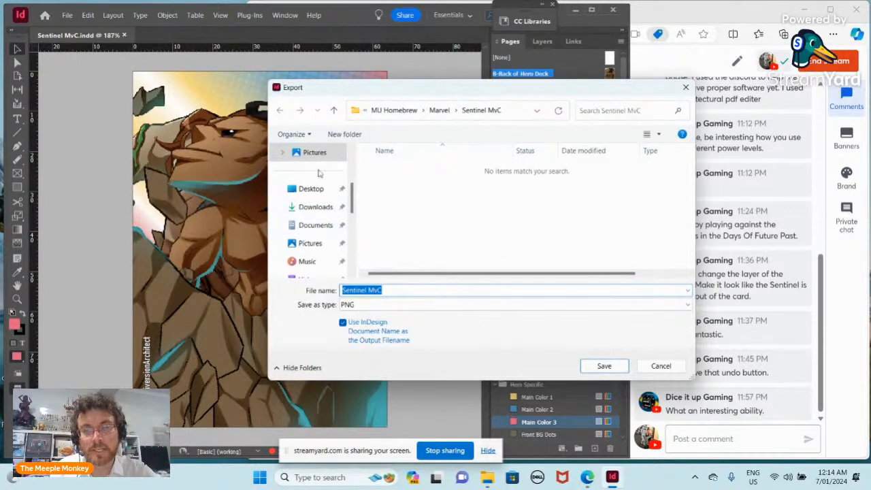
left_click(604, 367)
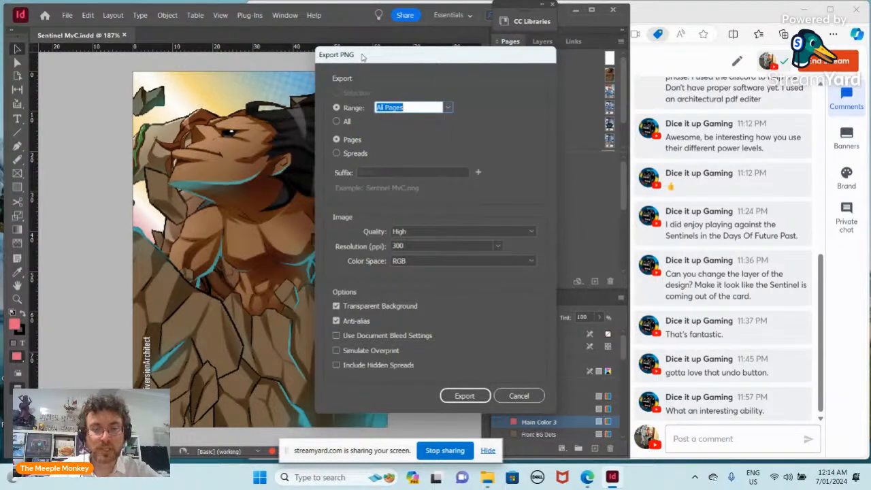
left_click(336, 336)
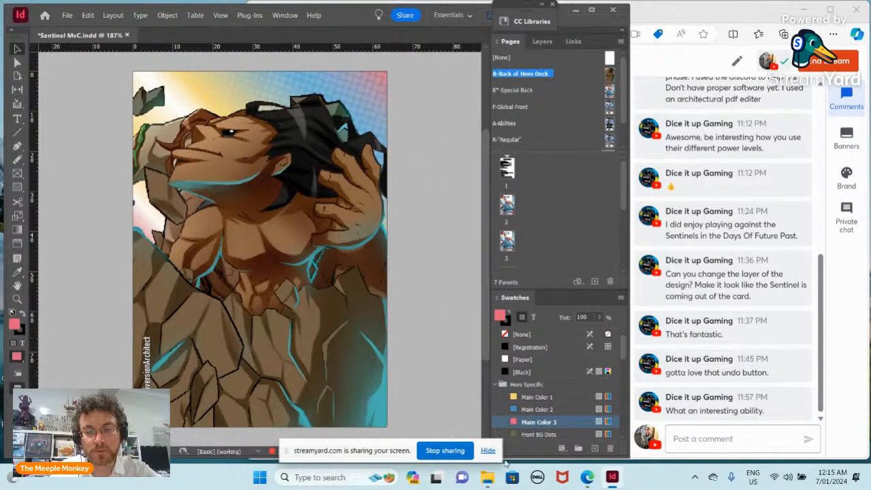
Start another PNG export and create a new folder named Sentinel TTS inside the Sentinel MvC folder
mouse_move(489, 485)
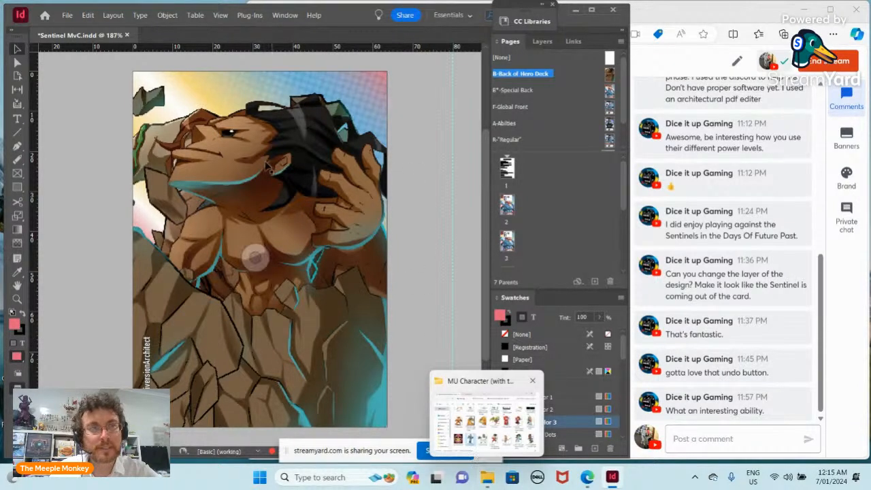
left_click(67, 15)
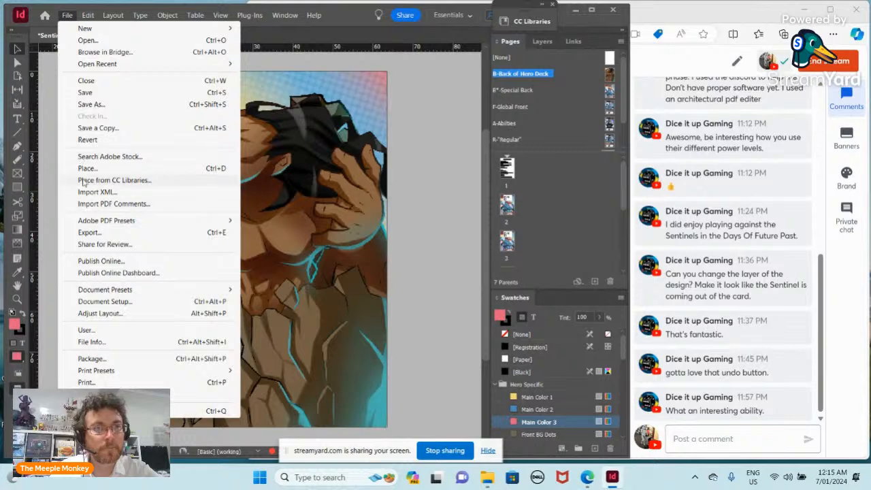
left_click(89, 232)
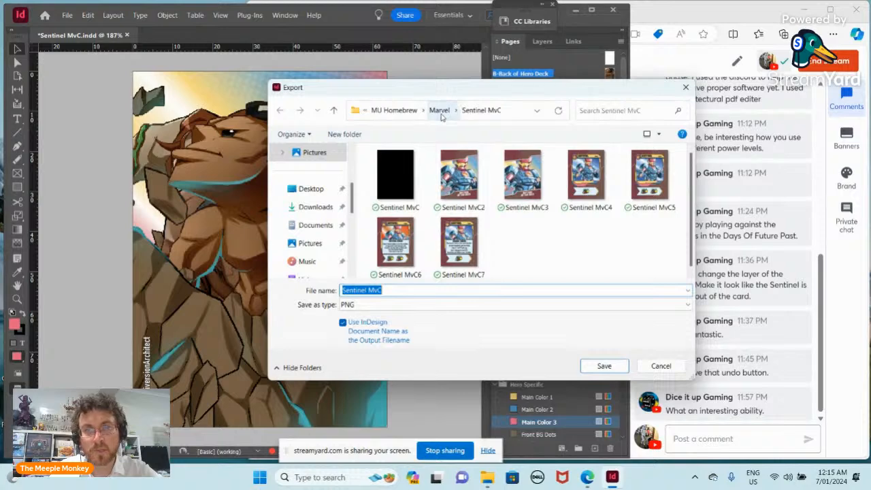
left_click(350, 136)
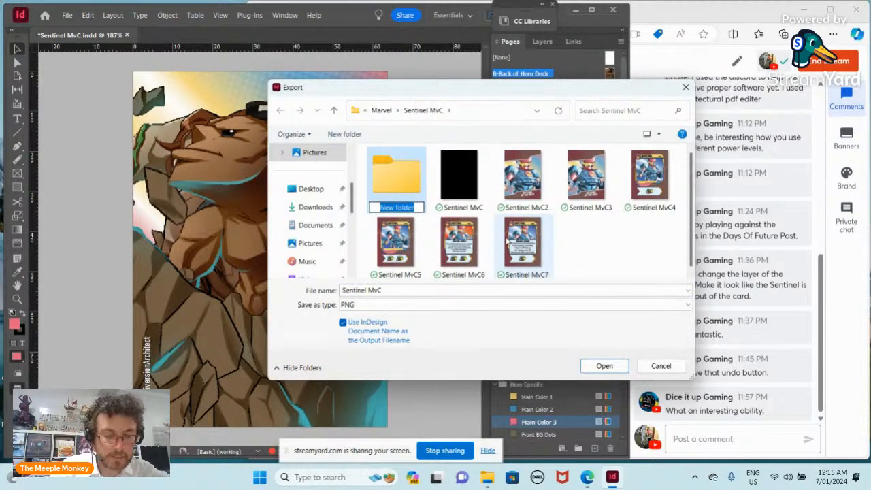
type("Sentin")
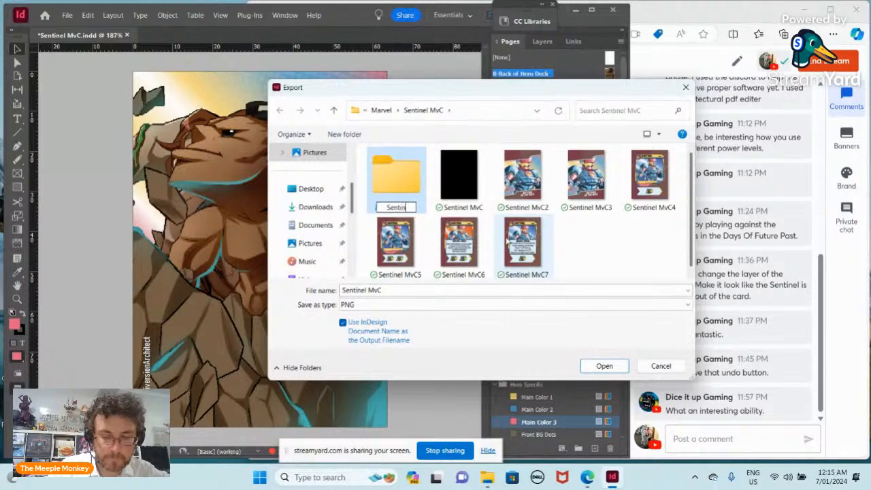
type("el TTS")
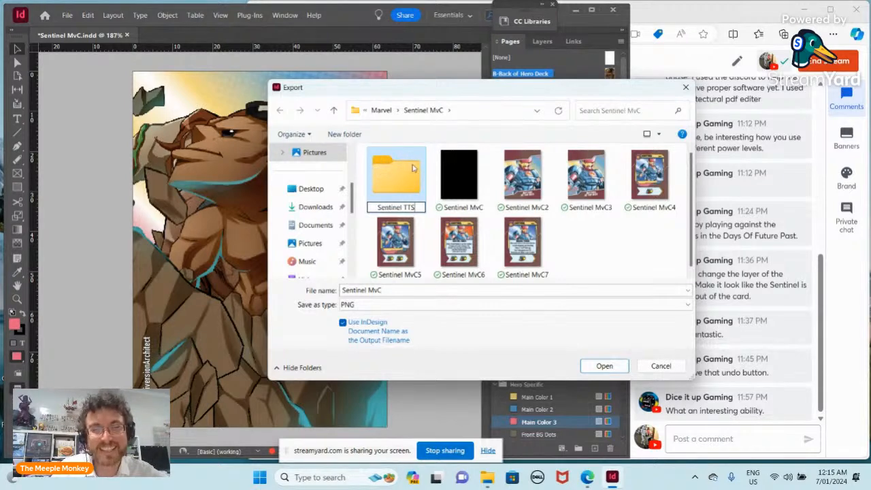
left_click(597, 245)
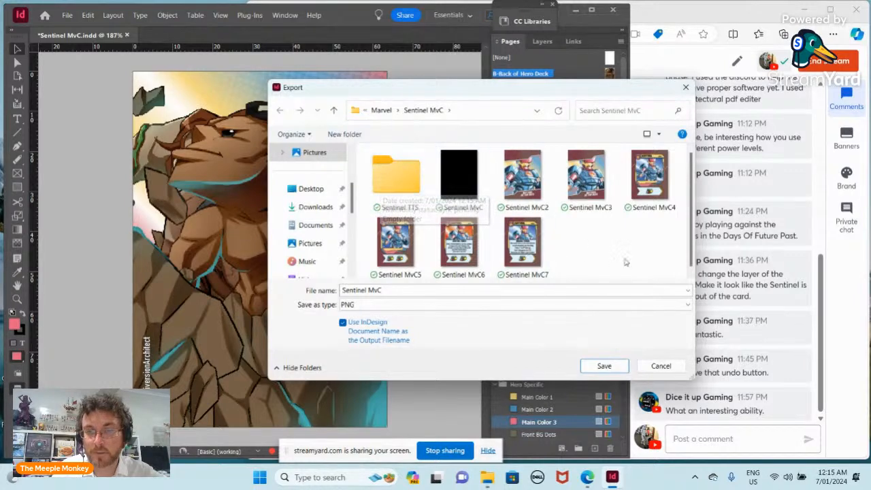
Export all pages as PNG files into the Sentinel TTS folder at 300 ppi without the document bleed settings
double_click(391, 175)
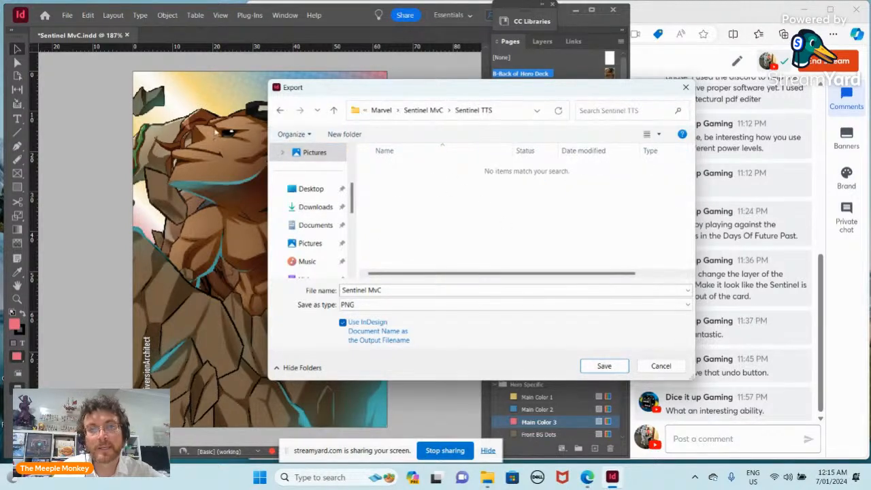
left_click(604, 366)
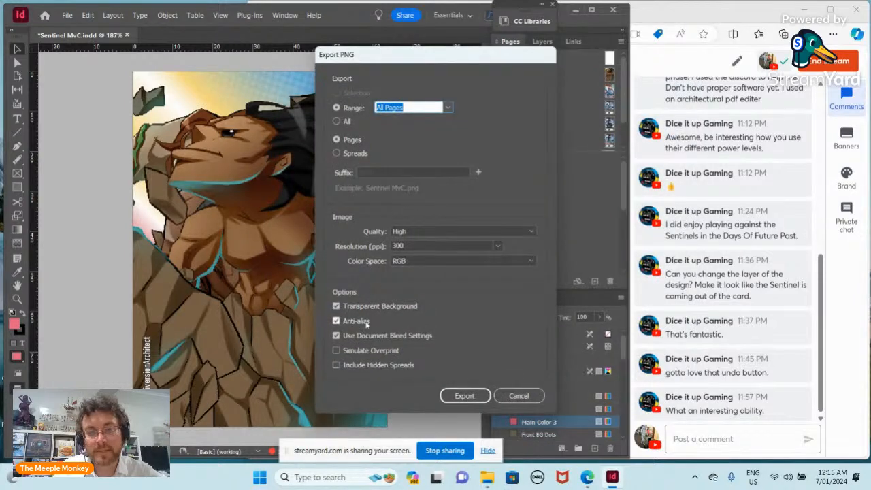
left_click(335, 336)
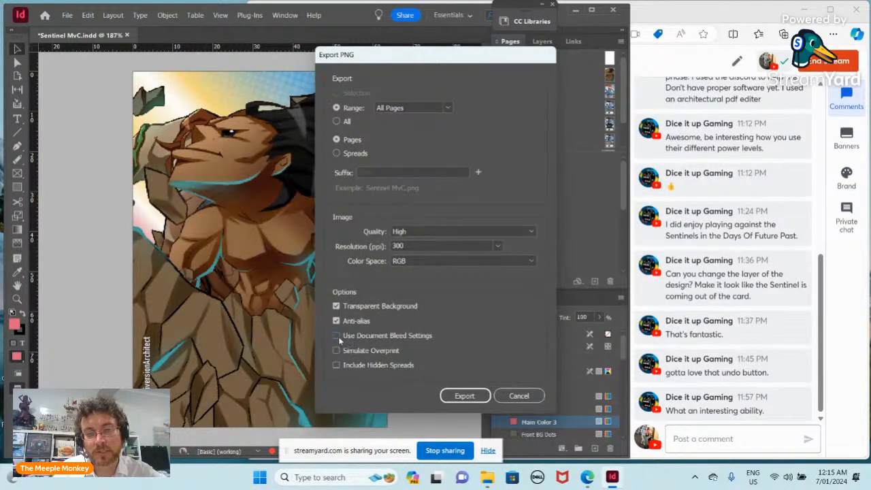
left_click(466, 397)
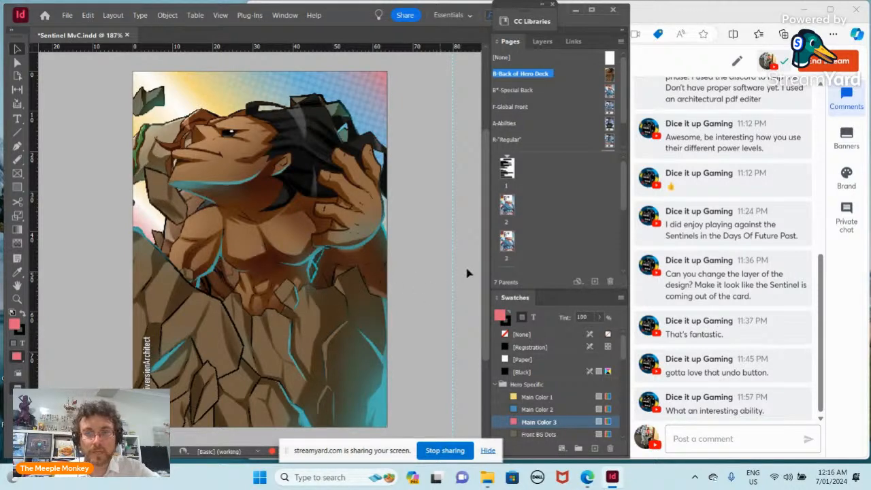
scroll(541, 220, "down", 1)
scroll(541, 220, "down", 2)
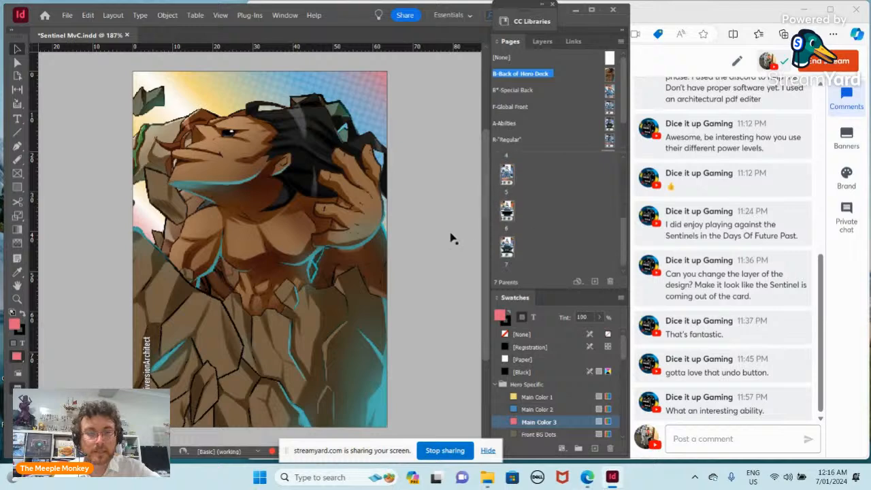
scroll(342, 261, "down", 1)
scroll(342, 262, "up", 1)
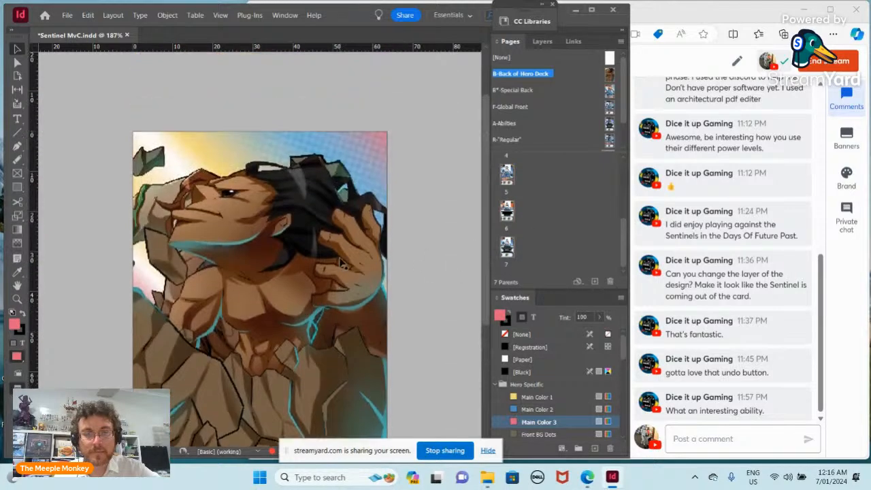
scroll(337, 269, "up", 1)
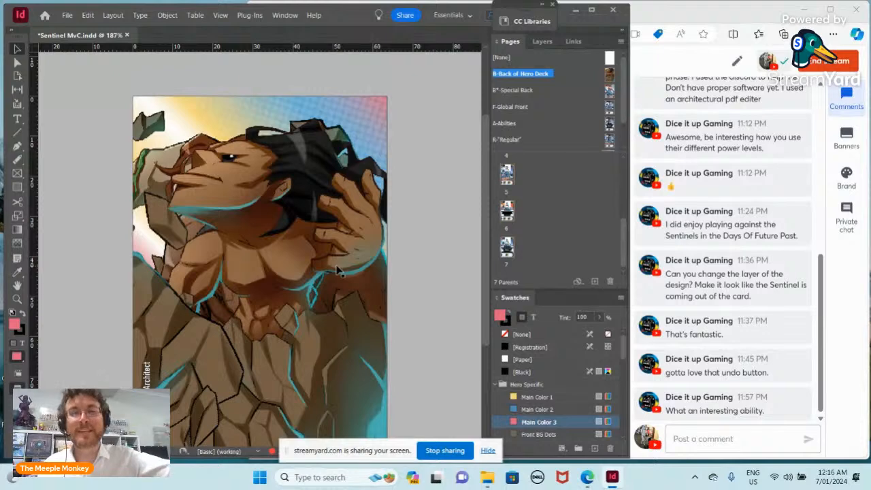
Minimize InDesign and move the StreamYard browser window so that it lies fully on the desktop
left_click(575, 11)
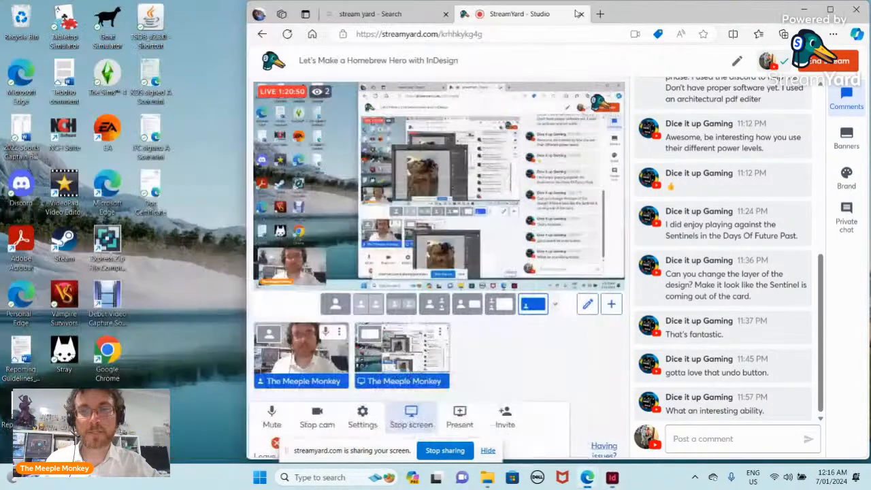
left_click_drag(638, 17, 551, 17)
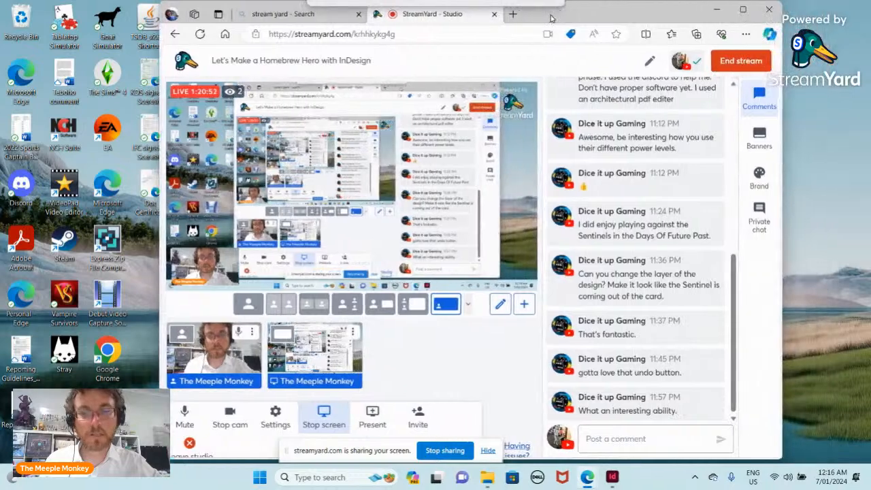